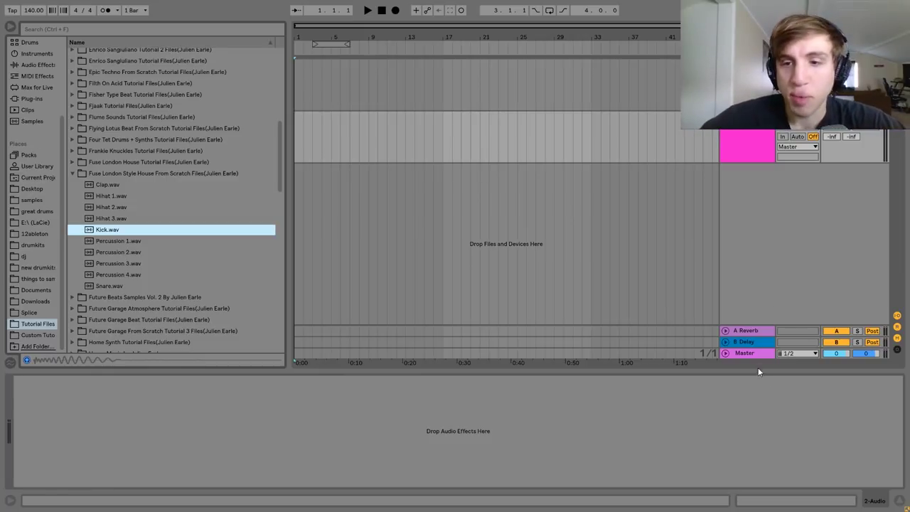
# Delete the B Delay and A Reverb return tracks and the audio track, leaving only the MIDI track.
pyautogui.click(744, 344)
pyautogui.press('Delete')
pyautogui.press('Delete')
pyautogui.press('Delete')
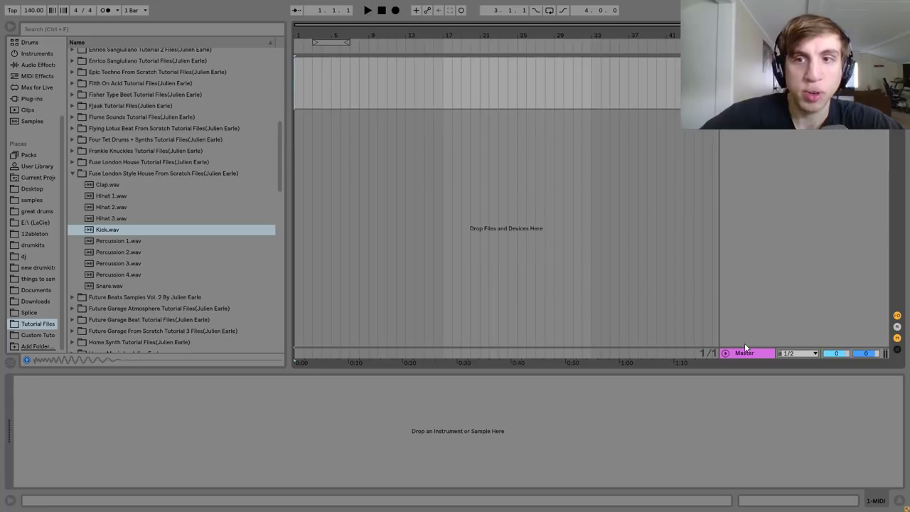
# Set the project tempo to 128 BPM.
pyautogui.click(31, 13)
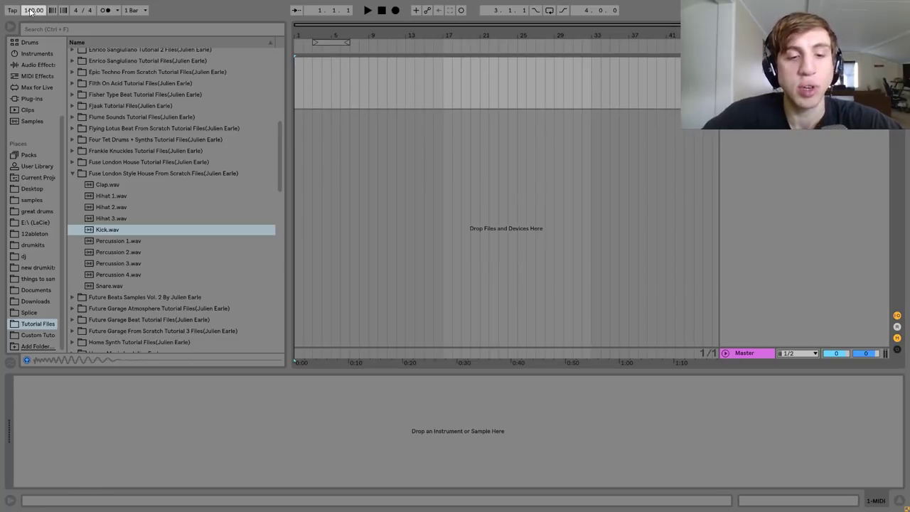
pyautogui.write('128')
pyautogui.press('Return')
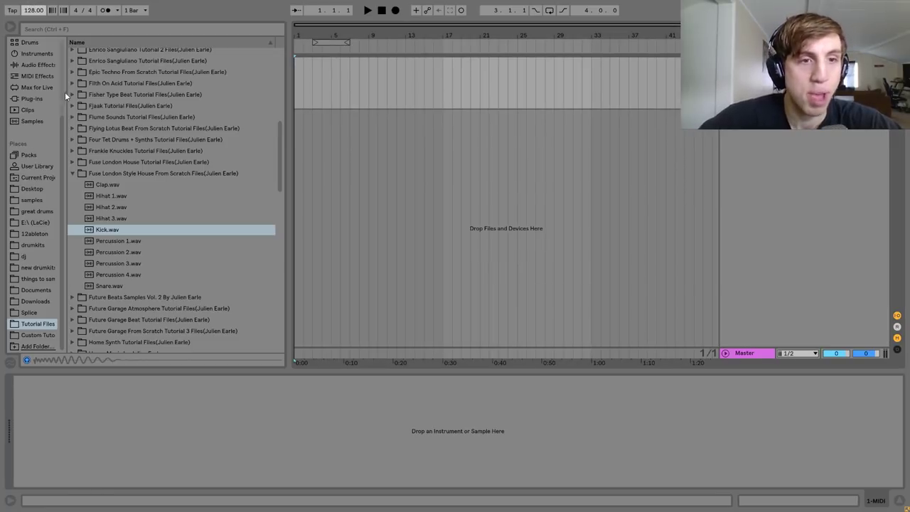
# Load Kick.wav onto the MIDI track as a sampler instrument and create an empty one-bar MIDI clip at bar 1.
pyautogui.doubleClick(105, 230)
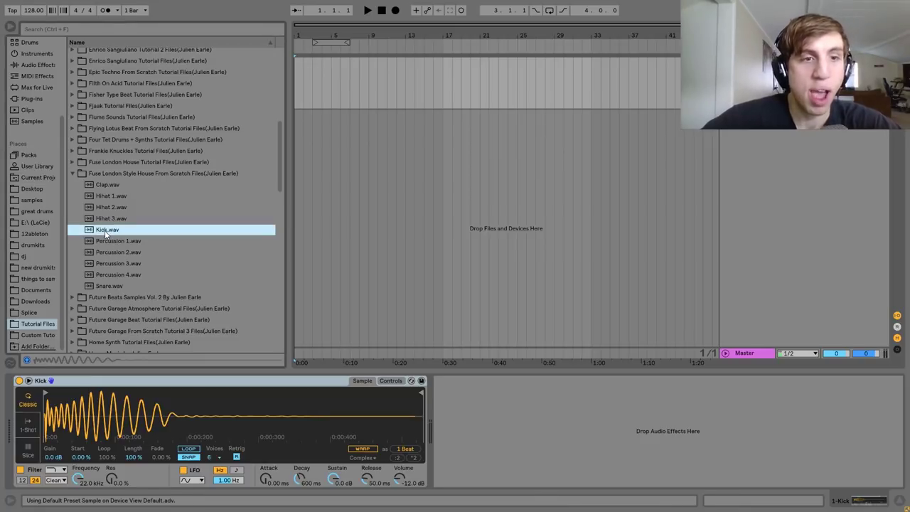
pyautogui.press('a')
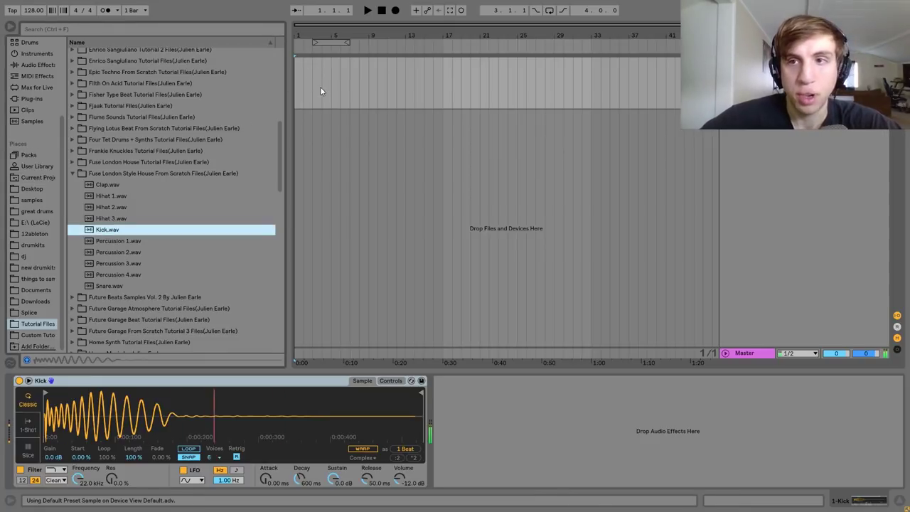
pyautogui.moveTo(331, 87); pyautogui.dragTo(289, 80)
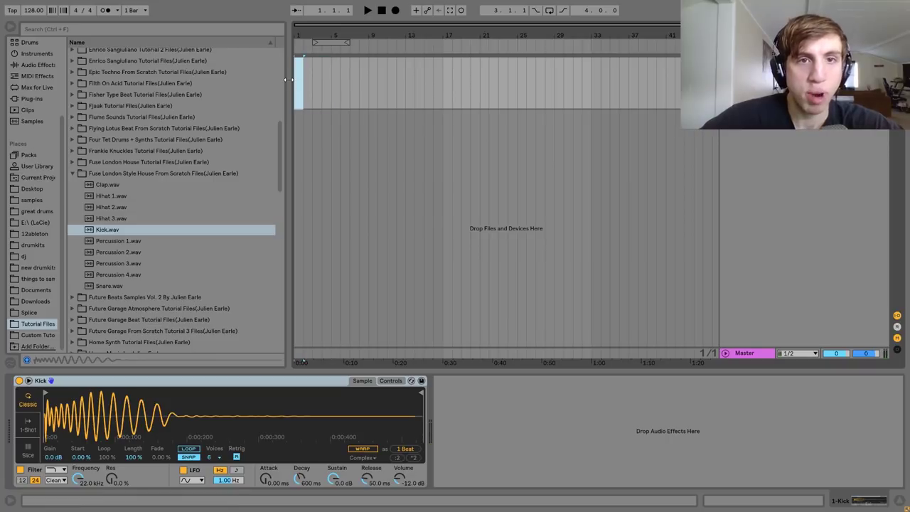
pyautogui.hotkey('ctrl', 'shift', 'm')
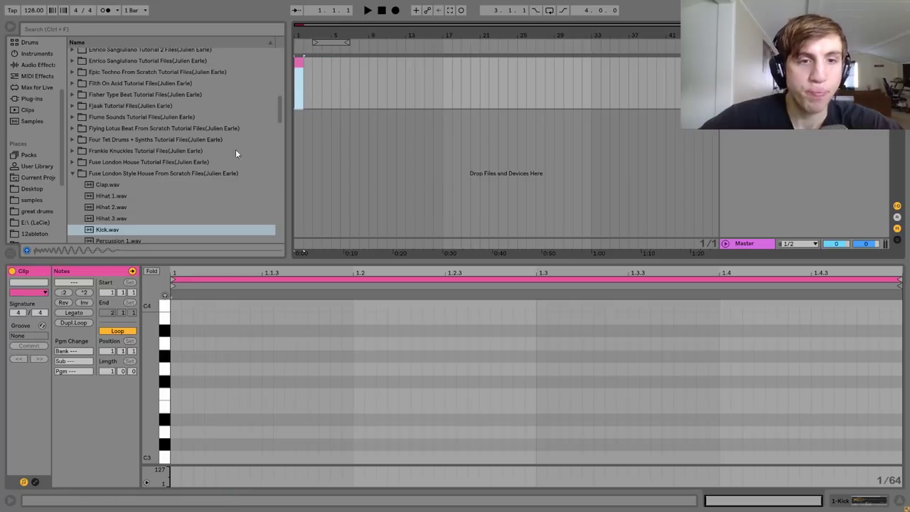
# Fill the one-bar kick clip with four consecutive quarter-note C3 notes, one on each beat, and play it back.
pyautogui.doubleClick(177, 448)
pyautogui.moveTo(177, 449); pyautogui.dragTo(178, 455)
pyautogui.hotkey('shift', 'Right')
pyautogui.hotkey('shift', 'Right')
pyautogui.hotkey('shift', 'Right')
pyautogui.hotkey('shift', 'Right')
pyautogui.hotkey('shift', 'Right')
pyautogui.hotkey('shift', 'Right')
pyautogui.hotkey('shift', 'Right')
pyautogui.hotkey('shift', 'Right')
pyautogui.hotkey('shift', 'Right')
pyautogui.hotkey('shift', 'Right')
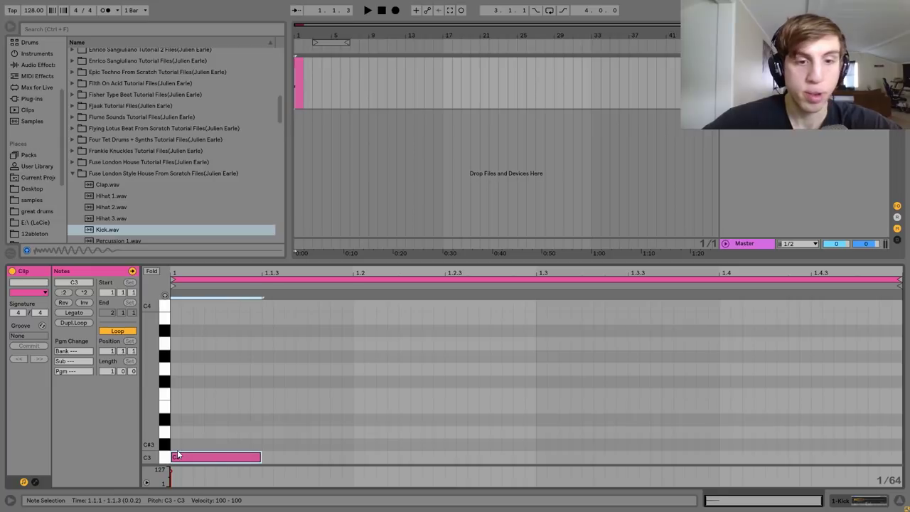
pyautogui.hotkey('shift', 'Right')
pyautogui.hotkey('shift', 'Right')
pyautogui.hotkey('shift', 'Right')
pyautogui.hotkey('shift', 'Right')
pyautogui.hotkey('shift', 'Right')
pyautogui.hotkey('ctrl', 'd')
pyautogui.hotkey('ctrl', 'd')
pyautogui.hotkey('ctrl', 'd')
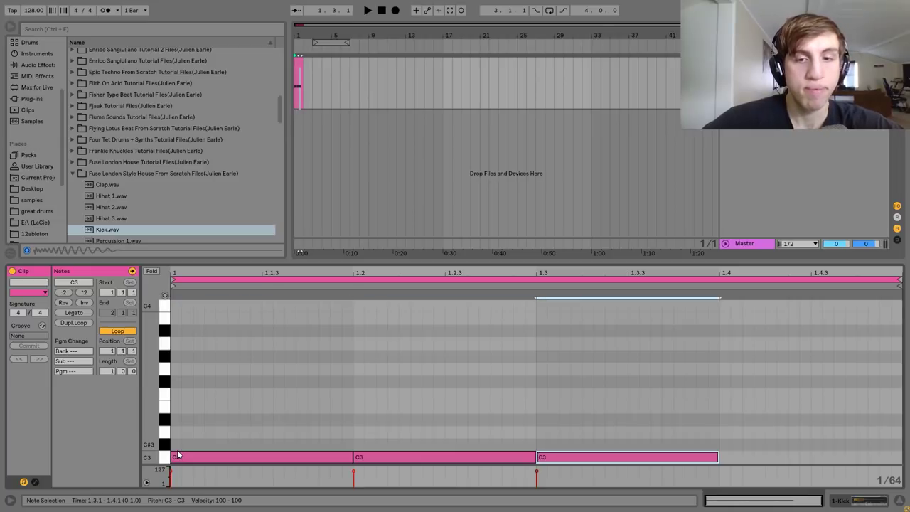
pyautogui.press('space')
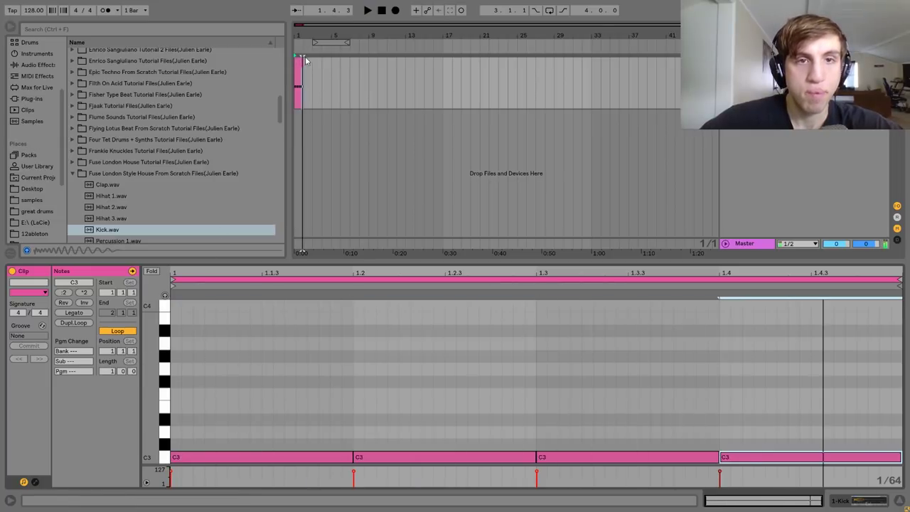
# Extend the kick clip to eight bars, loop that range and start playback.
pyautogui.moveTo(303, 63); pyautogui.dragTo(369, 67)
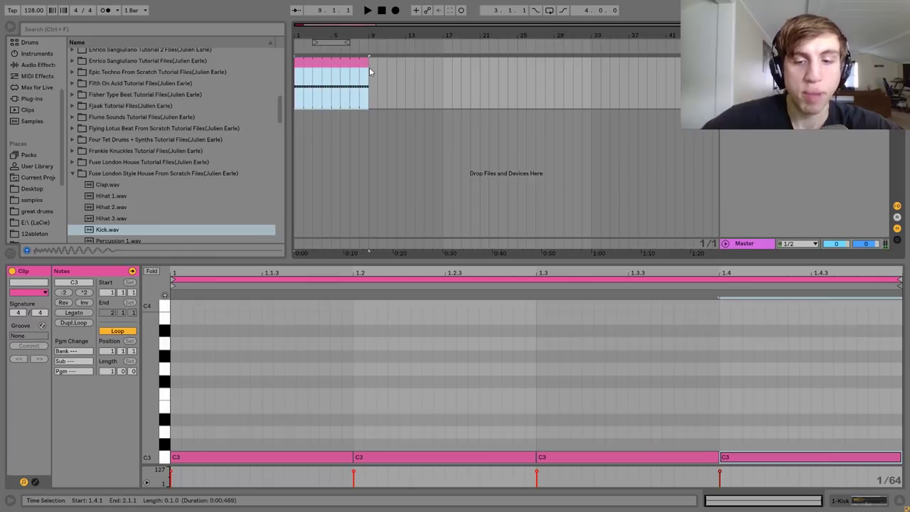
pyautogui.hotkey('ctrl', 'l')
pyautogui.press('space')
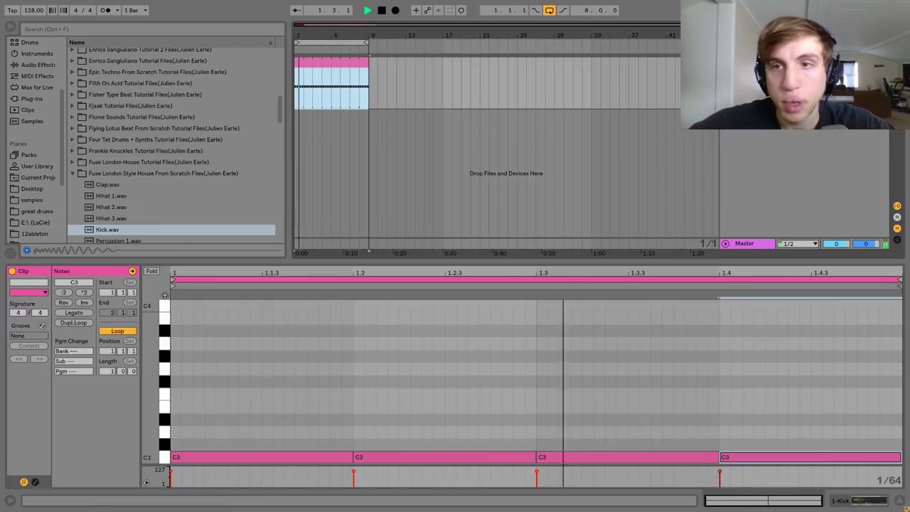
# Stop playback and add the Drum Buss audio effect after the kick's sampler.
pyautogui.hotkey('shift', 'Tab')
pyautogui.press('space')
pyautogui.click(33, 65)
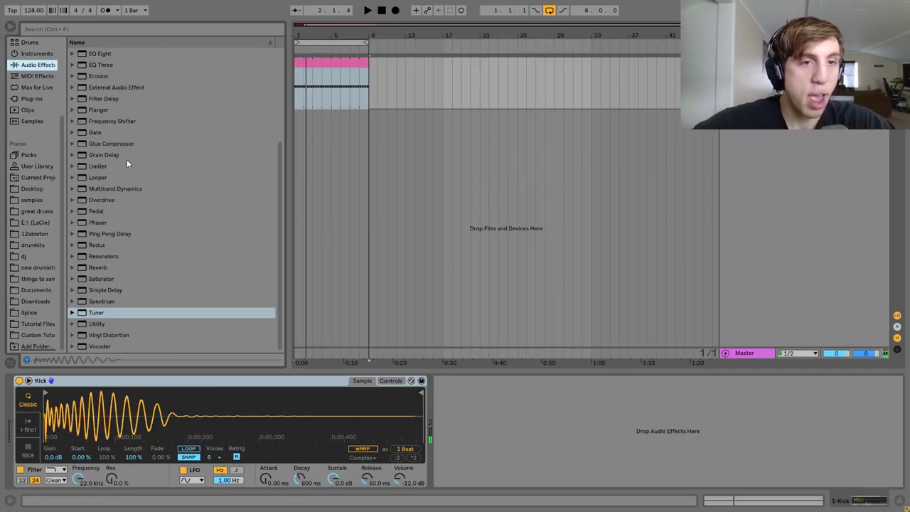
pyautogui.scroll(3, 106, 111)
pyautogui.doubleClick(102, 87)
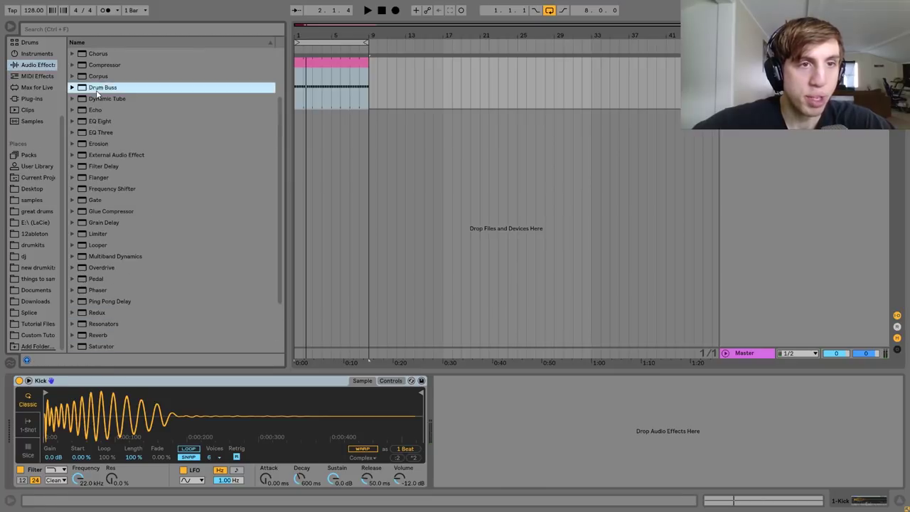
# While playing the loop, set Drum Buss Crunch to 13% and Damp to 20 kHz, and the kick sampler's sustain to about -11 dB.
pyautogui.press('Tab')
pyautogui.press('space')
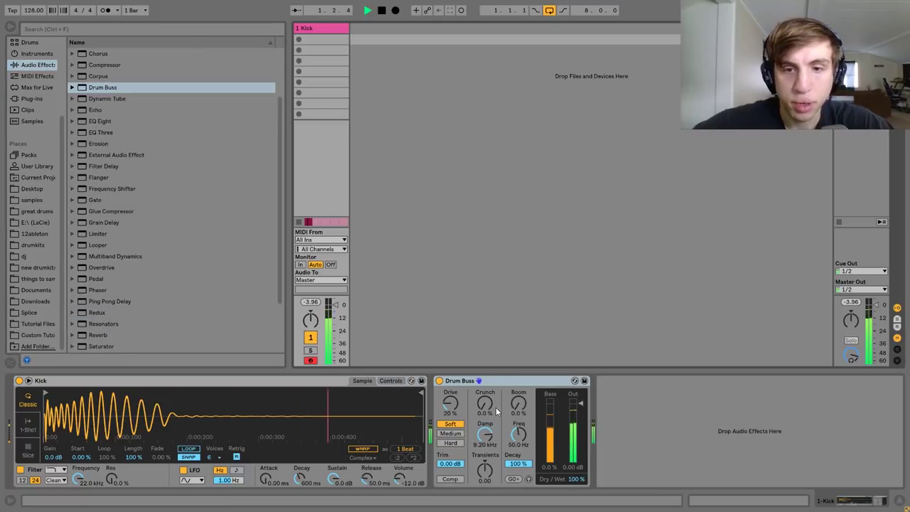
pyautogui.moveTo(485, 405); pyautogui.dragTo(486, 394)
pyautogui.moveTo(334, 478); pyautogui.dragTo(334, 486)
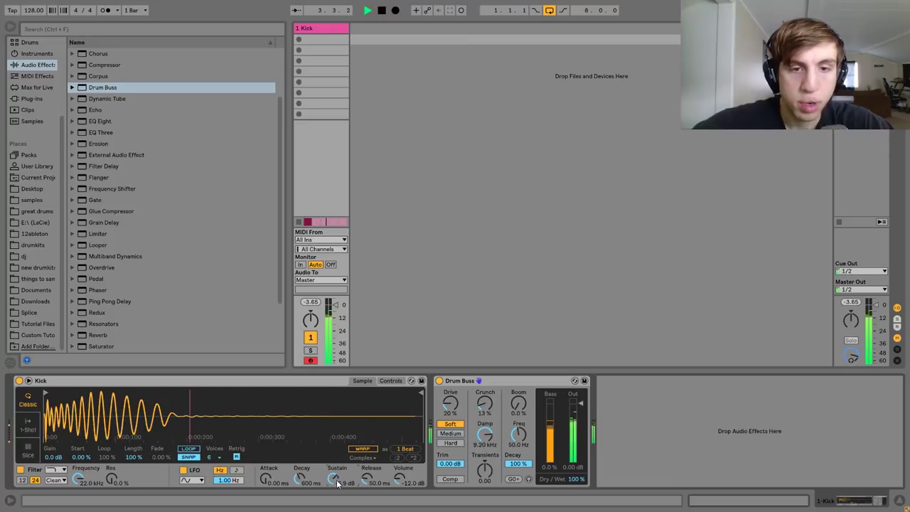
pyautogui.moveTo(336, 480); pyautogui.dragTo(335, 486)
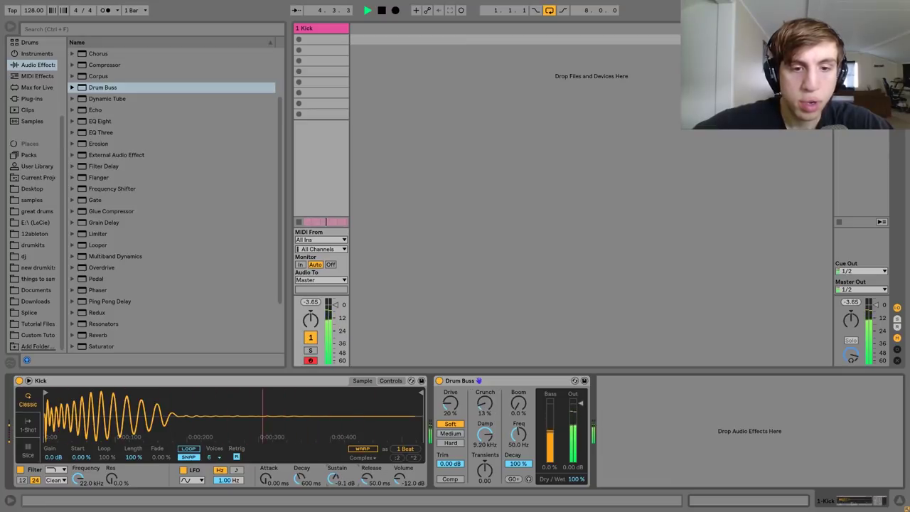
pyautogui.moveTo(485, 437); pyautogui.dragTo(486, 416)
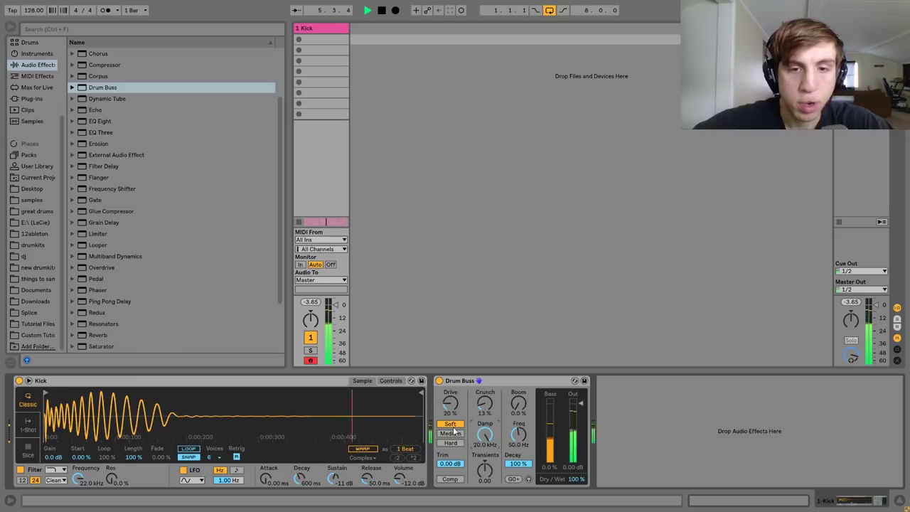
pyautogui.press('Tab')
pyautogui.press('space')
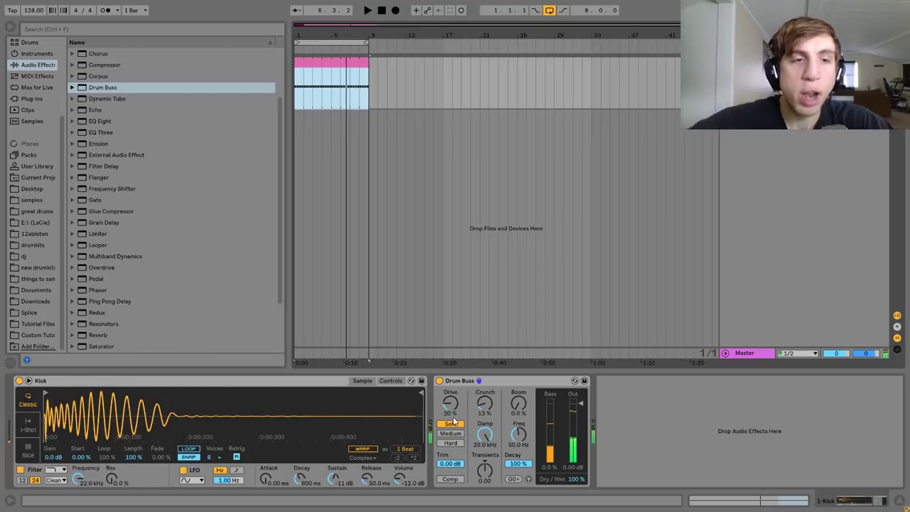
pyautogui.press('space')
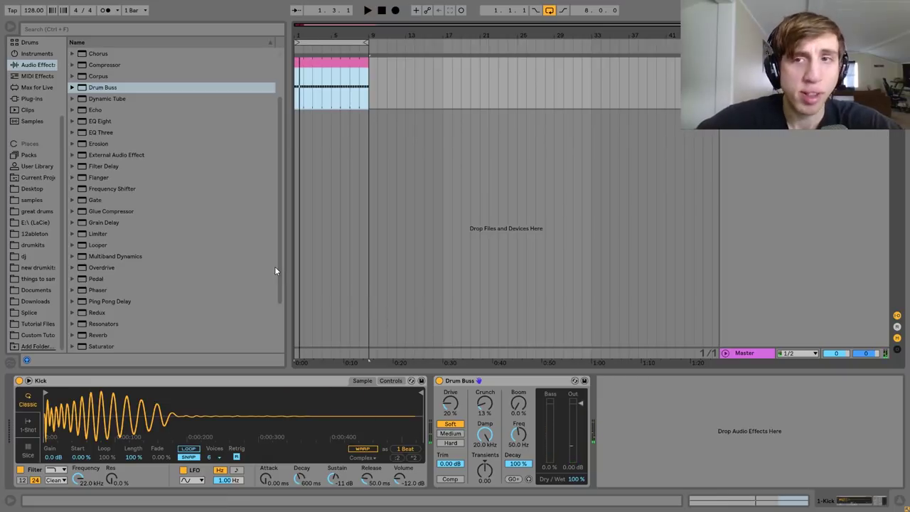
# Insert a second MIDI track and load the Analog instrument onto it.
pyautogui.hotkey('ctrl', 'shift', 't')
pyautogui.click(32, 54)
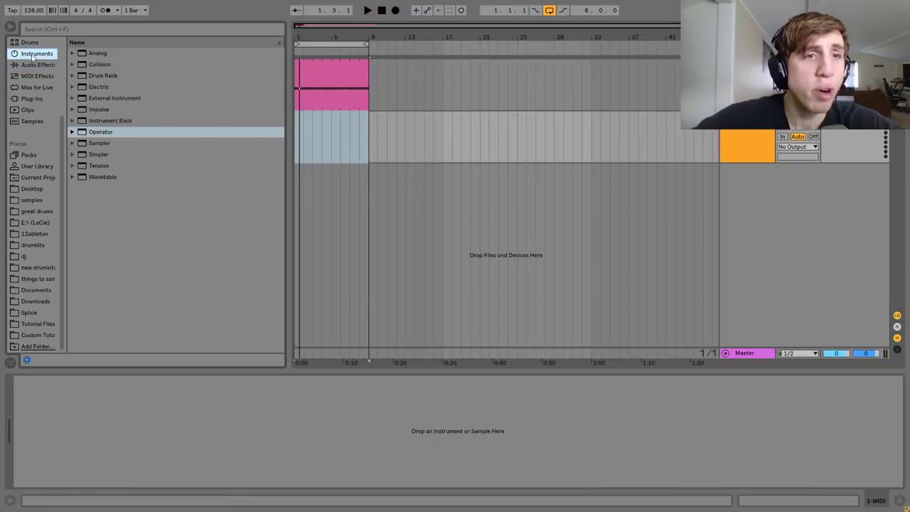
pyautogui.click(91, 54)
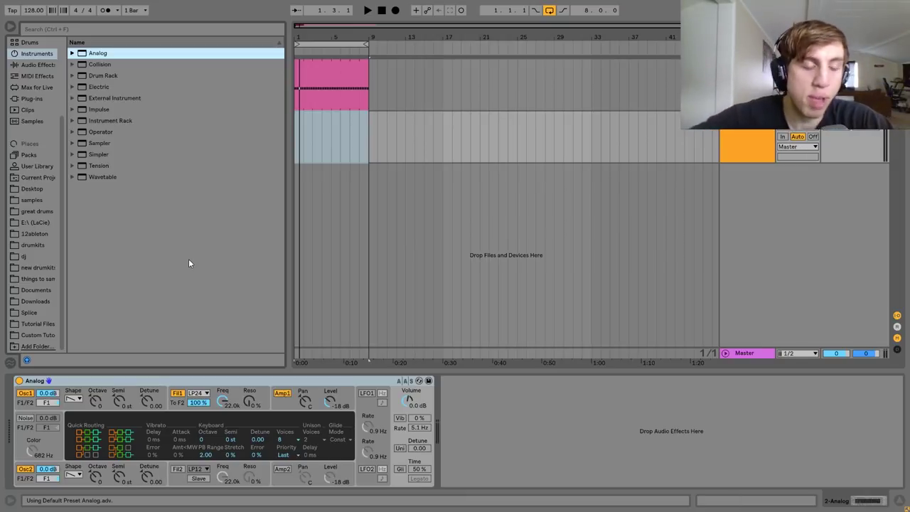
# Set Analog's oscillator 2 to a rectangle wave and shape the Amp1 envelope with 0.00 sustain, about 965 ms decay and 5 ms release.
pyautogui.click(73, 475)
pyautogui.click(73, 459)
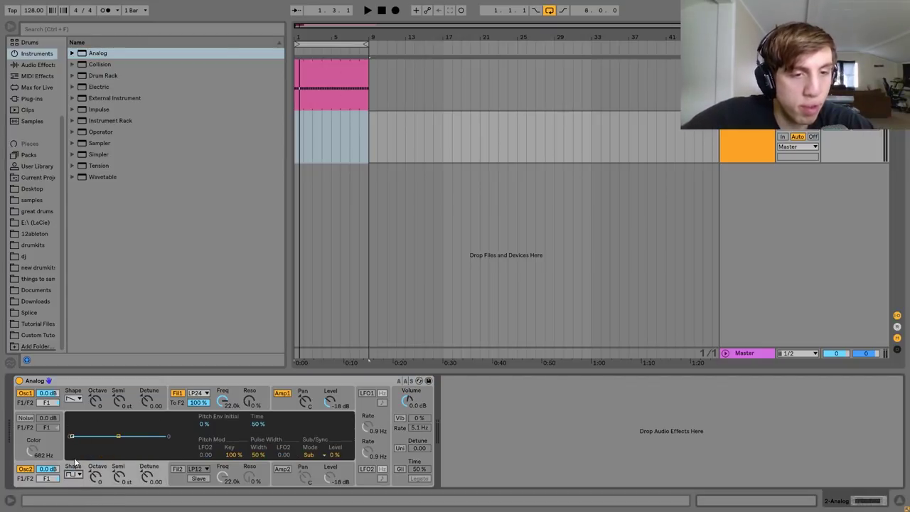
pyautogui.press('z')
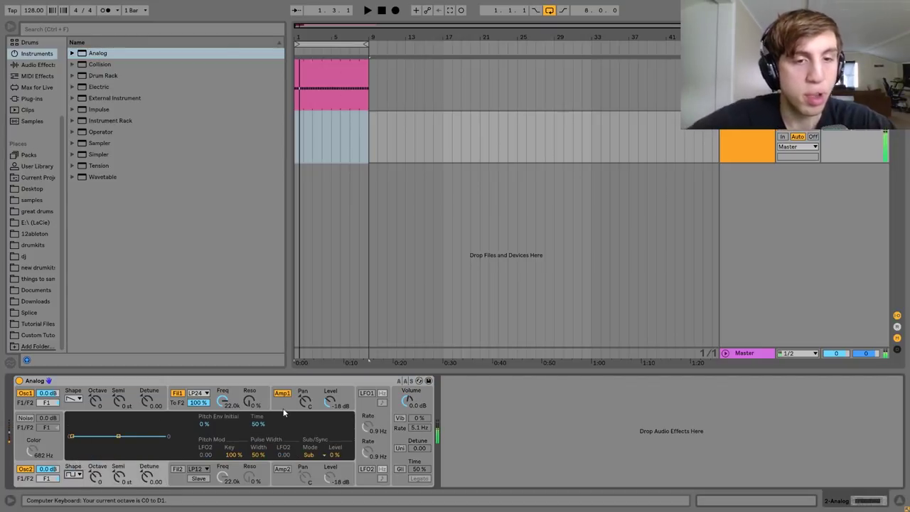
pyautogui.click(289, 406)
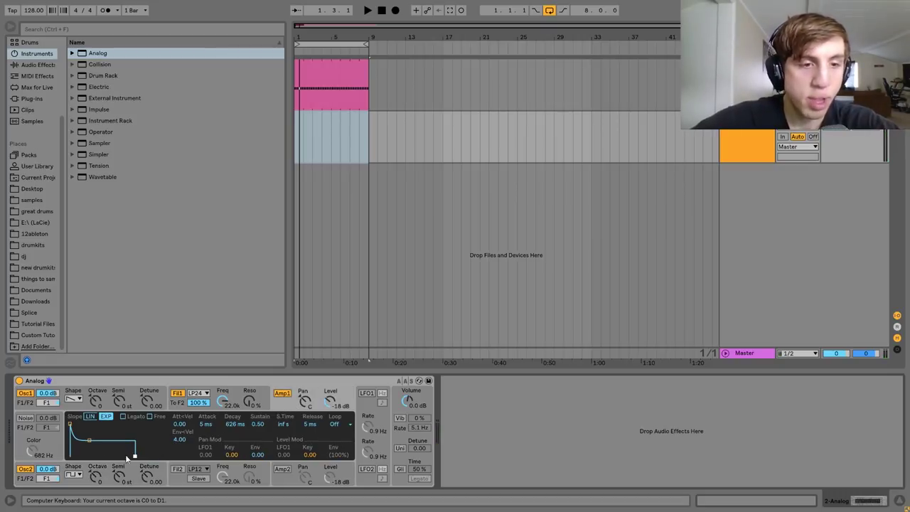
pyautogui.moveTo(89, 440); pyautogui.dragTo(91, 455)
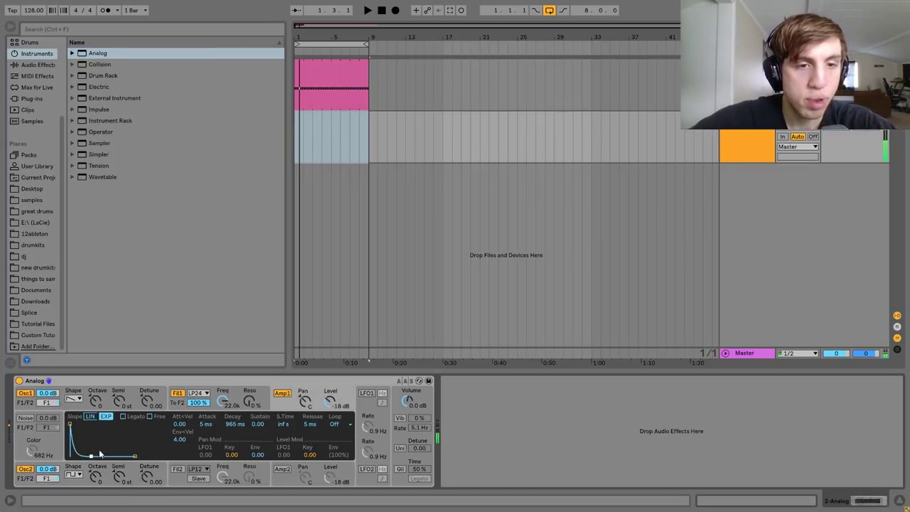
# Set filter 1 to 60 Hz, 48% resonance, 1.00 envelope amount, 0.13 sustain and 386 ms decay, and the Amp1 decay to 542 ms.
pyautogui.moveTo(223, 400); pyautogui.dragTo(223, 426)
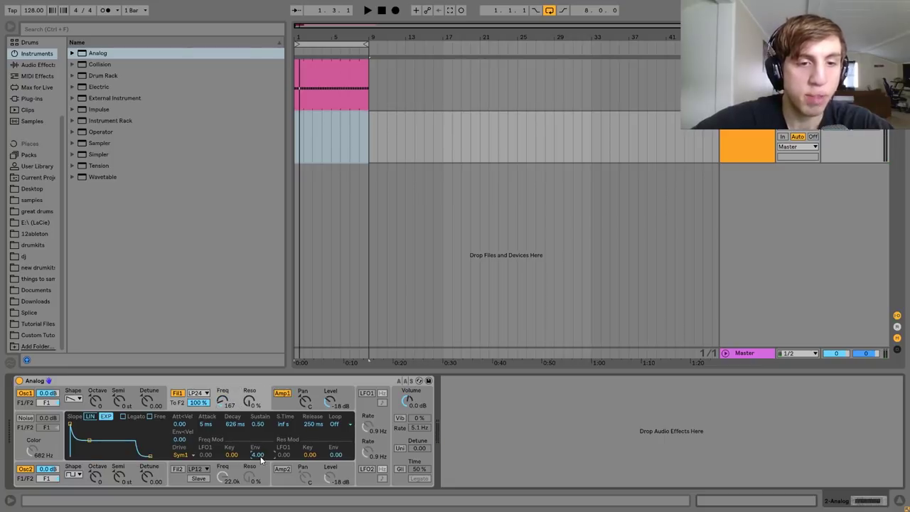
pyautogui.moveTo(250, 403); pyautogui.dragTo(250, 395)
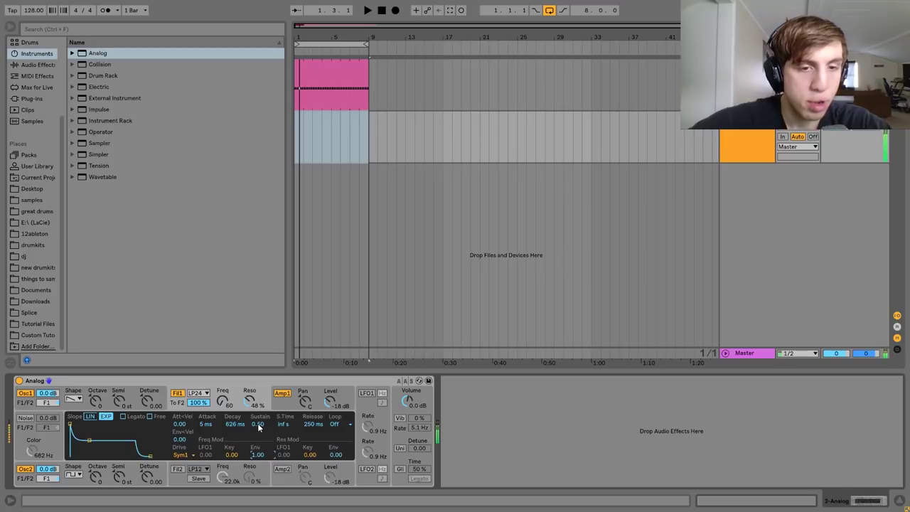
pyautogui.moveTo(257, 424); pyautogui.dragTo(257, 425)
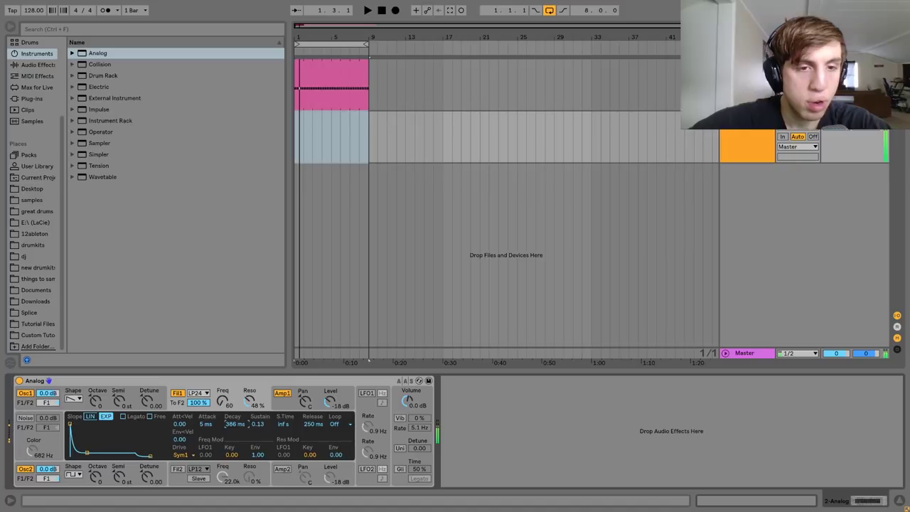
pyautogui.click(278, 406)
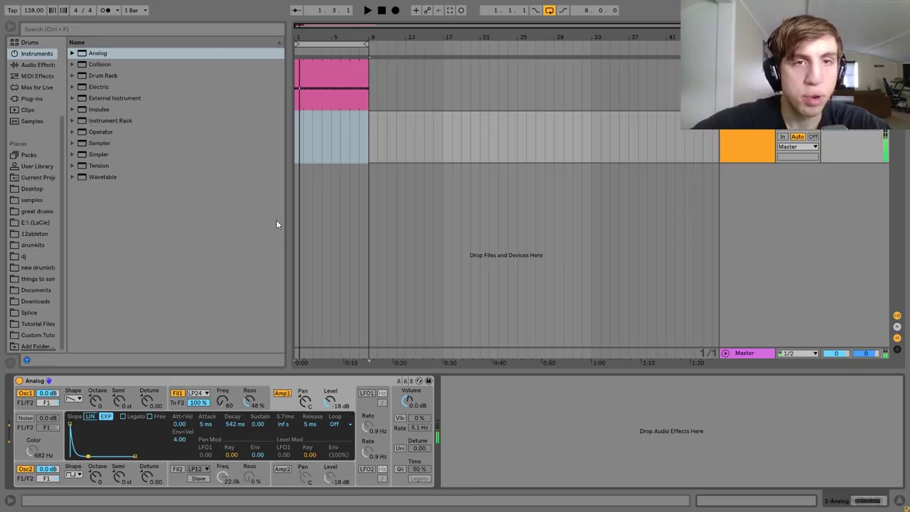
# Adjust Analog's output volume and create an empty four-bar MIDI clip at bar 1 of its track.
pyautogui.moveTo(331, 136); pyautogui.dragTo(286, 136)
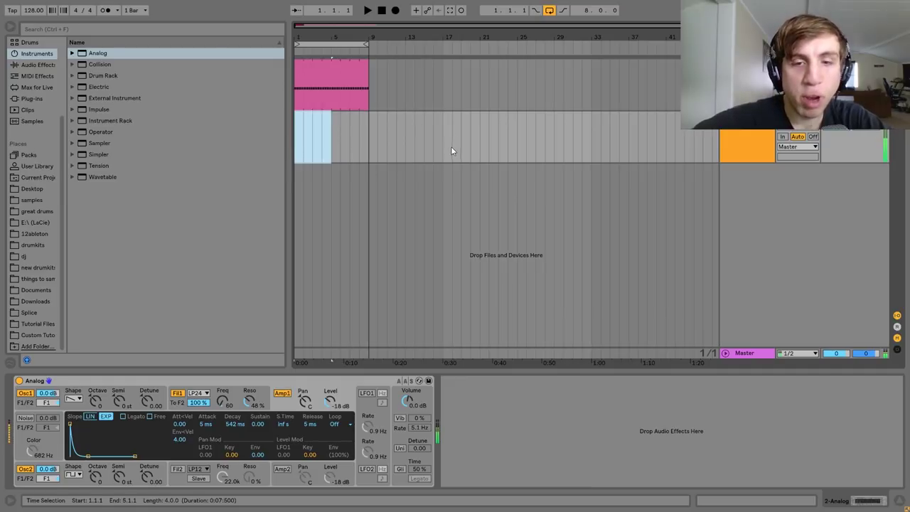
pyautogui.click(410, 411)
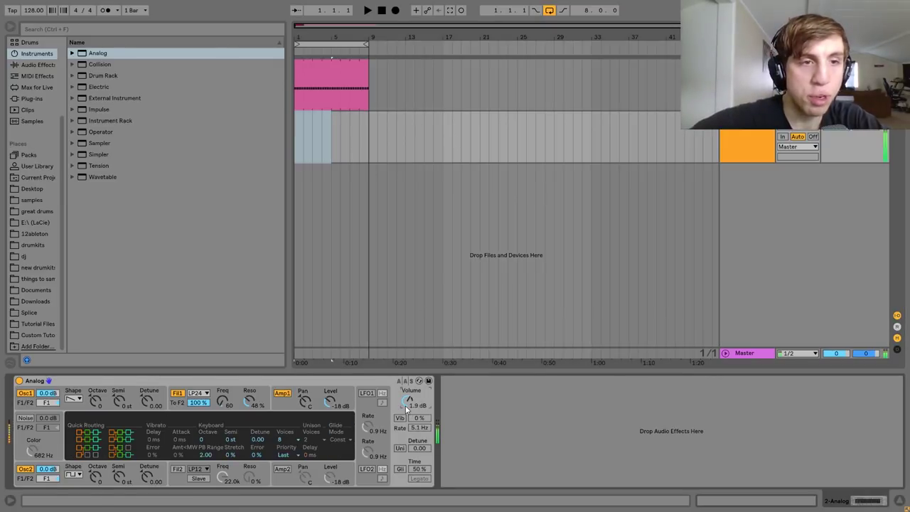
pyautogui.click(330, 137)
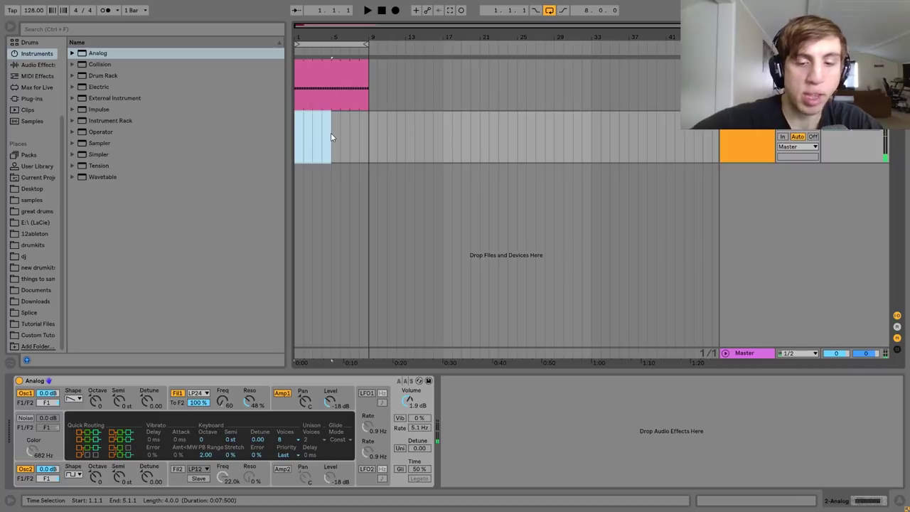
pyautogui.hotkey('ctrl', 'shift', 'm')
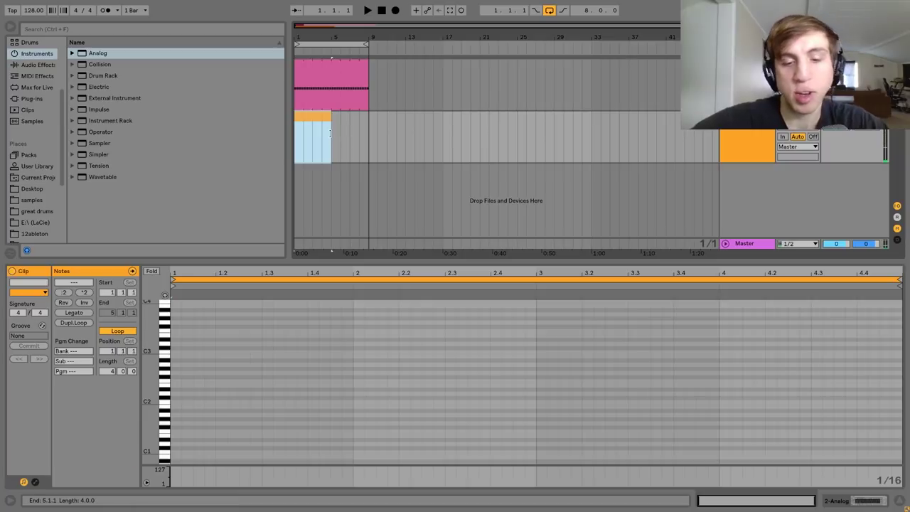
# Add a G0 eighth note at 1.1.3 and a shorter G0 sixteenth note slightly after 1.2.4, checking playback.
pyautogui.moveTo(164, 418); pyautogui.dragTo(184, 413)
pyautogui.doubleClick(196, 372)
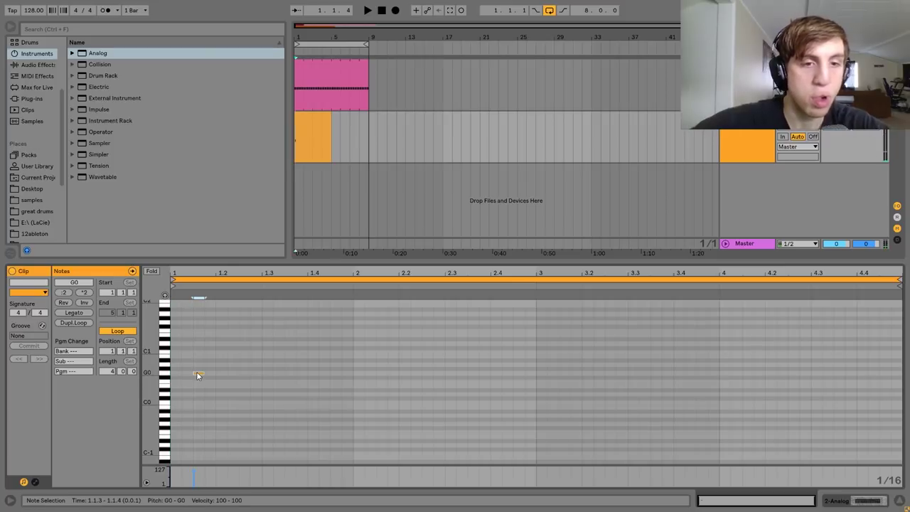
pyautogui.press('space')
pyautogui.hotkey('ctrl', 'd')
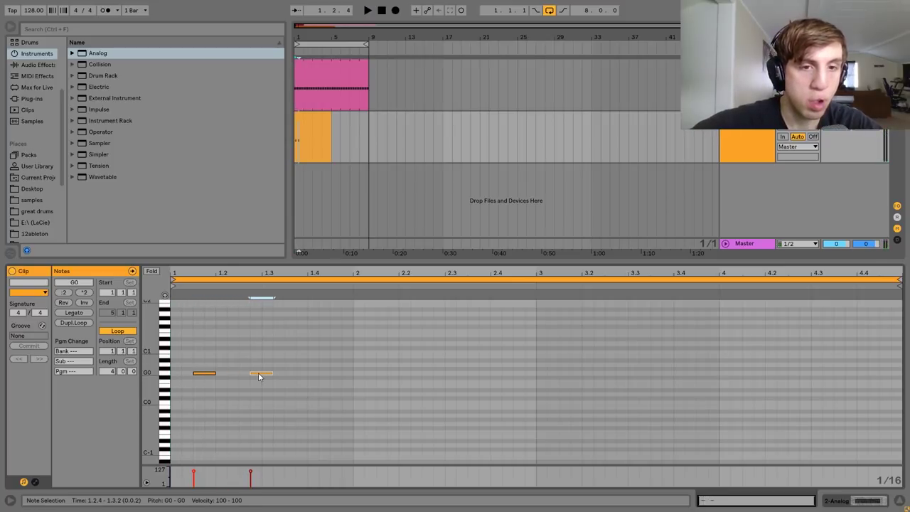
pyautogui.moveTo(258, 376); pyautogui.dragTo(265, 374)
pyautogui.press('space')
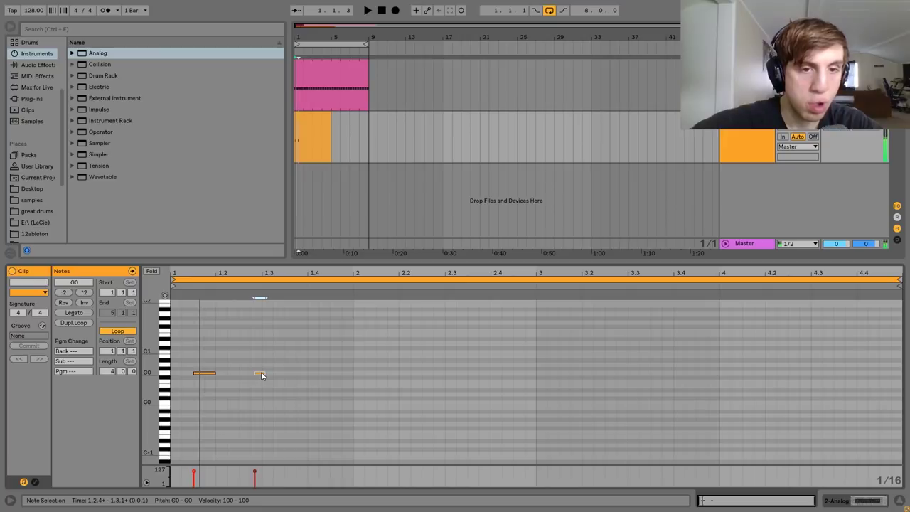
# Add an A#0 sixteenth note just after 1.3.2 and two G#0 notes just after 1.3.4 and 1.4.2, and audition them.
pyautogui.doubleClick(280, 361)
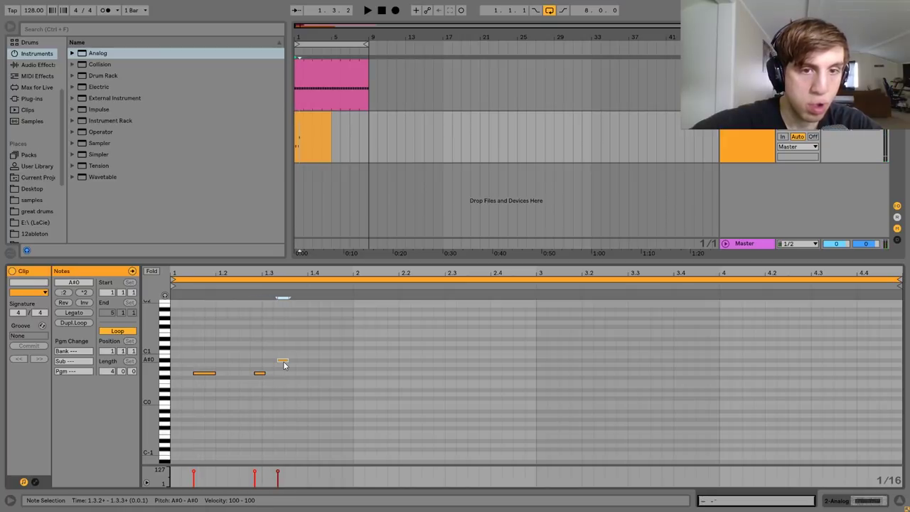
pyautogui.doubleClick(305, 362)
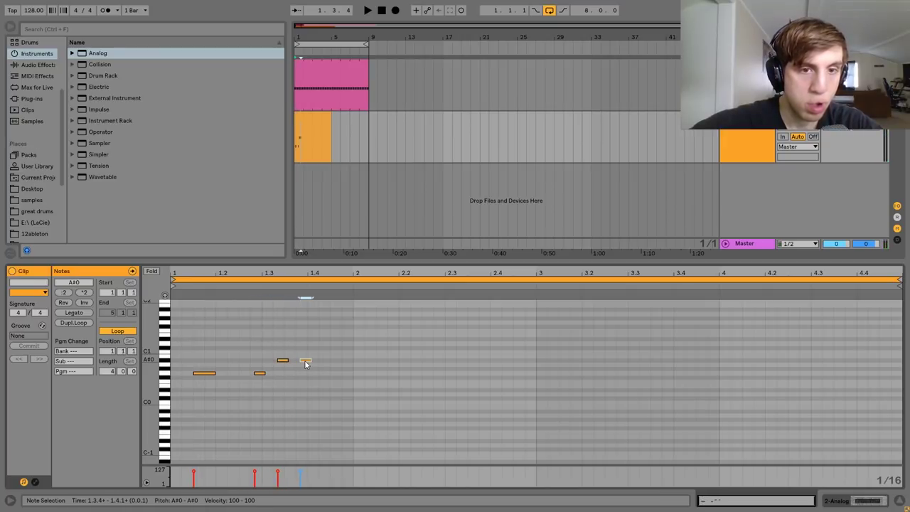
pyautogui.press('Down')
pyautogui.press('Down')
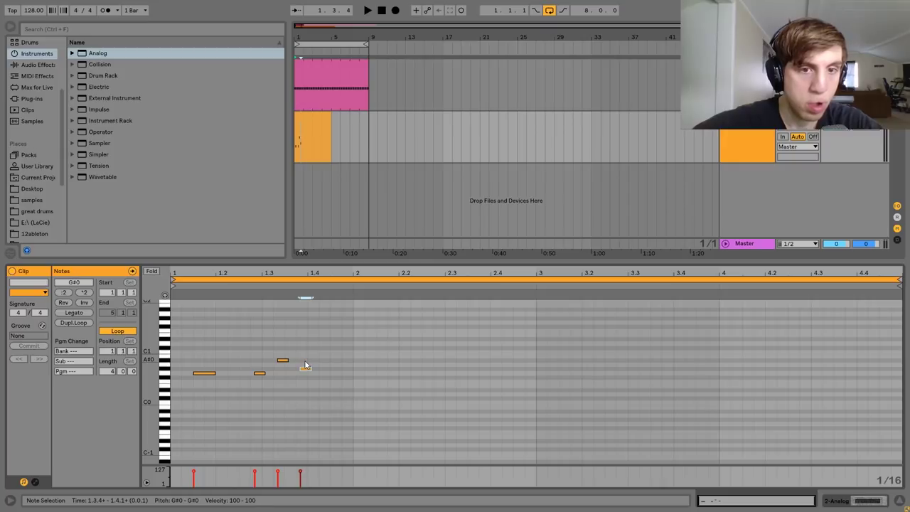
pyautogui.hotkey('ctrl', 'd')
pyautogui.press('space')
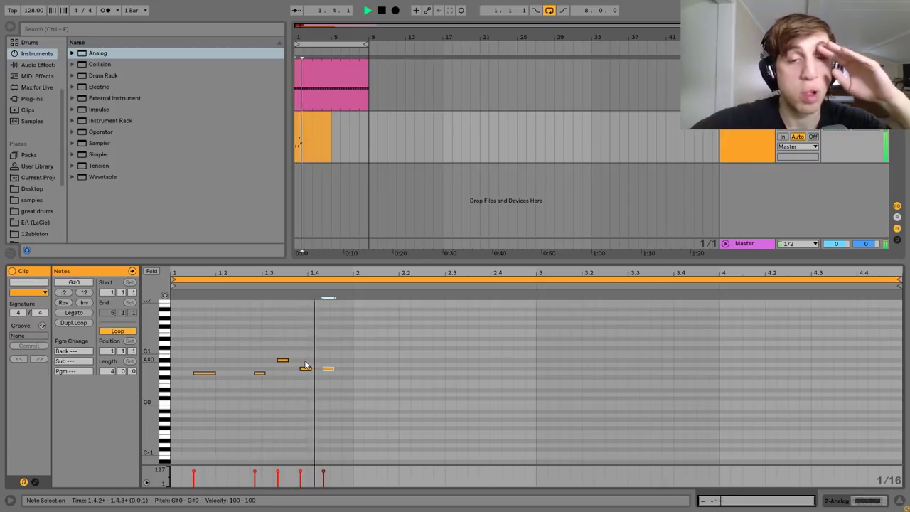
pyautogui.press('space')
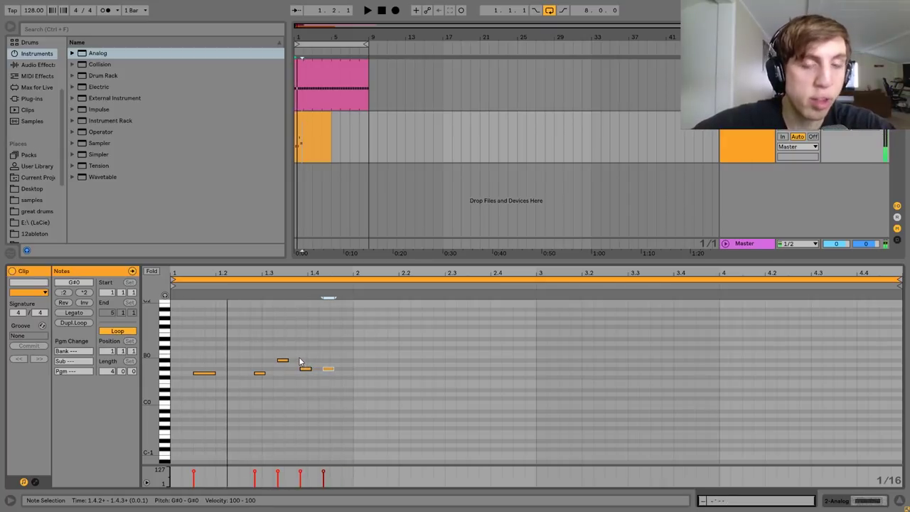
pyautogui.press('space')
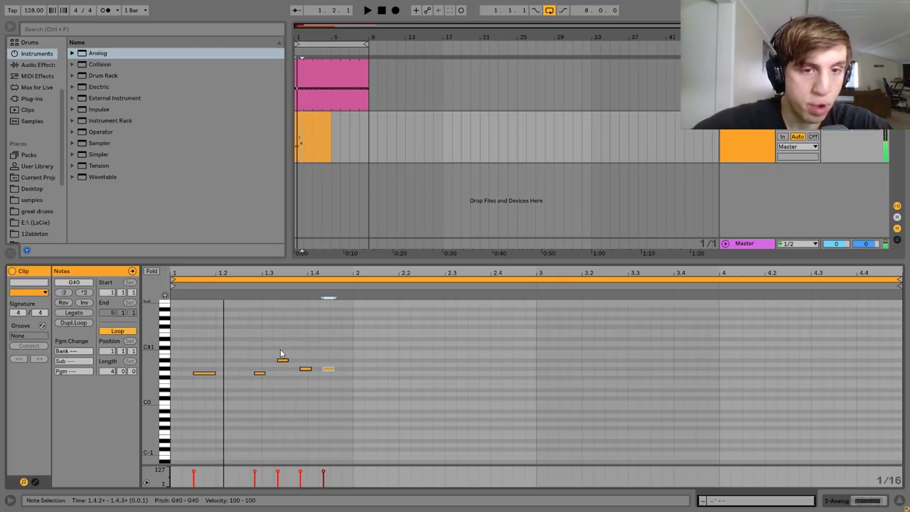
# Raise the note just after 1.3.2 to D1 and the two notes following it to A#0.
pyautogui.click(282, 359)
pyautogui.press('Up')
pyautogui.press('Up')
pyautogui.press('Up')
pyautogui.press('Up')
pyautogui.press('space')
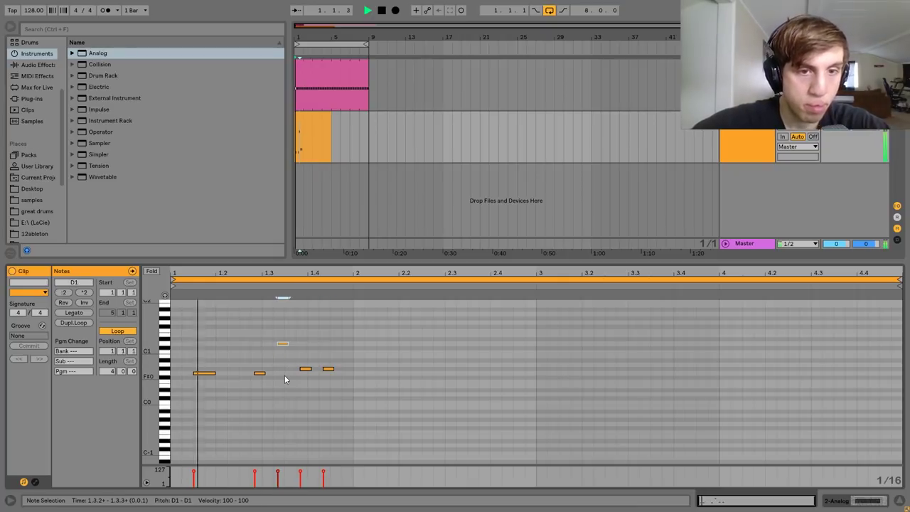
pyautogui.moveTo(293, 375); pyautogui.dragTo(389, 302)
pyautogui.press('Up')
pyautogui.press('Up')
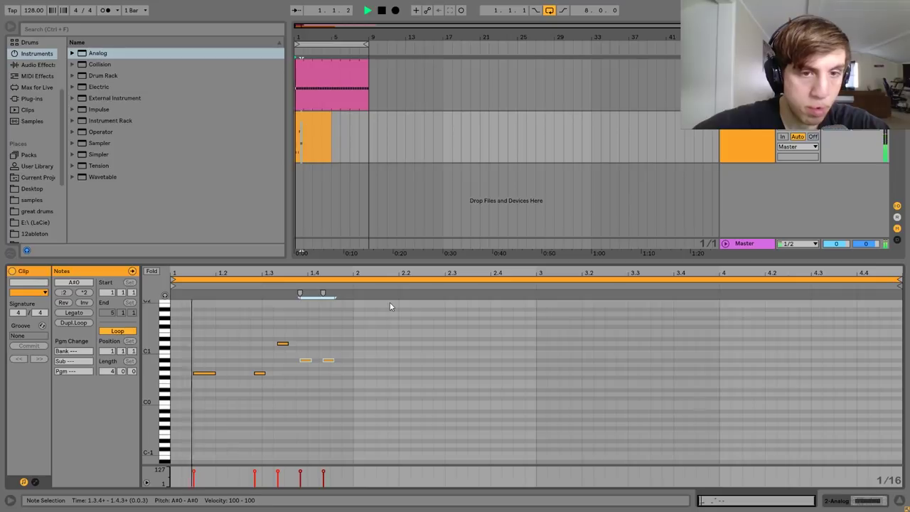
# Add a short G0 note just after 1.4.4 and an eighth-length G0 note just after 2.1.2, checking playback.
pyautogui.doubleClick(345, 369)
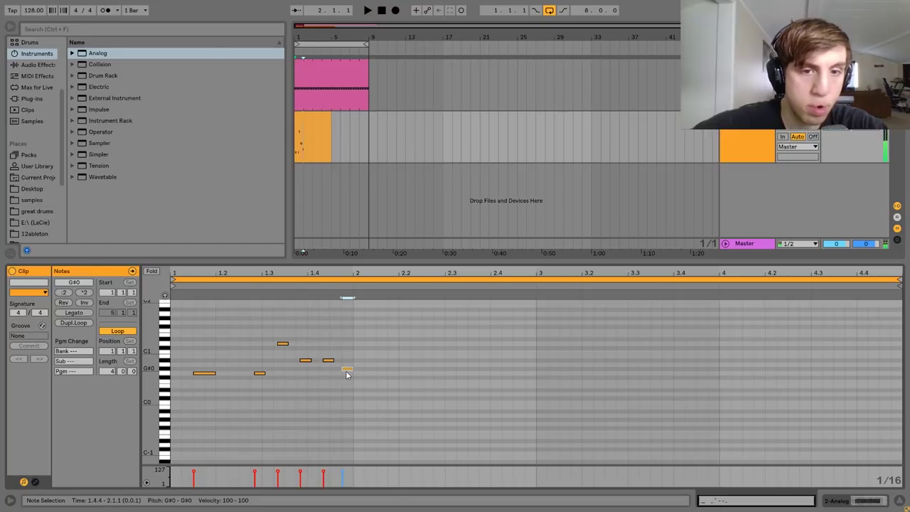
pyautogui.moveTo(346, 375); pyautogui.dragTo(374, 376)
pyautogui.press('space')
pyautogui.press('space')
pyautogui.press('space')
pyautogui.hotkey('shift', 'Right')
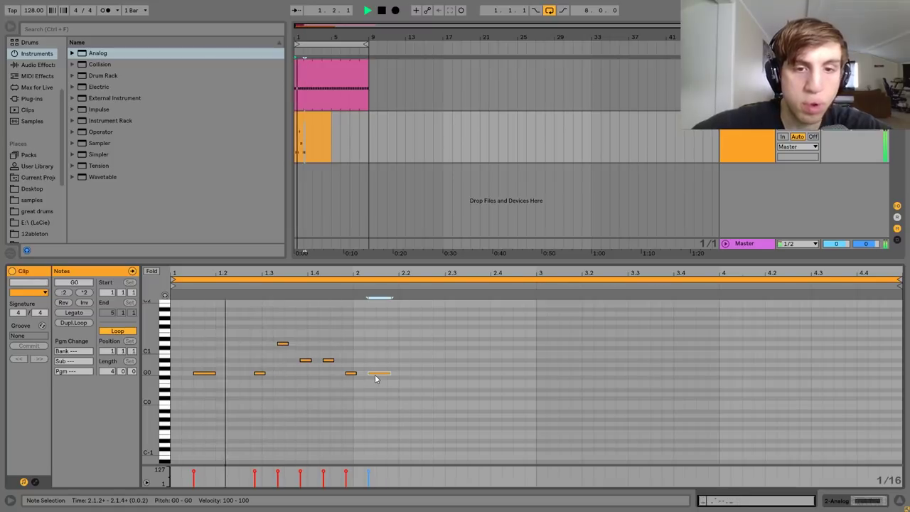
# Duplicate the eighth-length G0 note to just after 2.2.4 and again to 2.3.3.
pyautogui.hotkey('ctrl', 'd')
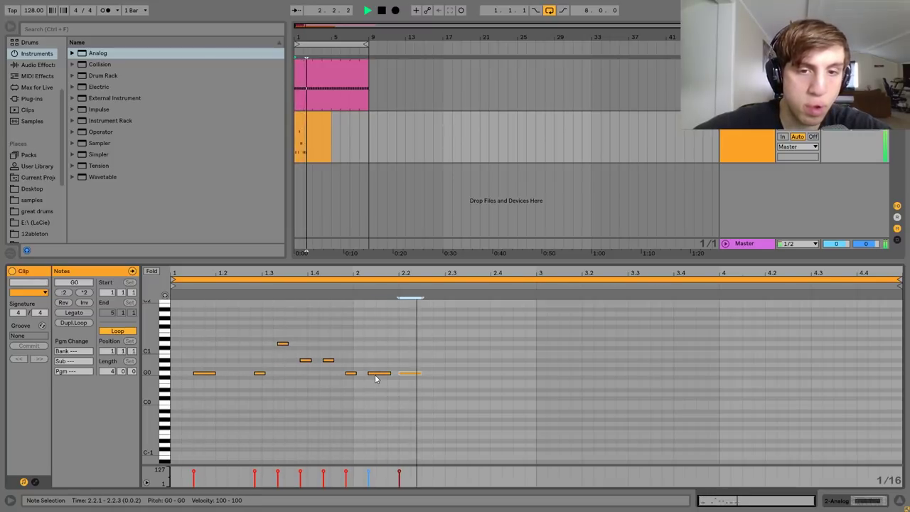
pyautogui.press('Right')
pyautogui.press('Right')
pyautogui.press('Right')
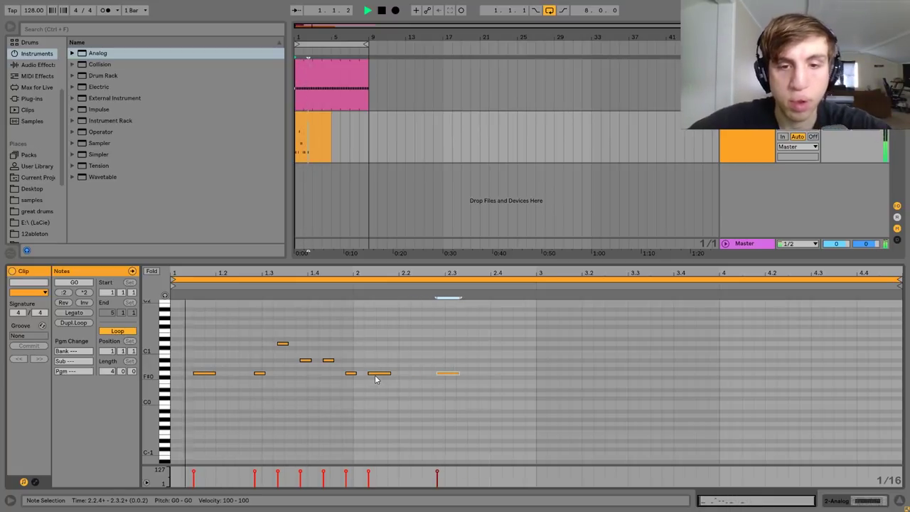
pyautogui.hotkey('ctrl', 'd')
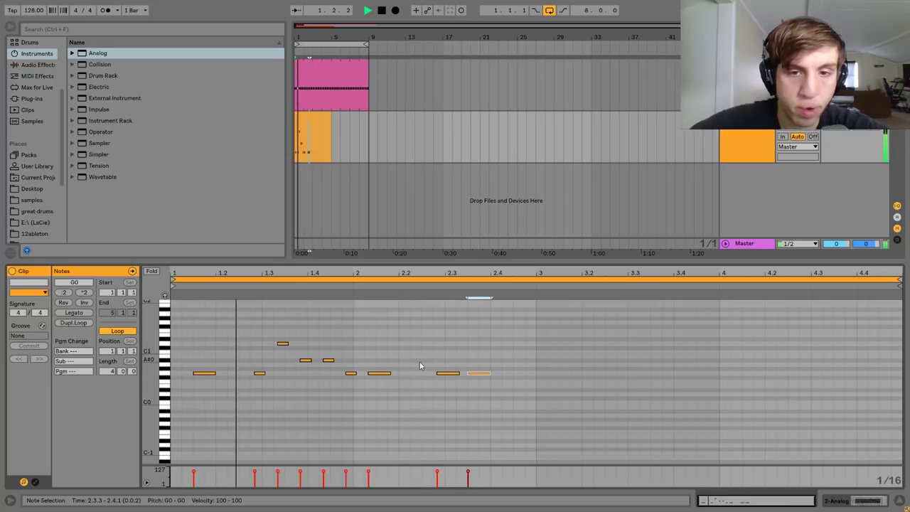
# Add short G0 notes just after 2.4.2 and 2.4.4, and shorten the last one to end before bar 3.
pyautogui.hotkey('ctrl', 'd')
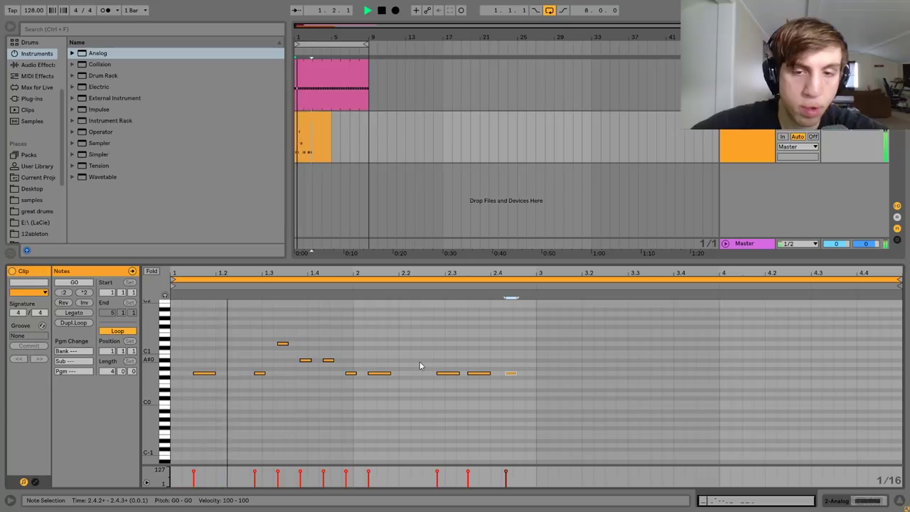
pyautogui.press('Right')
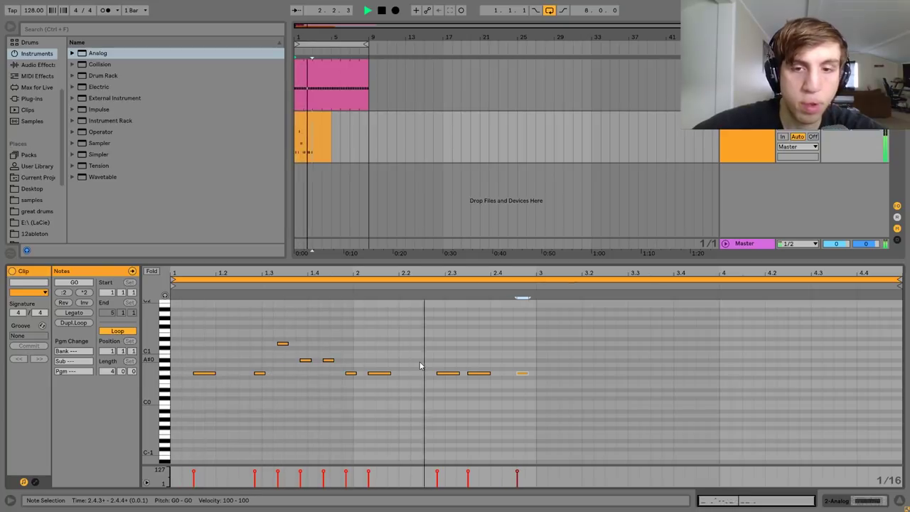
pyautogui.press('Left')
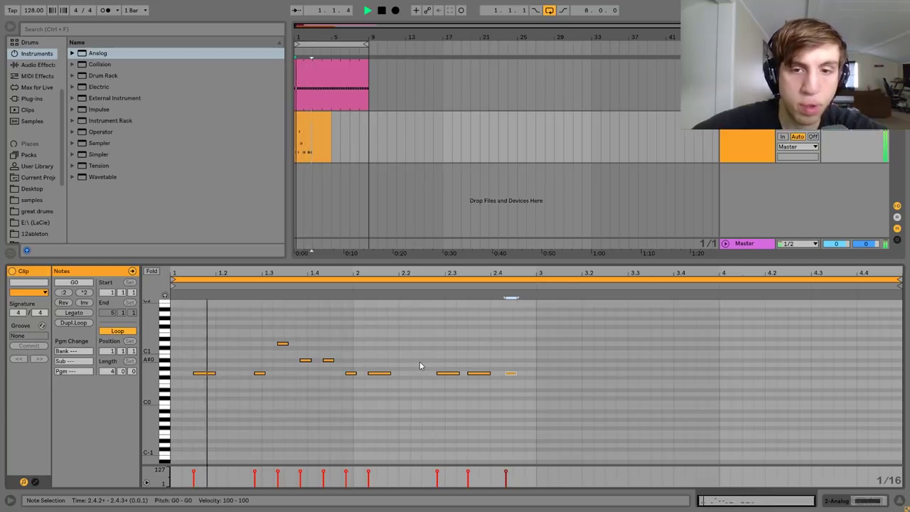
pyautogui.hotkey('ctrl', 'd')
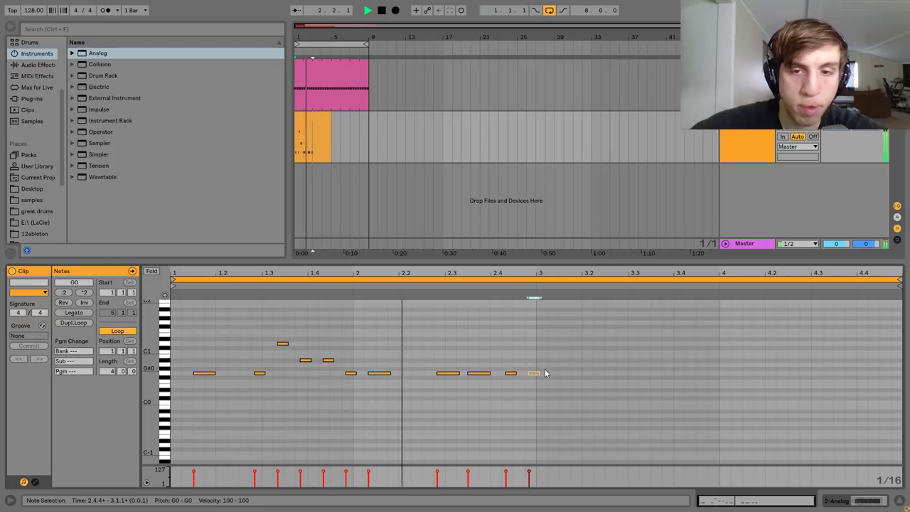
pyautogui.moveTo(537, 373); pyautogui.dragTo(532, 372)
pyautogui.press('space')
pyautogui.press('space')
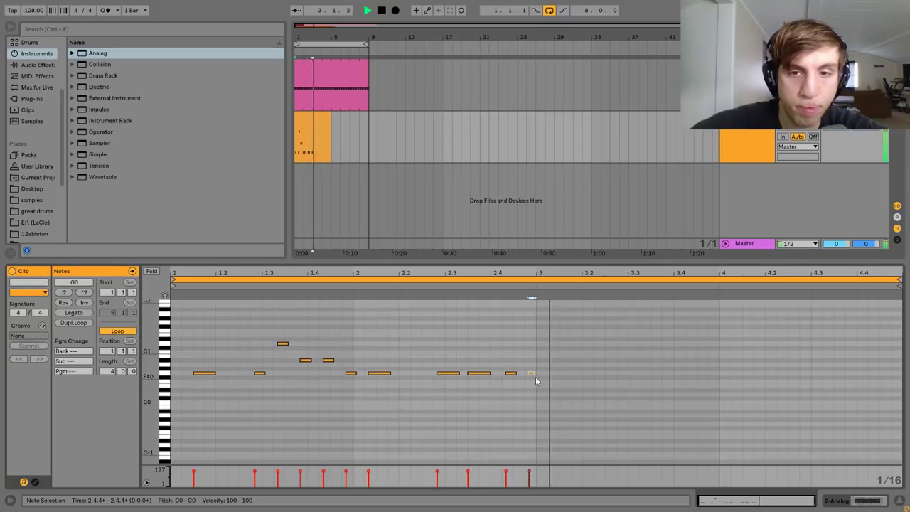
# Play back the two-bar bassline and review its note groups and off-grid timing.
pyautogui.moveTo(539, 383); pyautogui.dragTo(459, 368)
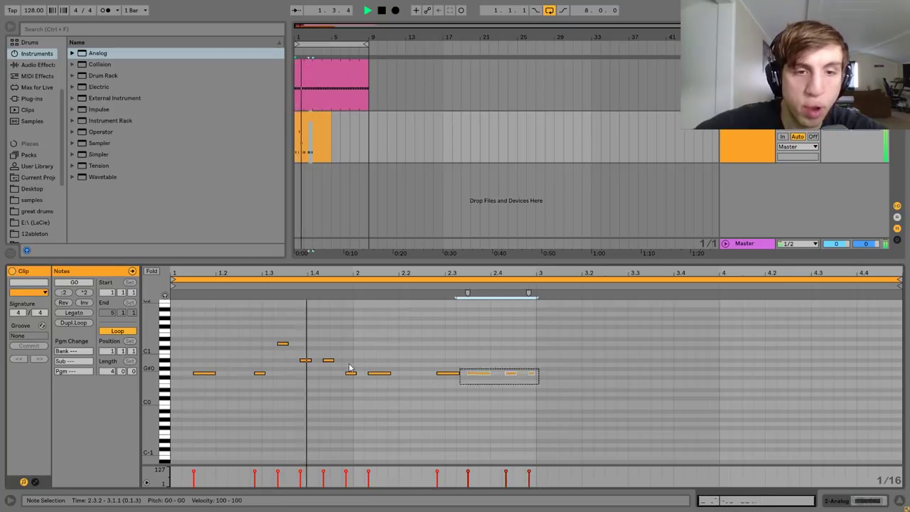
pyautogui.moveTo(349, 368); pyautogui.dragTo(172, 327)
pyautogui.press('space')
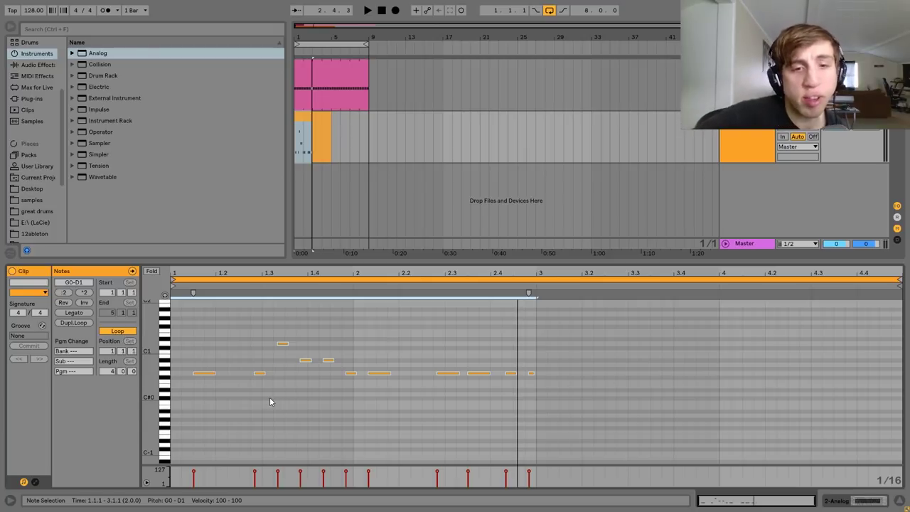
pyautogui.moveTo(260, 389); pyautogui.dragTo(351, 318)
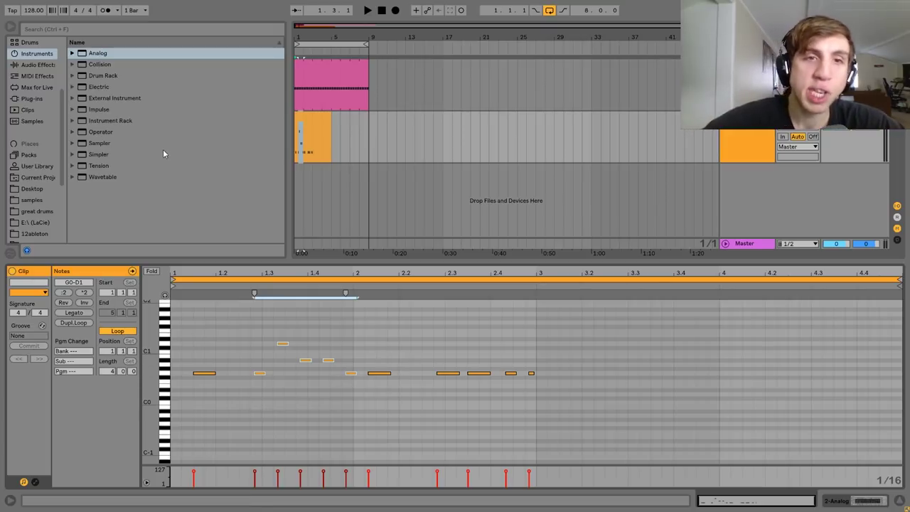
pyautogui.press('space')
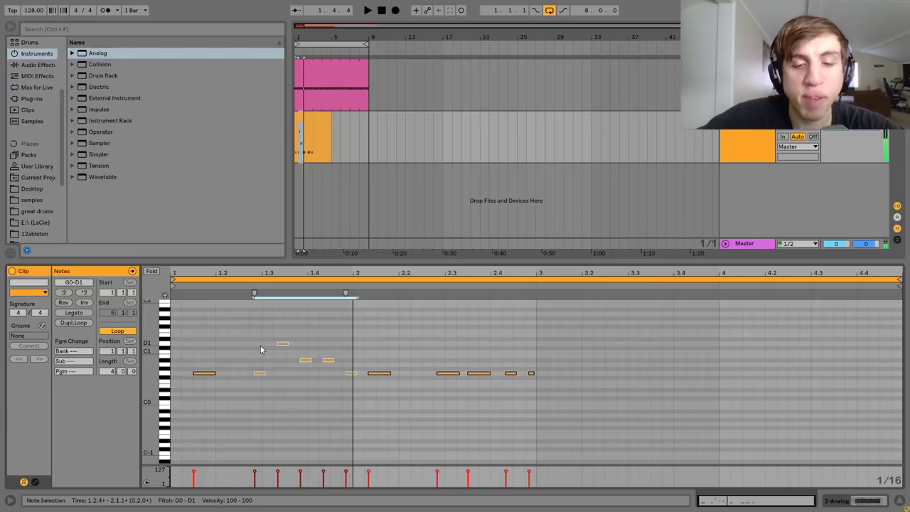
# Try quantizing all bassline notes to the grid and compare it with the off-grid version.
pyautogui.hotkey('ctrl', 'a')
pyautogui.hotkey('ctrl', 'l')
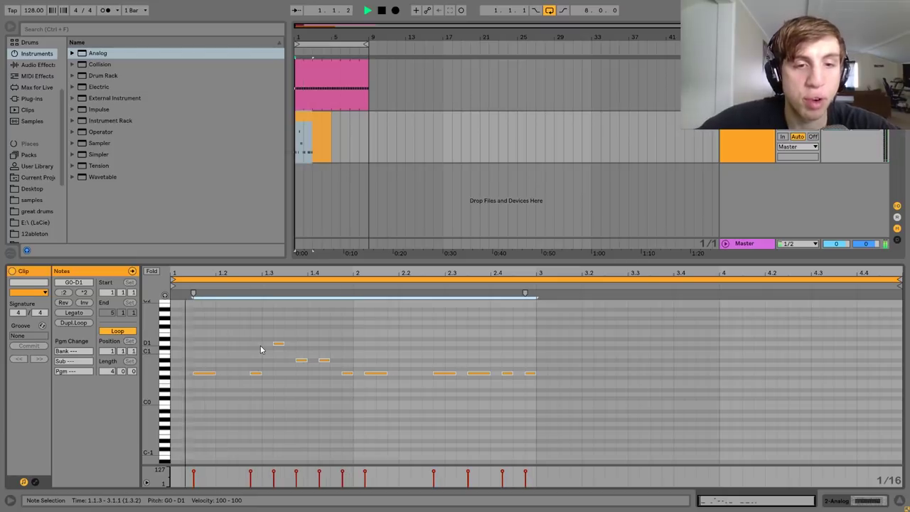
pyautogui.press('space')
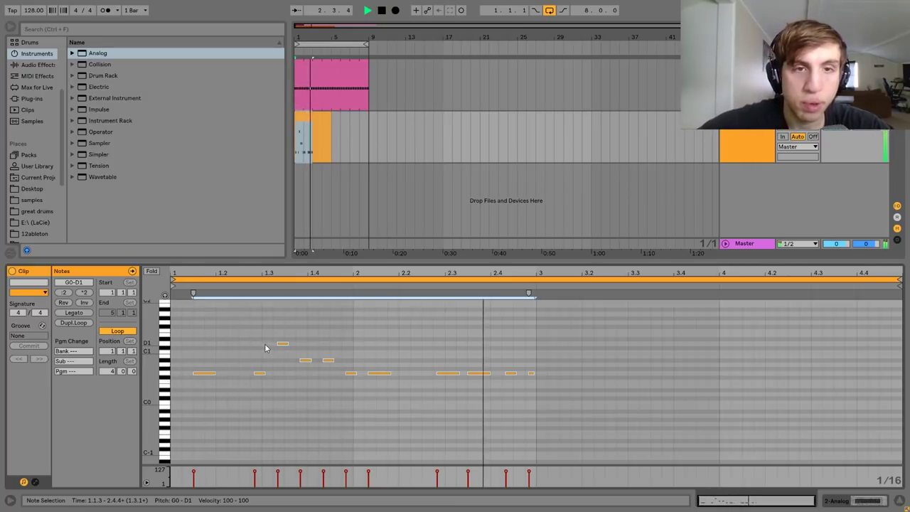
pyautogui.press('space')
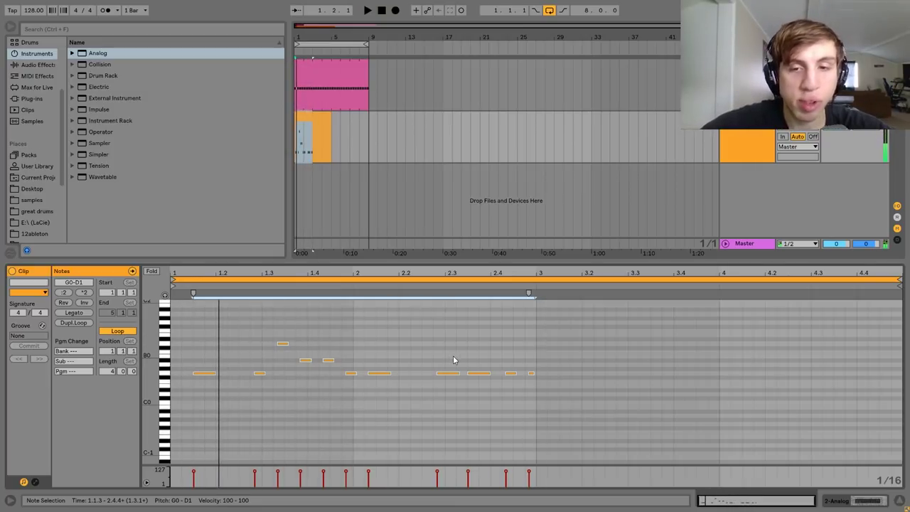
# Duplicate the two-bar bassline into bars 3 and 4 and raise the note just after 3.4.2 an octave to A#1.
pyautogui.hotkey('ctrl', 'd')
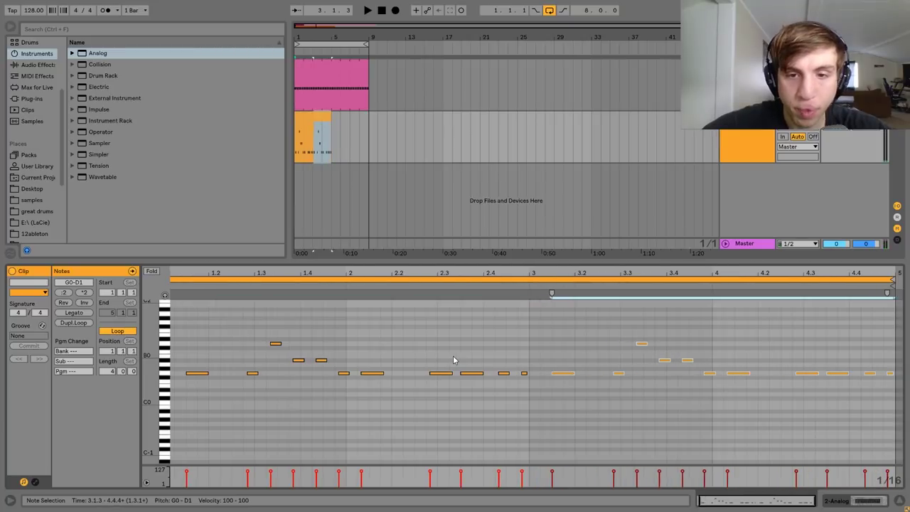
pyautogui.click(686, 360)
pyautogui.hotkey('shift', 'Up')
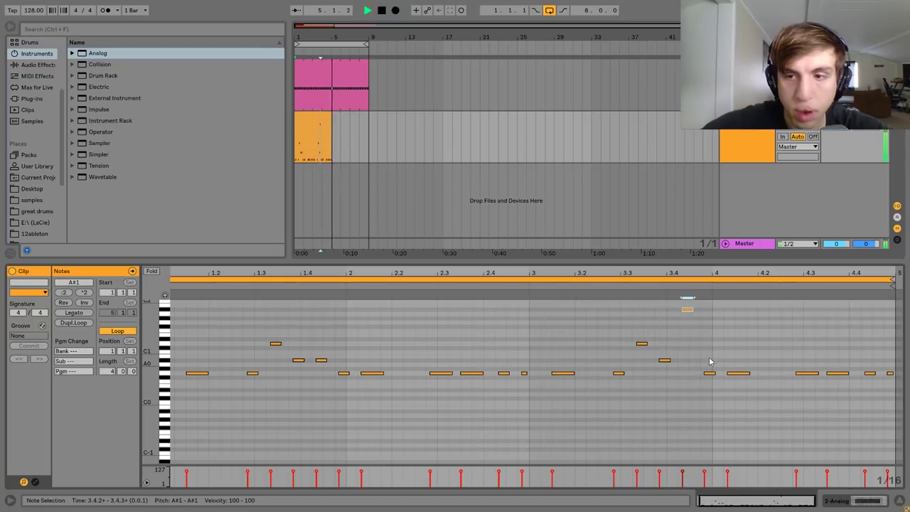
pyautogui.click(871, 374)
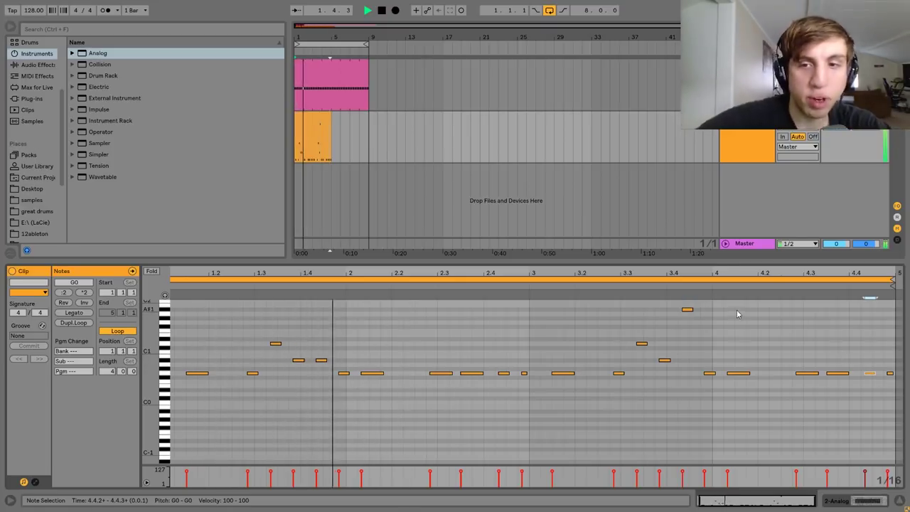
# Extend the looped bassline clip to eight bars, ending at bar 9.
pyautogui.hscroll(1, 538, 123)
pyautogui.hscroll(-1, 320, 128)
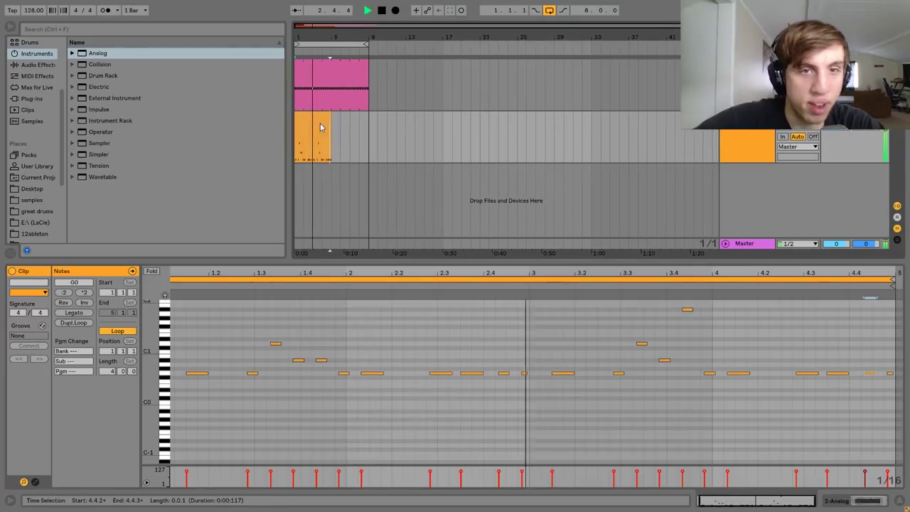
pyautogui.moveTo(330, 117); pyautogui.dragTo(368, 116)
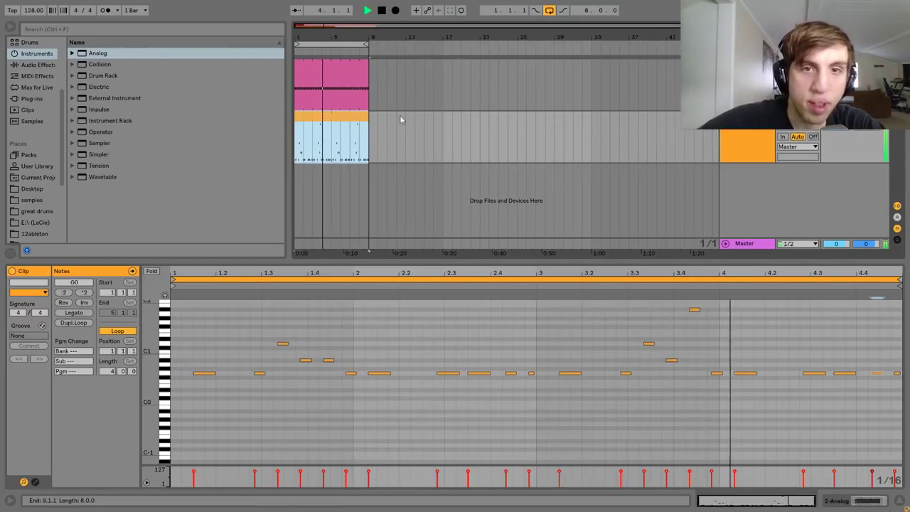
# Set Analog's filter envelope to a 1.18 s decay, Env modulation to 2.12 and cutoff to 30, and set the amp release to 35 ms.
pyautogui.click(746, 132)
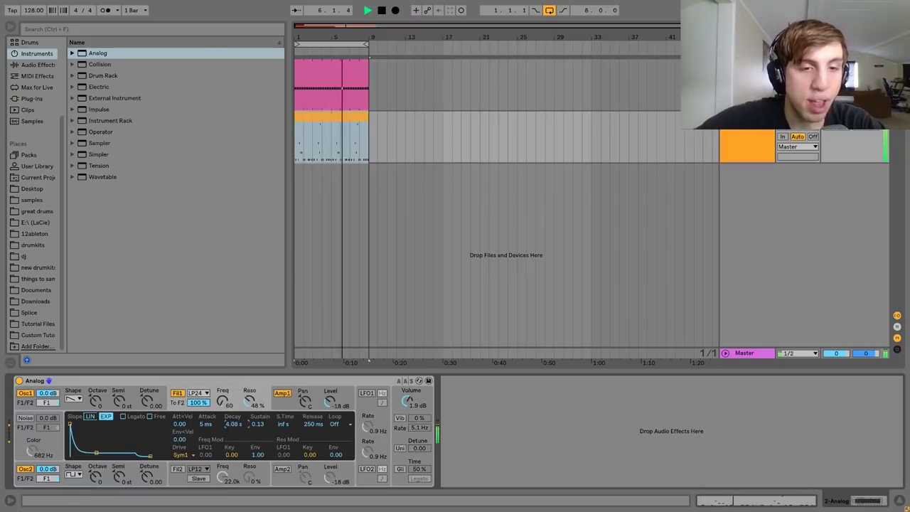
pyautogui.moveTo(233, 424); pyautogui.dragTo(234, 434)
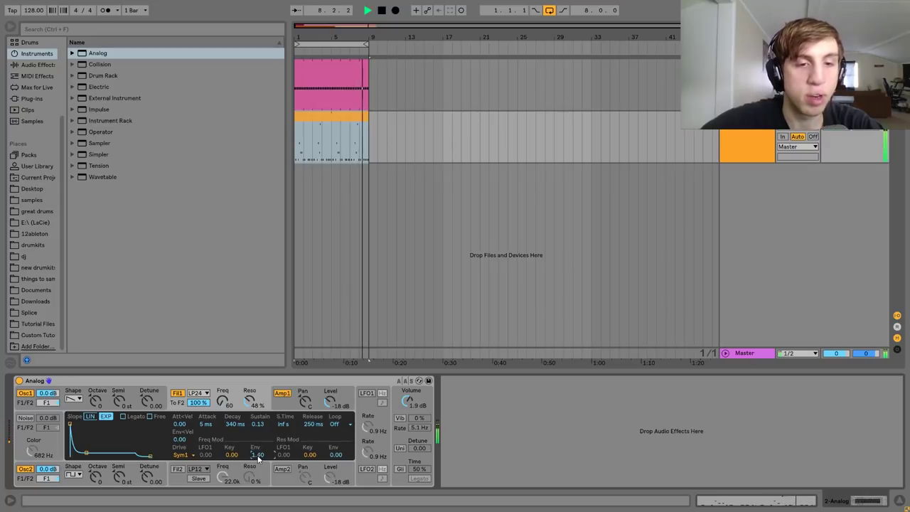
pyautogui.moveTo(258, 456); pyautogui.dragTo(232, 425)
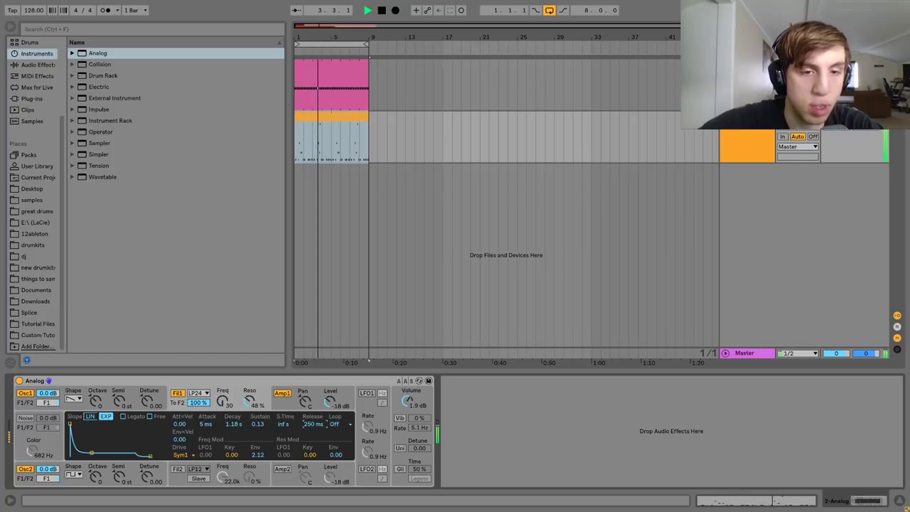
pyautogui.click(281, 408)
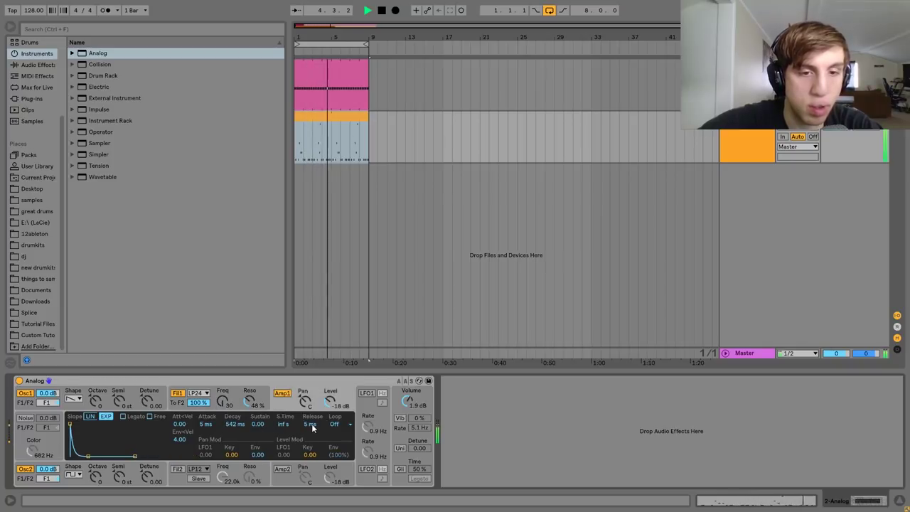
pyautogui.moveTo(312, 426); pyautogui.dragTo(313, 421)
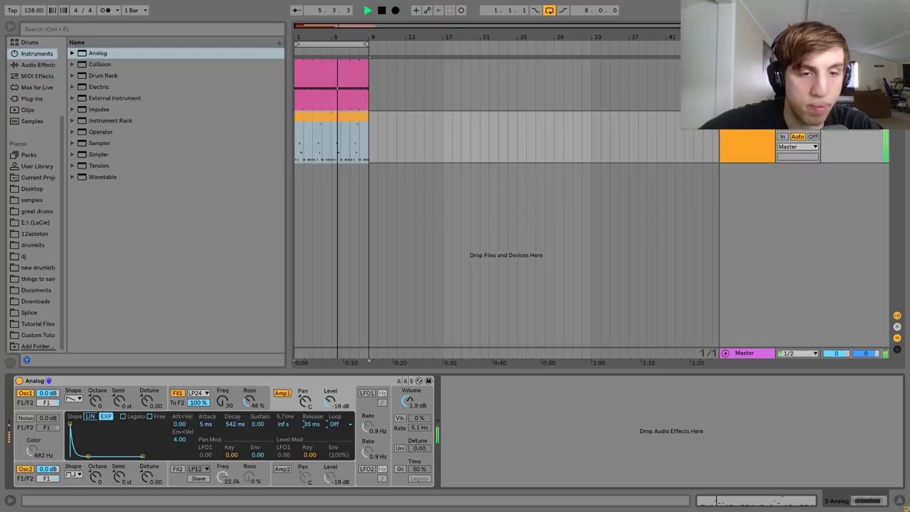
# Set Analog's filter cutoff to 55 with a filter envelope release of 1.82 s and decay of 1.25 s, and listen to the bass.
pyautogui.moveTo(225, 405)
pyautogui.mouseDown()
pyautogui.moveTo(224, 388)
pyautogui.moveTo(227, 405)
pyautogui.mouseUp()
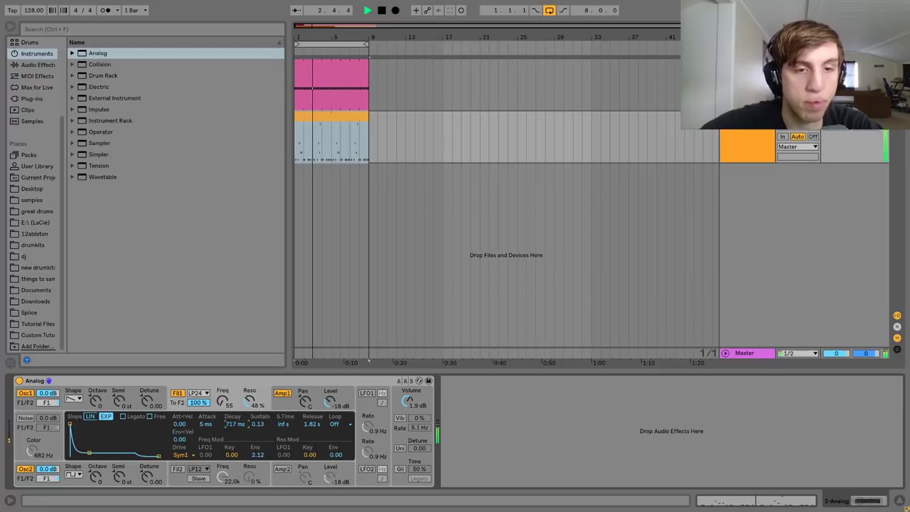
pyautogui.moveTo(235, 424); pyautogui.dragTo(237, 426)
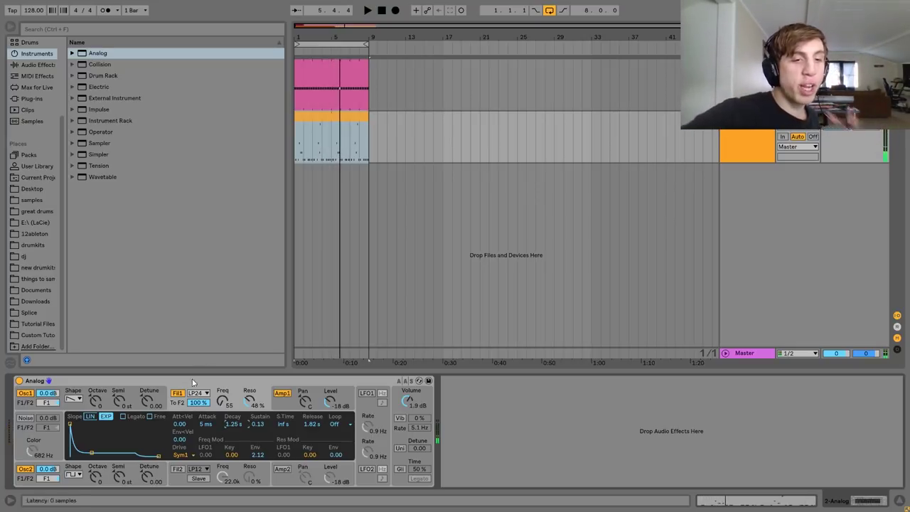
pyautogui.press('space')
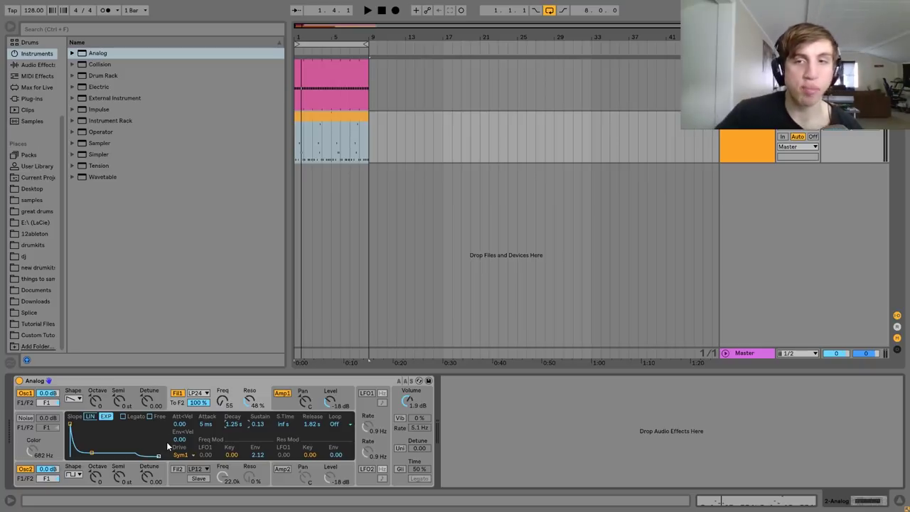
pyautogui.press('space')
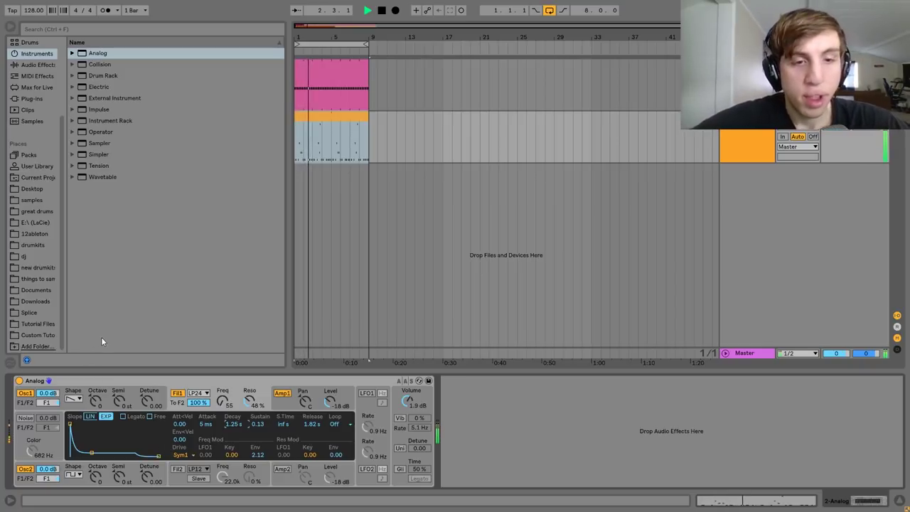
pyautogui.press('space')
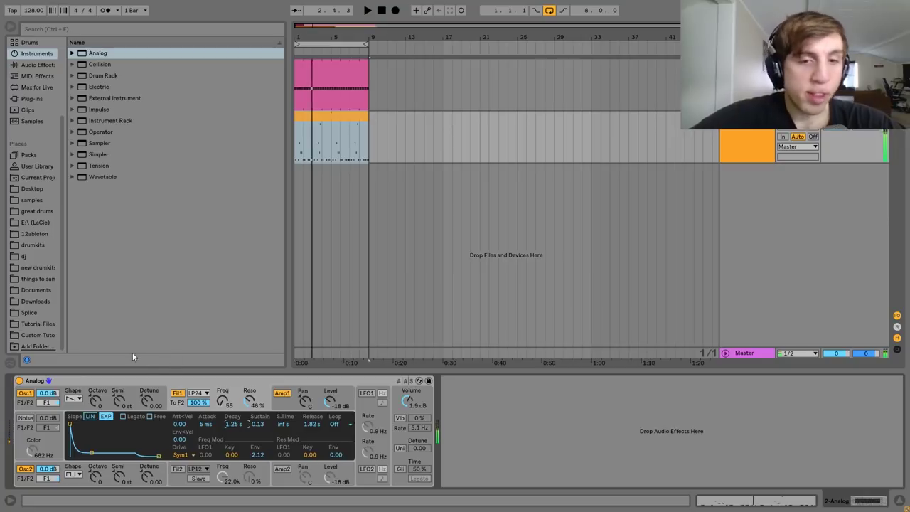
# Add a Saturator after Analog on the bass track and set its Drive to 6.29 dB during playback.
pyautogui.click(37, 65)
pyautogui.scroll(-5, 111, 183)
pyautogui.doubleClick(98, 279)
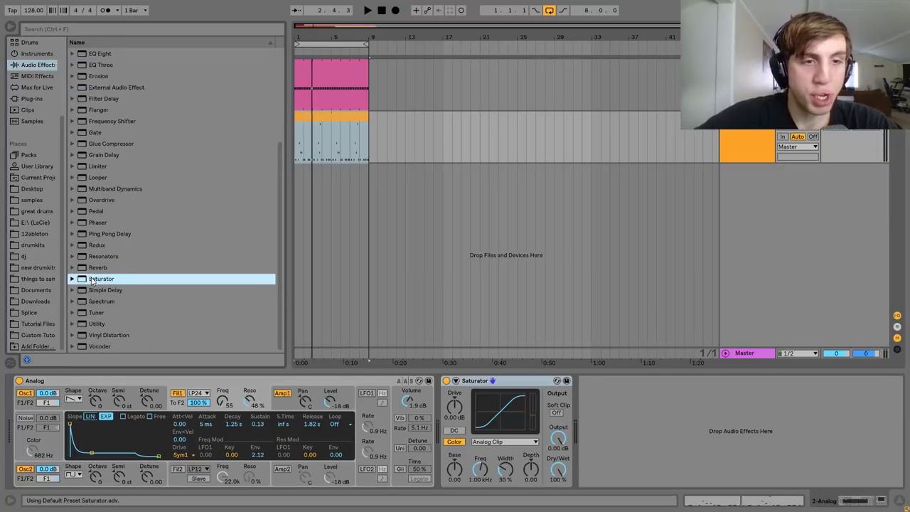
pyautogui.press('space')
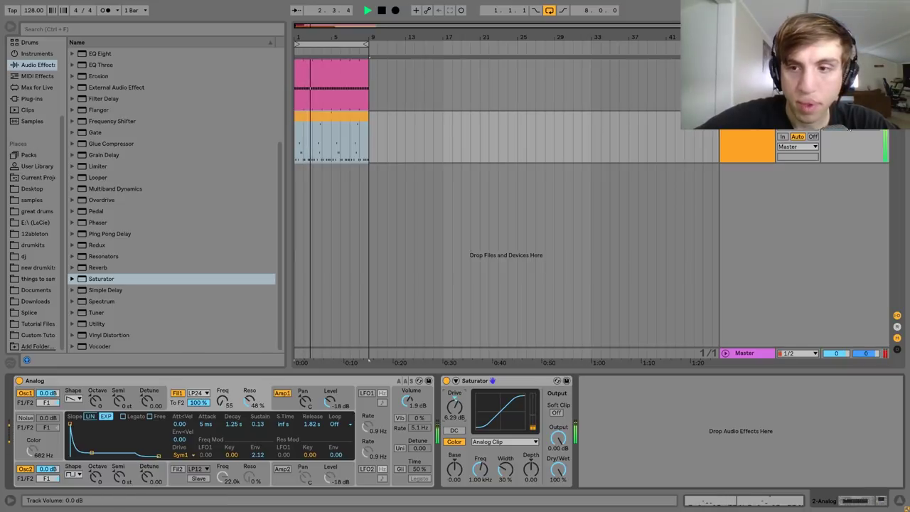
# Lower the Analog track's volume to -8.0 dB while checking the mixer levels, and play back the balance.
pyautogui.press('Tab')
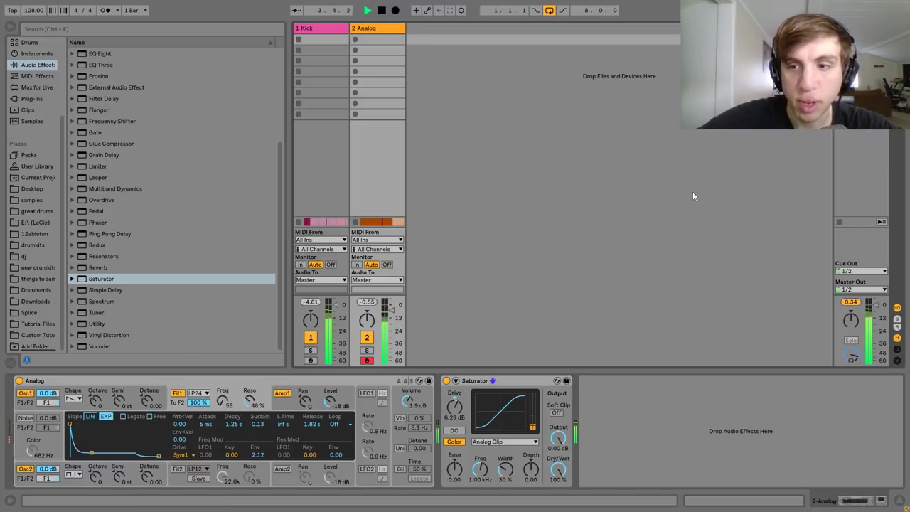
pyautogui.click(370, 30)
pyautogui.hotkey('ctrl', 'a')
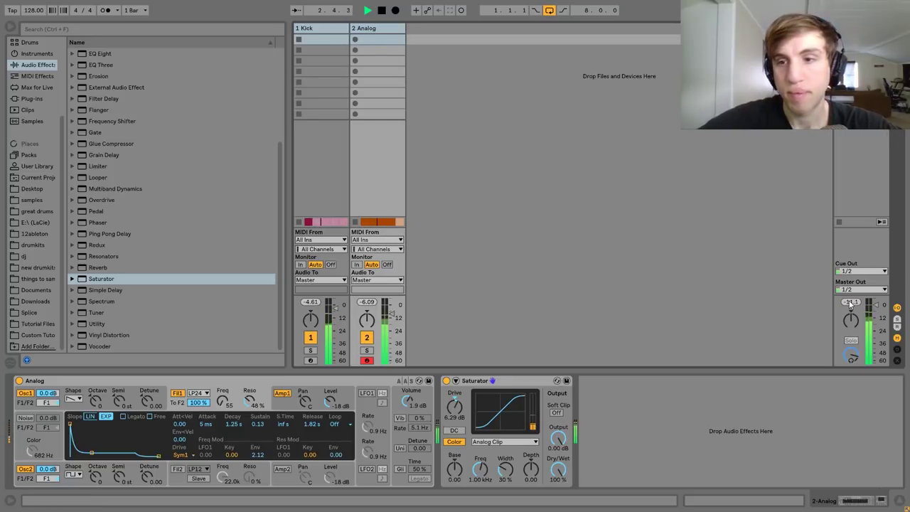
pyautogui.press('Tab')
pyautogui.click(745, 142)
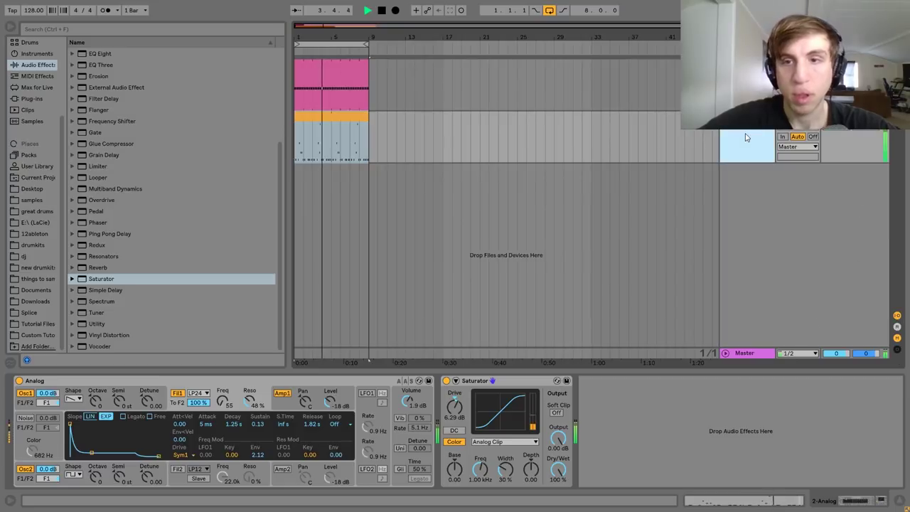
pyautogui.press('space')
pyautogui.press('space')
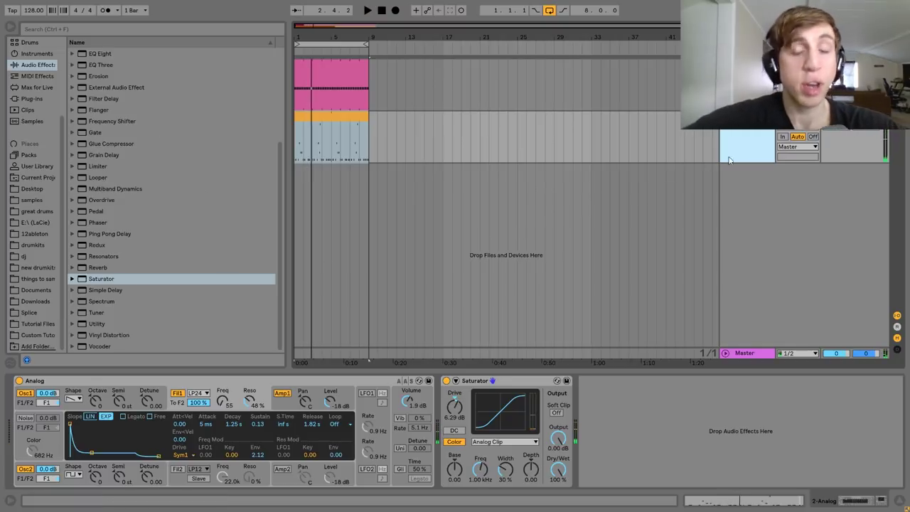
# Group the Kick and Analog tracks and add a Drum Buss to the group.
pyautogui.click(746, 65)
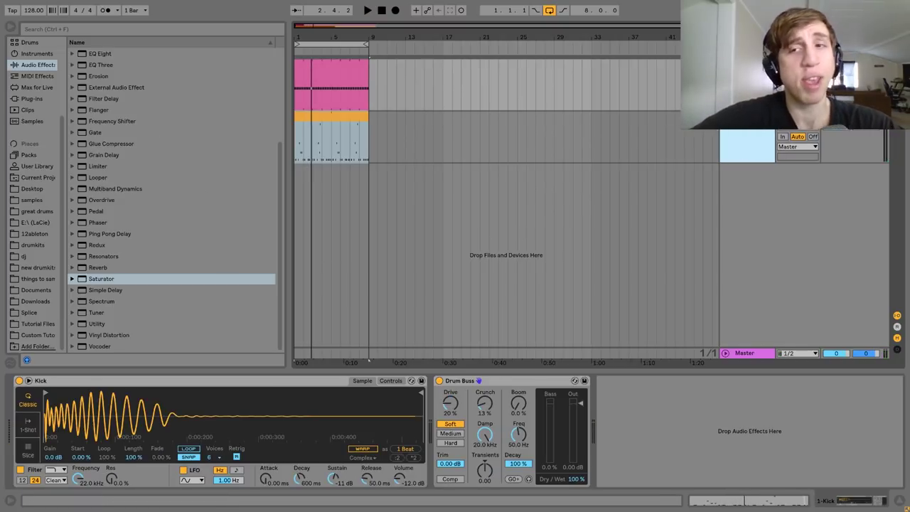
pyautogui.hotkey('ctrl', 'g')
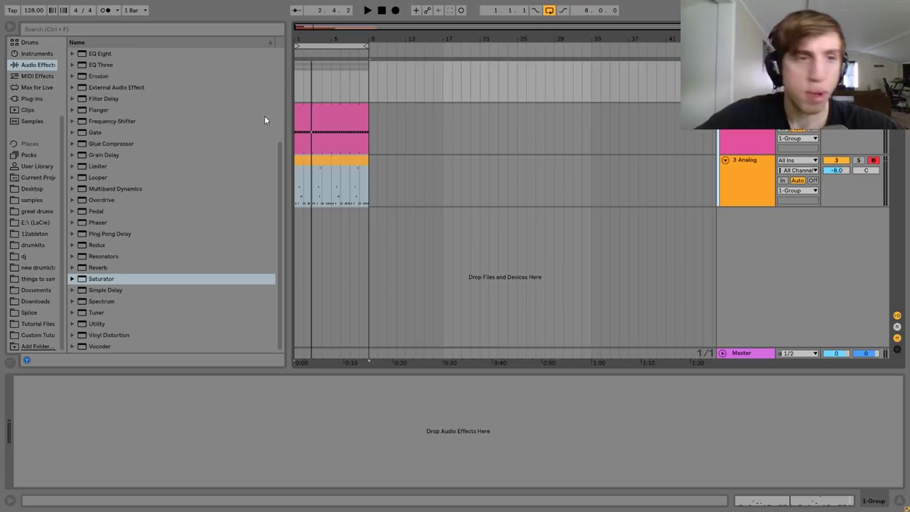
pyautogui.scroll(3, 115, 109)
pyautogui.doubleClick(108, 102)
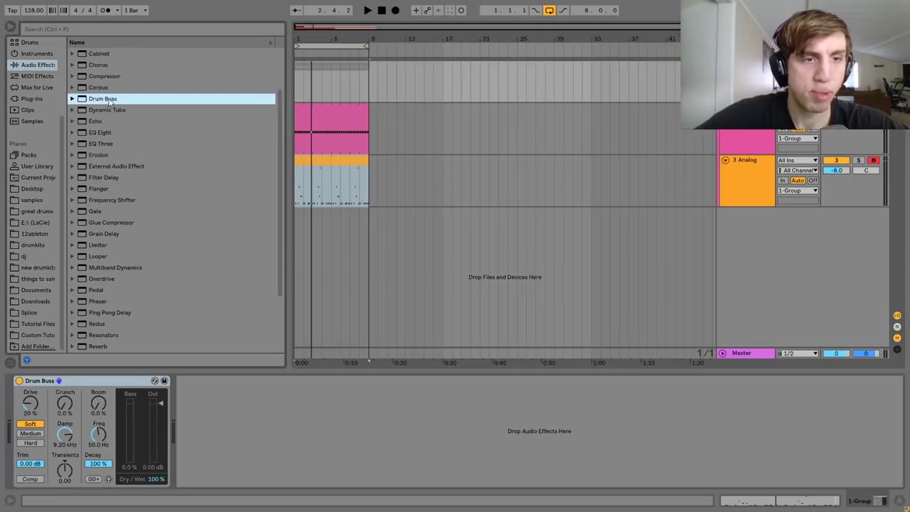
# Set the group's Drum Buss to 24% Crunch and 20.0 kHz Damp, and compare the sound with the effect bypassed.
pyautogui.moveTo(62, 412); pyautogui.dragTo(62, 392)
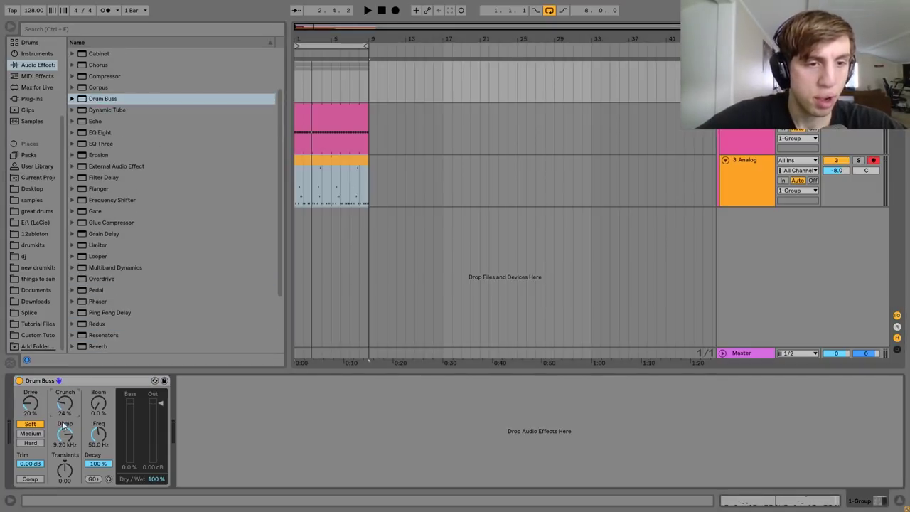
pyautogui.press('space')
pyautogui.click(19, 380)
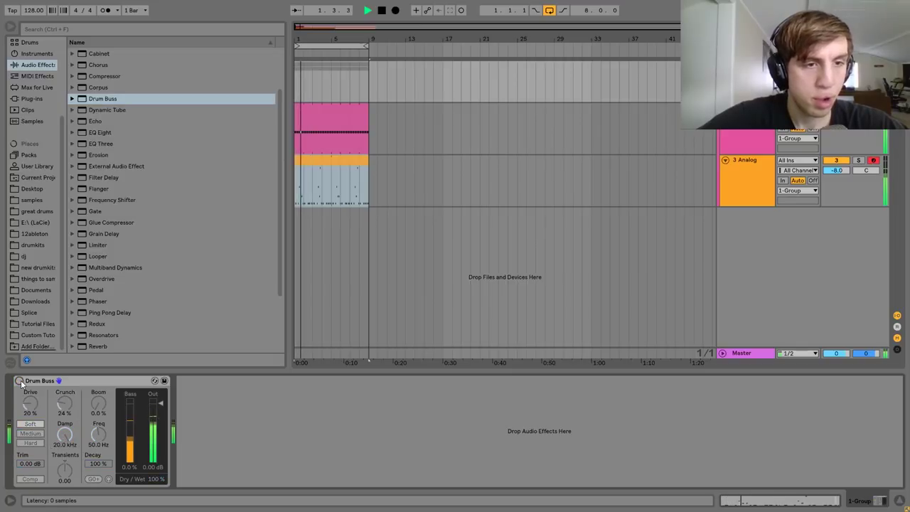
pyautogui.click(19, 380)
# Add EQ Eight after the group's Drum Buss, cutting 6.82 dB at 255 Hz with Q 1.65 and boosting 4.59 dB at 36.7 Hz.
pyautogui.moveTo(106, 131); pyautogui.dragTo(307, 382)
pyautogui.moveTo(294, 425); pyautogui.dragTo(301, 441)
pyautogui.moveTo(192, 471); pyautogui.dragTo(192, 456)
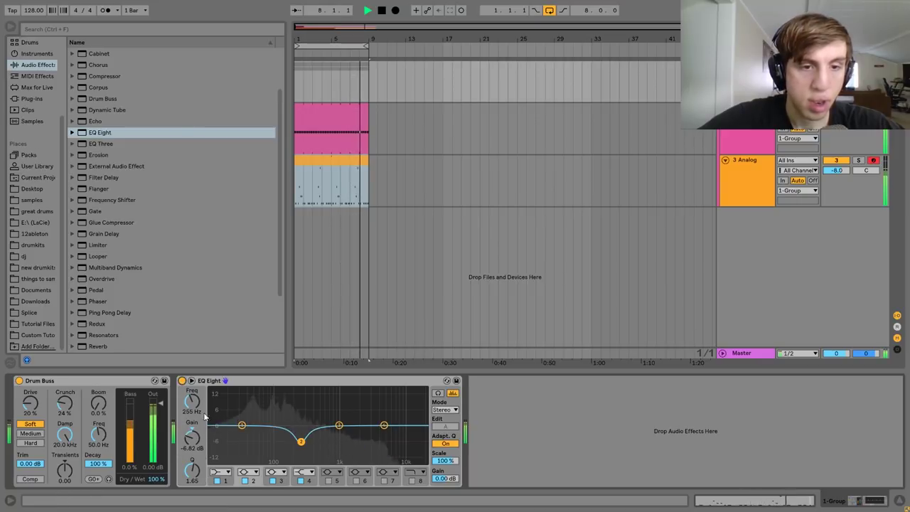
pyautogui.moveTo(243, 427); pyautogui.dragTo(246, 414)
# Lower the Analog track's volume to -10.4 dB, play back the mix, and collapse the Analog track and its group.
pyautogui.moveTo(843, 172); pyautogui.dragTo(843, 181)
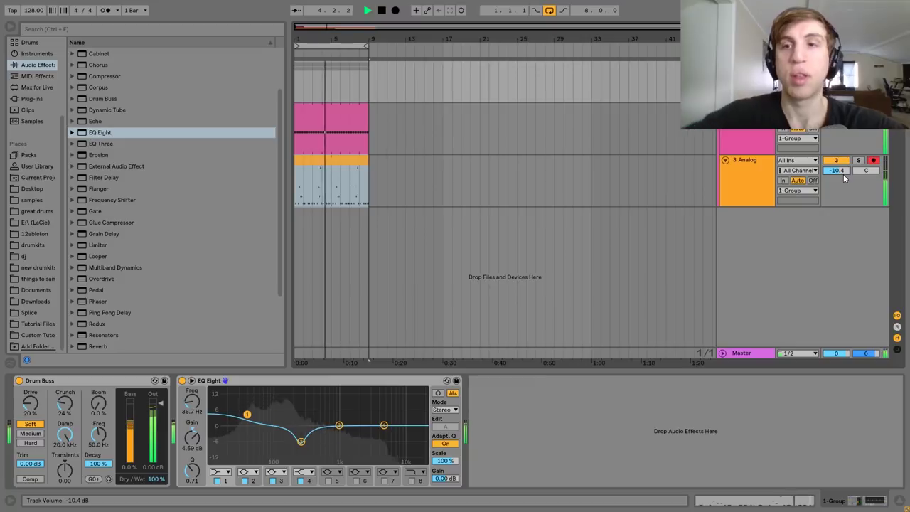
pyautogui.click(748, 178)
pyautogui.click(725, 160)
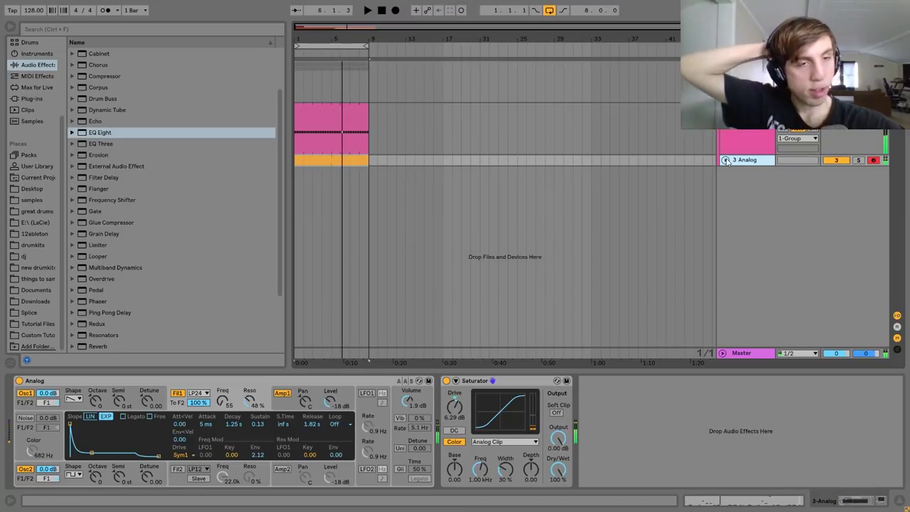
pyautogui.press('space')
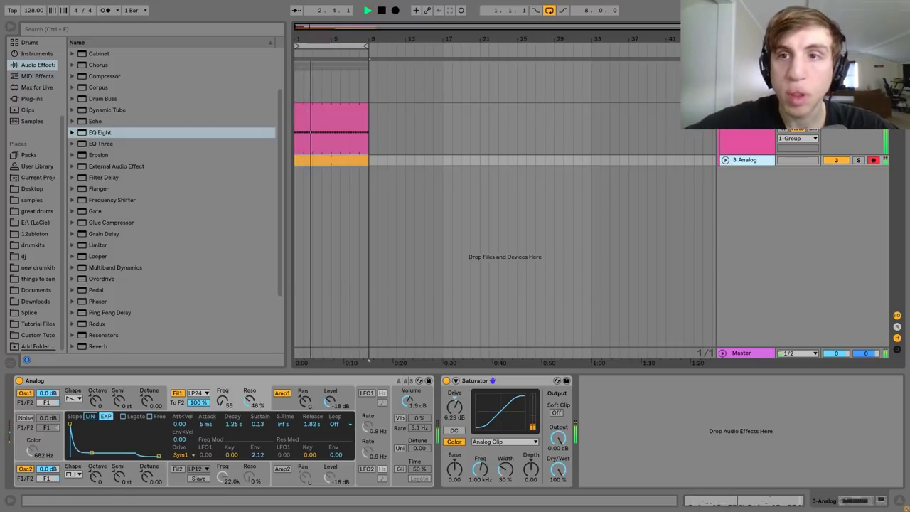
pyautogui.click(723, 66)
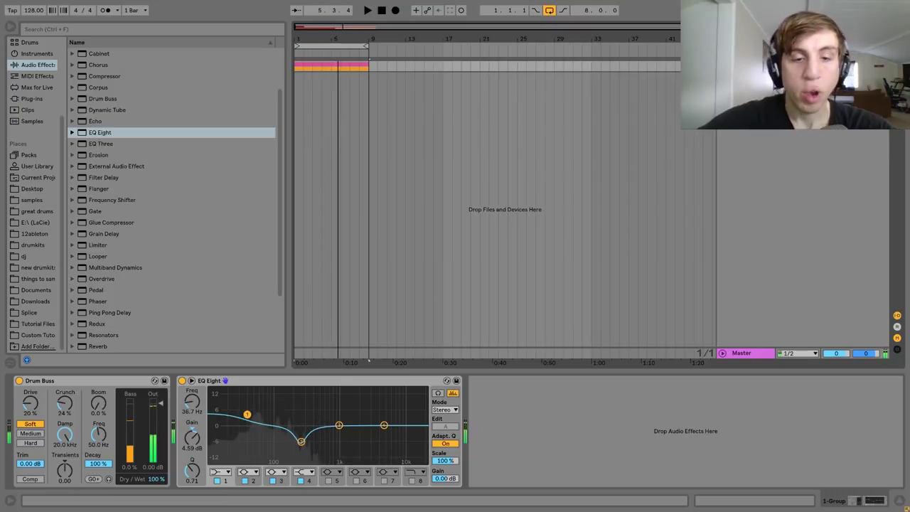
# Add a MIDI track and load Choir Sample.wav onto it from the Frankie Knuckles tutorial folder by searching Tutorial Files for "choi".
pyautogui.hotkey('ctrl', 'shift', 't')
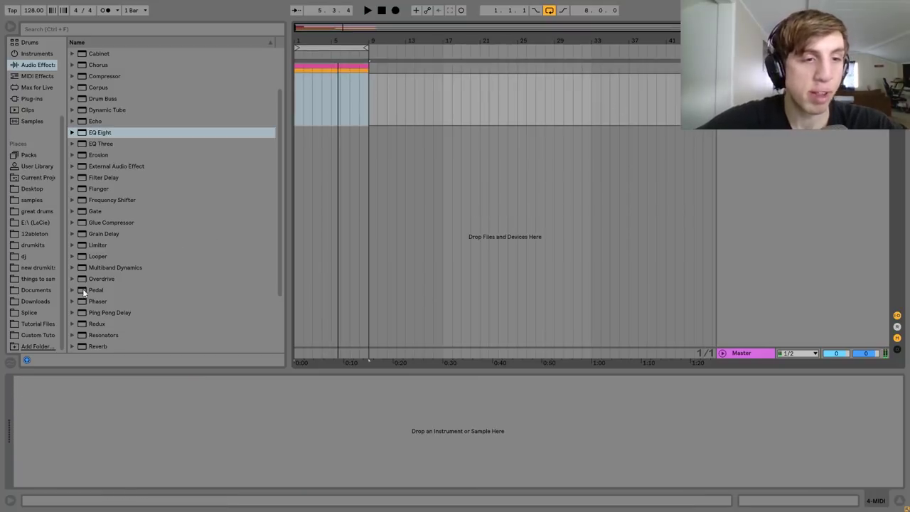
pyautogui.click(46, 324)
pyautogui.click(75, 32)
pyautogui.write('choi')
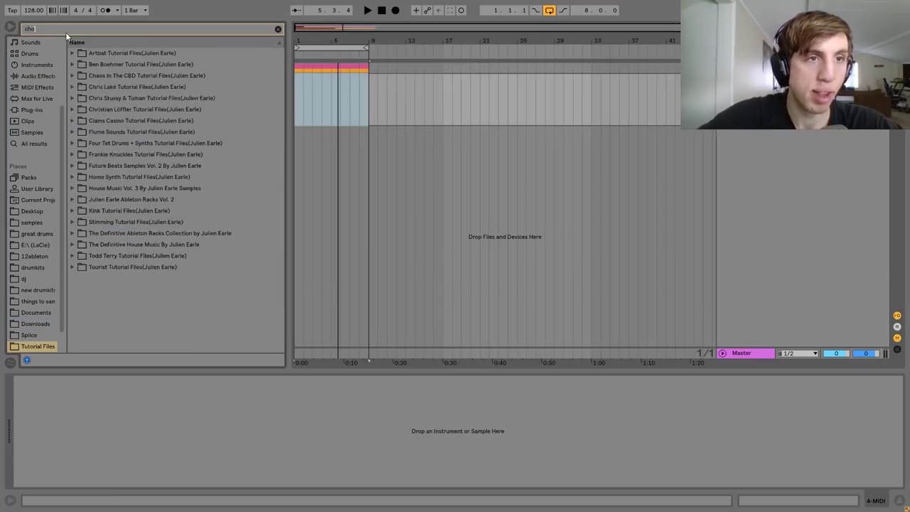
pyautogui.click(72, 53)
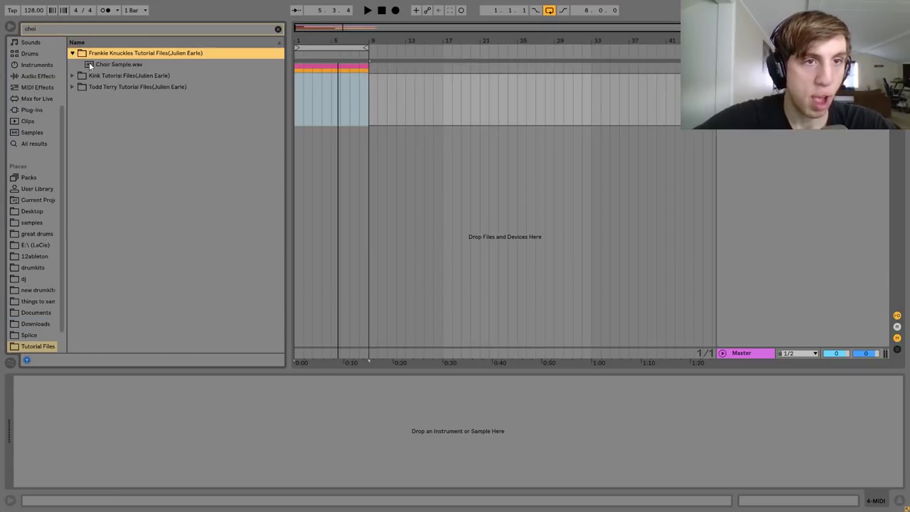
pyautogui.click(93, 64)
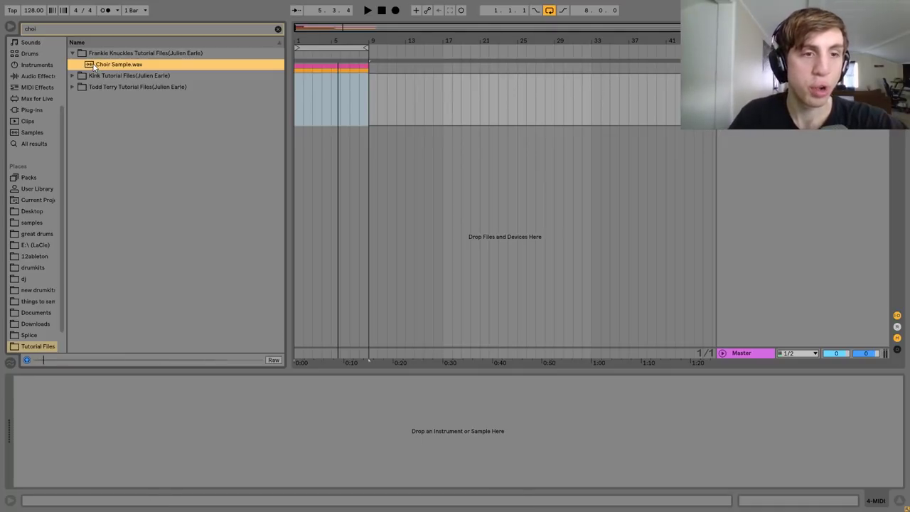
pyautogui.doubleClick(93, 64)
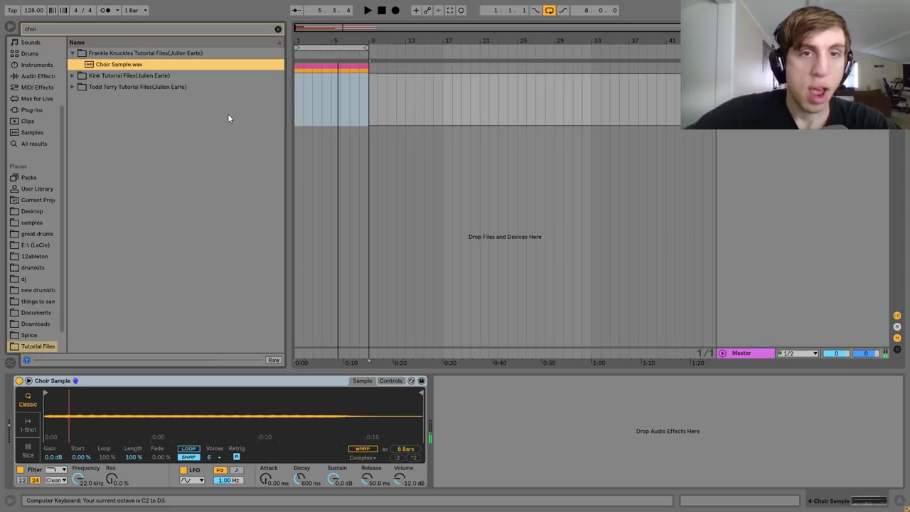
# Create a four-bar MIDI clip at the start of the choir track and place a G2 note at 1.1.1.
pyautogui.moveTo(335, 118); pyautogui.dragTo(305, 108)
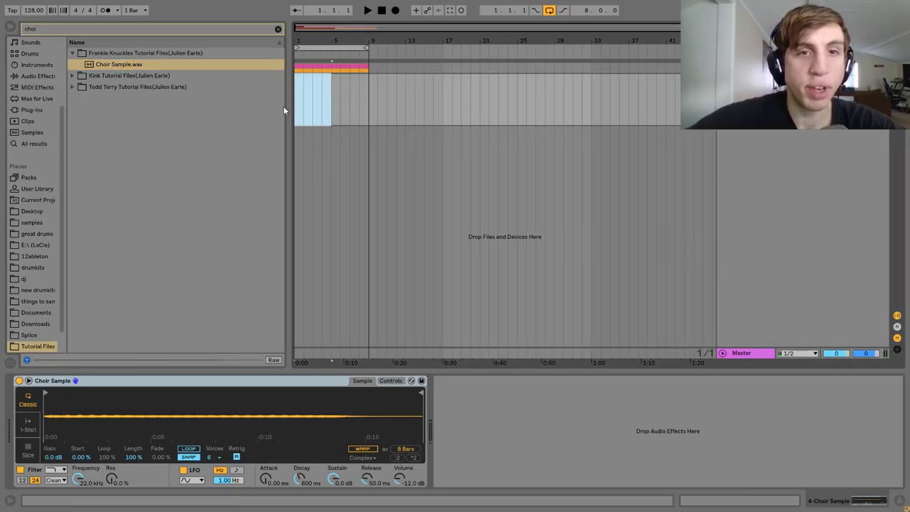
pyautogui.hotkey('ctrl', 'shift', 'm')
pyautogui.click(174, 372)
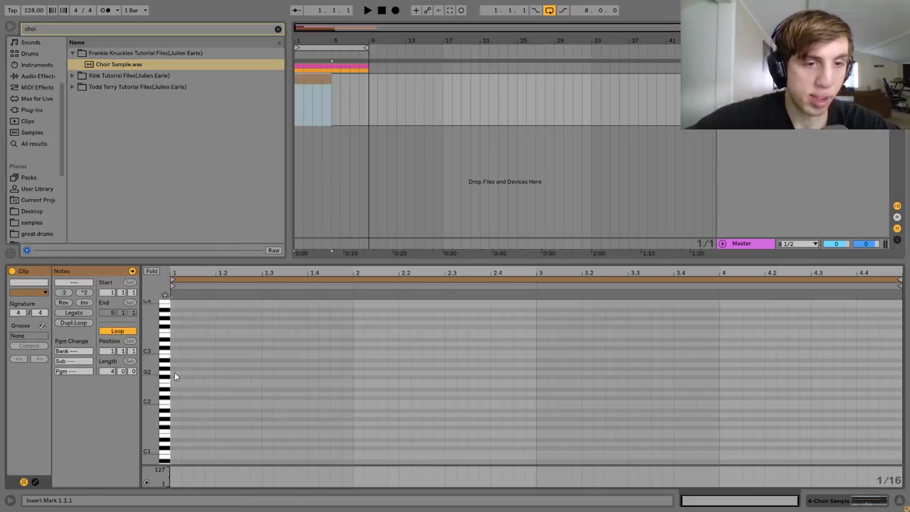
pyautogui.press('space')
pyautogui.press('space')
pyautogui.press('space')
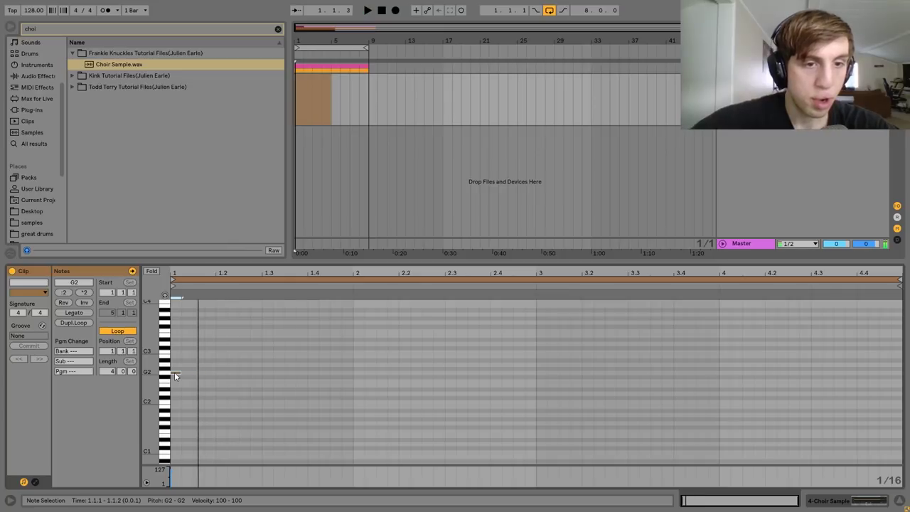
# Lengthen the choir clip's G2 note to two bars and stack copies above it into a four-note chord reaching F3.
pyautogui.hotkey('shift', 'Right')
pyautogui.hotkey('shift', 'Right')
pyautogui.hotkey('shift', 'Right')
pyautogui.hotkey('shift', 'Right')
pyautogui.hotkey('shift', 'Right')
pyautogui.hotkey('shift', 'Right')
pyautogui.hotkey('shift', 'Right')
pyautogui.hotkey('shift', 'Right')
pyautogui.hotkey('shift', 'Right')
pyautogui.hotkey('shift', 'Right')
pyautogui.hotkey('shift', 'Right')
pyautogui.hotkey('shift', 'Right')
pyautogui.press('space')
pyautogui.hotkey('shift', 'Right')
pyautogui.hotkey('shift', 'Right')
pyautogui.hotkey('shift', 'Right')
pyautogui.hotkey('shift', 'Right')
pyautogui.hotkey('shift', 'Right')
pyautogui.hotkey('shift', 'Right')
pyautogui.hotkey('shift', 'Right')
pyautogui.hotkey('shift', 'Right')
pyautogui.hotkey('shift', 'Right')
pyautogui.hotkey('shift', 'Right')
pyautogui.hotkey('shift', 'Right')
pyautogui.hotkey('shift', 'Right')
pyautogui.hotkey('shift', 'Right')
pyautogui.hotkey('shift', 'Right')
pyautogui.hotkey('shift', 'Right')
pyautogui.hotkey('shift', 'Right')
pyautogui.hotkey('shift', 'Right')
pyautogui.hotkey('shift', 'Right')
pyautogui.hotkey('shift', 'Right')
pyautogui.hotkey('shift', 'Right')
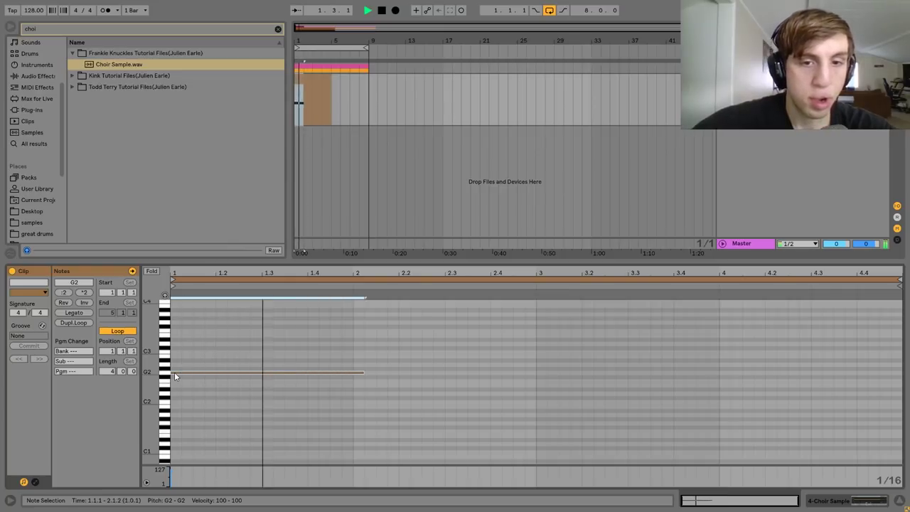
pyautogui.press('space')
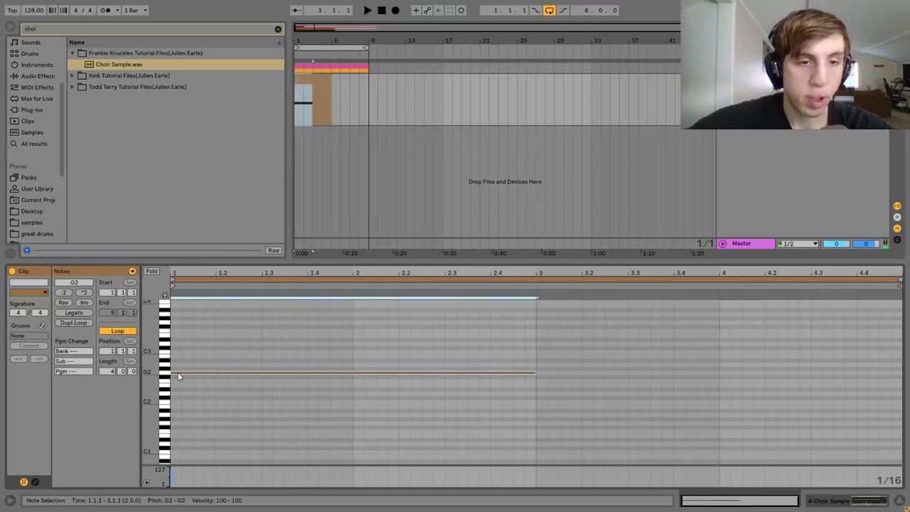
pyautogui.moveTo(179, 372); pyautogui.dragTo(187, 333)
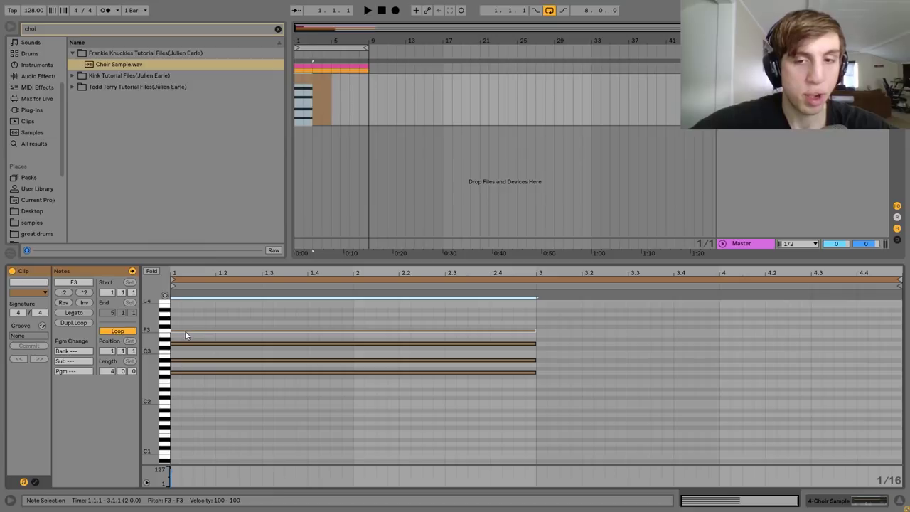
pyautogui.press('space')
# Transpose the whole choir chord down an octave to G1–F2 and duplicate it into bars 3 and 4.
pyautogui.hotkey('ctrl', 'a')
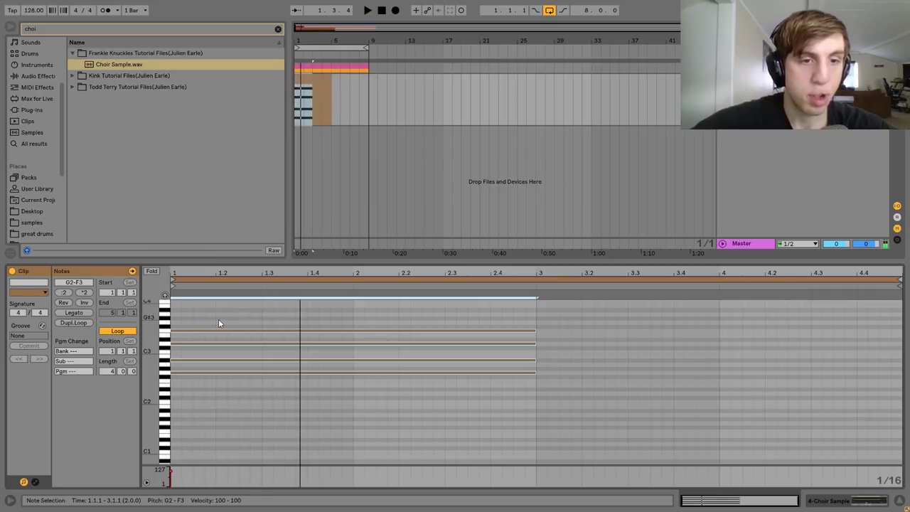
pyautogui.press('Down')
pyautogui.press('Down')
pyautogui.press('Down')
pyautogui.press('Down')
pyautogui.press('Down')
pyautogui.press('Down')
pyautogui.press('Down')
pyautogui.press('Down')
pyautogui.press('Down')
pyautogui.press('Down')
pyautogui.press('Down')
pyautogui.press('Down')
pyautogui.hotkey('ctrl', 'd')
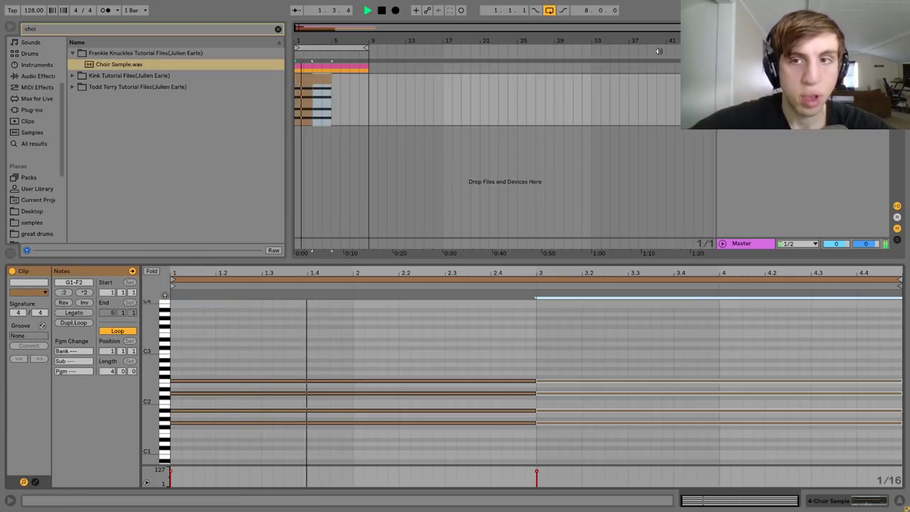
# Extend the choir part from four to eight bars so it ends at bar 9.
pyautogui.click(782, 82)
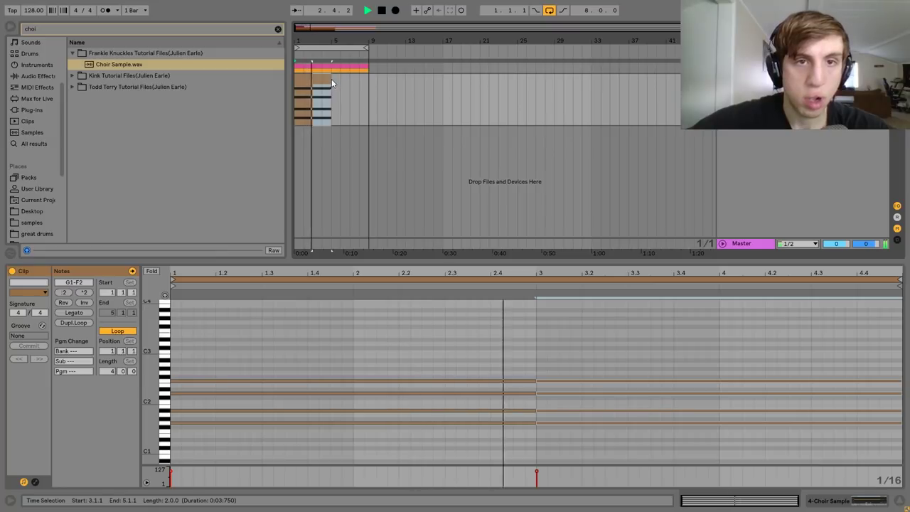
pyautogui.moveTo(330, 81); pyautogui.dragTo(369, 82)
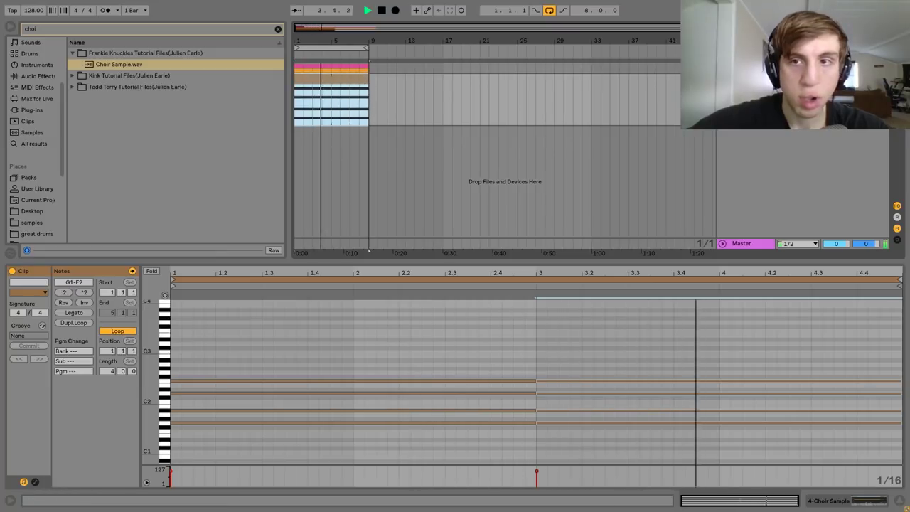
# Add a Compressor after the choir sampler, sidechained from 2-Kick Post FX, with the threshold at -35.3 dB.
pyautogui.hotkey('shift', 'Tab')
pyautogui.click(278, 29)
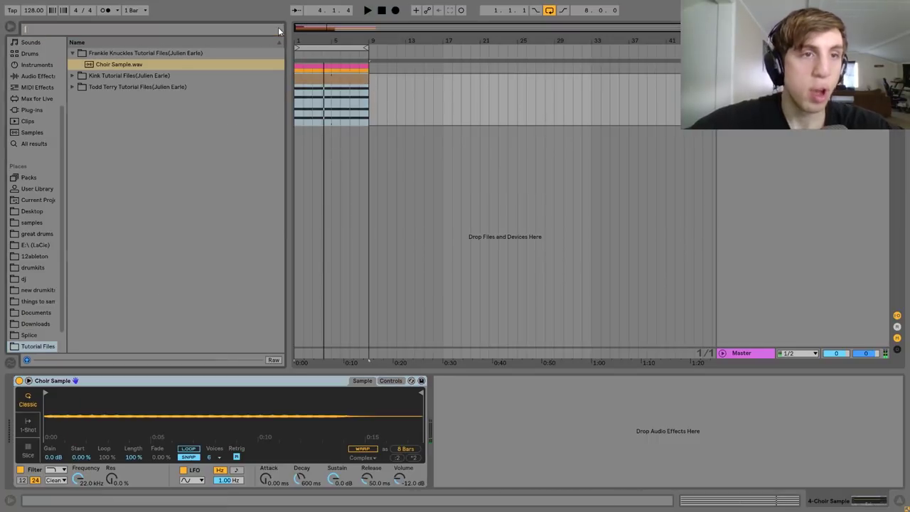
pyautogui.click(24, 89)
pyautogui.doubleClick(101, 77)
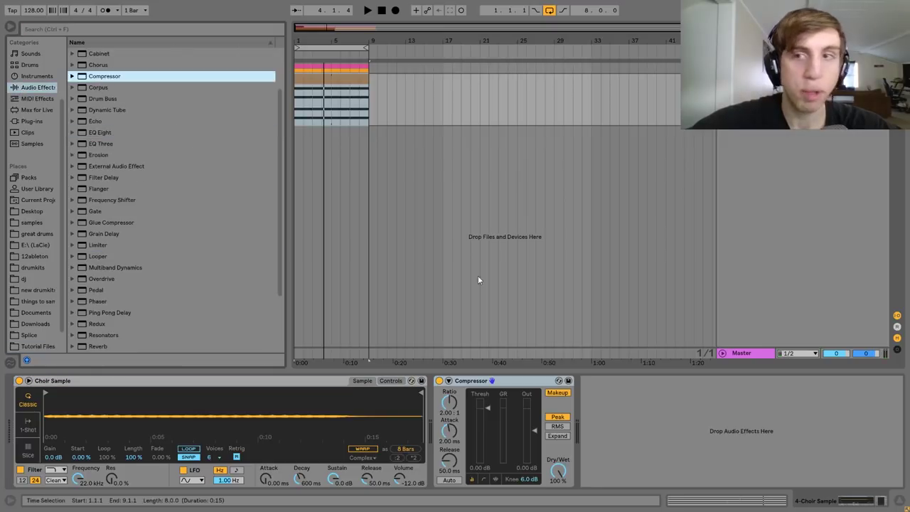
pyautogui.click(448, 381)
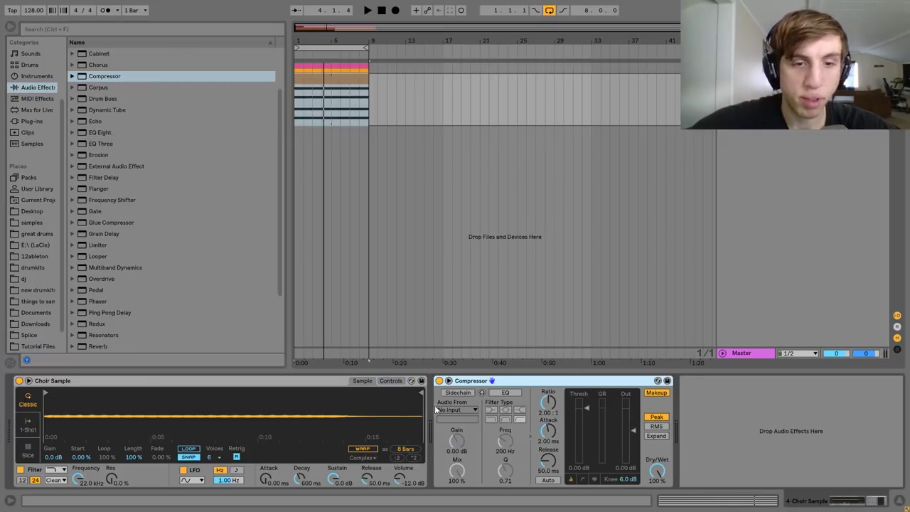
pyautogui.click(459, 392)
pyautogui.click(460, 410)
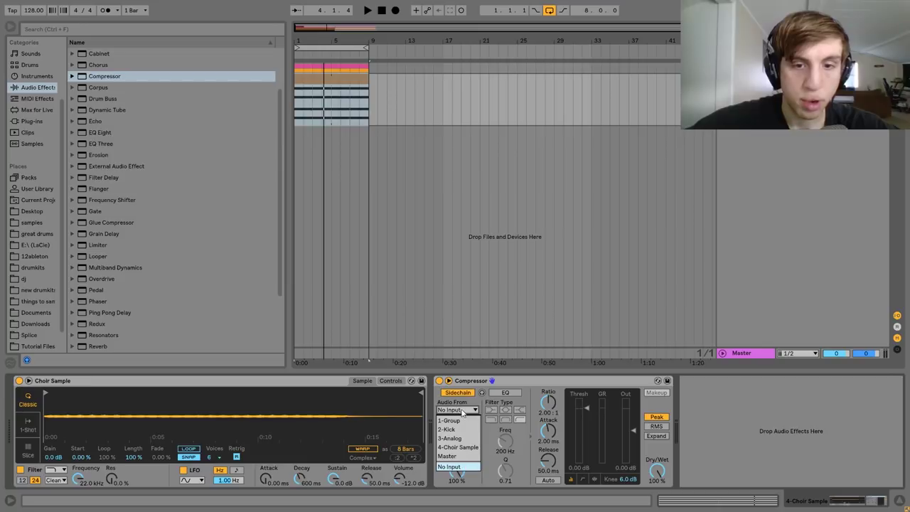
pyautogui.press('space')
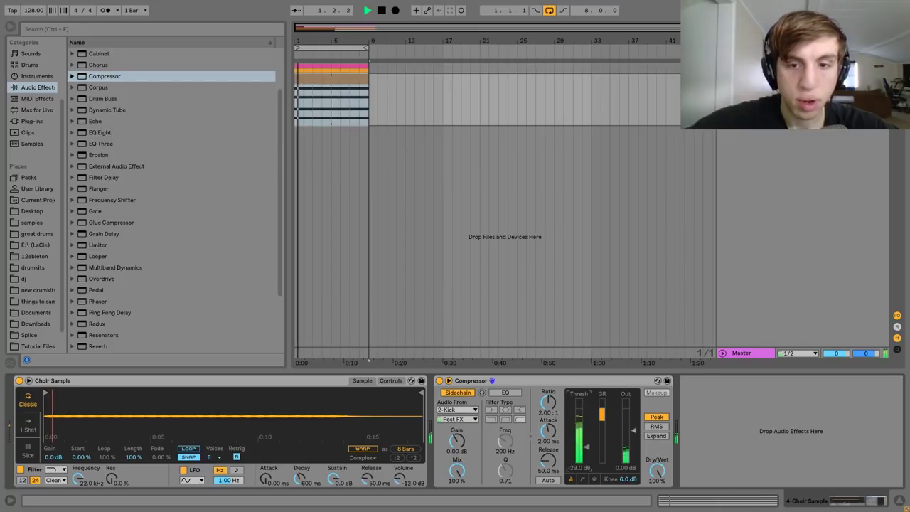
pyautogui.press('space')
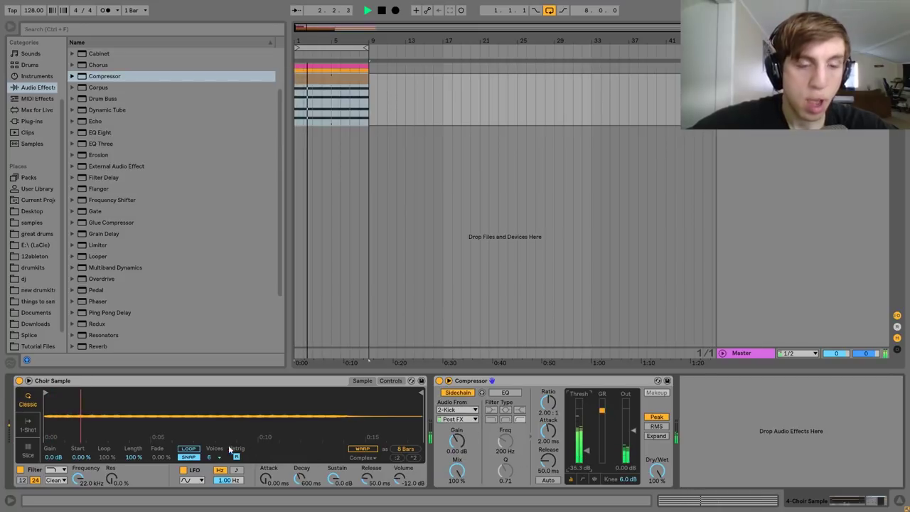
# Turn on looping in the choir sampler with start 16.4%, length 21.9% and fade 71.9%, and audition a note.
pyautogui.click(189, 449)
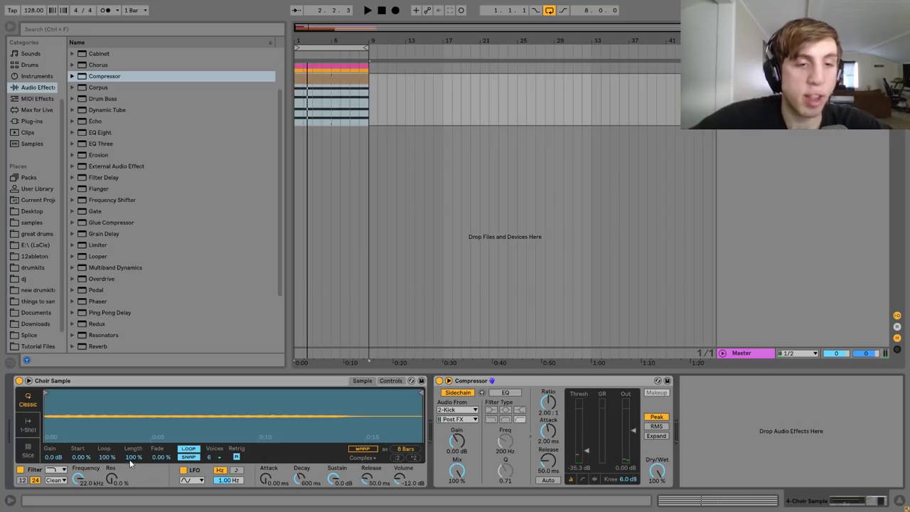
pyautogui.moveTo(134, 457); pyautogui.dragTo(130, 463)
pyautogui.moveTo(74, 458); pyautogui.dragTo(75, 448)
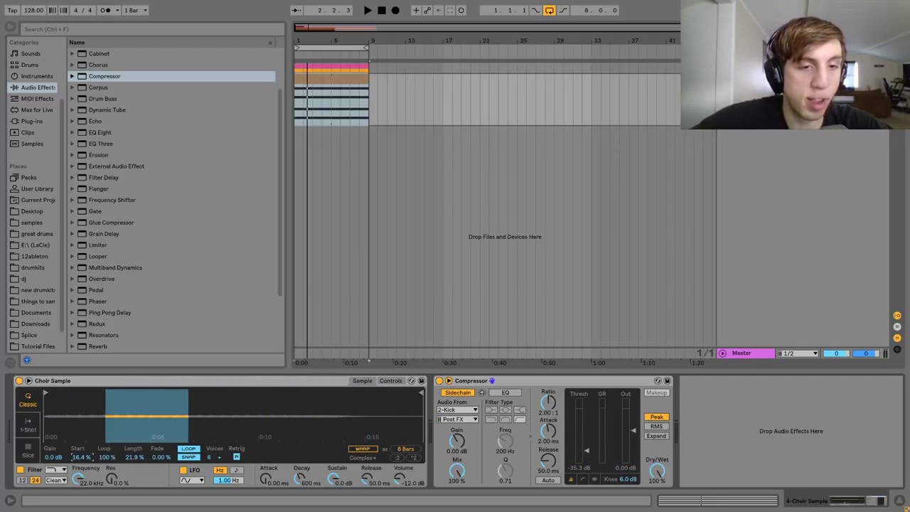
pyautogui.moveTo(161, 457); pyautogui.dragTo(161, 450)
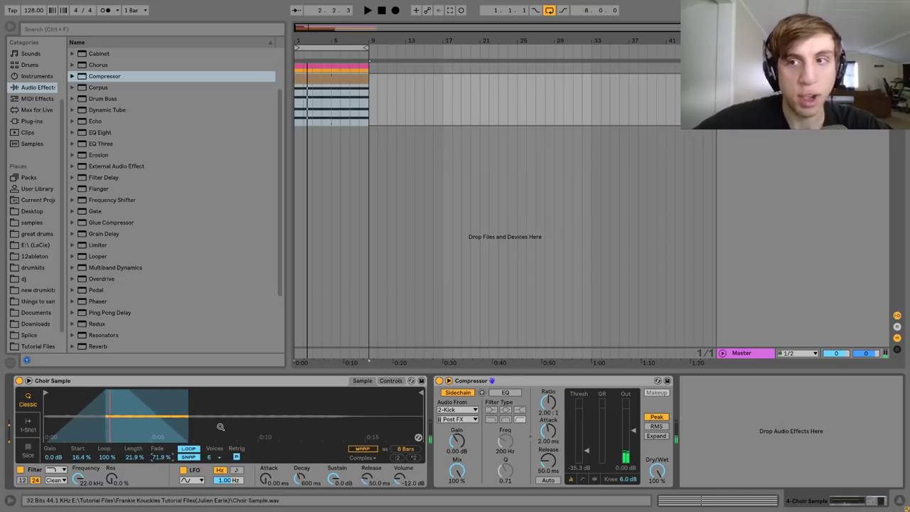
pyautogui.press('x')
pyautogui.press('a')
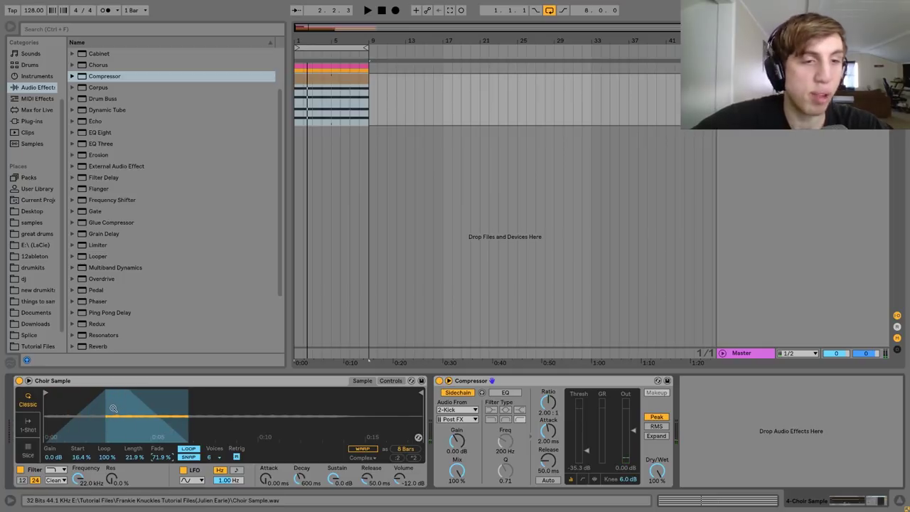
# Open the choir clip and transpose all its chord notes up an octave to G2–F3.
pyautogui.press('space')
pyautogui.doubleClick(337, 81)
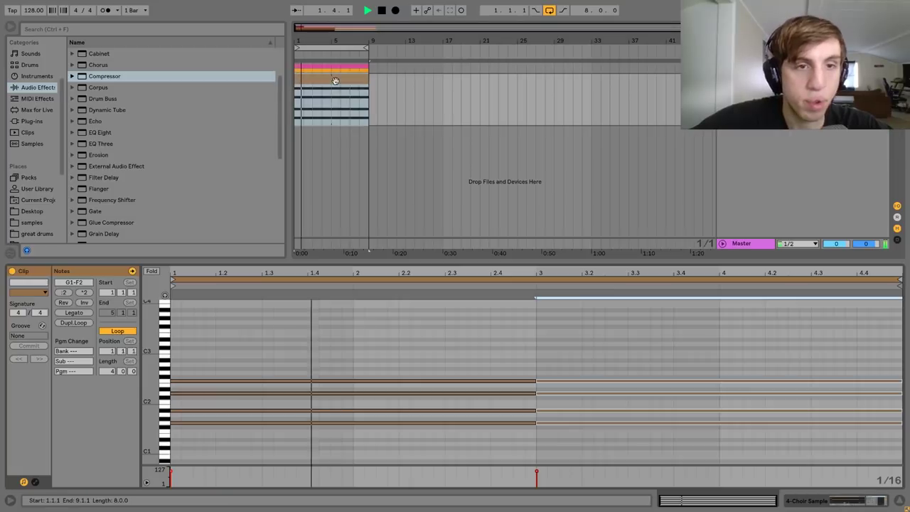
pyautogui.hotkey('ctrl', 'a')
pyautogui.hotkey('shift', 'Up')
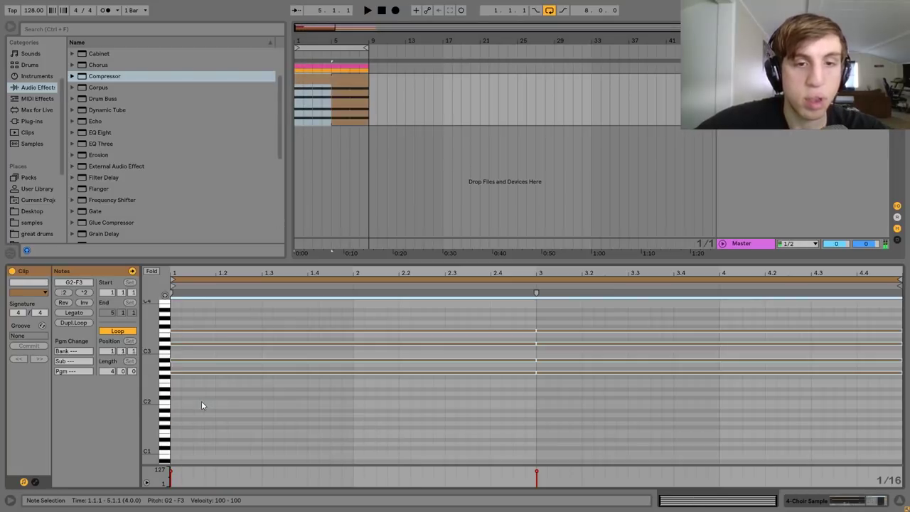
# Add an A3 note at 1.1.1 on top of the first chord and extend it to two bars with Legato.
pyautogui.doubleClick(173, 319)
pyautogui.press('space')
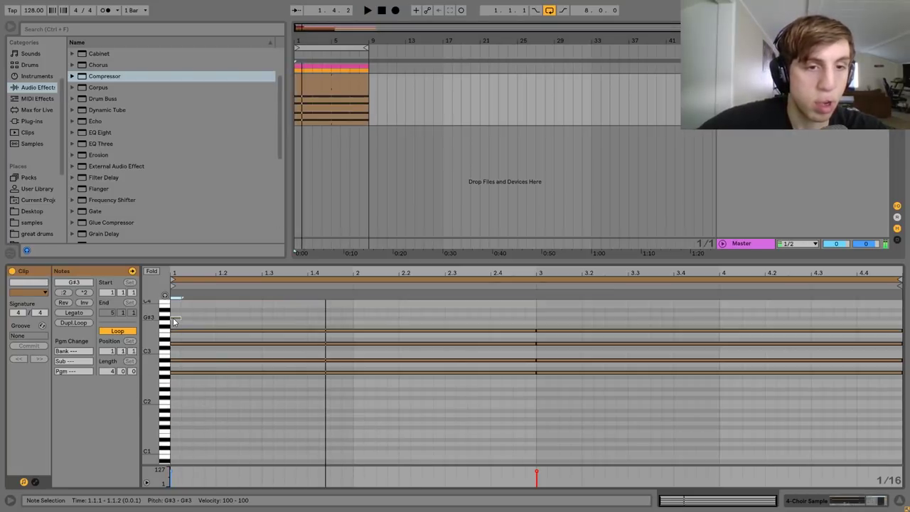
pyautogui.press('Up')
pyautogui.hotkey('ctrl', 'a')
pyautogui.click(74, 314)
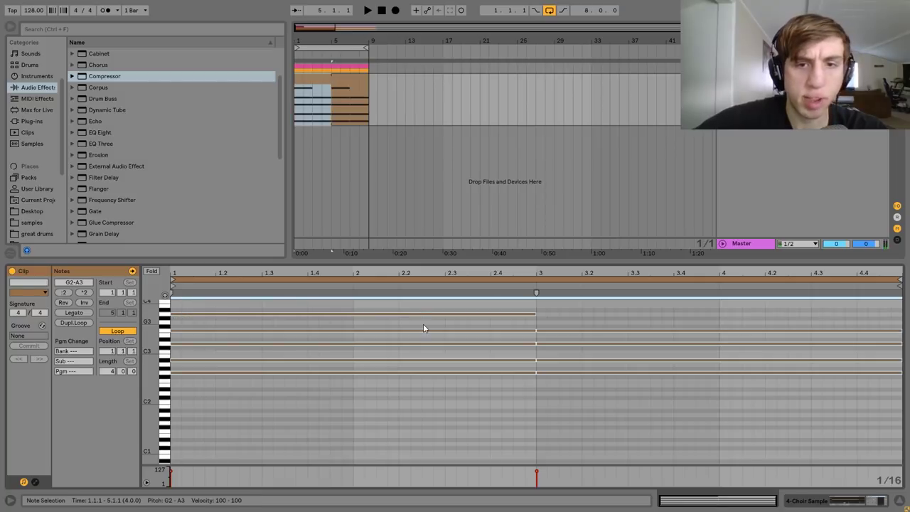
# Give the second chord the same top note and transpose all choir notes down an octave to G1–A2.
pyautogui.press('Down')
pyautogui.press('Down')
pyautogui.press('Down')
pyautogui.press('Down')
pyautogui.press('Down')
pyautogui.press('Down')
pyautogui.press('Down')
pyautogui.press('Down')
pyautogui.press('Down')
pyautogui.press('Down')
pyautogui.press('Down')
pyautogui.press('Down')
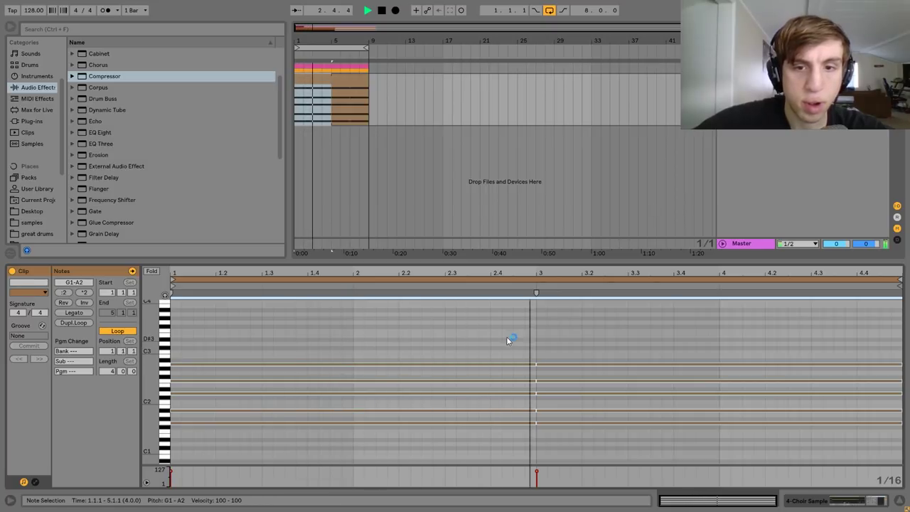
# Set the choir sampler's filter frequency to 2.71 kHz and add EQ Eight after the Compressor with a low cut at 271 Hz.
pyautogui.hotkey('shift', 'Tab')
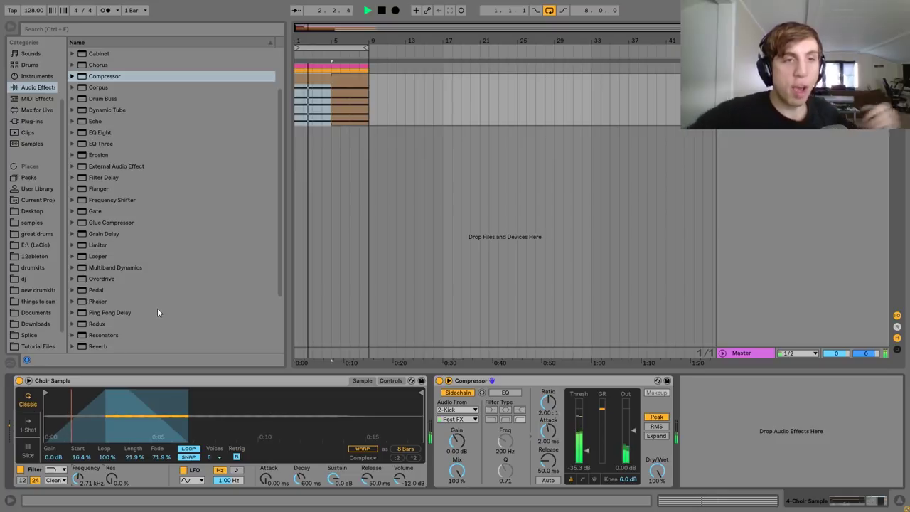
pyautogui.doubleClick(100, 133)
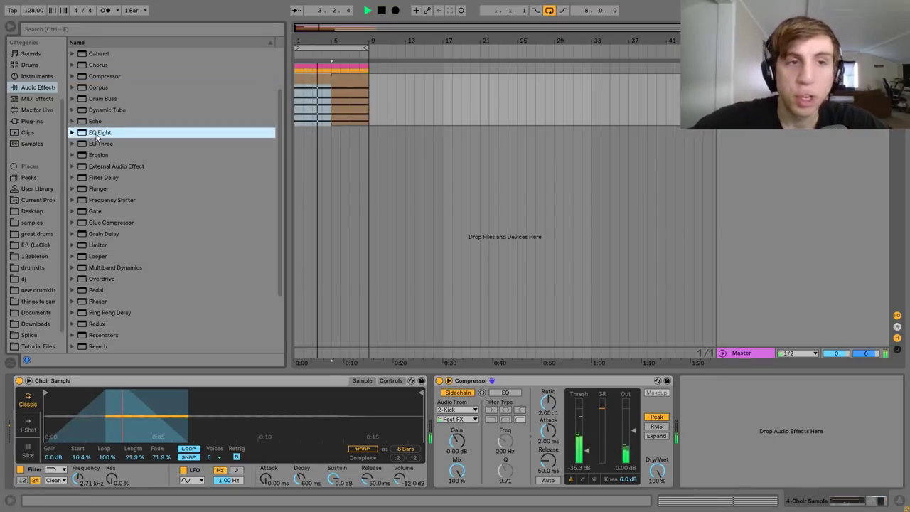
pyautogui.click(662, 473)
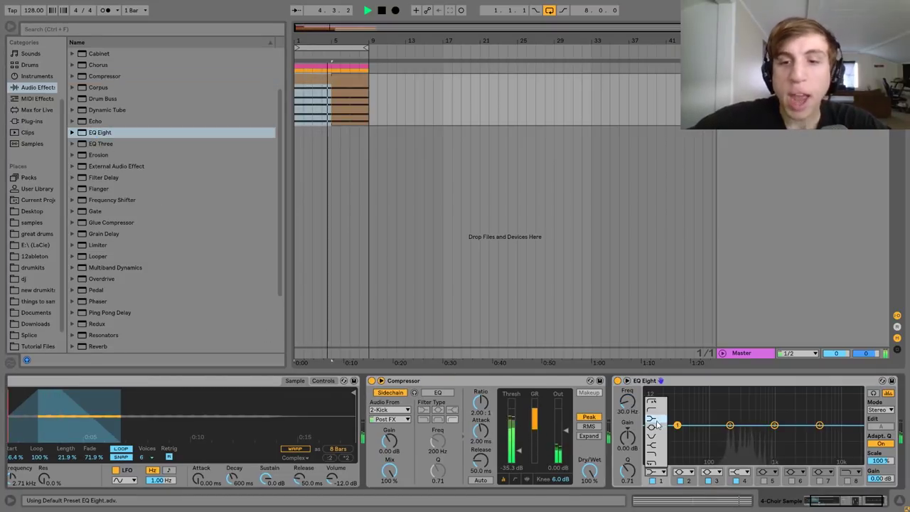
pyautogui.click(657, 410)
pyautogui.moveTo(628, 402); pyautogui.dragTo(628, 345)
pyautogui.press('space')
# Unfold the group and the Analog track and examine the bassline notes in the Analog clip.
pyautogui.click(722, 67)
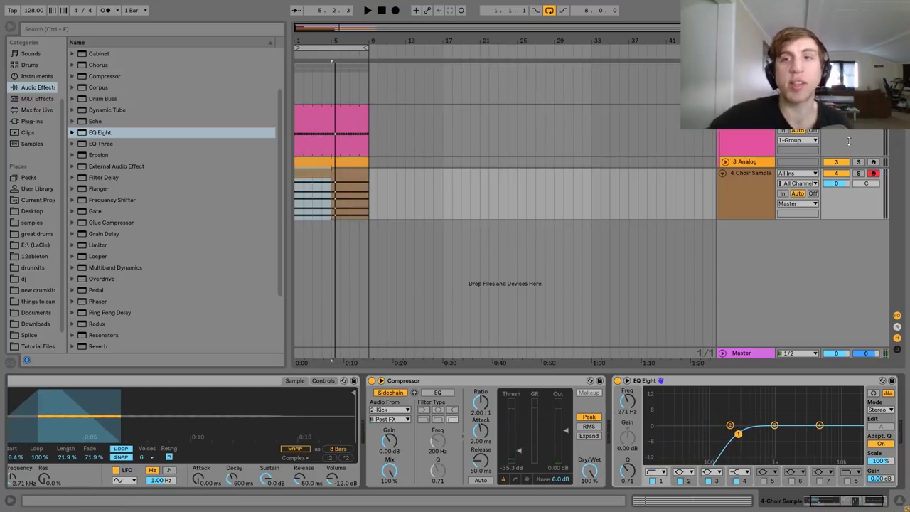
pyautogui.click(724, 162)
pyautogui.doubleClick(358, 160)
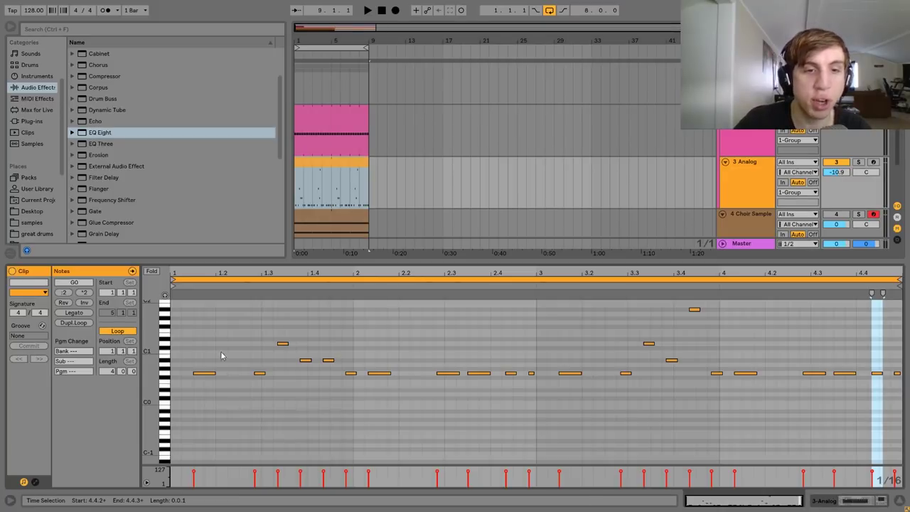
pyautogui.moveTo(207, 349); pyautogui.dragTo(207, 420)
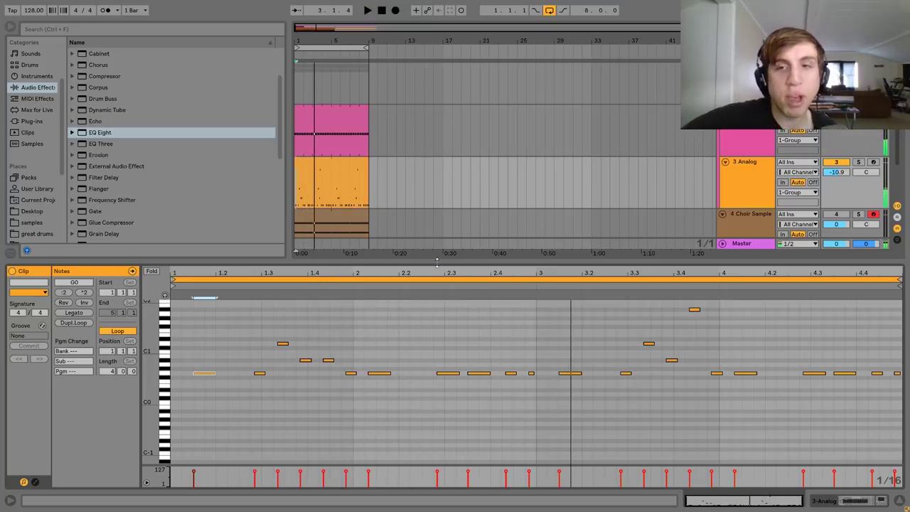
# Play the mix with the choir track muted and reactivated to compare the bassline with and without the chords.
pyautogui.click(737, 224)
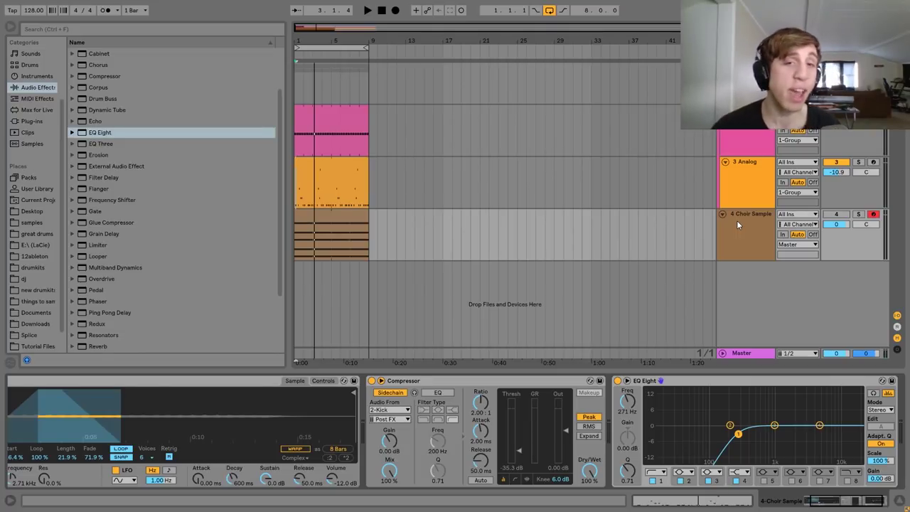
pyautogui.press('space')
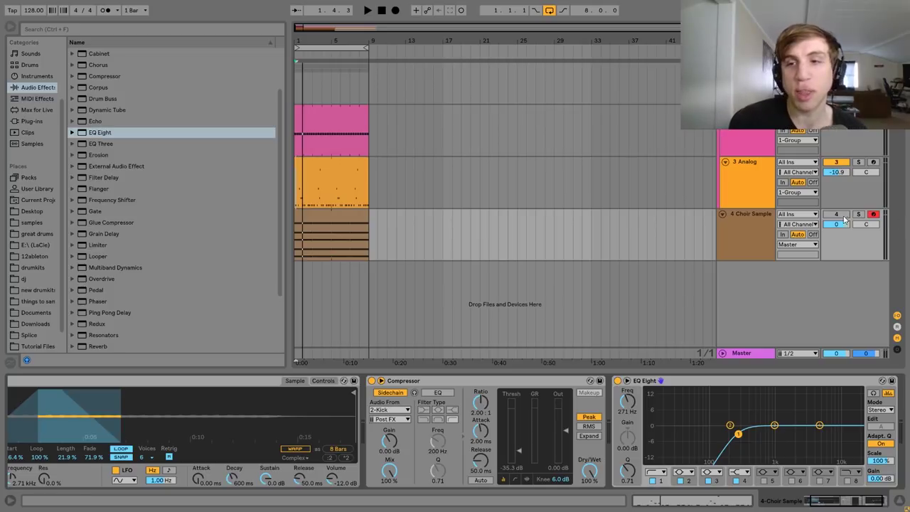
pyautogui.click(837, 215)
pyautogui.press('space')
pyautogui.click(752, 229)
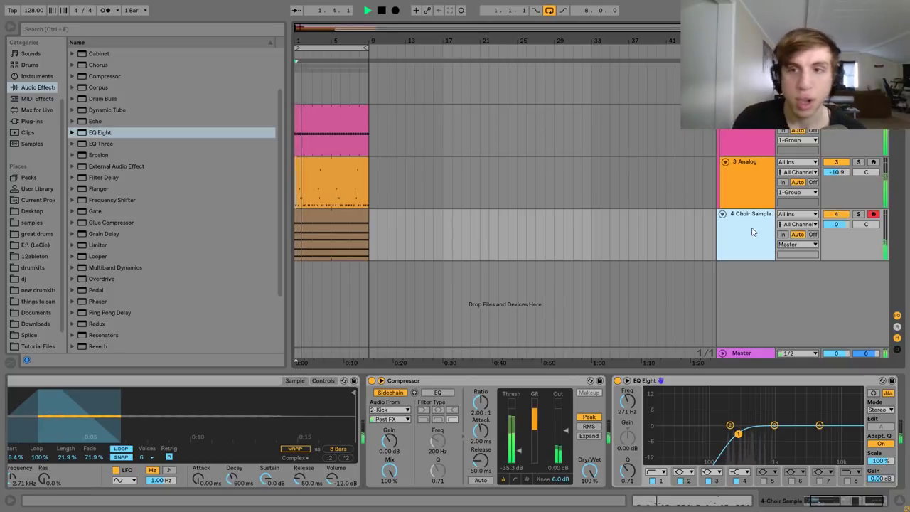
pyautogui.press('space')
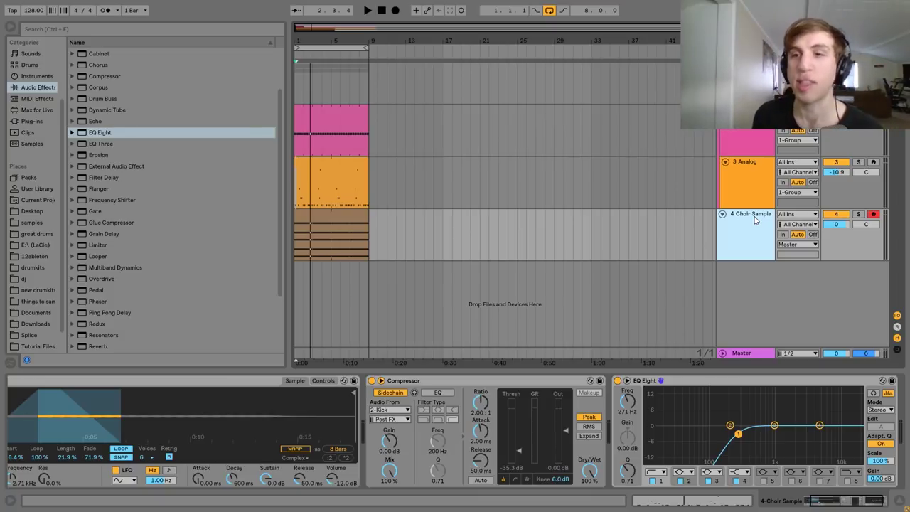
pyautogui.press('space')
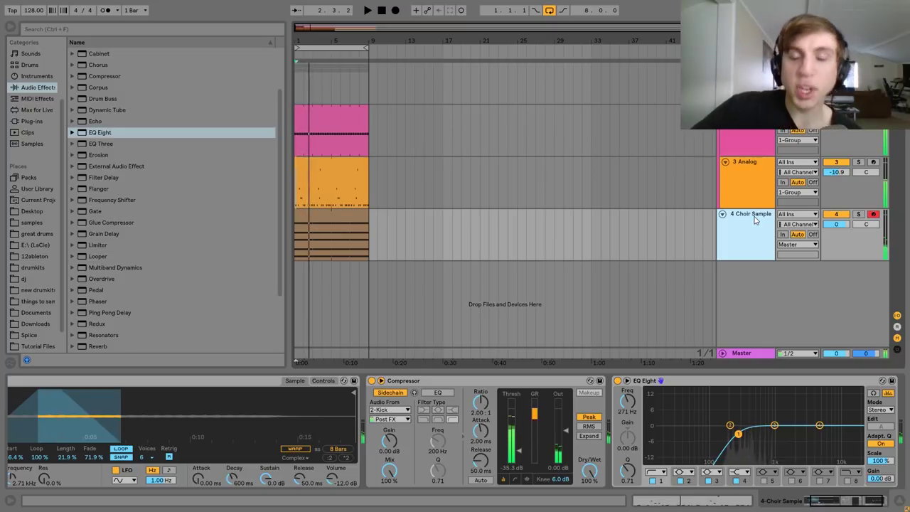
pyautogui.press('space')
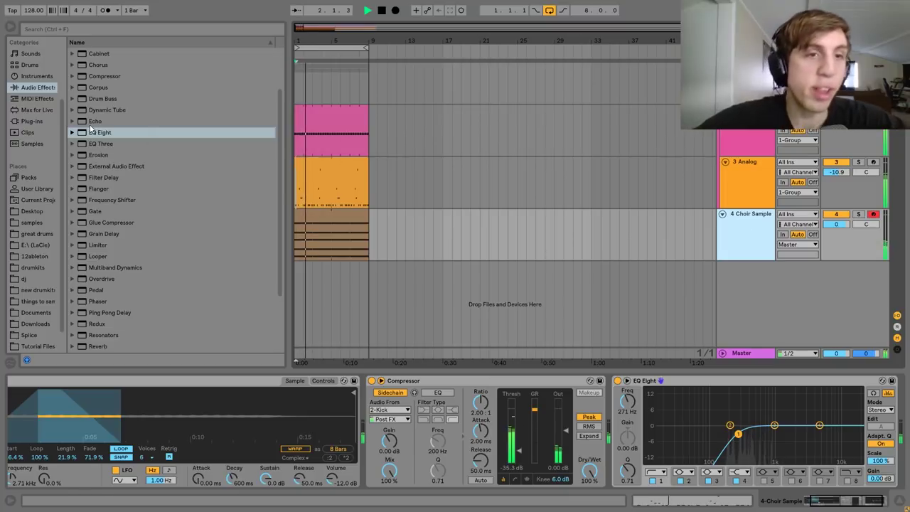
# Insert Chorus between the choir sampler and the Compressor at 43% dry/wet, and lower the choir track's volume to -0.6 dB.
pyautogui.click(98, 65)
pyautogui.moveTo(291, 284); pyautogui.dragTo(373, 430)
pyautogui.moveTo(526, 469); pyautogui.dragTo(526, 474)
pyautogui.moveTo(846, 226); pyautogui.dragTo(846, 230)
pyautogui.click(263, 470)
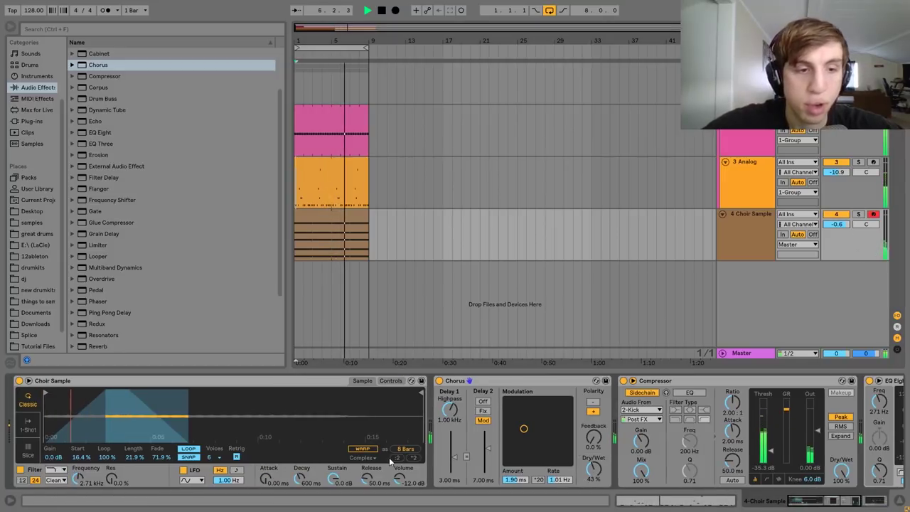
# Switch off the choir sampler's built-in filter and insert Auto Filter between the sampler and Chorus.
pyautogui.press('space')
pyautogui.press('space')
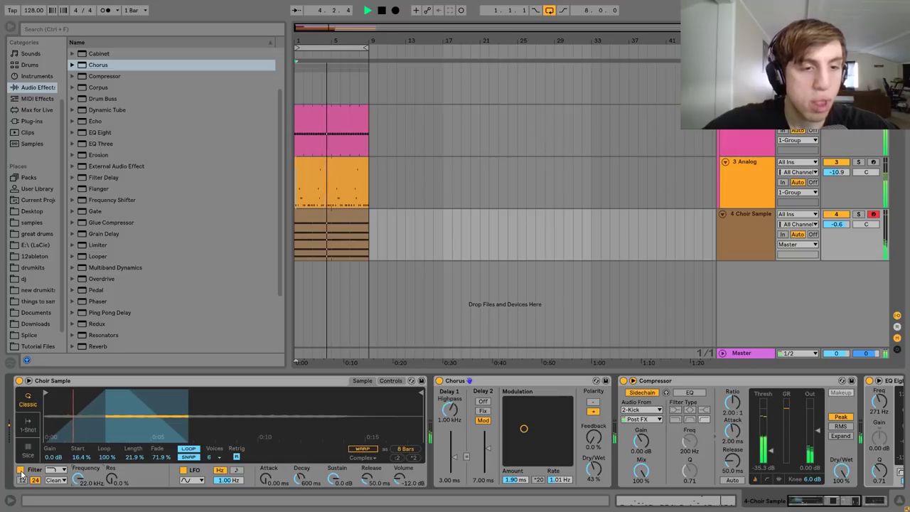
pyautogui.press('space')
pyautogui.scroll(3, 132, 349)
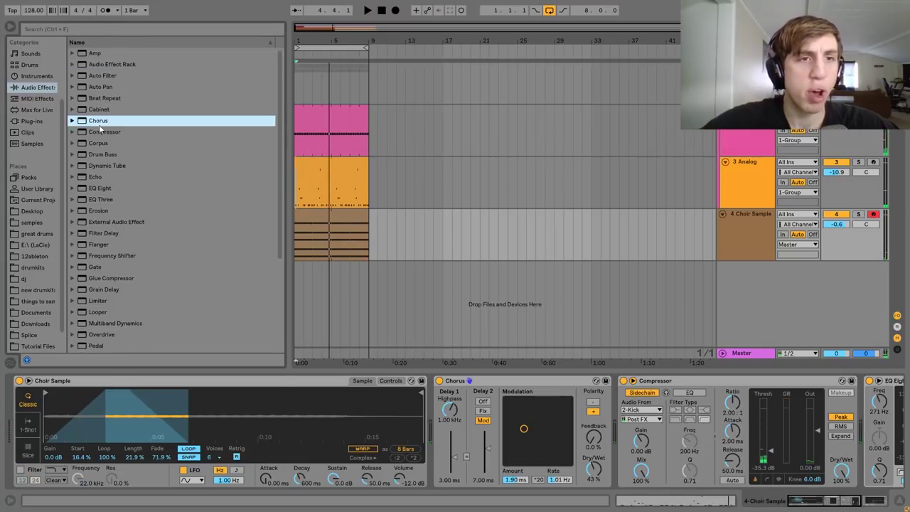
pyautogui.moveTo(102, 77); pyautogui.dragTo(474, 472)
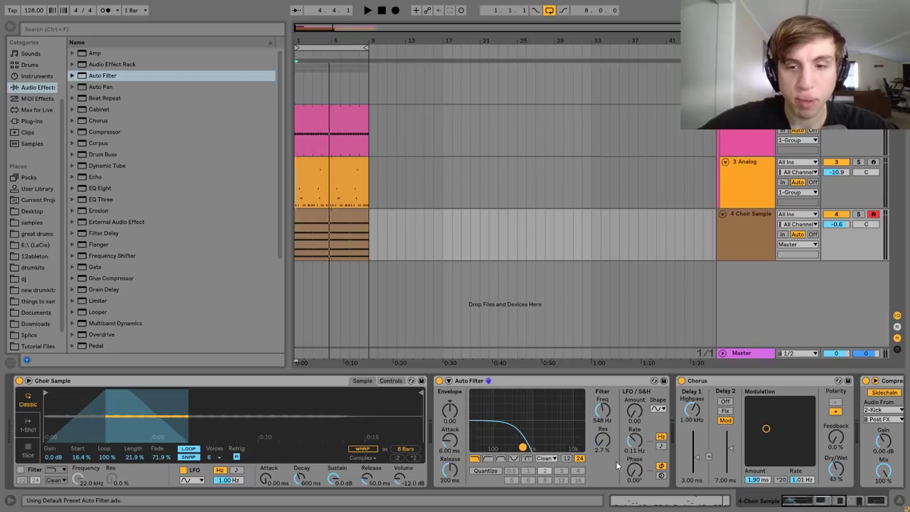
# Set the Auto Filter's frequency to 2.52 kHz and its LFO to an amount of 15.7 at 0.12 Hz while the mix plays.
pyautogui.press('space')
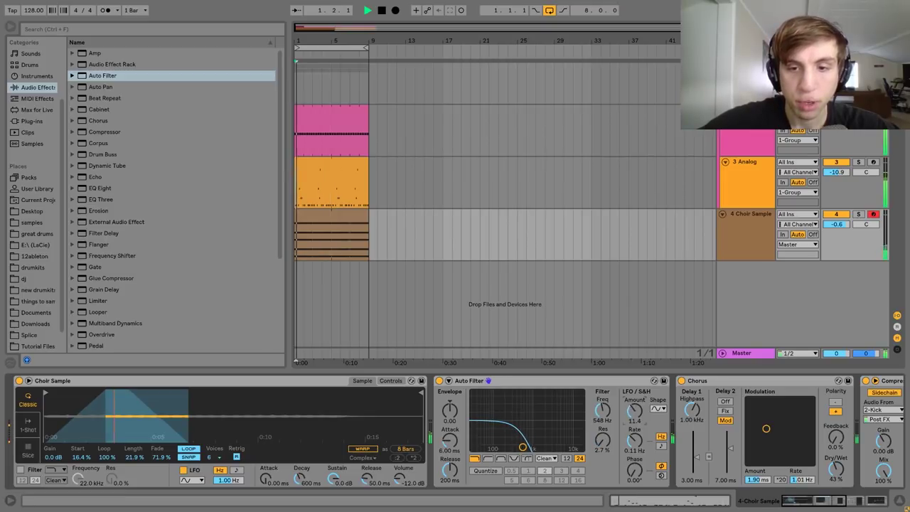
pyautogui.moveTo(634, 439); pyautogui.dragTo(634, 400)
pyautogui.moveTo(569, 440); pyautogui.dragTo(639, 462)
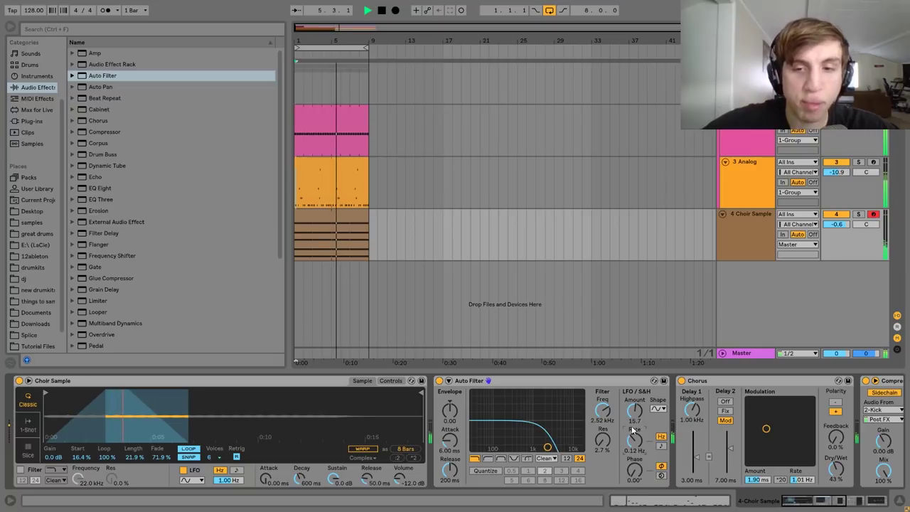
# Insert Saturator with 7.31 dB drive between Chorus and the Compressor, and lower the choir track's volume to -5.6 dB.
pyautogui.hscroll(10, 630, 432)
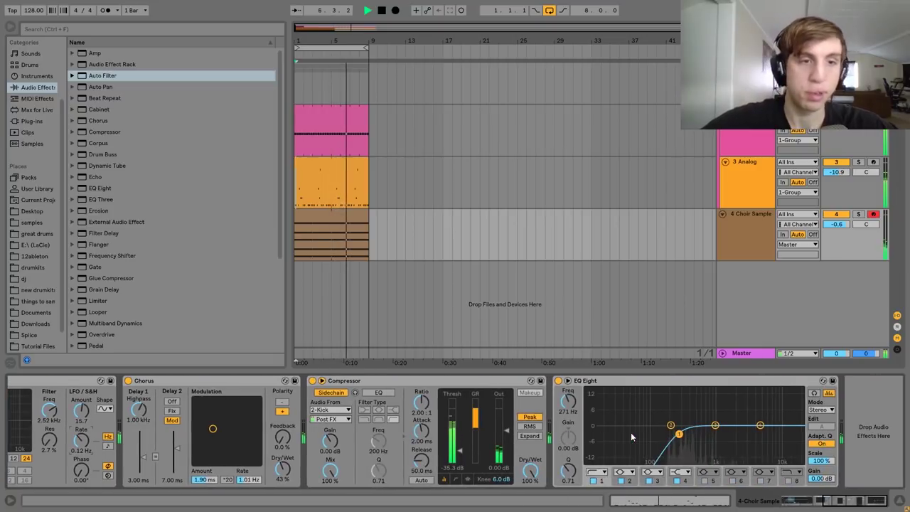
pyautogui.scroll(-5, 164, 270)
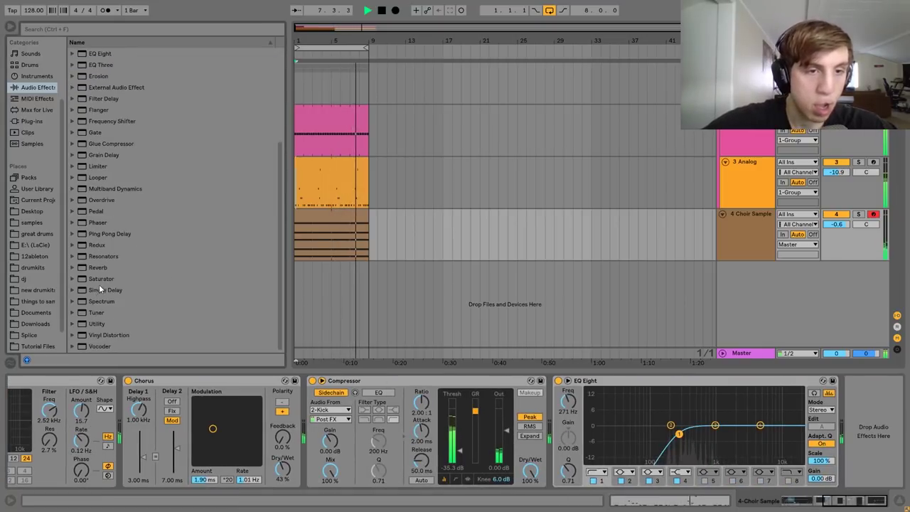
pyautogui.moveTo(100, 278); pyautogui.dragTo(327, 398)
pyautogui.moveTo(832, 222); pyautogui.dragTo(833, 227)
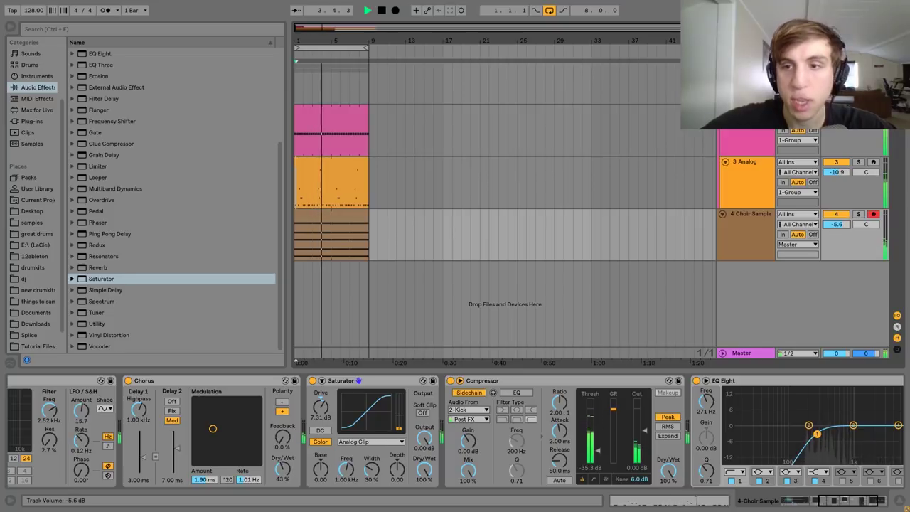
pyautogui.click(753, 226)
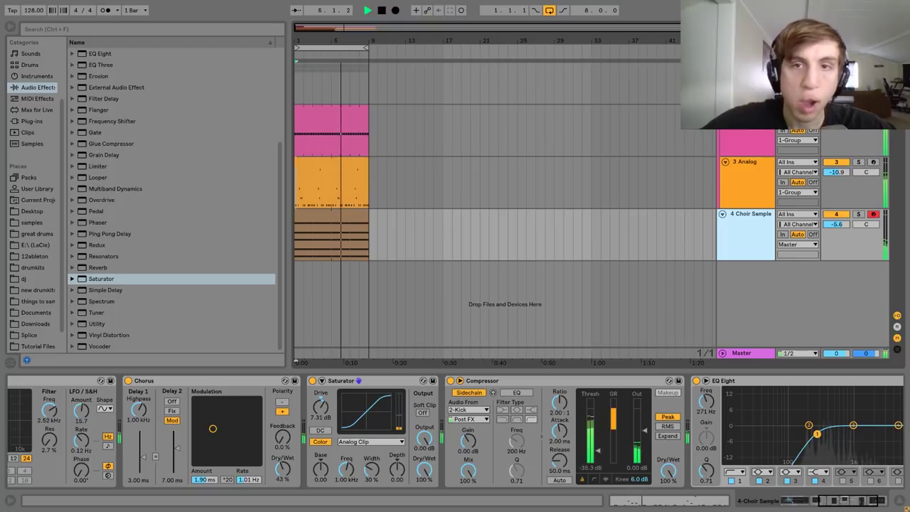
# Fold the kick and bass group and insert a new MIDI track directly above the choir track.
pyautogui.click(723, 67)
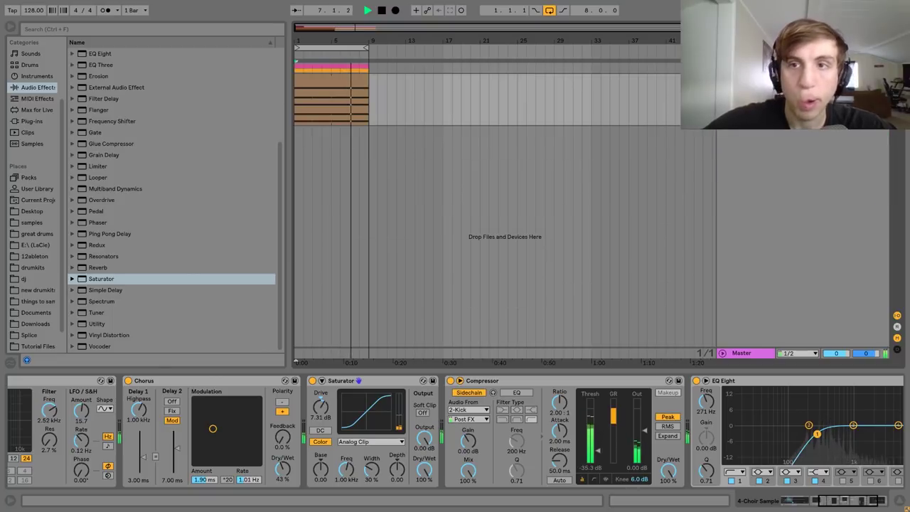
pyautogui.press('space')
pyautogui.click(746, 67)
pyautogui.hotkey('ctrl', 'shift', 't')
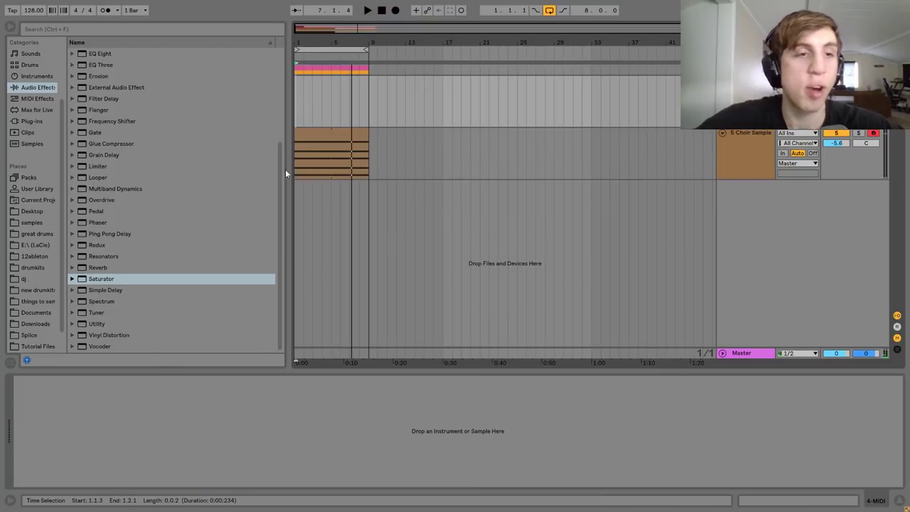
# Preview the hi-hat samples in the Tutorial Files folder and load Hihat 2.wav onto the new MIDI track.
pyautogui.scroll(-2, 26, 339)
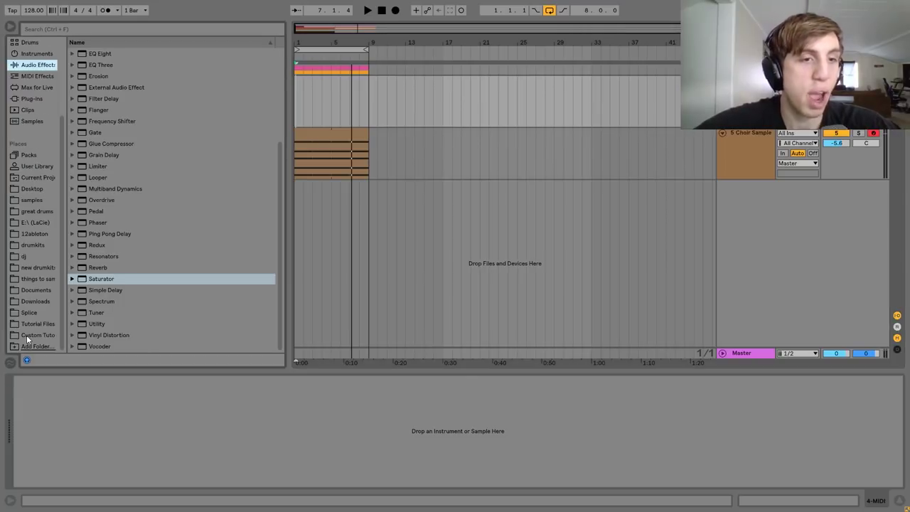
pyautogui.click(40, 324)
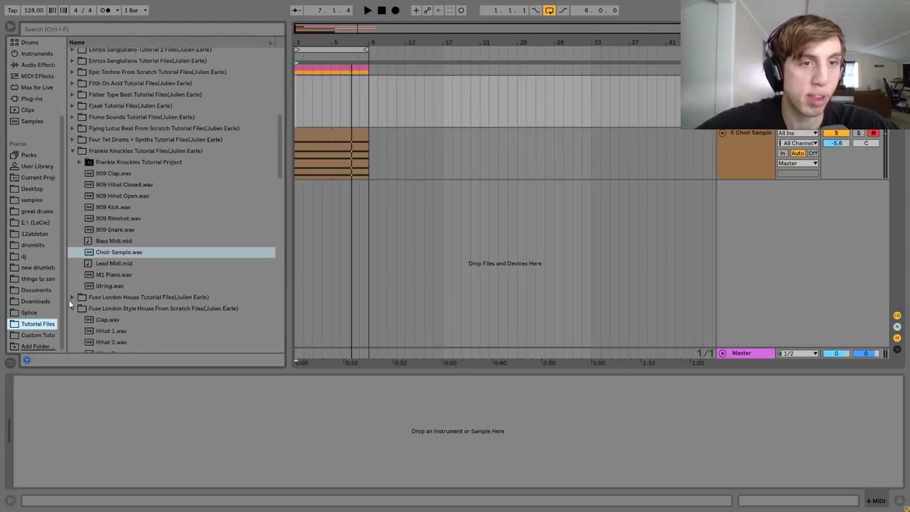
pyautogui.click(111, 196)
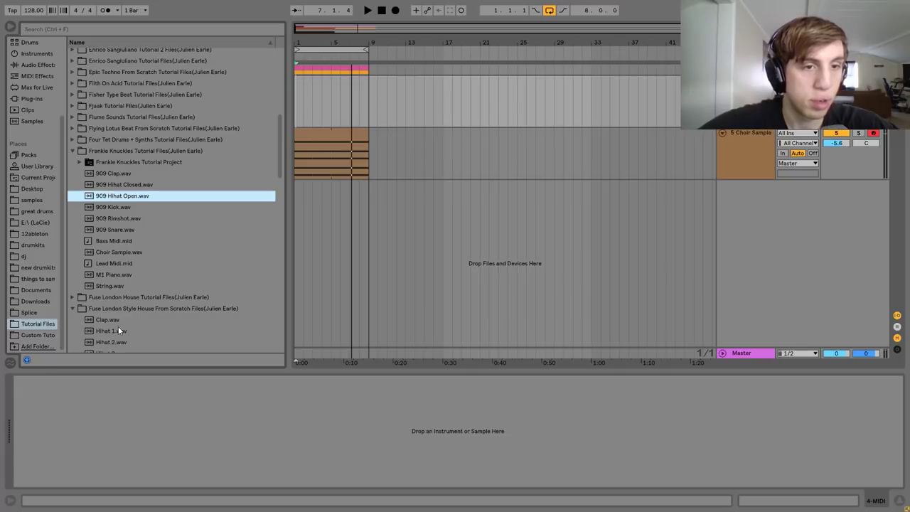
pyautogui.scroll(-15, 118, 329)
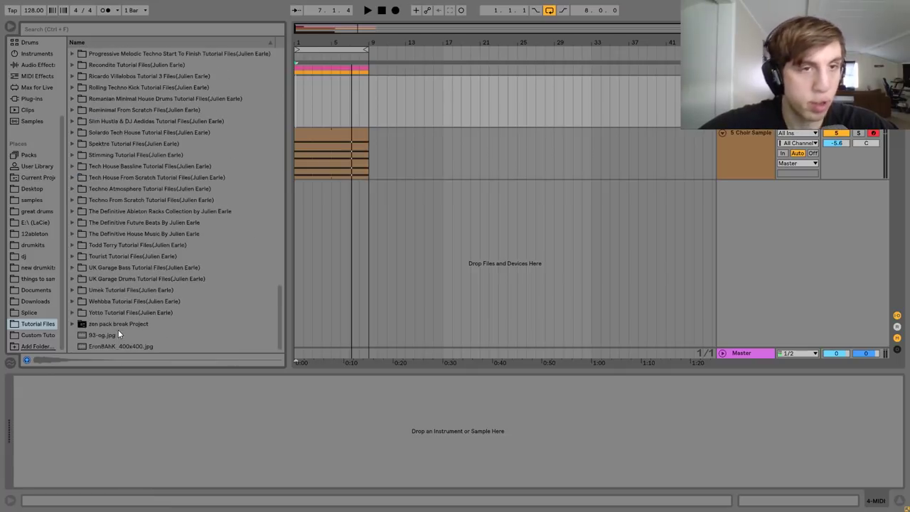
pyautogui.scroll(15, 118, 329)
pyautogui.scroll(-3, 118, 329)
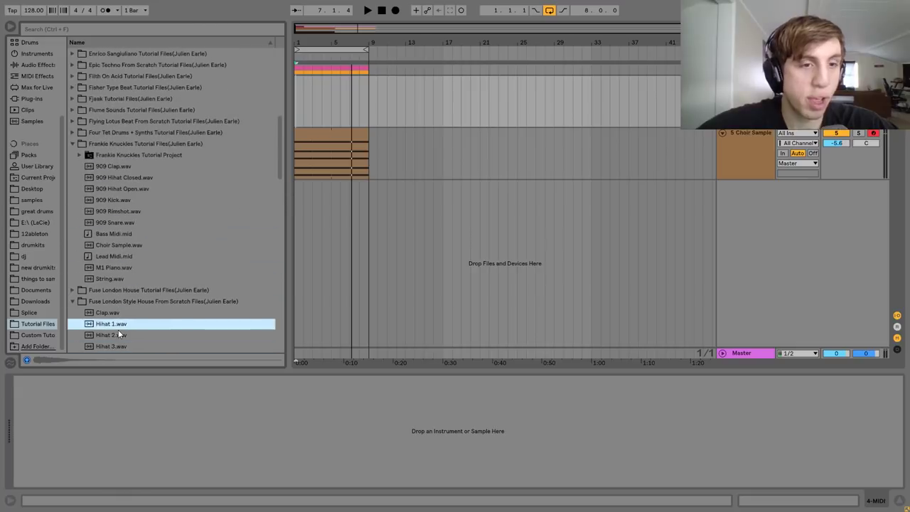
pyautogui.press('Down')
pyautogui.press('Down')
pyautogui.press('Up')
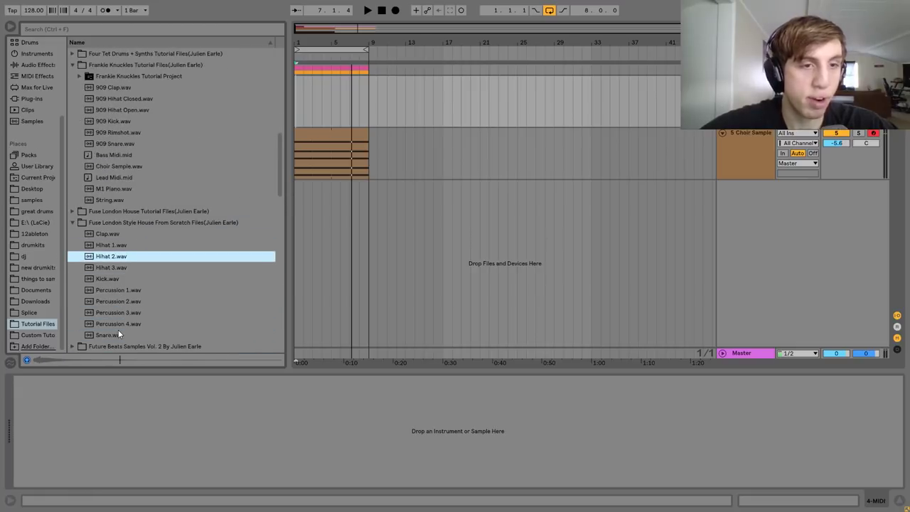
pyautogui.press('Return')
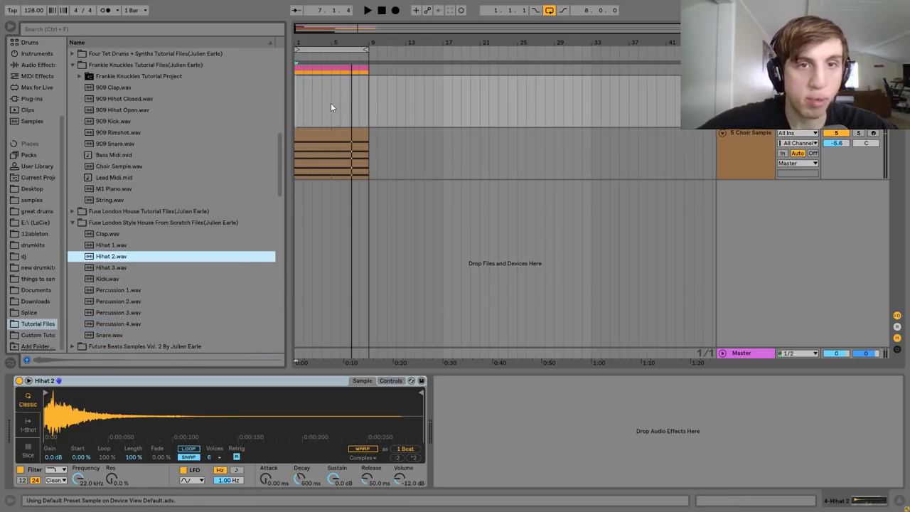
# Create a four-bar MIDI clip at bar 1 on the hi-hat track and place an offbeat C3 eighth note at 1.1.3.
pyautogui.moveTo(330, 107); pyautogui.dragTo(267, 100)
pyautogui.hotkey('ctrl', 'shift', 'm')
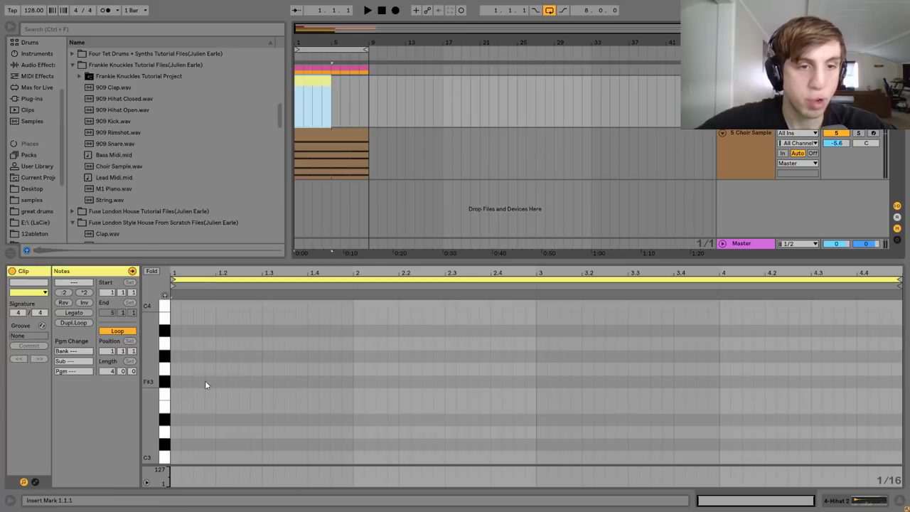
pyautogui.click(197, 458)
pyautogui.doubleClick(197, 458)
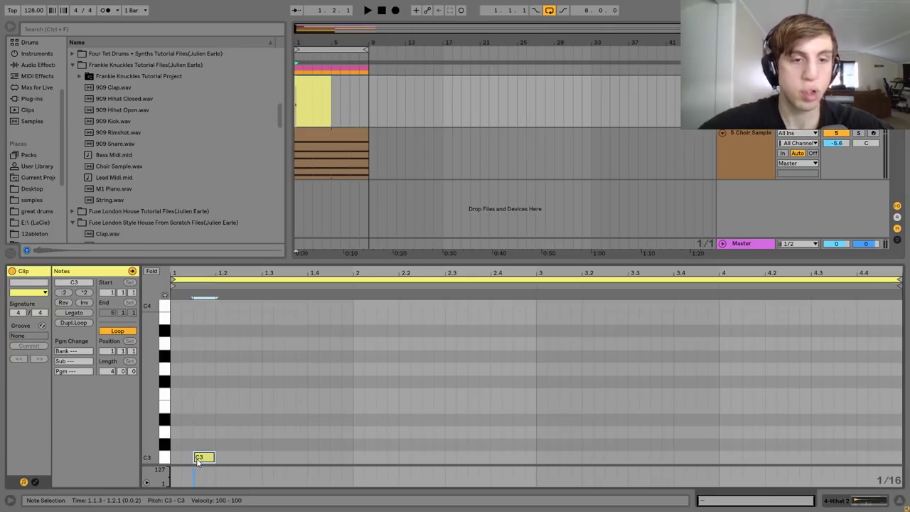
# Duplicate the C3 note onto every offbeat of the four bars and extend the hi-hat clip to eight bars.
pyautogui.hotkey('ctrl', 'd')
pyautogui.hotkey('ctrl', 'd')
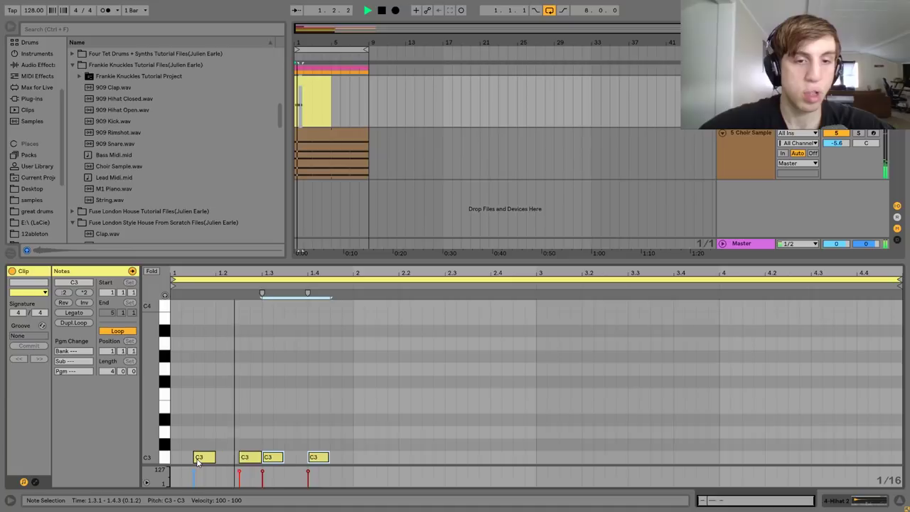
pyautogui.hotkey('ctrl', 'd')
pyautogui.hotkey('ctrl', 'a')
pyautogui.hotkey('ctrl', 'd')
pyautogui.hotkey('ctrl', 'a')
pyautogui.hotkey('ctrl', 'd')
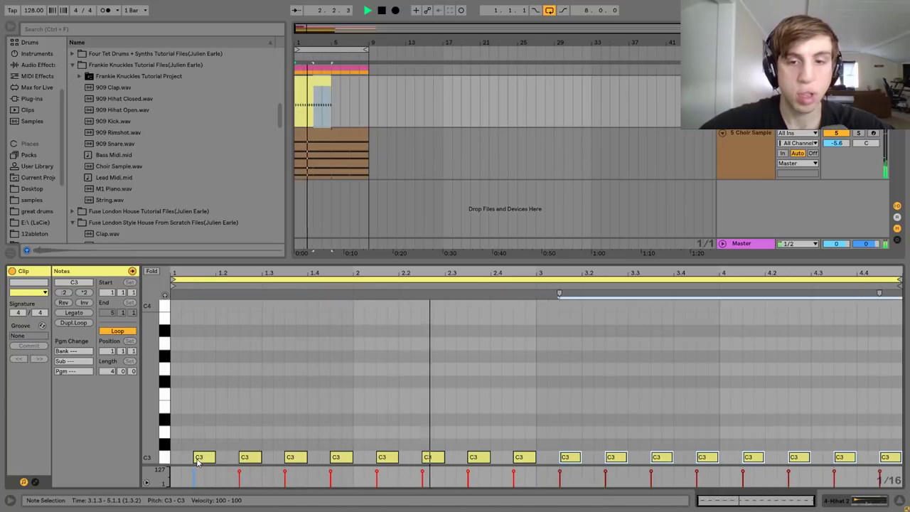
pyautogui.moveTo(327, 86); pyautogui.dragTo(370, 87)
pyautogui.doubleClick(745, 80)
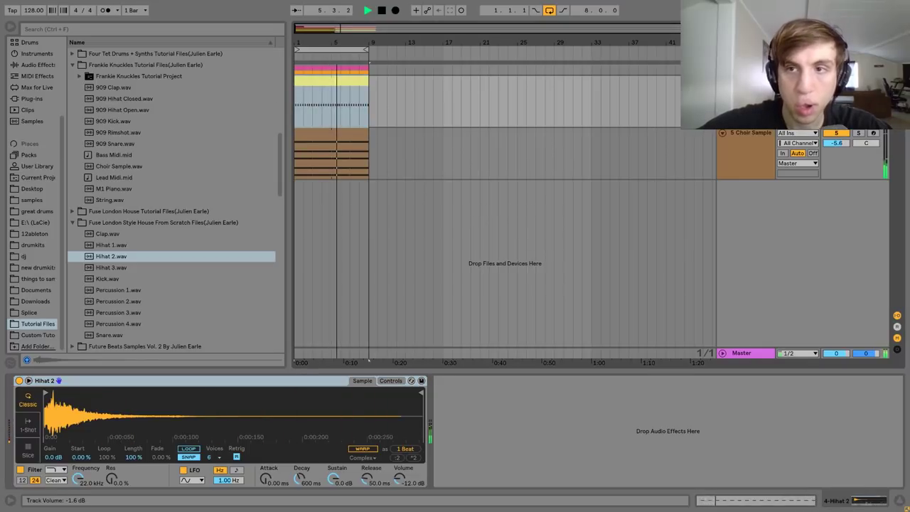
# Add a MIDI track with Clap.wav below the hi-hat track and create a four-bar MIDI clip at bar 1 on it.
pyautogui.hotkey('ctrl', 'shift', 't')
pyautogui.moveTo(107, 234); pyautogui.dragTo(275, 151)
pyautogui.hotkey('ctrl', 'shift', 'm')
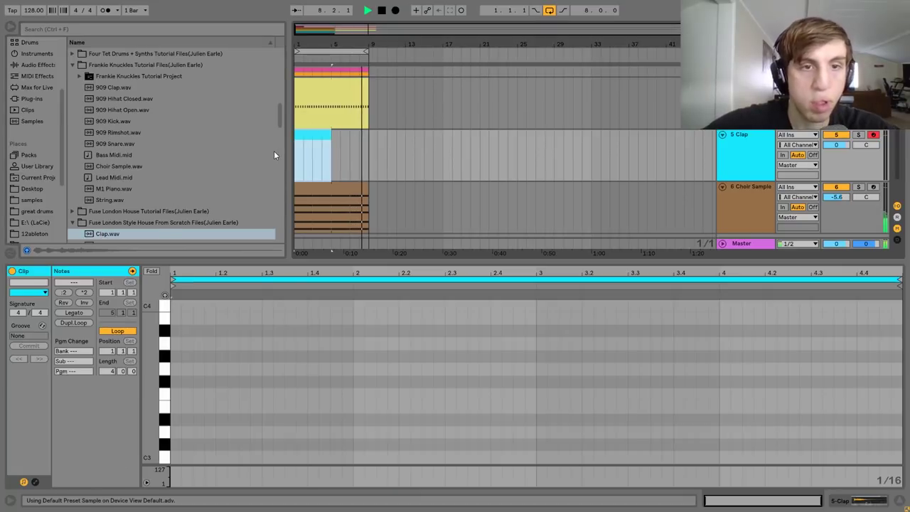
# Place one-beat C3 clap notes on beats 2 and 4 of all four bars in the clap clip.
pyautogui.doubleClick(218, 455)
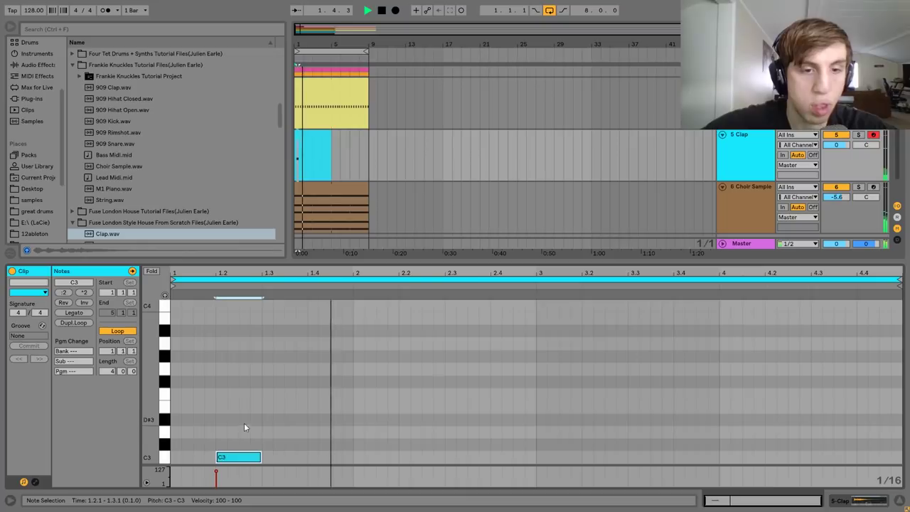
pyautogui.moveTo(244, 422); pyautogui.dragTo(307, 470)
pyautogui.hotkey('ctrl', 'd')
pyautogui.hotkey('ctrl', 'd')
pyautogui.hotkey('ctrl', 'd')
pyautogui.hotkey('ctrl', 'd')
pyautogui.hotkey('ctrl', 'd')
pyautogui.hotkey('ctrl', 'd')
pyautogui.hotkey('ctrl', 'd')
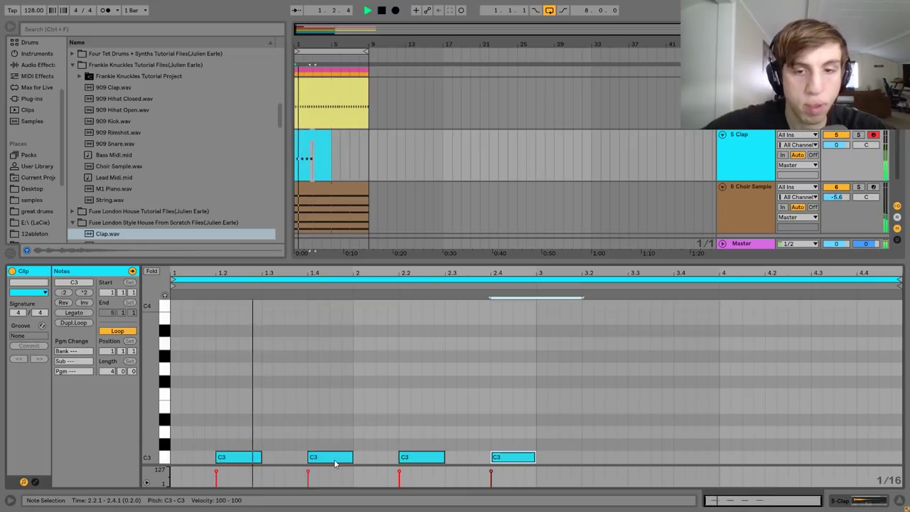
# Add a MIDI track with an empty Drum Rack below the clap track, and extend the clap clip to eight bars.
pyautogui.click(753, 144)
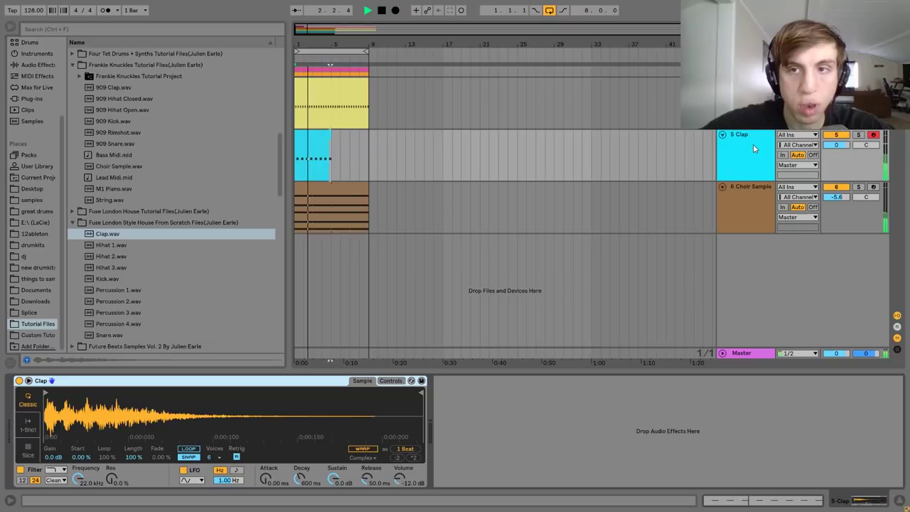
pyautogui.hotkey('ctrl', 'shift', 't')
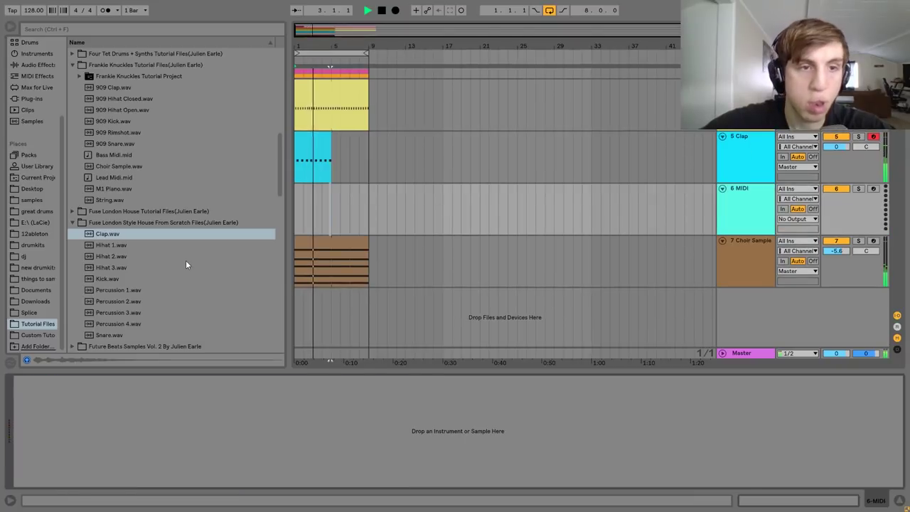
pyautogui.click(27, 44)
pyautogui.click(100, 63)
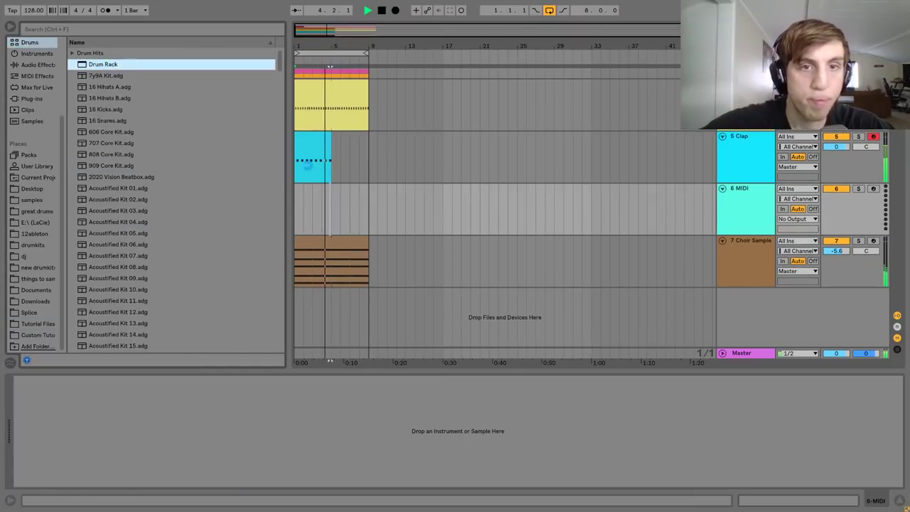
pyautogui.moveTo(330, 140); pyautogui.dragTo(369, 141)
pyautogui.click(295, 196)
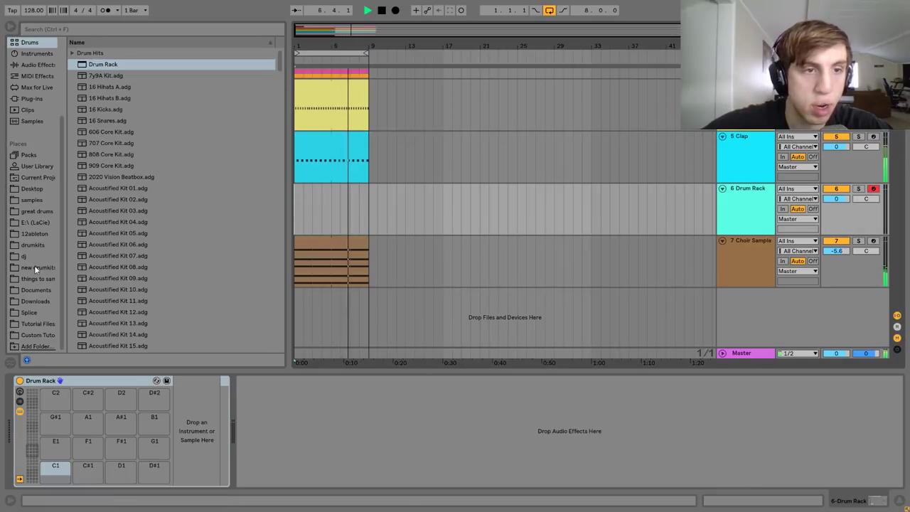
# Load Percussion 1.wav to Percussion 4.wav from the Tutorial Files folder onto the Drum Rack pads C1 to D#1.
pyautogui.click(37, 324)
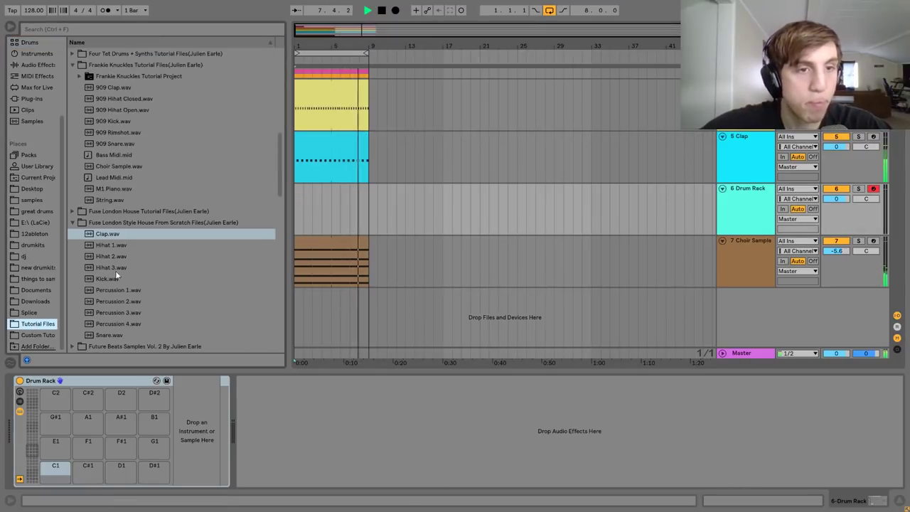
pyautogui.click(113, 301)
pyautogui.click(113, 290)
pyautogui.keyDown('shift'); pyautogui.click(111, 324); pyautogui.keyUp('shift')
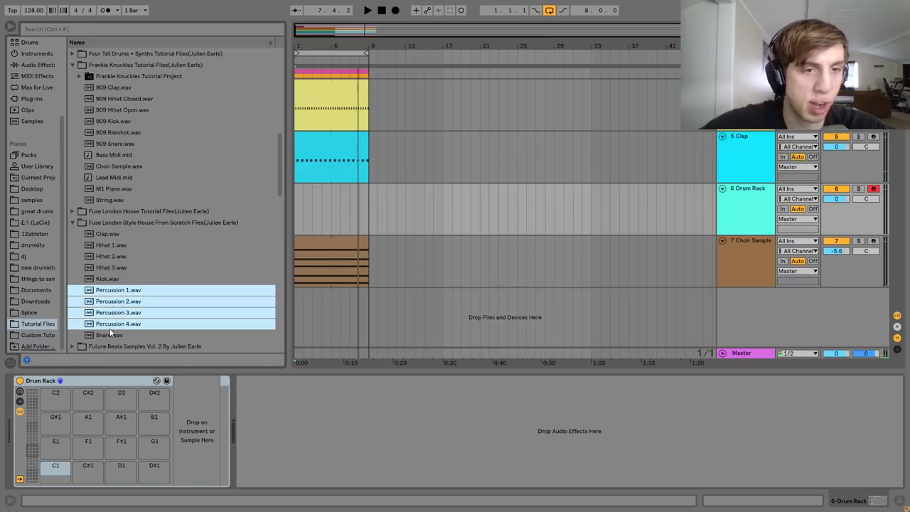
pyautogui.moveTo(107, 291); pyautogui.dragTo(55, 466)
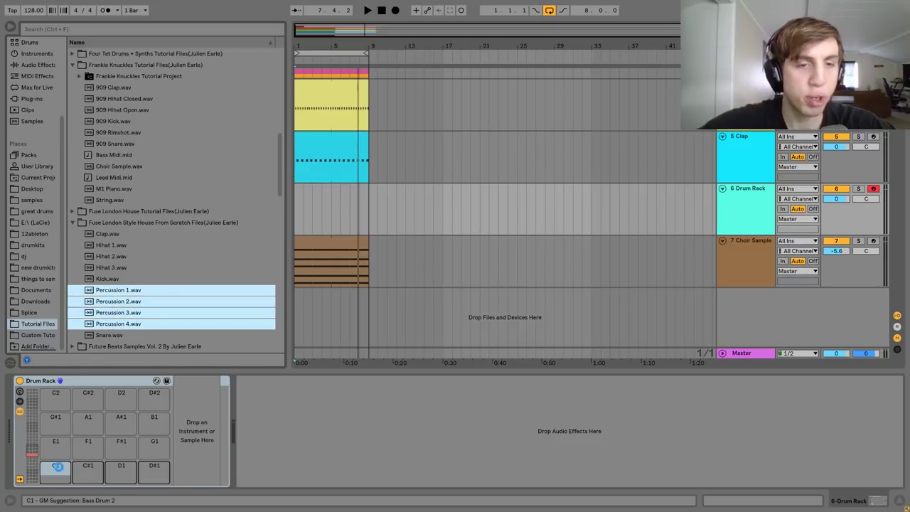
# Lower the Drum Rack track's volume to -4.6 dB and create a two-bar MIDI clip at bar 1 on it.
pyautogui.moveTo(836, 199); pyautogui.dragTo(836, 212)
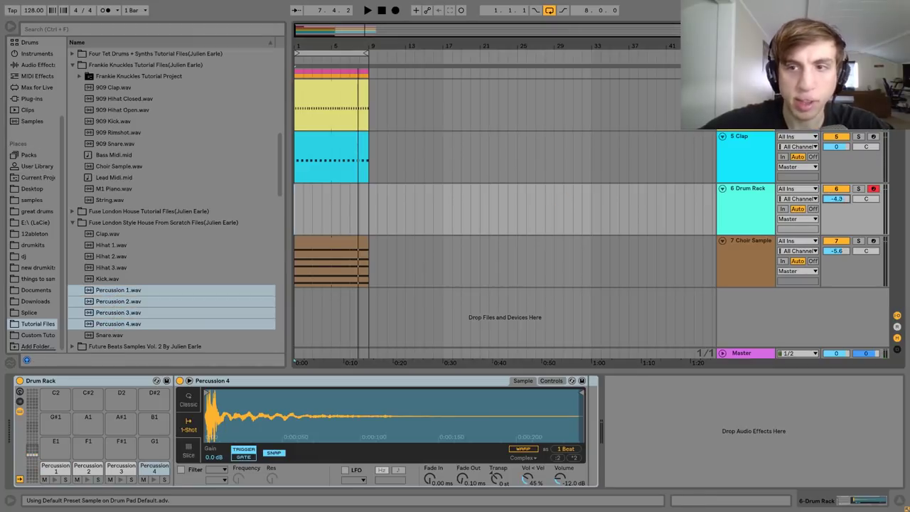
pyautogui.hotkey('ctrl', 'shift', 'm')
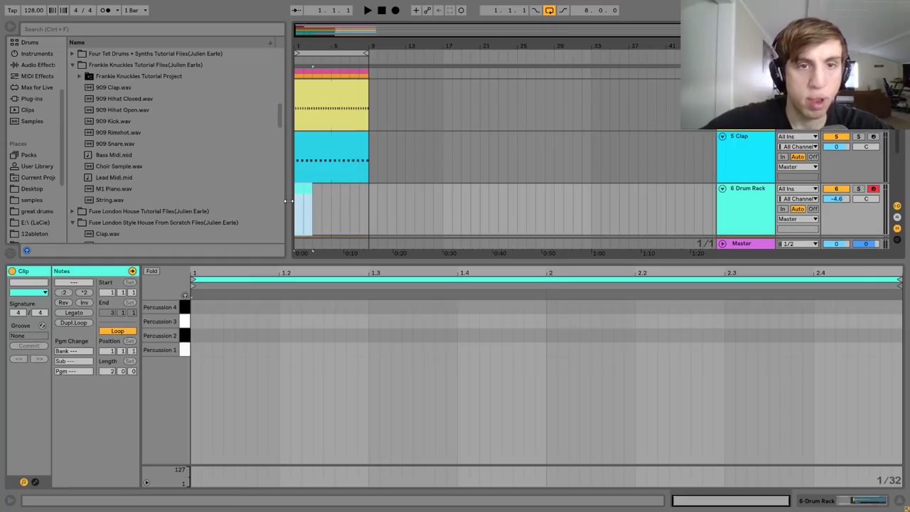
# Place Percussion 1 notes just after 1.1.2 and at 1.2.3 in the Drum Rack clip.
pyautogui.doubleClick(218, 350)
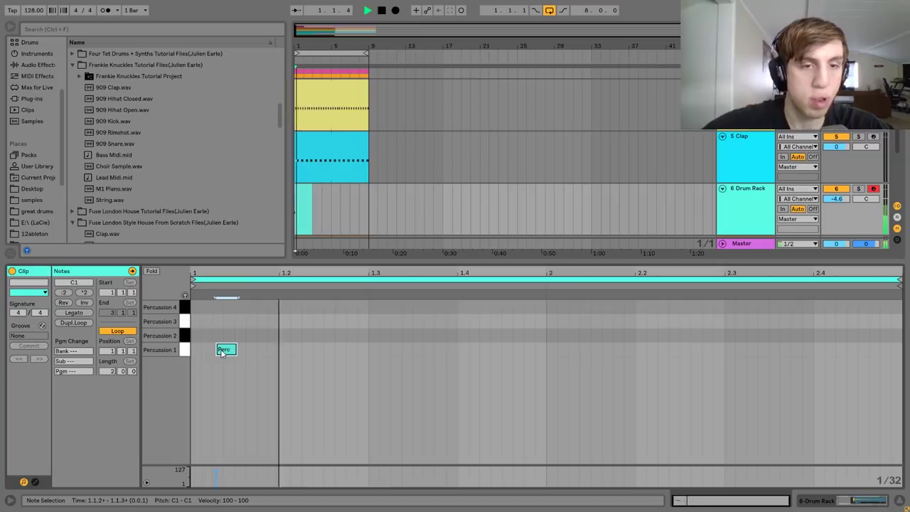
pyautogui.press('space')
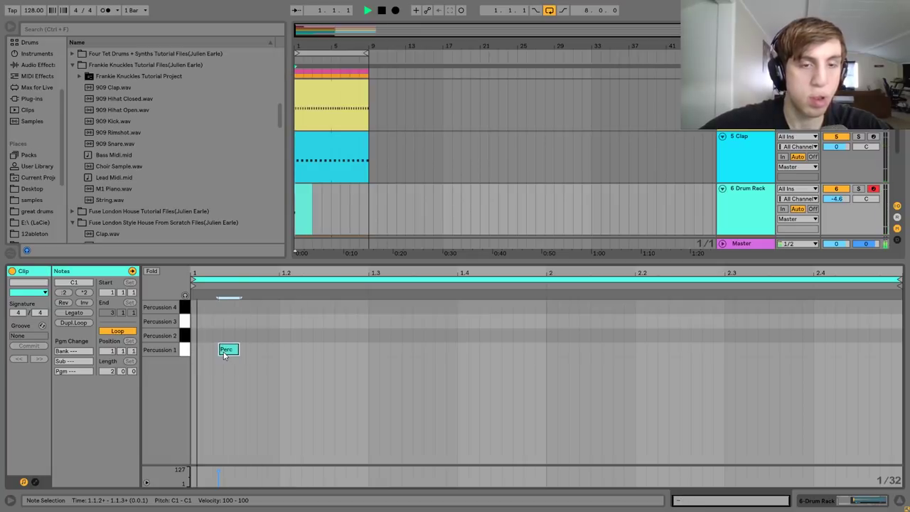
pyautogui.doubleClick(278, 350)
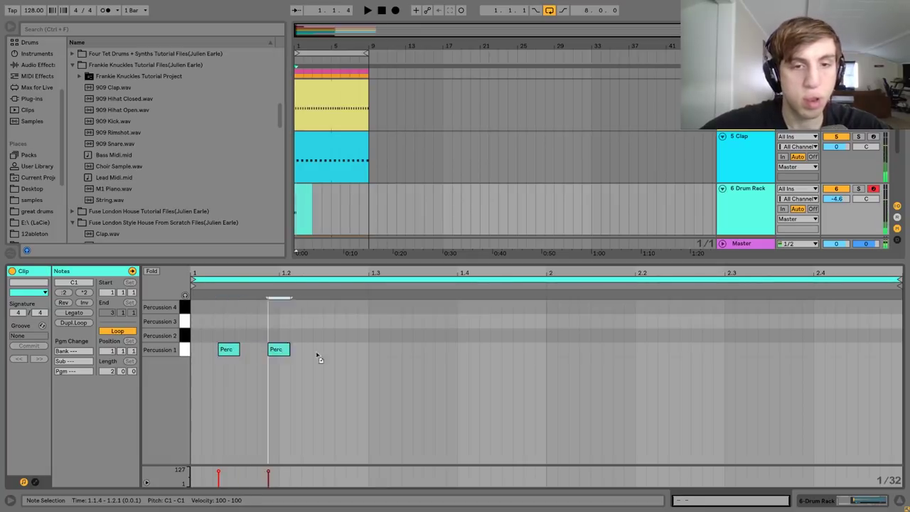
pyautogui.moveTo(318, 359)
pyautogui.mouseDown()
pyautogui.moveTo(346, 359)
pyautogui.moveTo(303, 359)
pyautogui.moveTo(336, 359)
pyautogui.mouseUp()
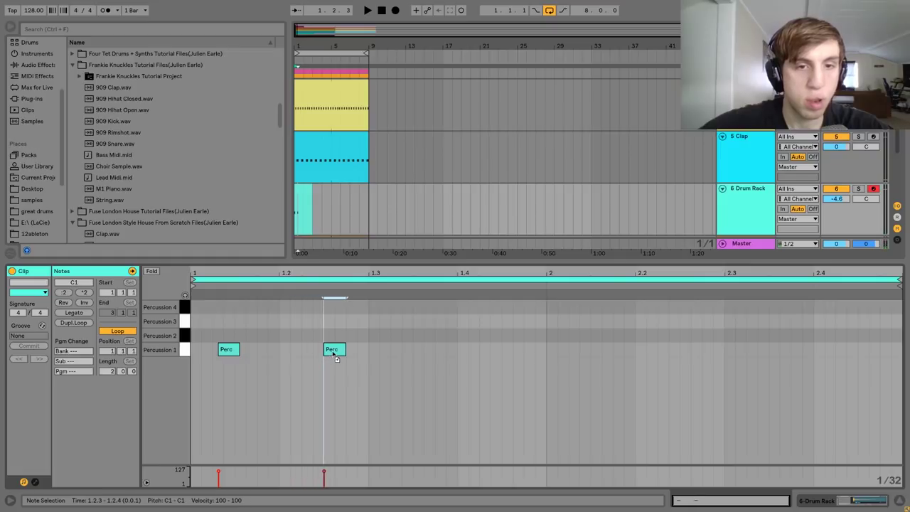
pyautogui.press('space')
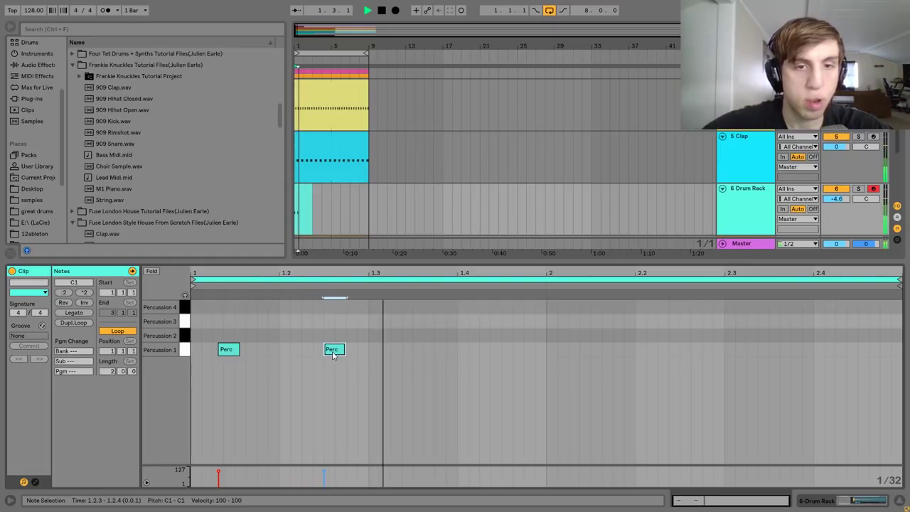
# Duplicate the second Percussion 1 note onto Percussion 2 just after 1.2.4, and add another Percussion 2 note at 1.3.3.
pyautogui.press('space')
pyautogui.hotkey('ctrl', 'd')
pyautogui.press('Right')
pyautogui.press('Up')
pyautogui.press('space')
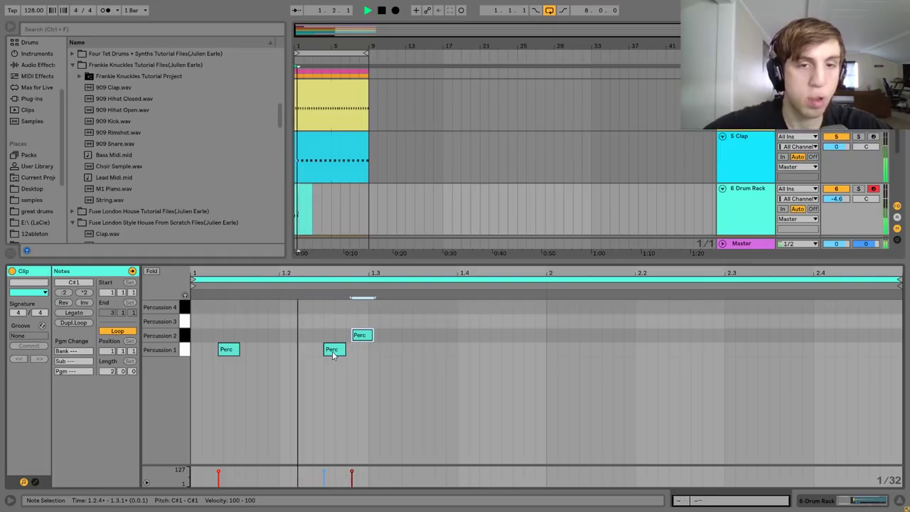
pyautogui.press('space')
pyautogui.press('space')
pyautogui.hotkey('ctrl', 'd')
pyautogui.press('Right')
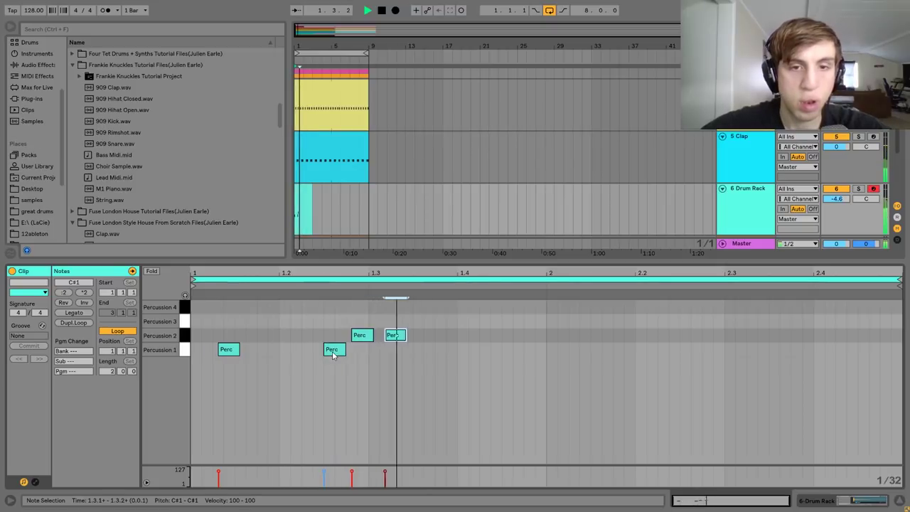
pyautogui.press('space')
pyautogui.press('Right')
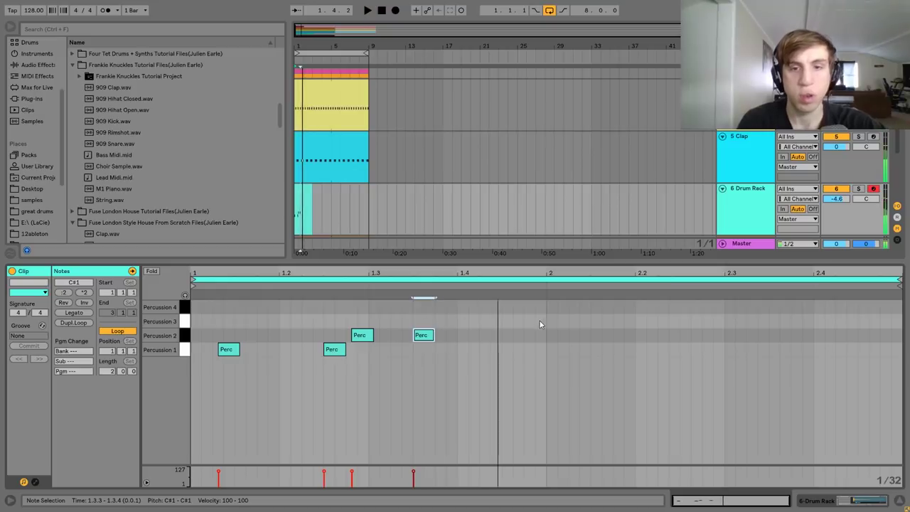
# Add two short Percussion 3 notes in beat 4 of bar 1, just after 1.4.2 and just after 1.4.4.
pyautogui.doubleClick(486, 322)
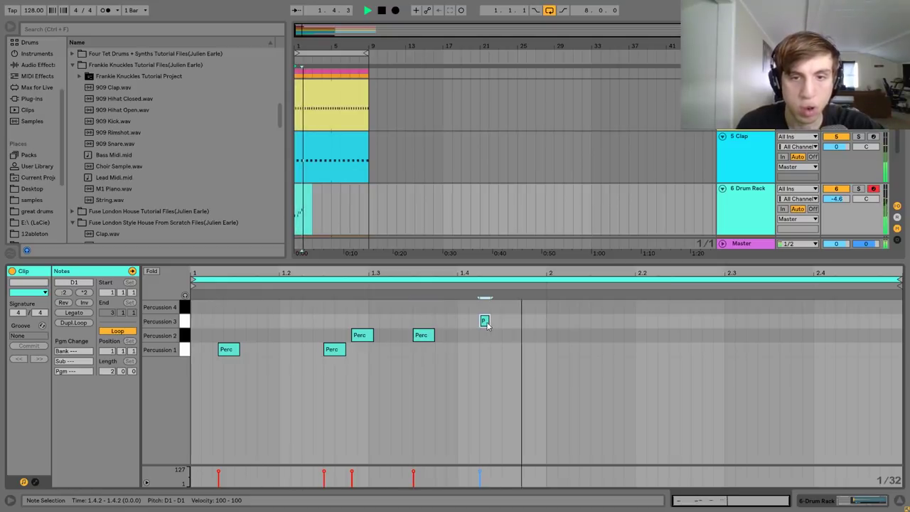
pyautogui.moveTo(487, 325); pyautogui.dragTo(493, 325)
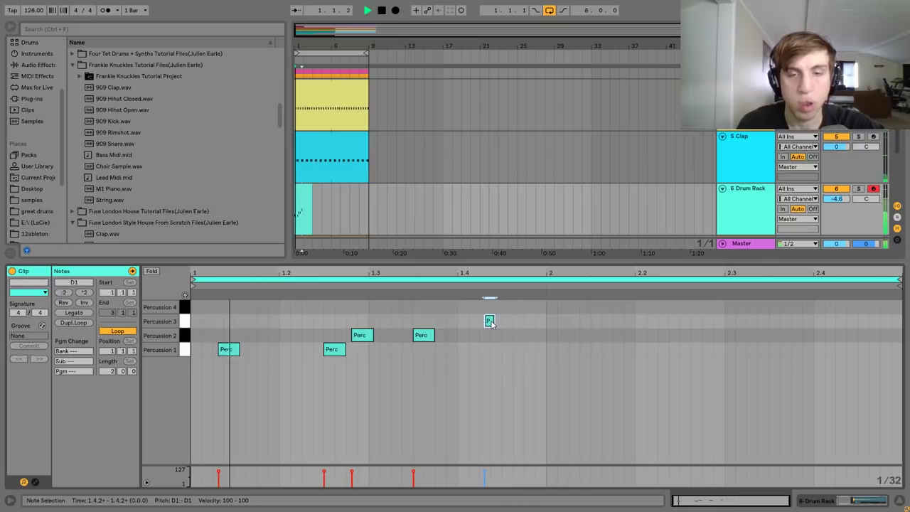
pyautogui.doubleClick(536, 322)
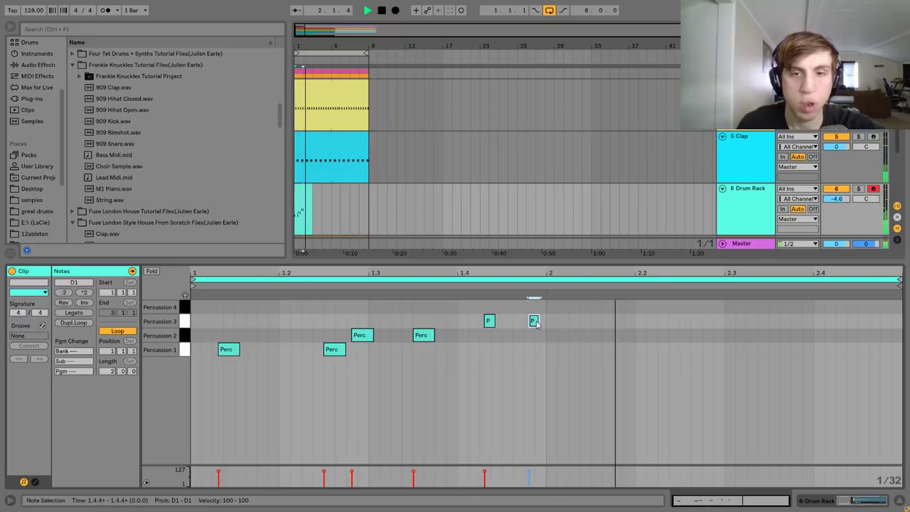
# Try the two beat-4 Percussion 3 notes on Percussion 4, both together and singly.
pyautogui.moveTo(461, 325); pyautogui.dragTo(589, 311)
pyautogui.press('Up')
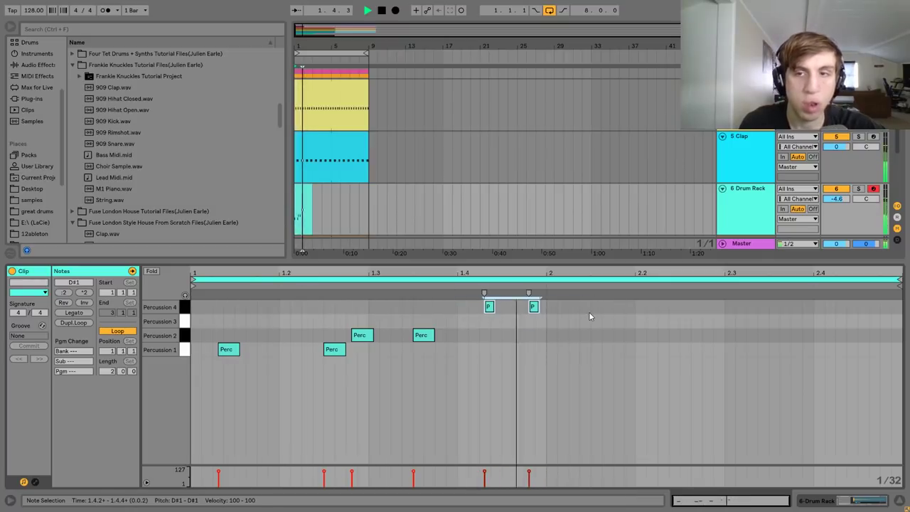
pyautogui.press('space')
pyautogui.press('Down')
pyautogui.moveTo(577, 308); pyautogui.dragTo(473, 325)
pyautogui.press('Up')
pyautogui.press('Down')
pyautogui.press('Up')
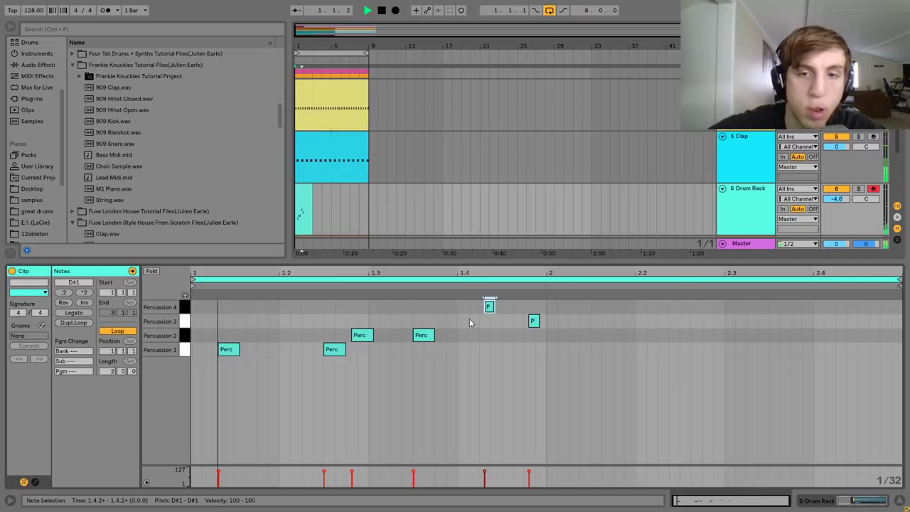
pyautogui.press('Down')
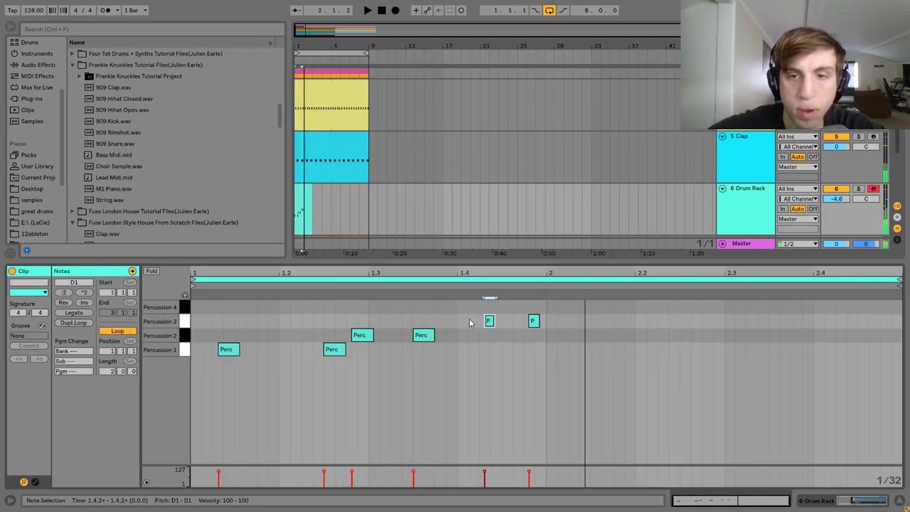
# Add a short Percussion 4 note just after 2.1.4 in the Drum Rack clip.
pyautogui.doubleClick(620, 307)
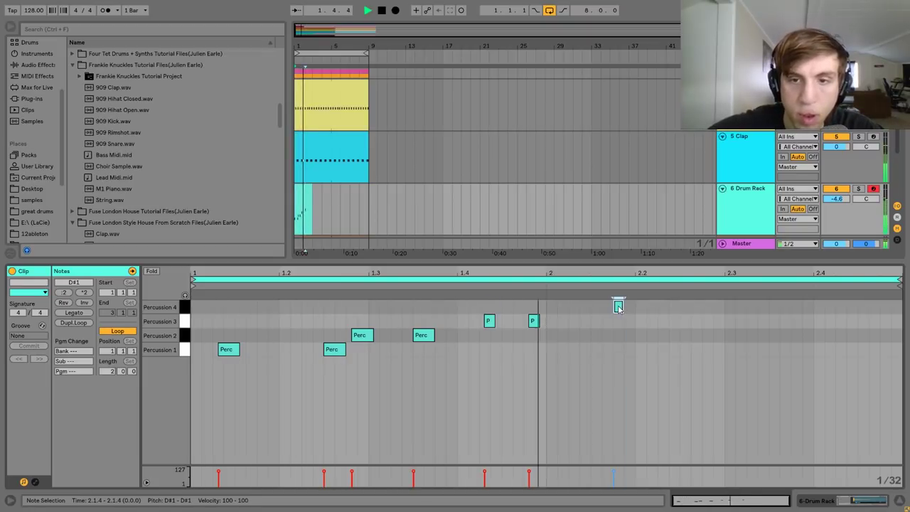
pyautogui.press('space')
pyautogui.moveTo(621, 308); pyautogui.dragTo(622, 313)
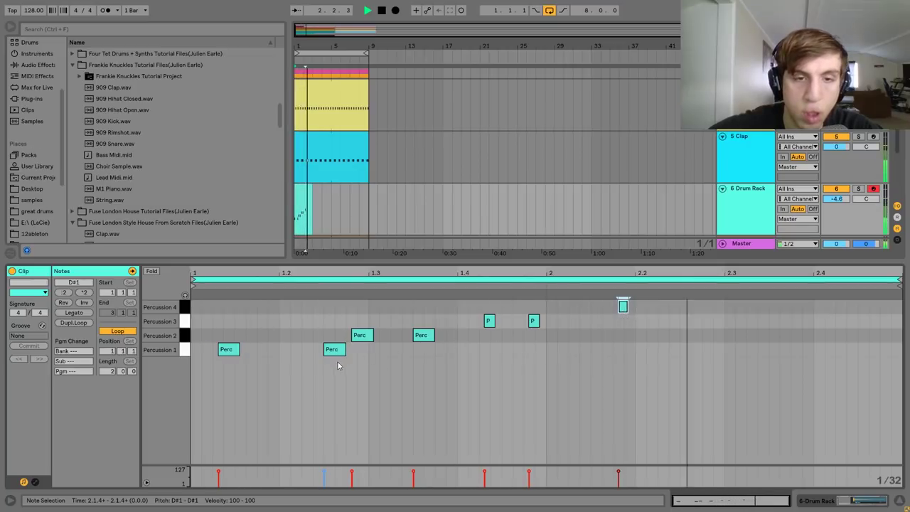
# Duplicate the notes from 1.2.3 to the end of bar 1 one bar on, and extend the percussion clip to eight bars.
pyautogui.press('space')
pyautogui.moveTo(333, 373); pyautogui.dragTo(686, 319)
pyautogui.hotkey('ctrl', 'd')
pyautogui.press('space')
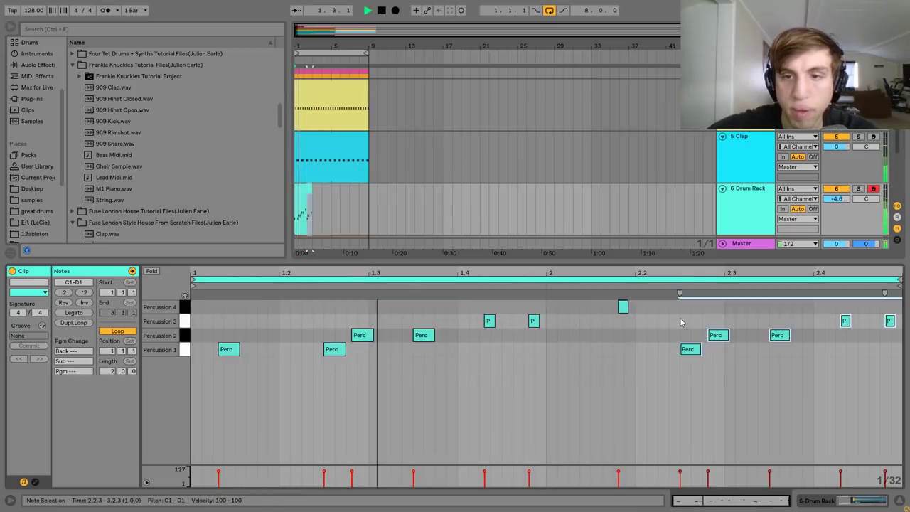
pyautogui.moveTo(311, 189); pyautogui.dragTo(370, 192)
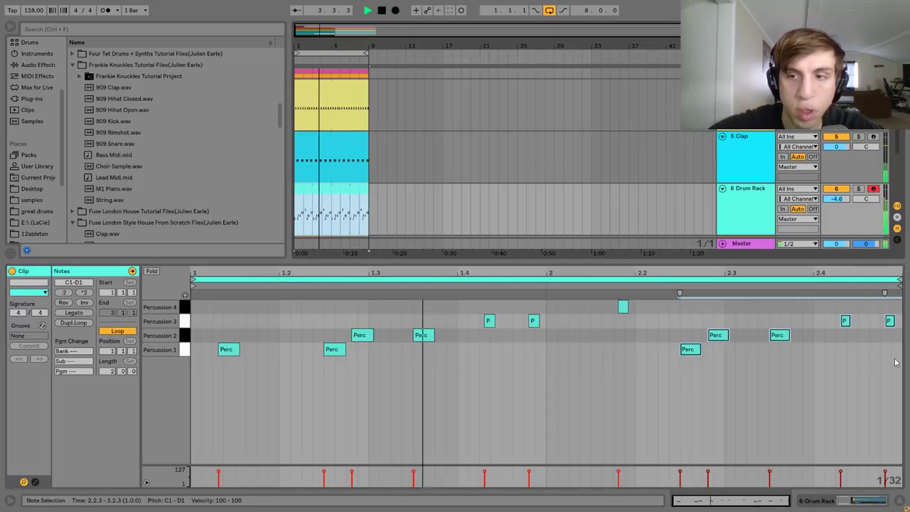
pyautogui.doubleClick(888, 321)
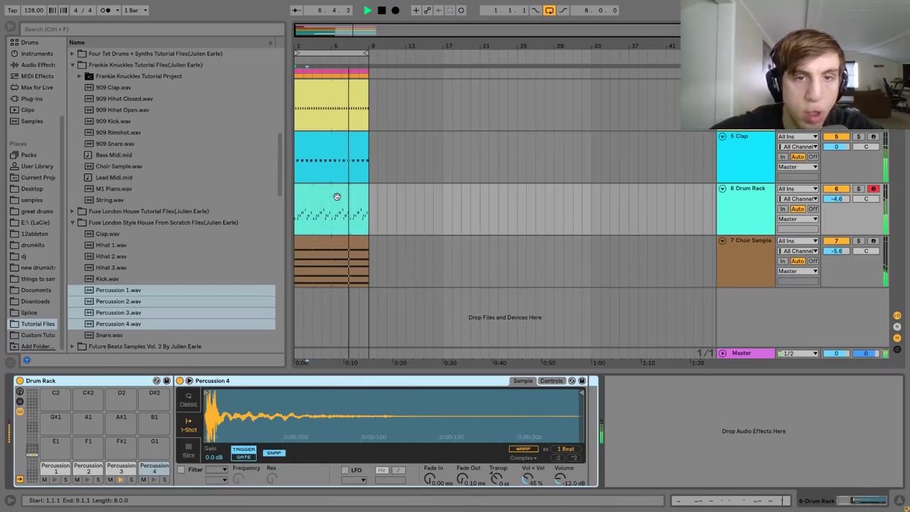
pyautogui.click(322, 200)
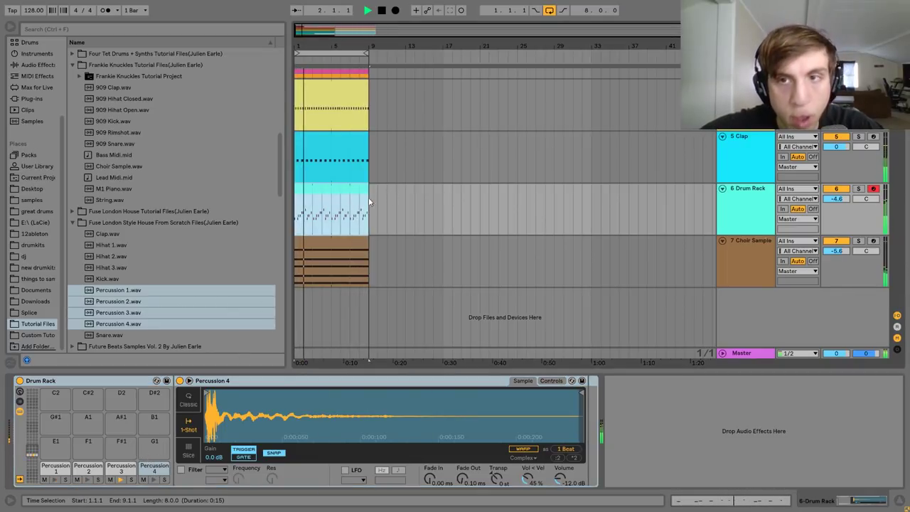
# Lower the Drum Rack track's volume to -7.0 dB.
pyautogui.click(743, 92)
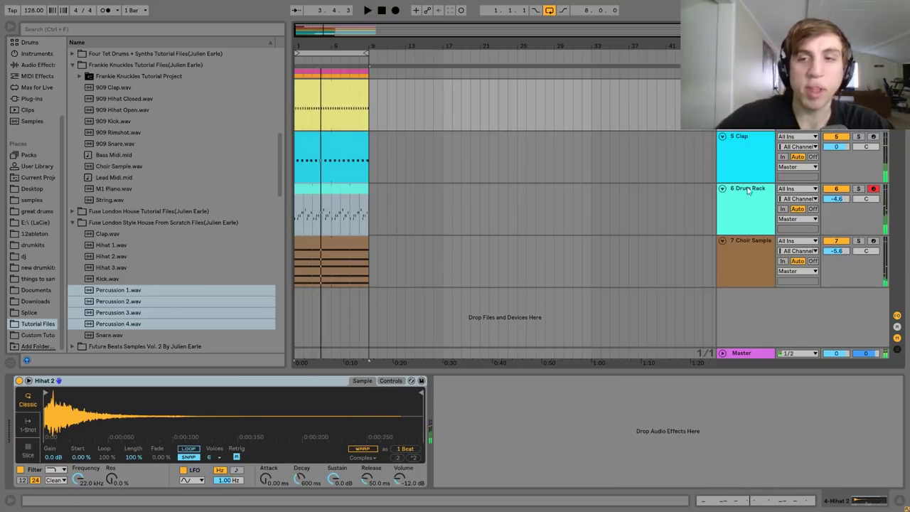
pyautogui.click(845, 201)
pyautogui.moveTo(845, 200); pyautogui.dragTo(842, 204)
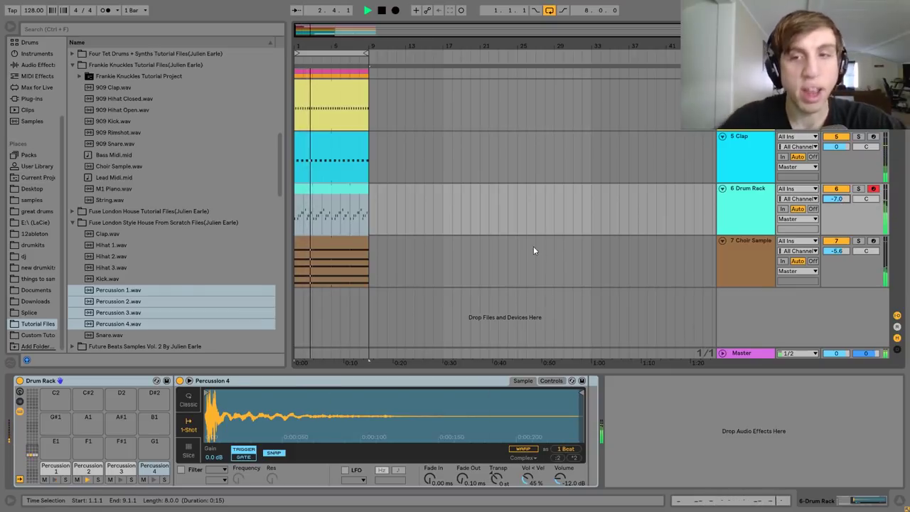
# Group the Clap and Drum Rack tracks and solo the group.
pyautogui.click(759, 171)
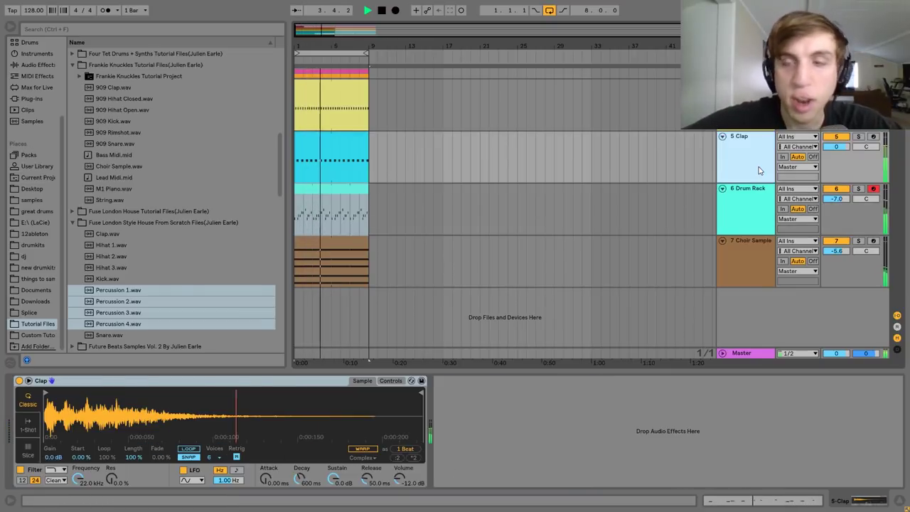
pyautogui.keyDown('shift'); pyautogui.click(756, 203); pyautogui.keyUp('shift')
pyautogui.hotkey('ctrl', 'g')
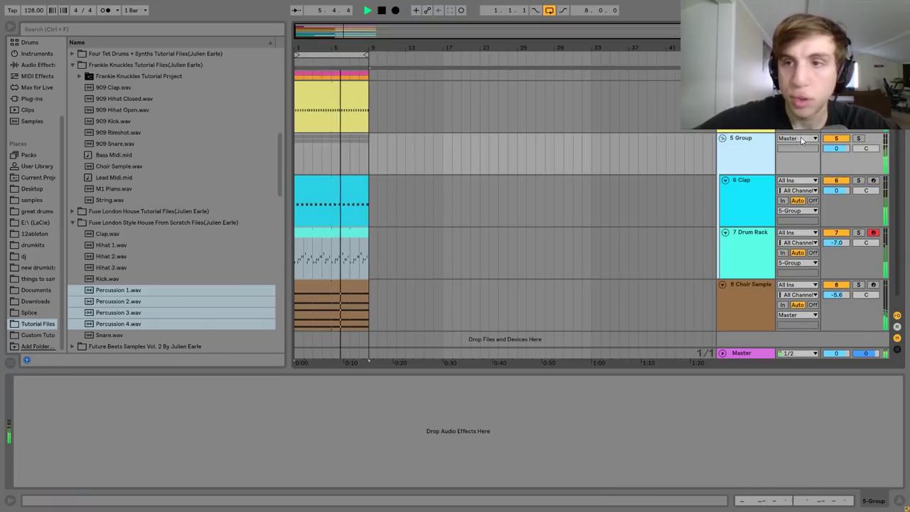
pyautogui.press('space')
pyautogui.click(858, 139)
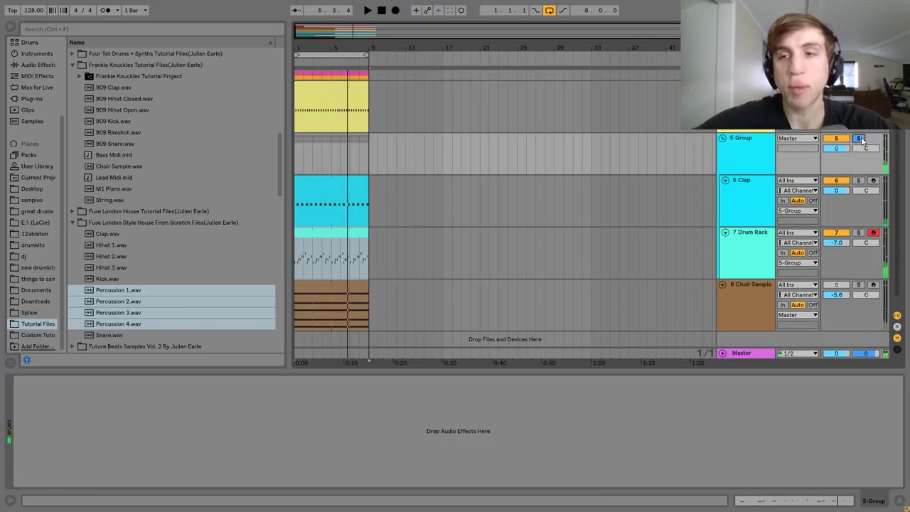
# Set the Drum Rack track's volume to -8.8 dB and play the soloed group.
pyautogui.click(752, 249)
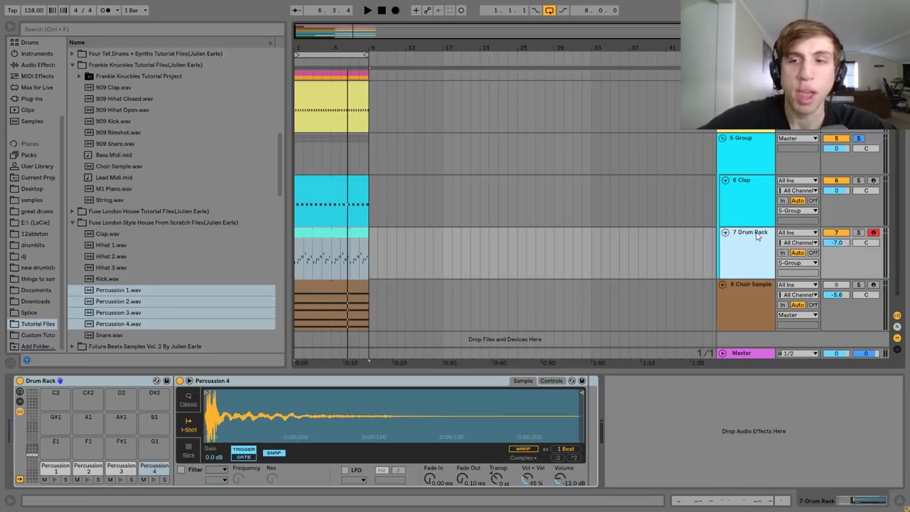
pyautogui.moveTo(836, 242); pyautogui.dragTo(836, 249)
pyautogui.press('space')
# Add a Saturator to the clap and percussion group with Drive at 7.88 dB and Base at 5.71.
pyautogui.click(759, 164)
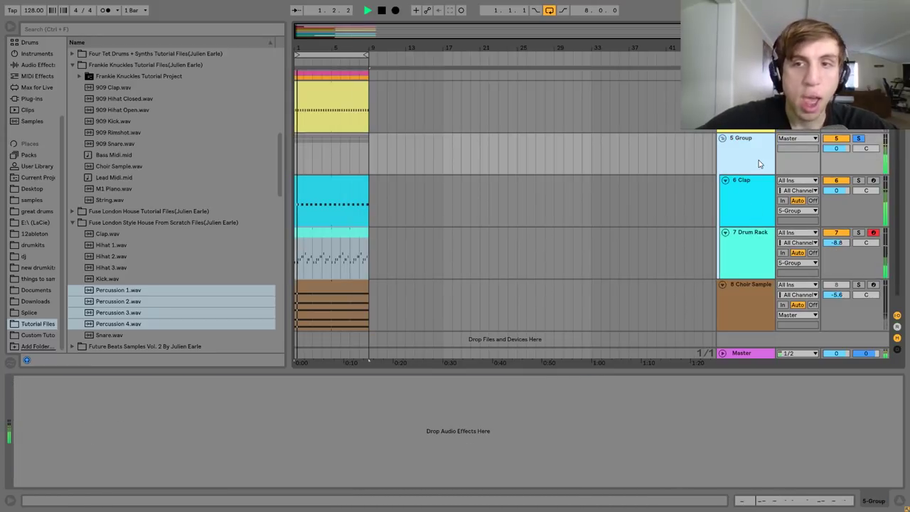
pyautogui.scroll(3, 42, 116)
pyautogui.click(37, 132)
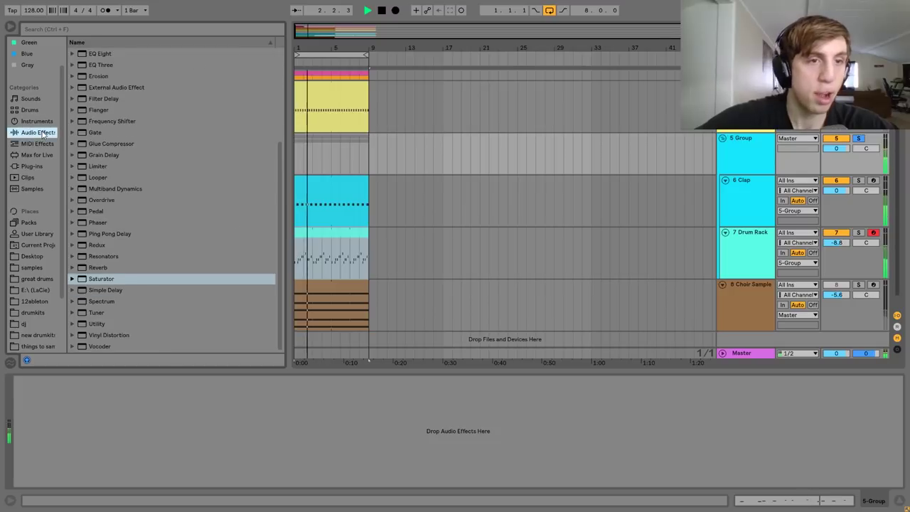
pyautogui.doubleClick(95, 281)
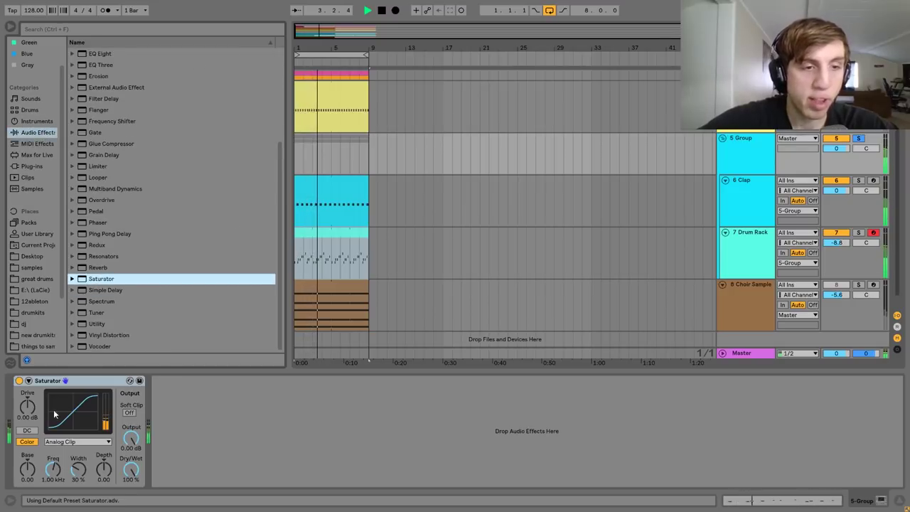
pyautogui.moveTo(27, 406); pyautogui.dragTo(27, 424)
pyautogui.moveTo(27, 469); pyautogui.dragTo(27, 461)
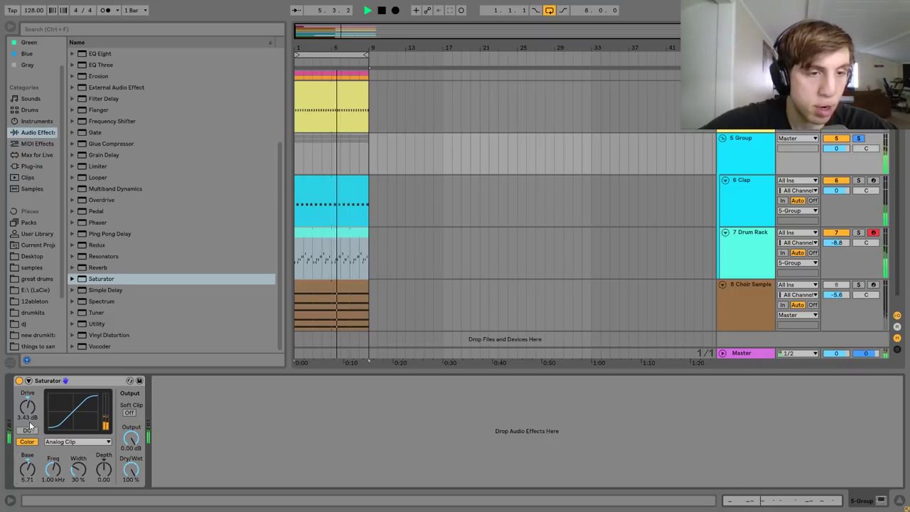
# Add an EQ Eight after the Saturator and make band 1 a low cut at 156 Hz.
pyautogui.doubleClick(105, 56)
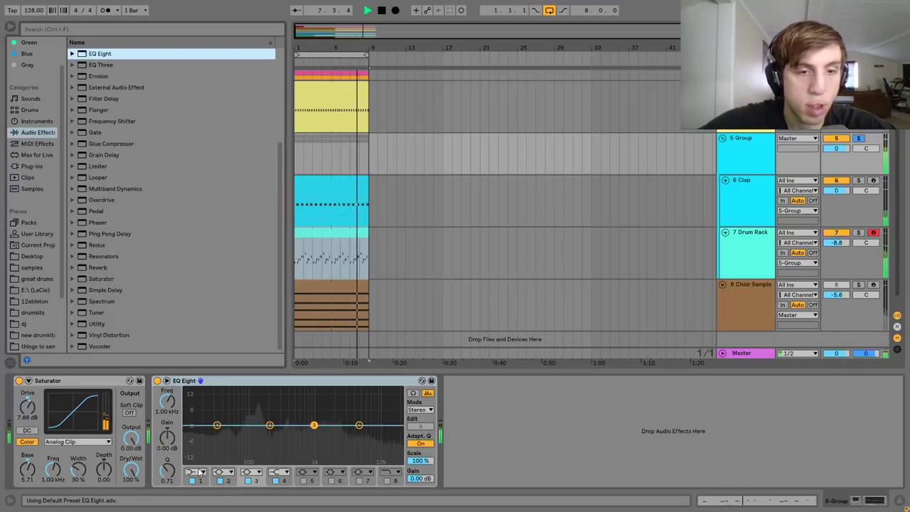
pyautogui.click(200, 472)
pyautogui.click(194, 410)
pyautogui.moveTo(217, 433); pyautogui.dragTo(263, 434)
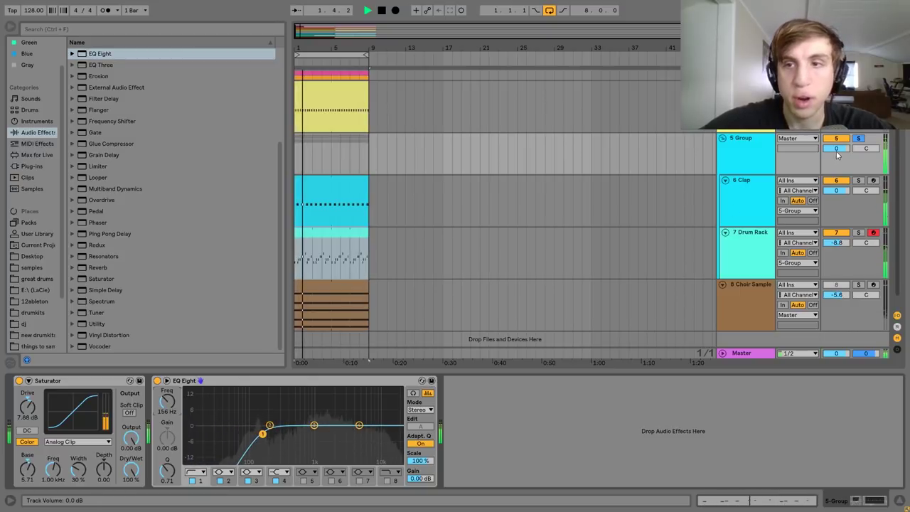
# Lower the group's volume to -5.4 dB and turn off its solo.
pyautogui.moveTo(836, 149); pyautogui.dragTo(840, 159)
pyautogui.click(865, 96)
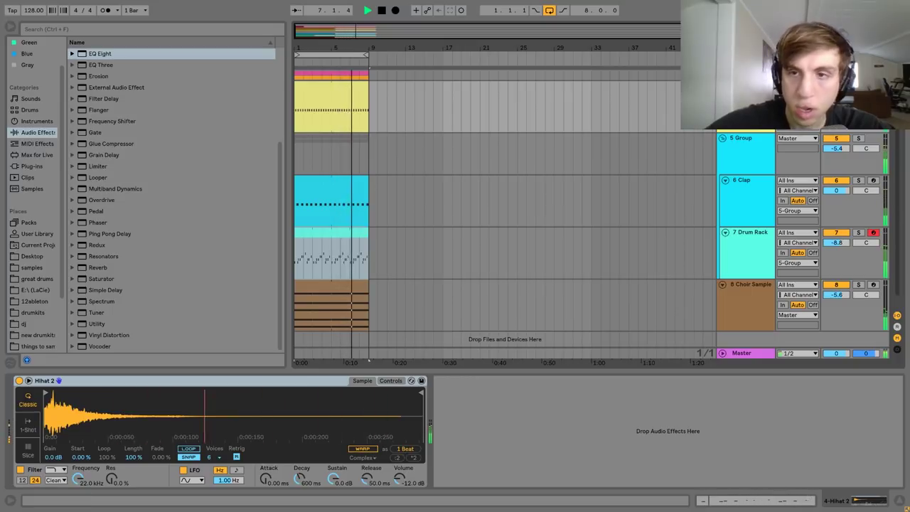
# Add a new MIDI track below Hihat 2 and load Hihat 1.wav from the Fuse London Style House From Scratch files.
pyautogui.hotkey('ctrl', 'shift', 't')
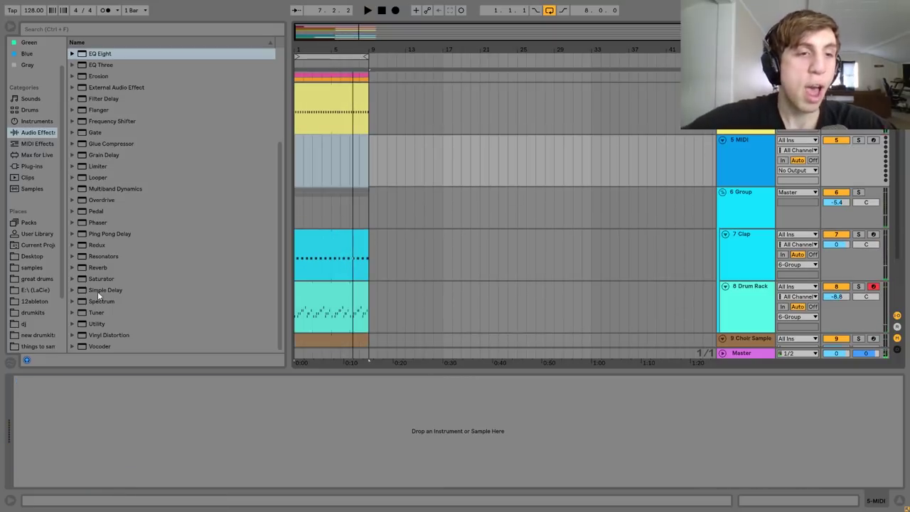
pyautogui.scroll(-3, 45, 336)
pyautogui.click(41, 324)
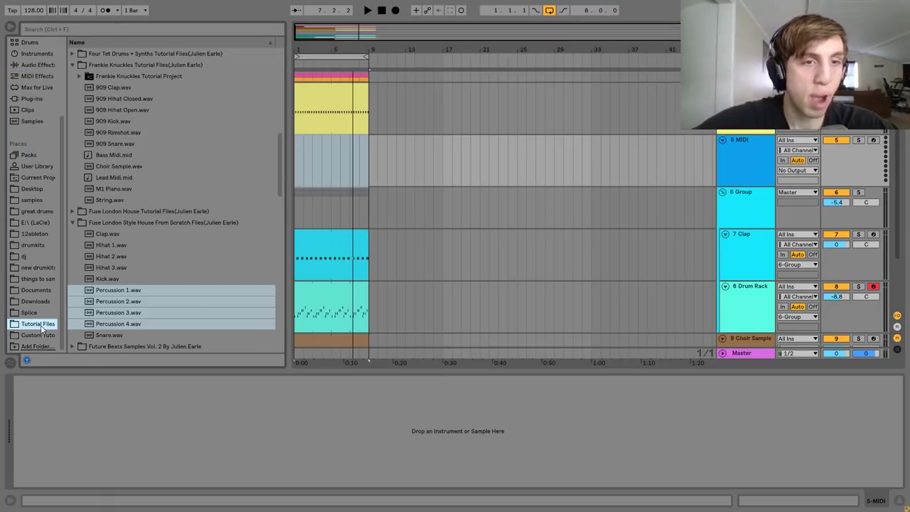
pyautogui.click(108, 253)
pyautogui.press('Up')
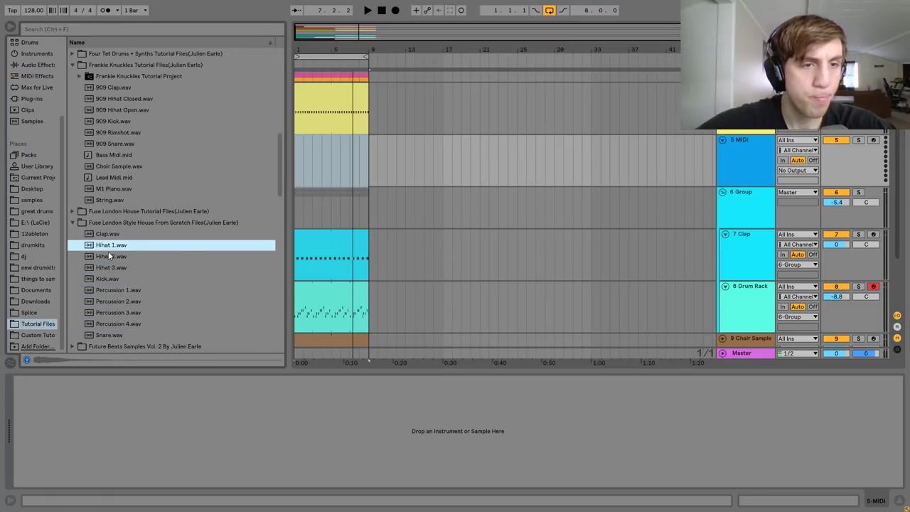
pyautogui.press('Return')
# Create a four-bar MIDI clip on the Hihat 1 track and place a sixteenth C3 note slightly after 1.1.4.
pyautogui.moveTo(330, 173); pyautogui.dragTo(283, 162)
pyautogui.hotkey('ctrl', 'shift', 'm')
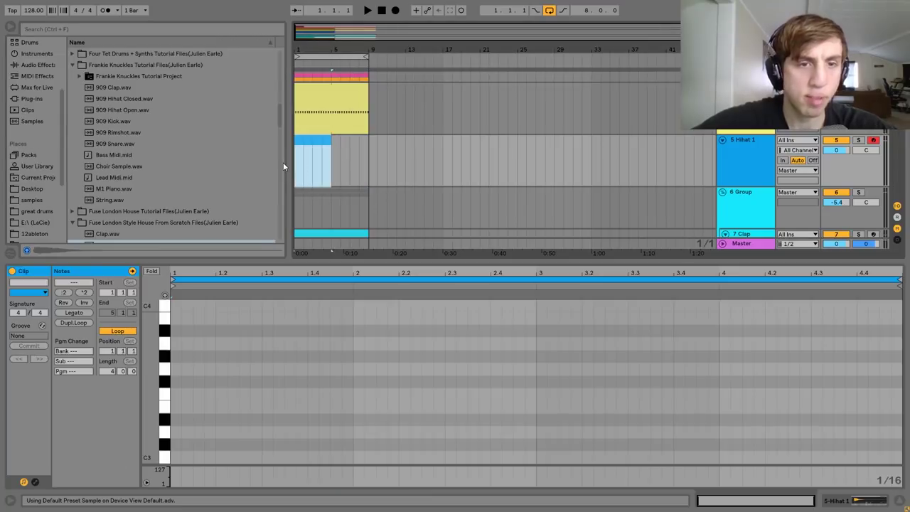
pyautogui.doubleClick(207, 394)
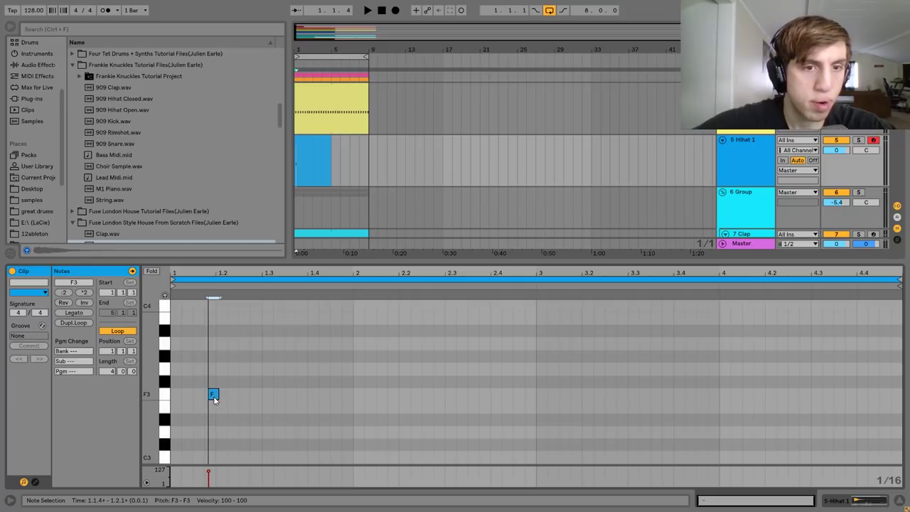
pyautogui.press('Down')
pyautogui.press('Down')
pyautogui.press('Down')
pyautogui.press('Down')
pyautogui.press('Down')
pyautogui.press('space')
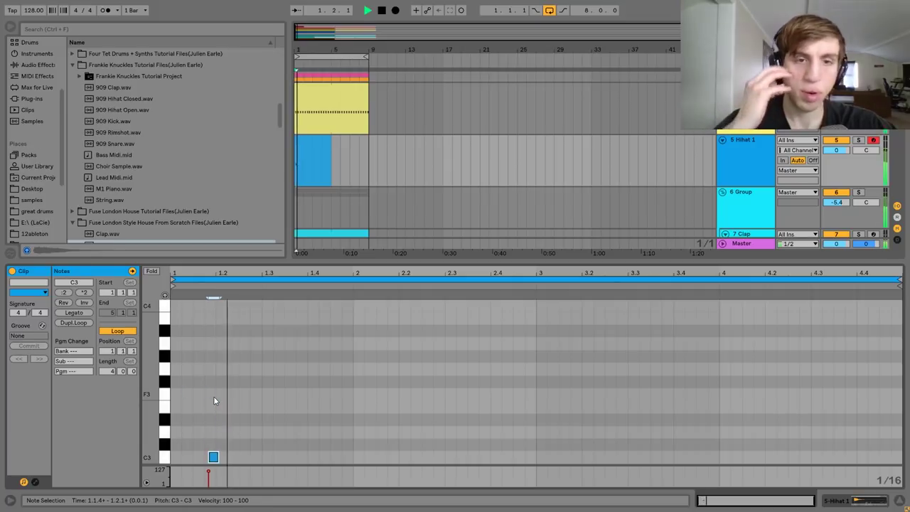
pyautogui.press('space')
# Add two more C3 hi-hat notes in bar 1, slightly after 1.3.2 and 1.3.4.
pyautogui.doubleClick(279, 457)
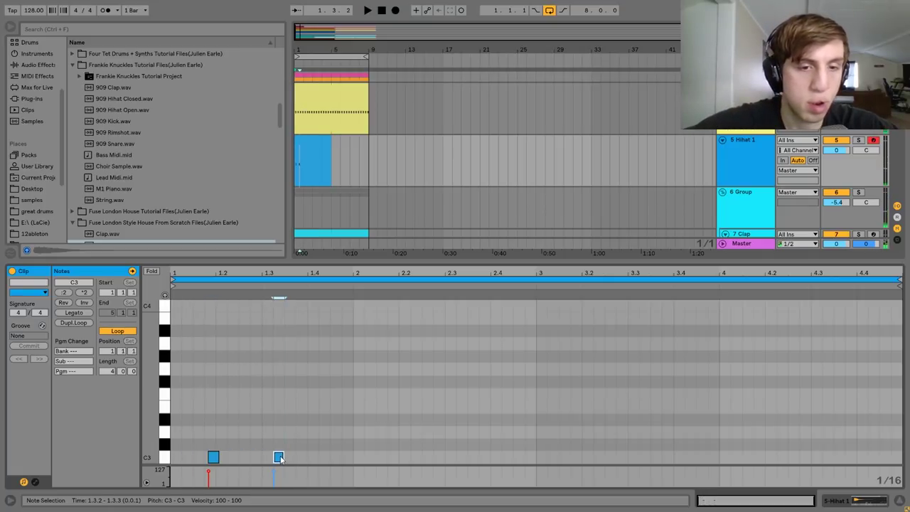
pyautogui.moveTo(279, 455); pyautogui.dragTo(284, 457)
pyautogui.press('space')
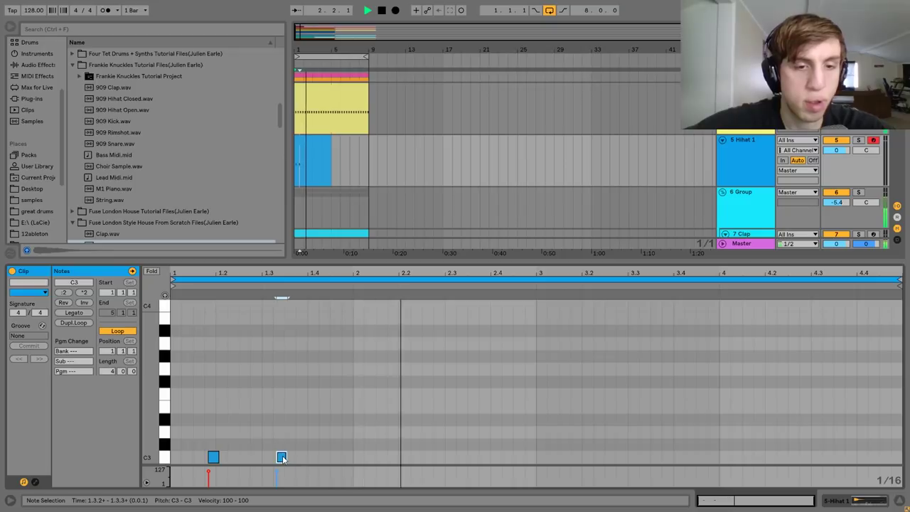
pyautogui.doubleClick(304, 456)
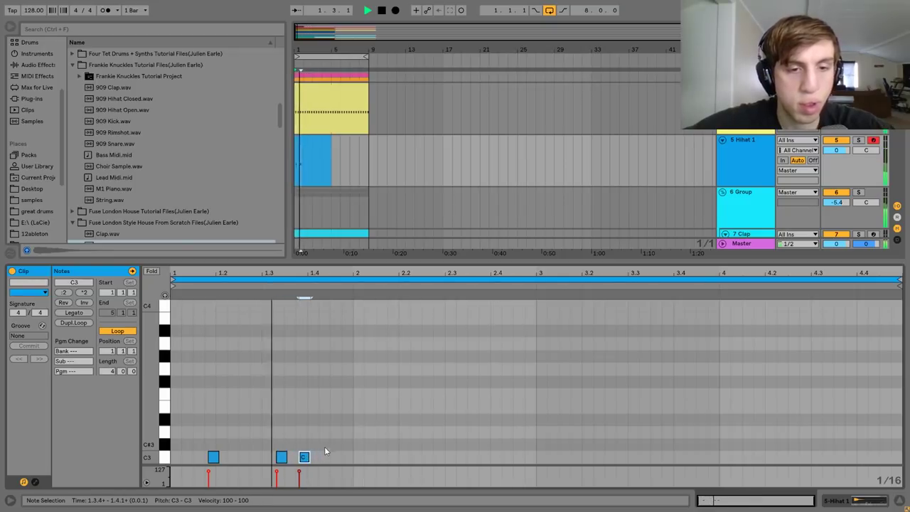
pyautogui.doubleClick(281, 457)
pyautogui.hotkey('ctrl', 'z')
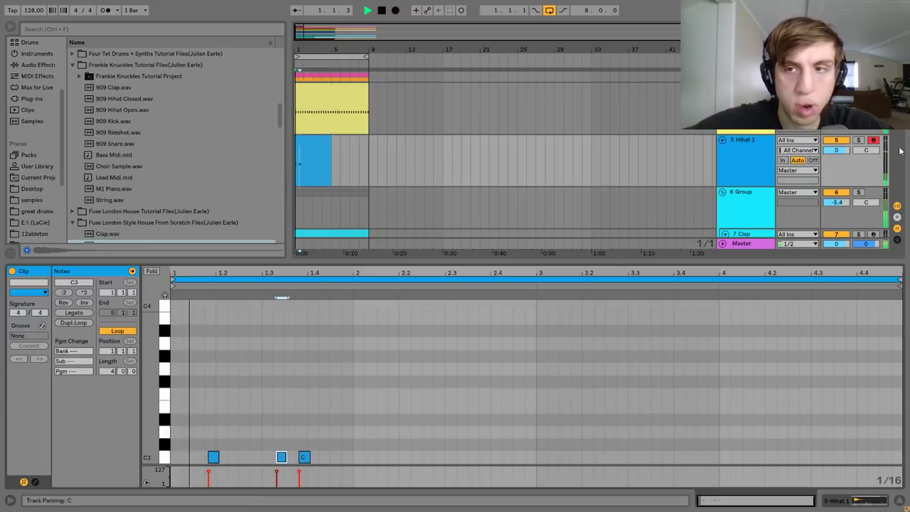
# Lower the Hihat 1 track's volume to -4.1 dB and duplicate the bar 1 notes into bar 2.
pyautogui.moveTo(836, 150); pyautogui.dragTo(836, 157)
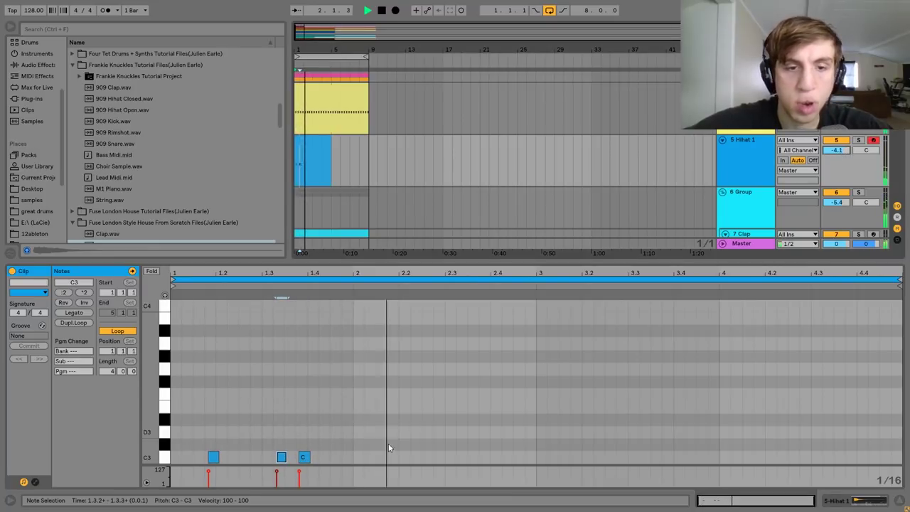
pyautogui.moveTo(355, 457); pyautogui.dragTo(167, 395)
pyautogui.press('space')
pyautogui.hotkey('ctrl', 'd')
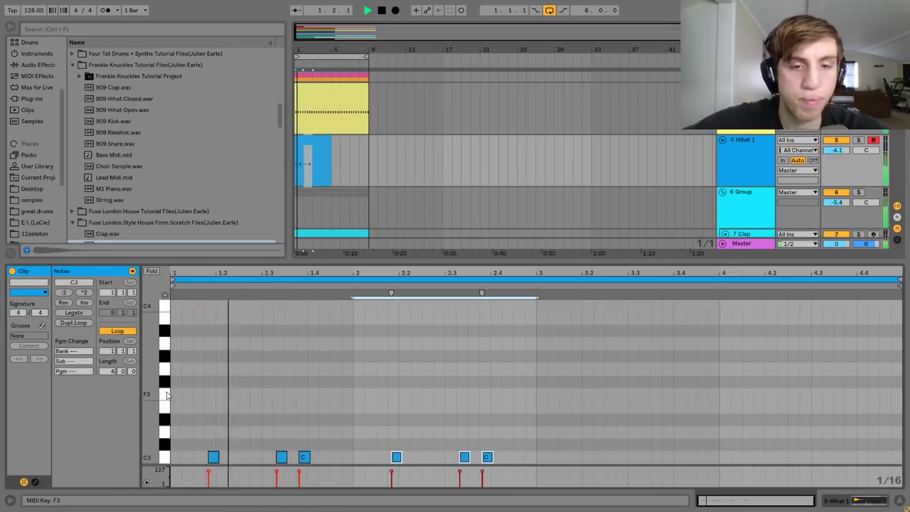
# Add a shortened C3 note at the end of bar 2 and duplicate the two-bar pattern into bars 3 and 4.
pyautogui.doubleClick(531, 456)
pyautogui.moveTo(527, 457); pyautogui.dragTo(529, 458)
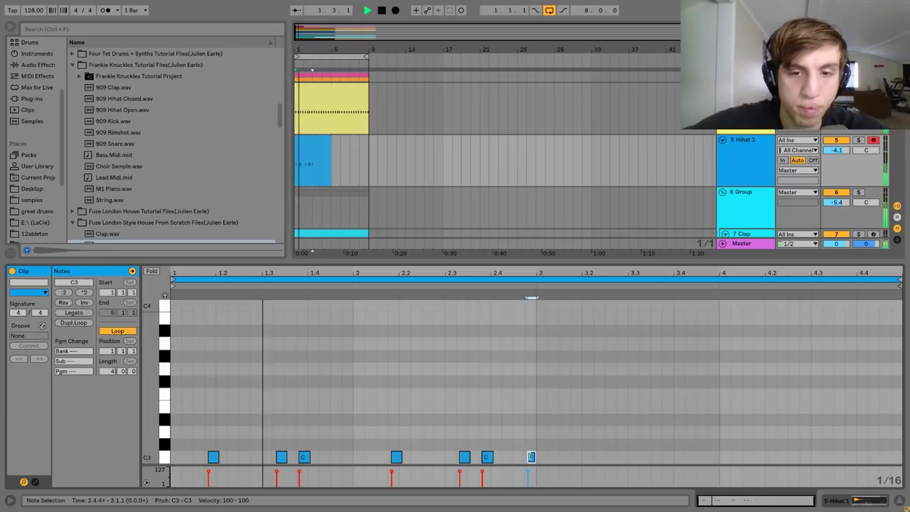
pyautogui.moveTo(531, 431); pyautogui.dragTo(189, 456)
pyautogui.hotkey('ctrl', 'd')
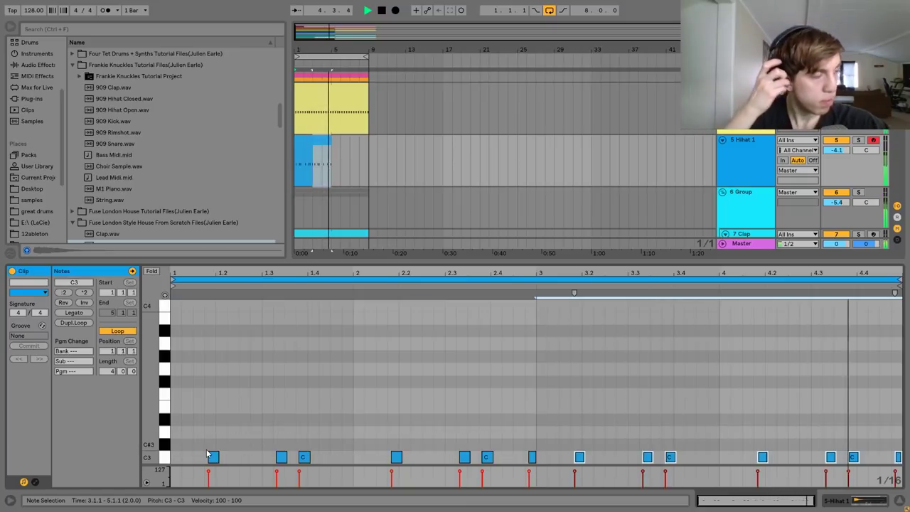
# Extend the Hihat 1 clip to eight bars and lower the track's volume to -5.9 dB during playback.
pyautogui.press('space')
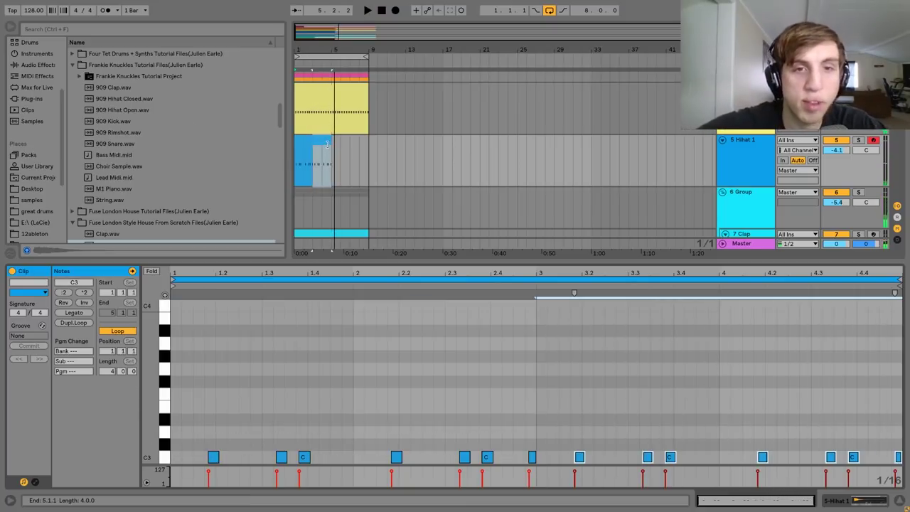
pyautogui.moveTo(331, 141); pyautogui.dragTo(369, 144)
pyautogui.press('space')
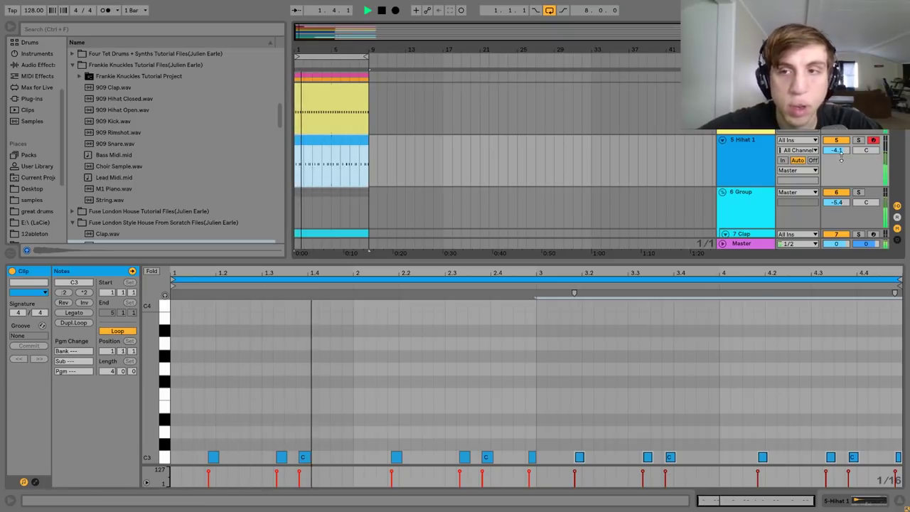
pyautogui.moveTo(836, 150); pyautogui.dragTo(835, 153)
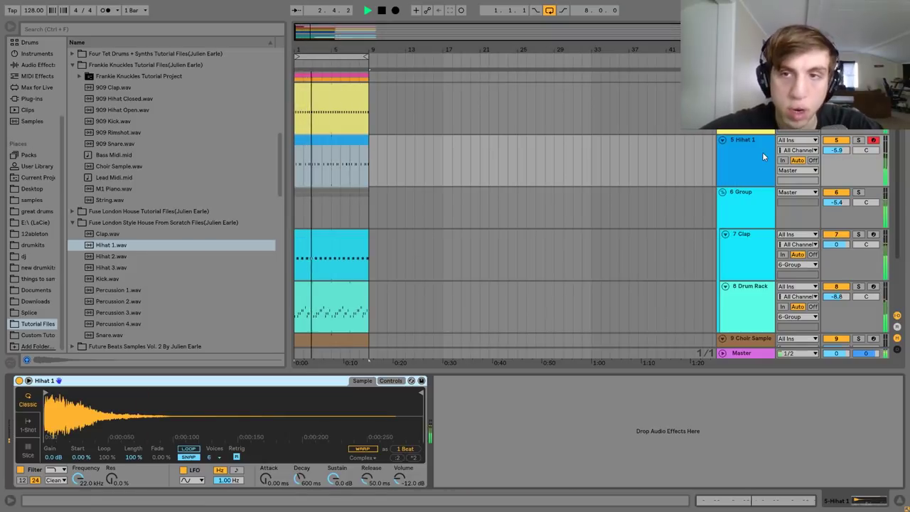
# Duplicate the Hihat 2 track and replace the copy's sample with Hihat 3.wav.
pyautogui.hotkey('ctrl', 'd')
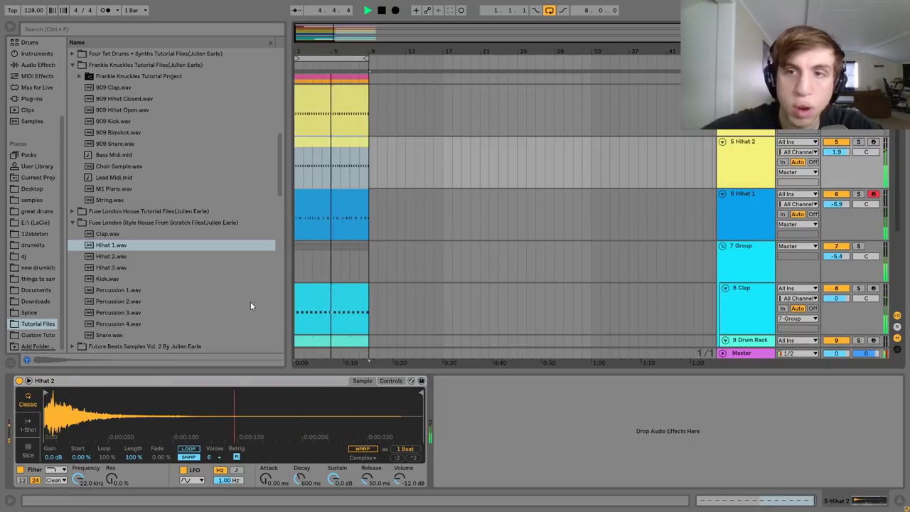
pyautogui.press('space')
pyautogui.doubleClick(101, 271)
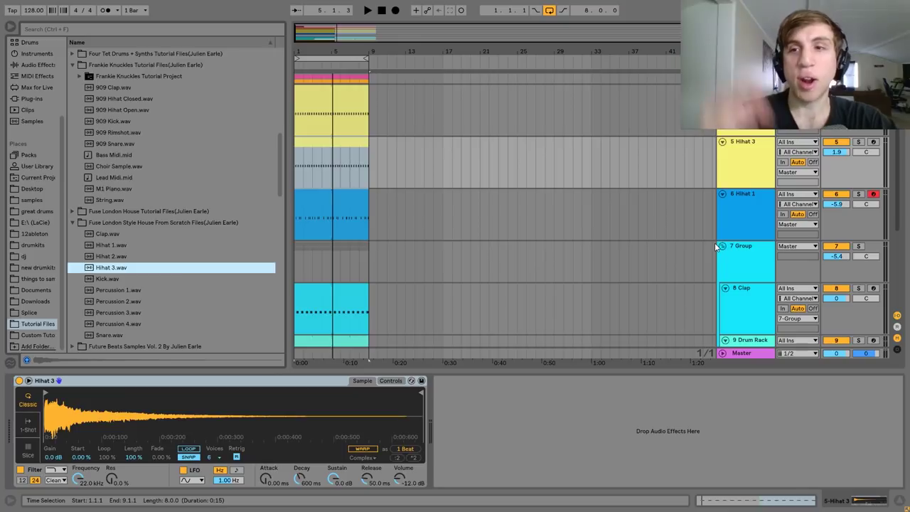
# Set the Hihat 3 track's volume to 0.2 dB and its sampler's Decay to 687 ms and Sustain to -24 dB.
pyautogui.press('space')
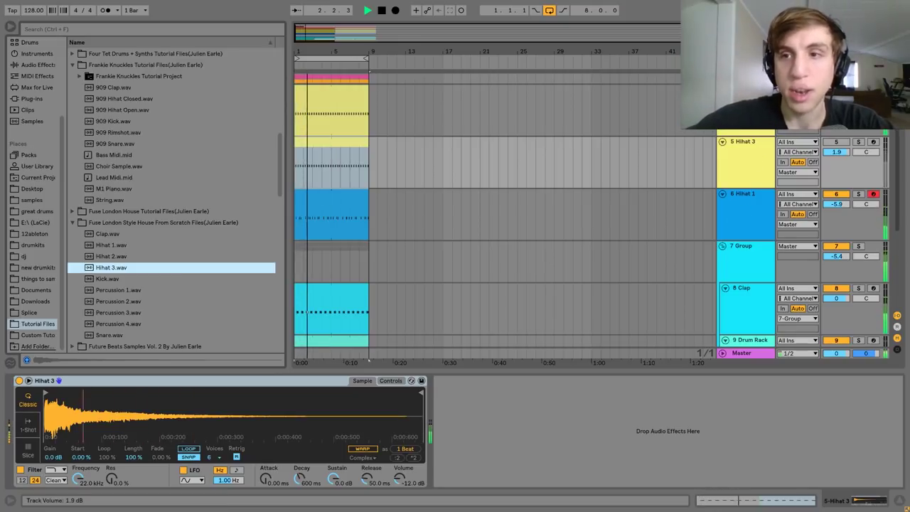
pyautogui.click(837, 142)
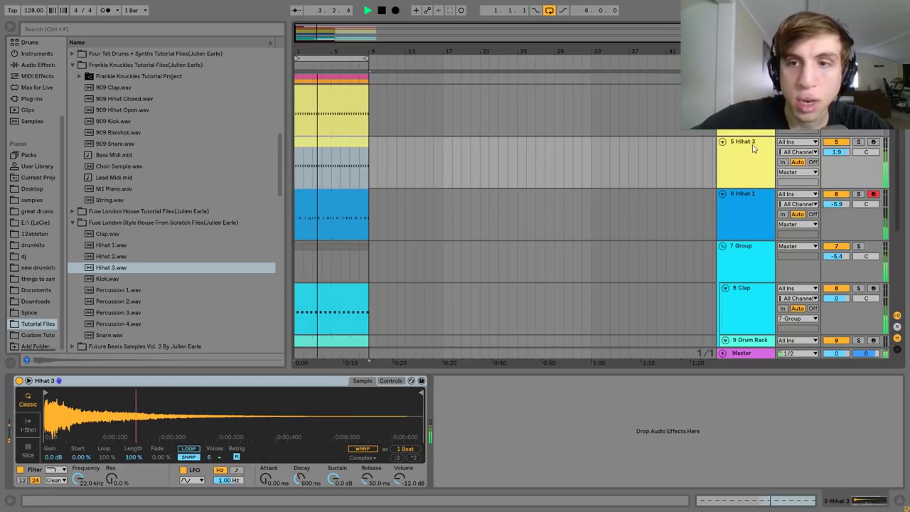
pyautogui.moveTo(837, 152); pyautogui.dragTo(837, 163)
pyautogui.press('space')
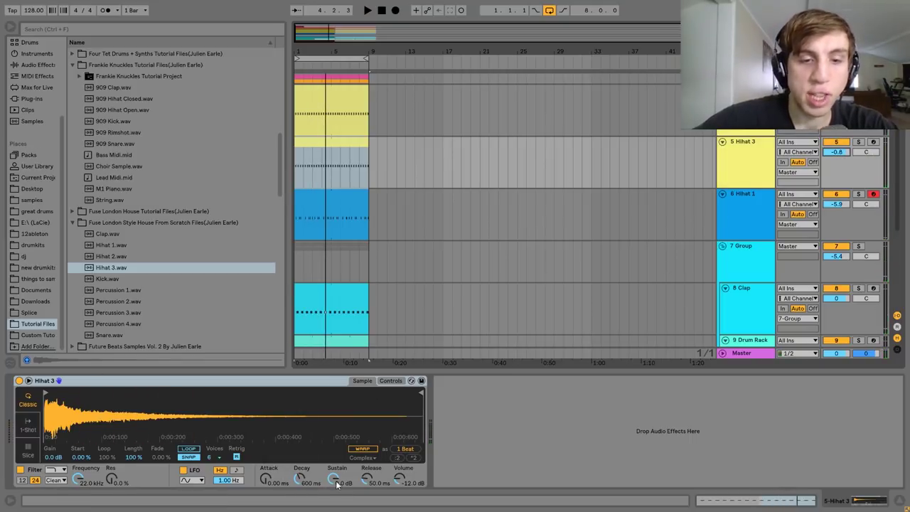
pyautogui.press('space')
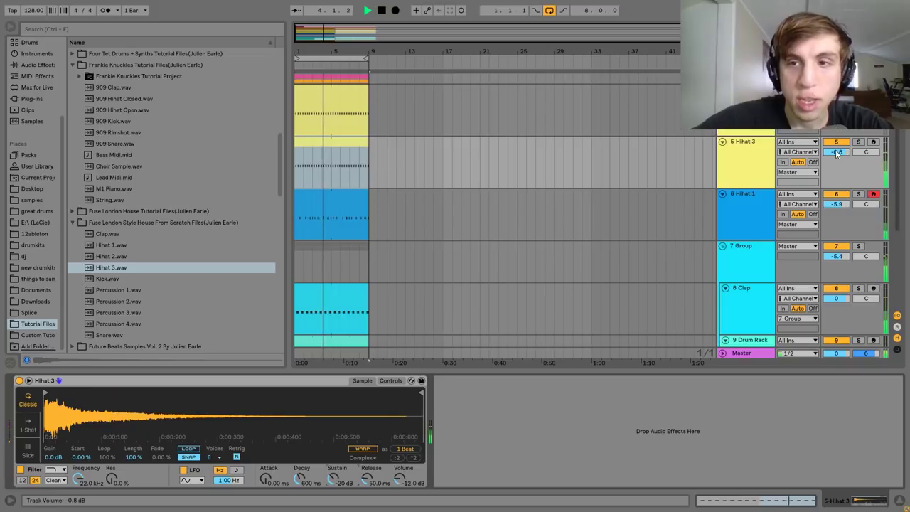
pyautogui.moveTo(837, 154); pyautogui.dragTo(837, 148)
pyautogui.press('space')
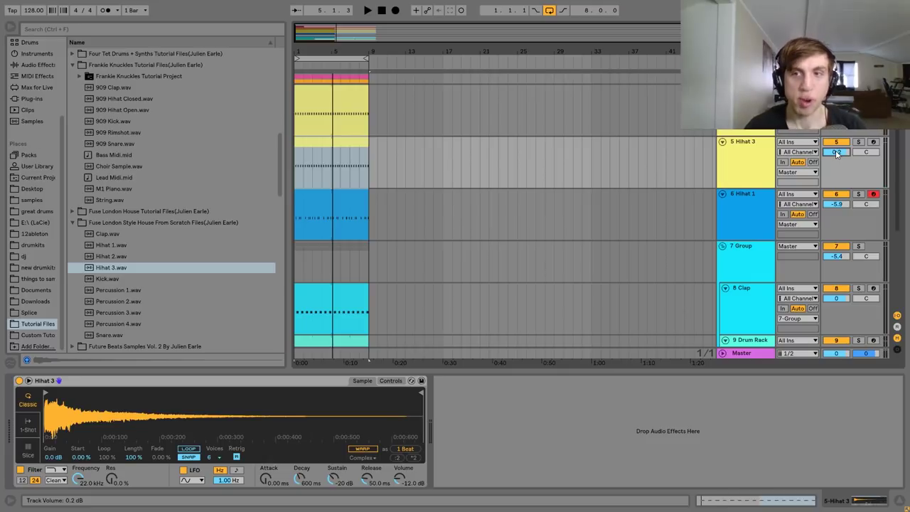
pyautogui.press('space')
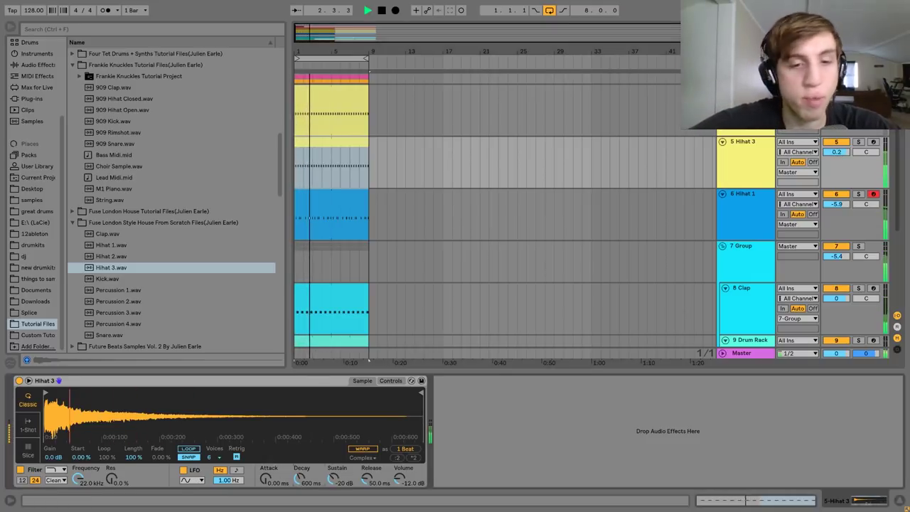
pyautogui.moveTo(300, 479)
pyautogui.mouseDown()
pyautogui.moveTo(334, 483)
pyautogui.moveTo(300, 476)
pyautogui.mouseUp()
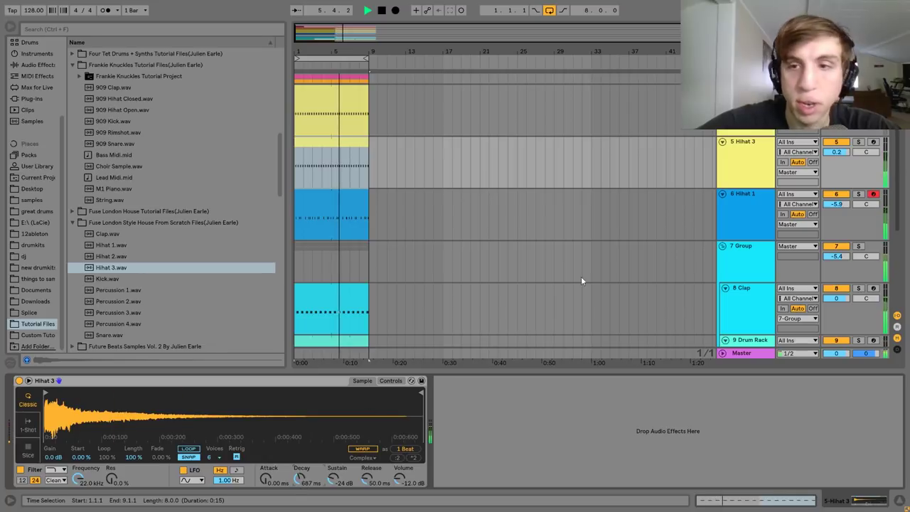
# Collapse the tracks and the clap and percussion group during playback, briefly muting Hihat 3 to compare the mix.
pyautogui.click(723, 193)
pyautogui.click(724, 196)
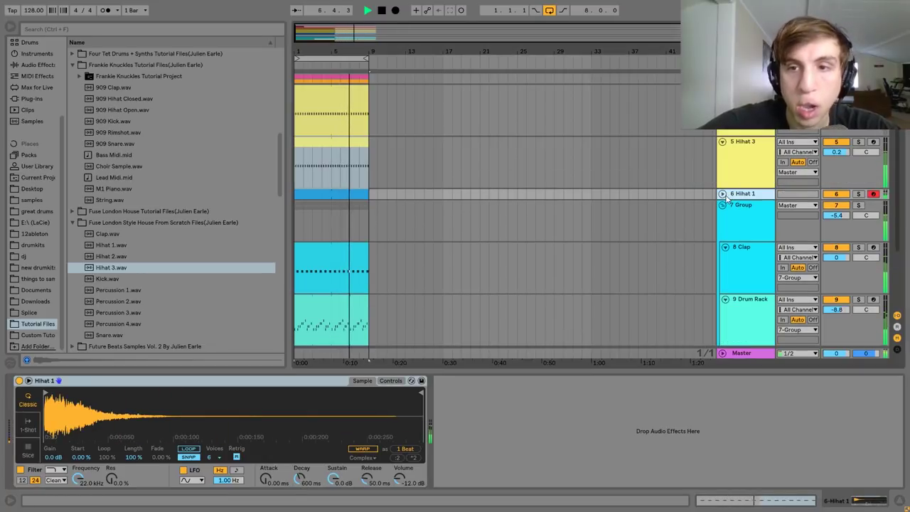
pyautogui.click(723, 142)
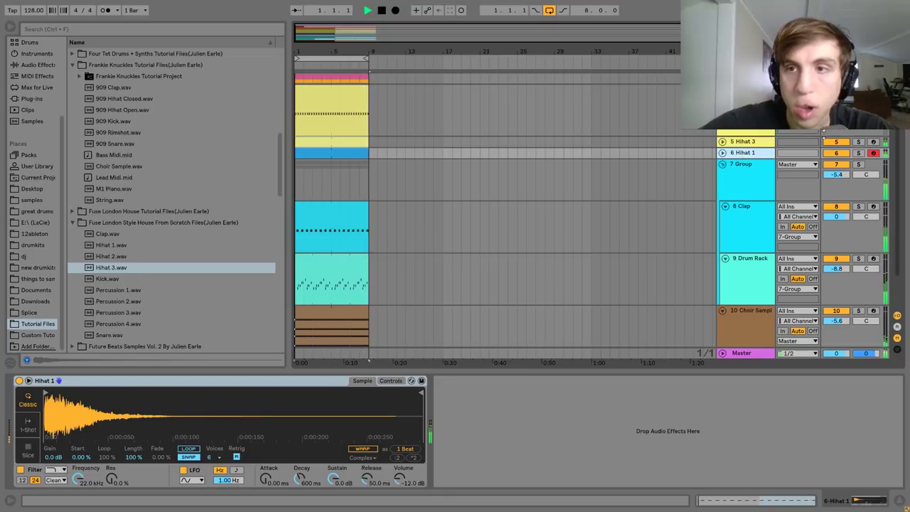
pyautogui.click(835, 142)
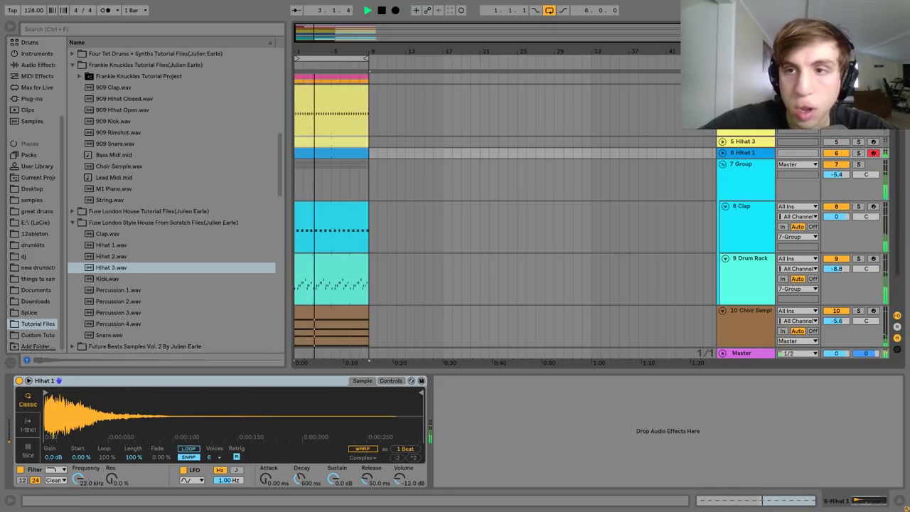
pyautogui.click(722, 165)
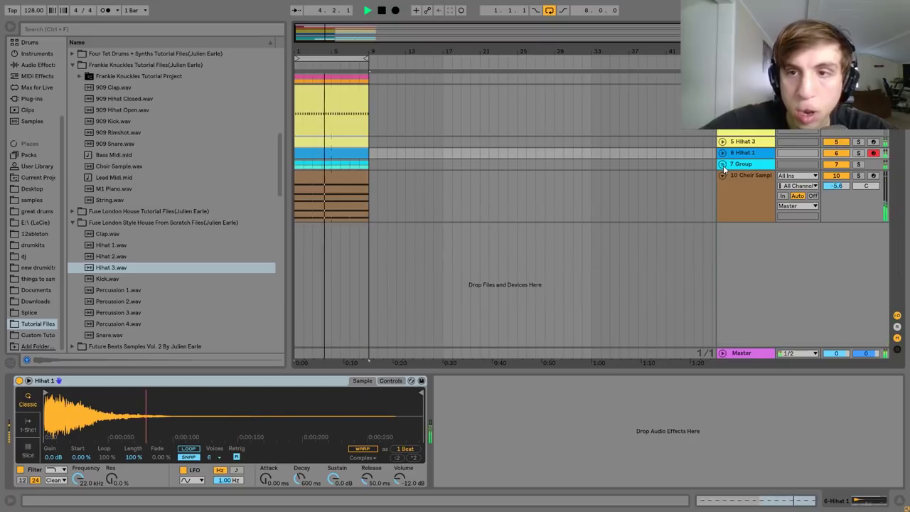
pyautogui.click(737, 164)
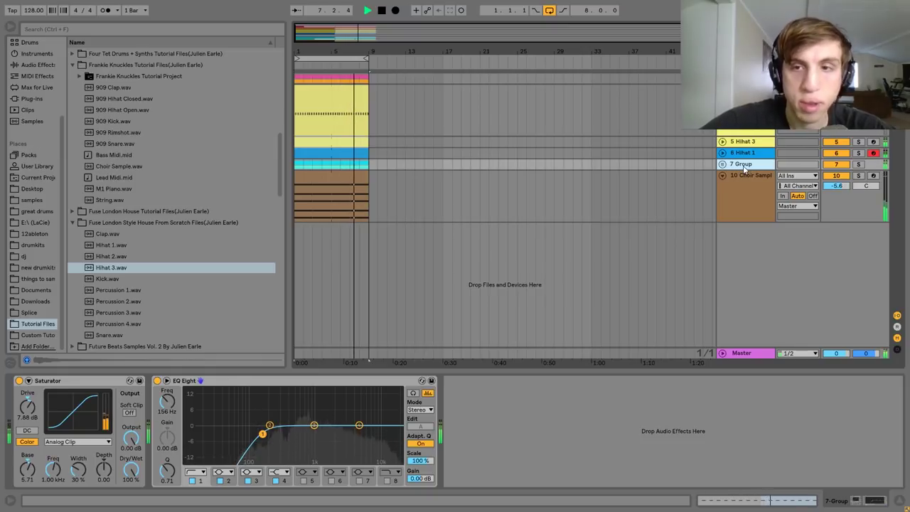
pyautogui.click(722, 175)
pyautogui.click(723, 142)
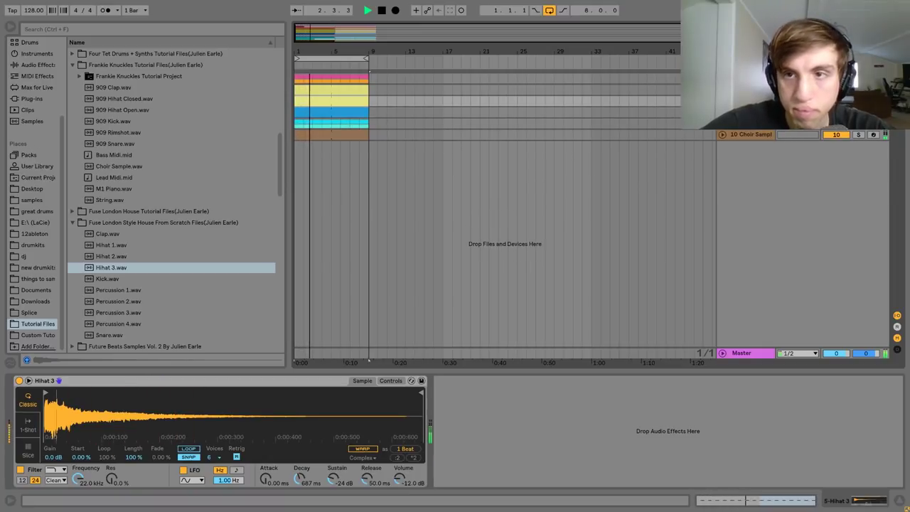
pyautogui.click(723, 78)
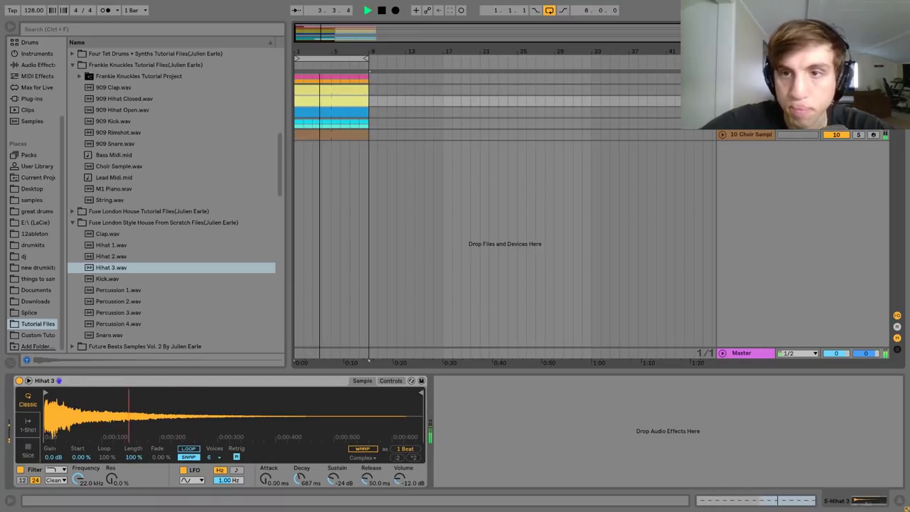
pyautogui.click(754, 126)
pyautogui.press('space')
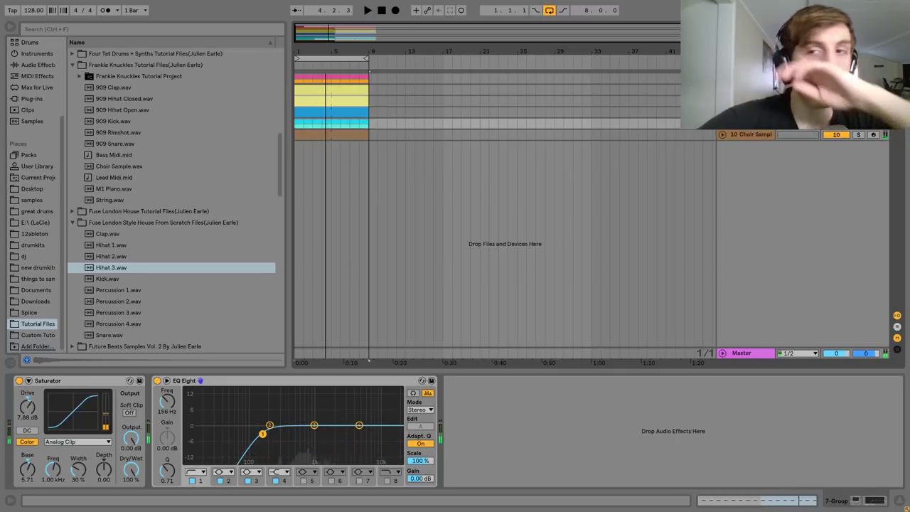
# Insert a MIDI track below Hihat 2, load Operator on it, and create a two-bar MIDI clip starting at bar 1.
pyautogui.click(752, 89)
pyautogui.hotkey('ctrl', 'shift', 't')
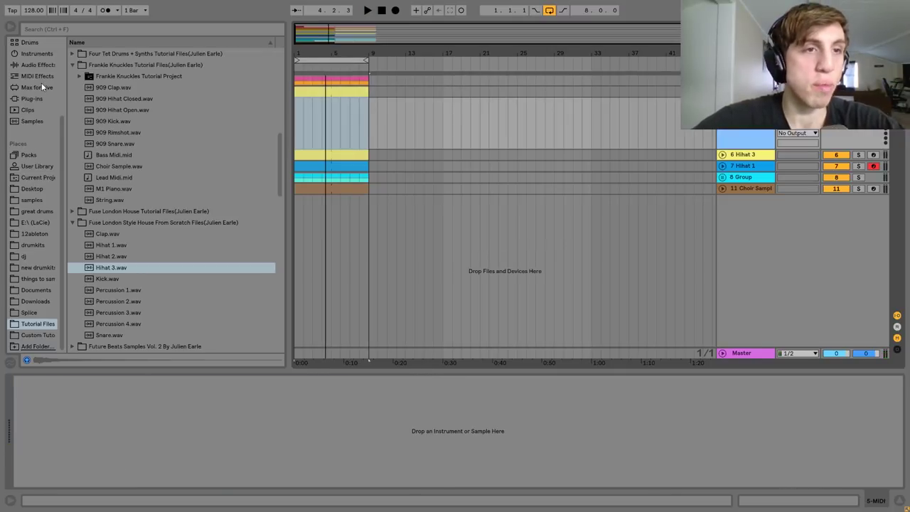
pyautogui.click(29, 54)
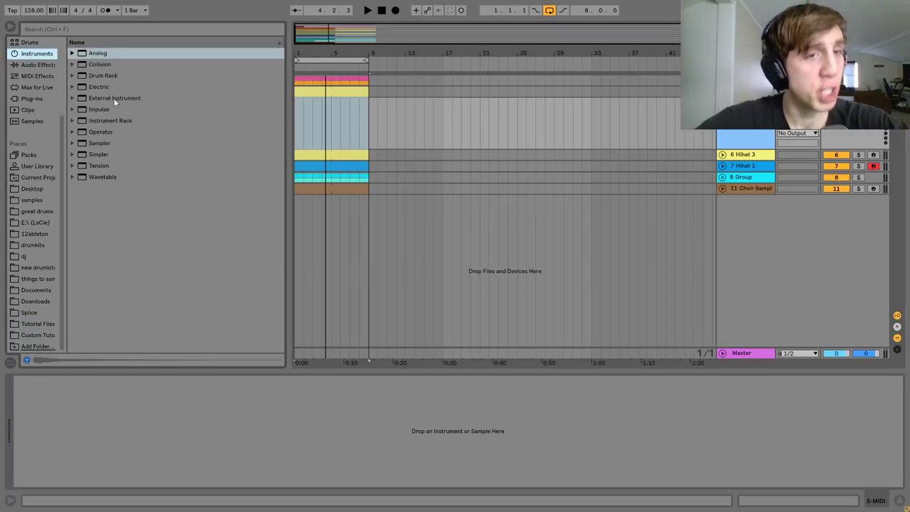
pyautogui.click(91, 132)
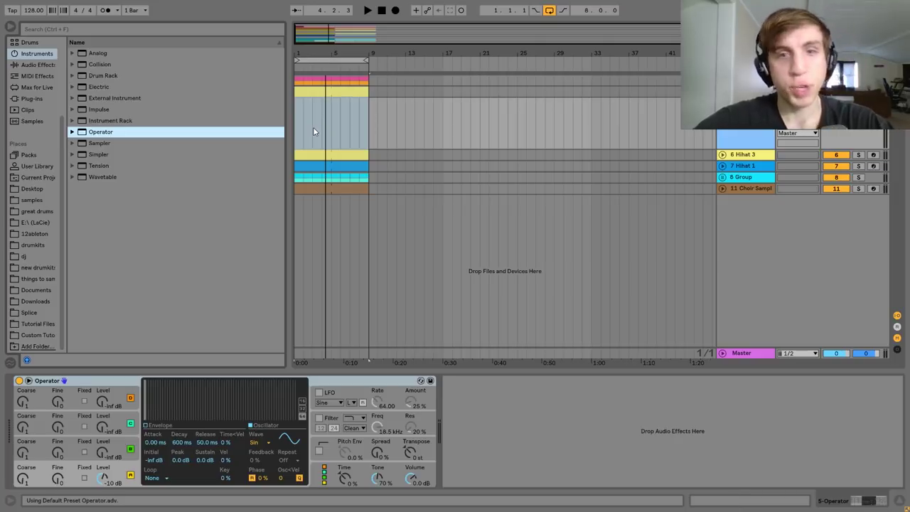
pyautogui.moveTo(315, 126); pyautogui.dragTo(290, 123)
pyautogui.hotkey('ctrl', 'shift', 'm')
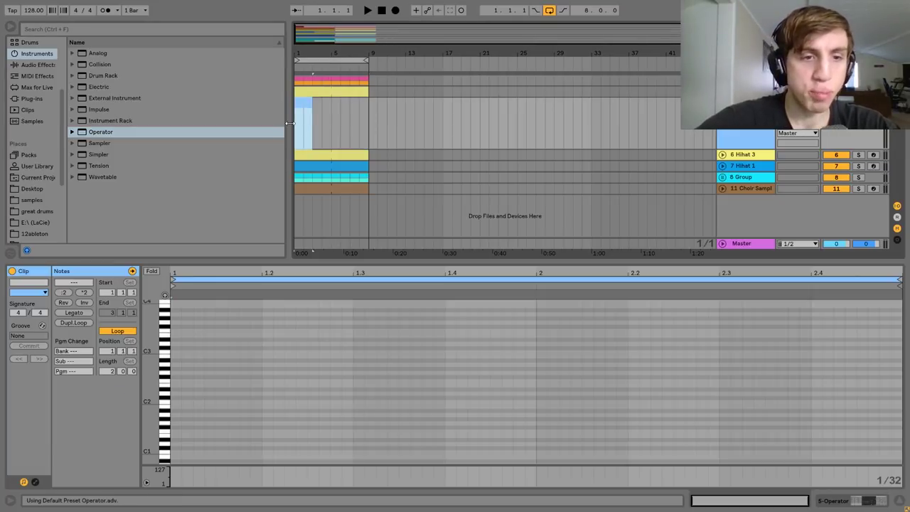
# Fill the two-bar clip with sixteenth-length D3 notes, every second one placed slightly late for swing, by duplicating the first pair.
pyautogui.doubleClick(177, 343)
pyautogui.hotkey('shift', 'Right')
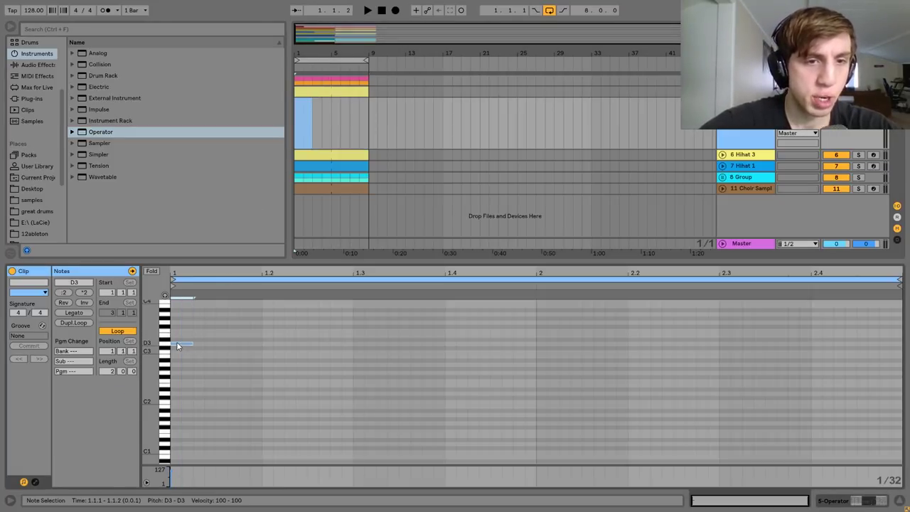
pyautogui.hotkey('ctrl', 'd')
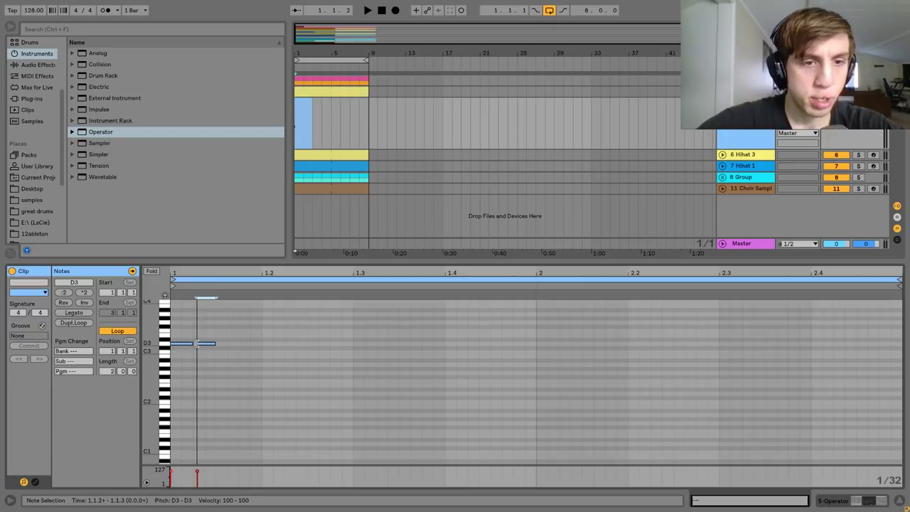
pyautogui.hotkey('ctrl', 'a')
pyautogui.hotkey('ctrl', 'd')
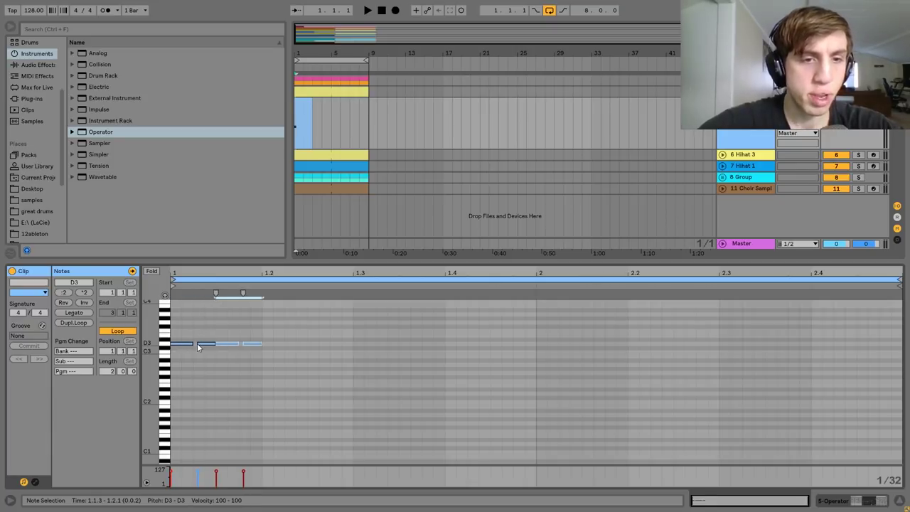
pyautogui.hotkey('ctrl', 'a')
pyautogui.hotkey('ctrl', 'd')
pyautogui.hotkey('ctrl', 'a')
pyautogui.hotkey('ctrl', 'd')
pyautogui.press('space')
pyautogui.hotkey('ctrl', 'd')
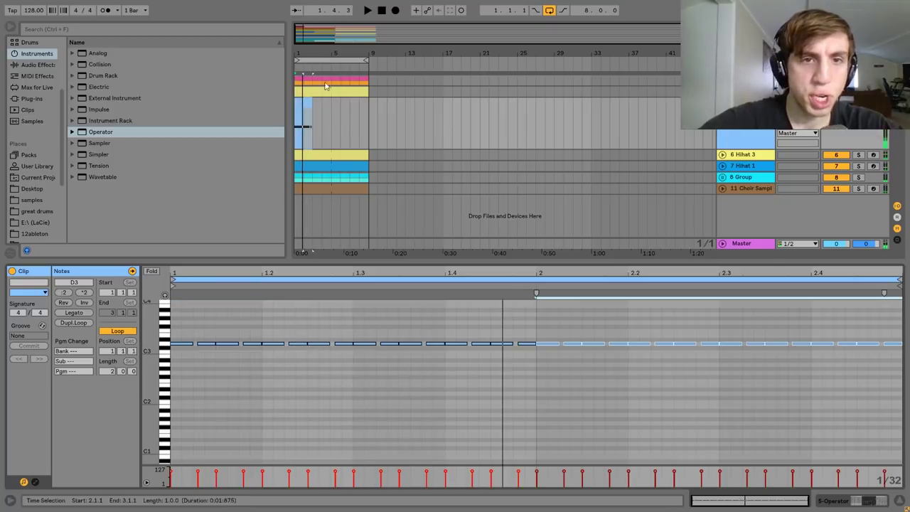
# Extend the Operator clip to eight bars, solo its track, and show the Operator device.
pyautogui.moveTo(310, 104); pyautogui.dragTo(370, 106)
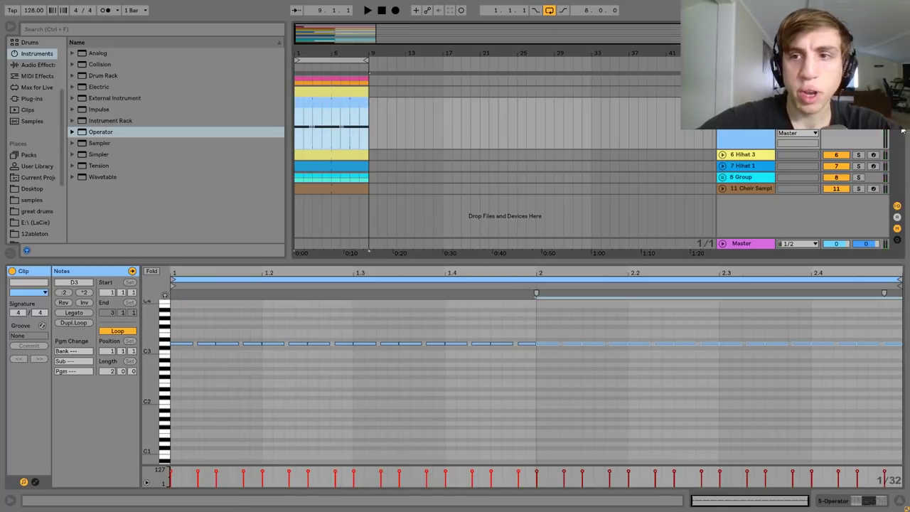
pyautogui.hotkey('ctrl', 's')
pyautogui.hotkey('shift', 'Tab')
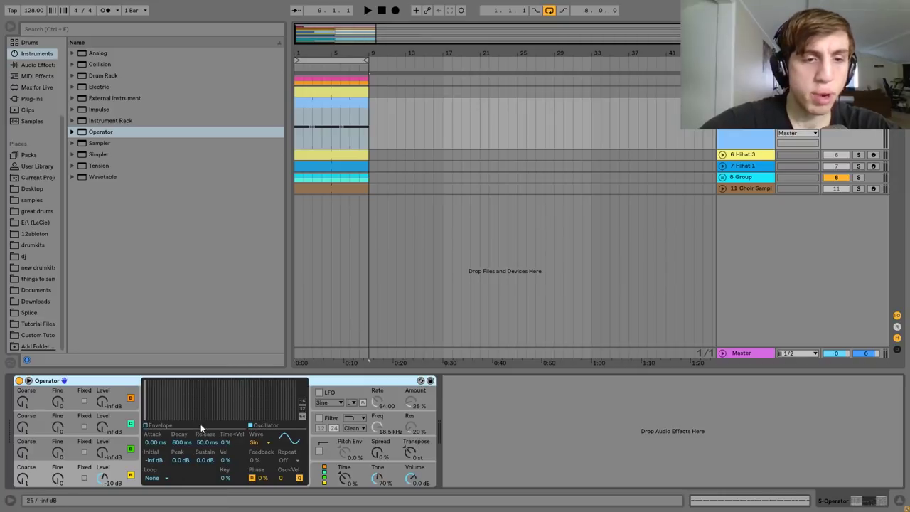
# Set Operator's oscillator to white noise with Attack 25.2 ms, Decay 174 ms and Sustain -inf dB.
pyautogui.click(267, 444)
pyautogui.click(266, 426)
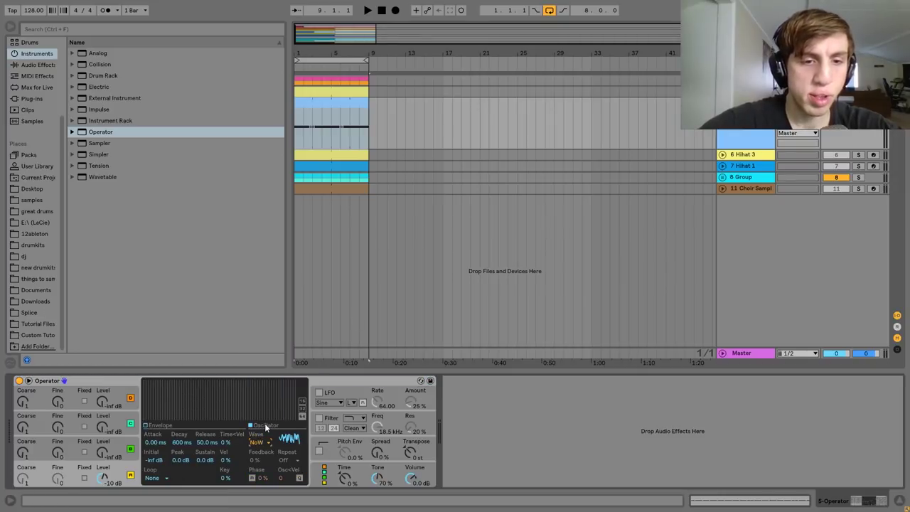
pyautogui.press('space')
pyautogui.click(207, 459)
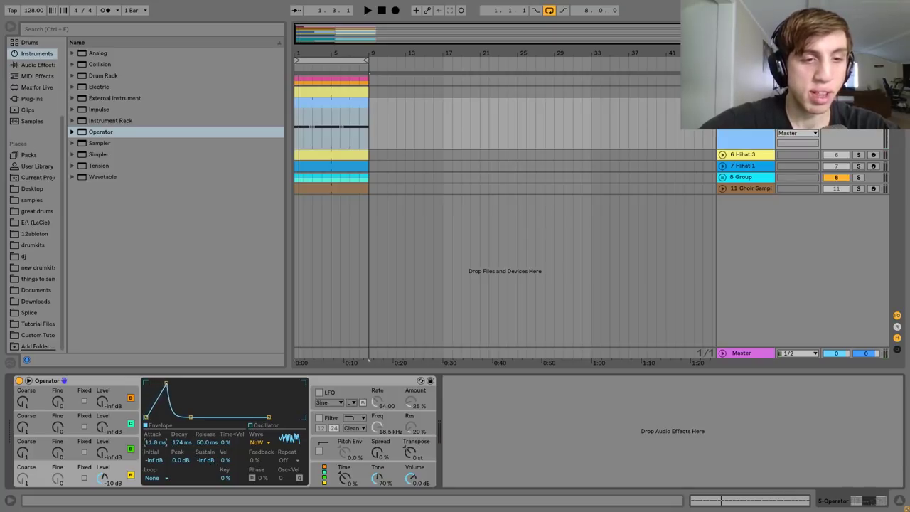
pyautogui.press('space')
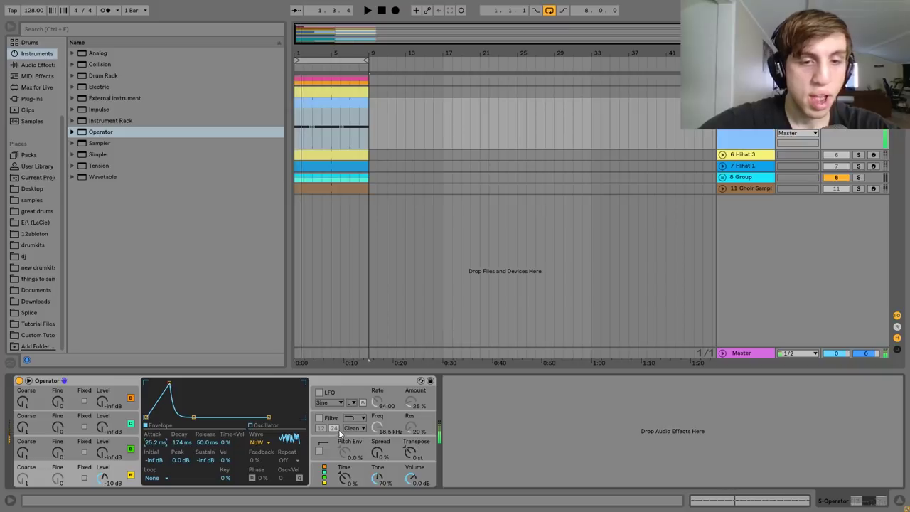
# Enable Operator's filter as a 24 dB band-pass at 5.17 kHz and play the noise with the full beat.
pyautogui.click(336, 424)
pyautogui.click(354, 418)
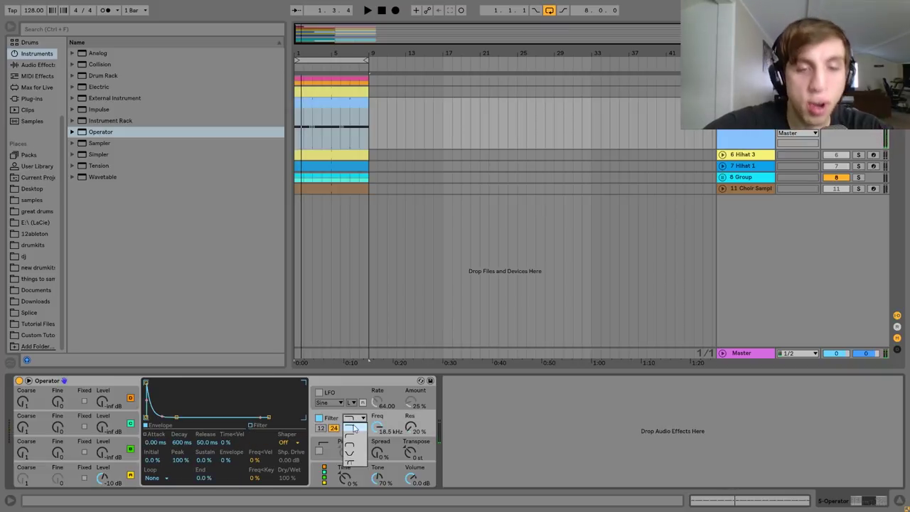
pyautogui.click(358, 448)
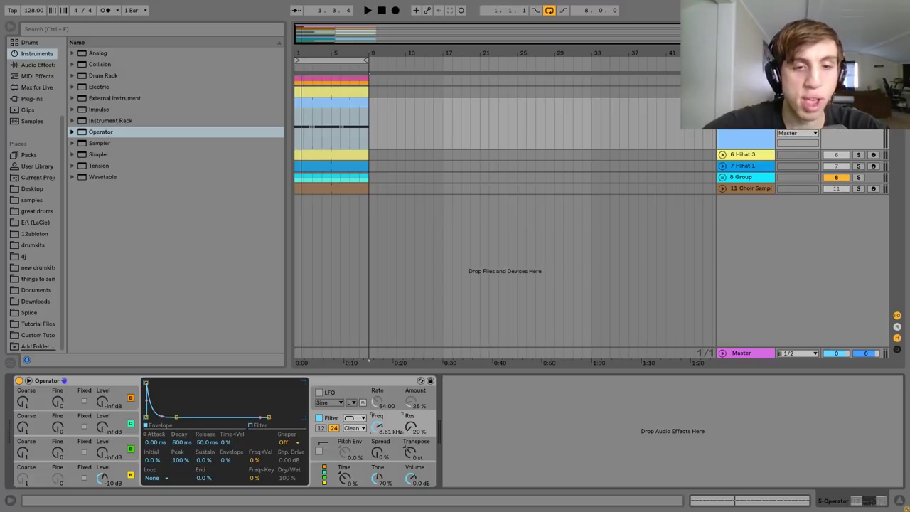
pyautogui.press('space')
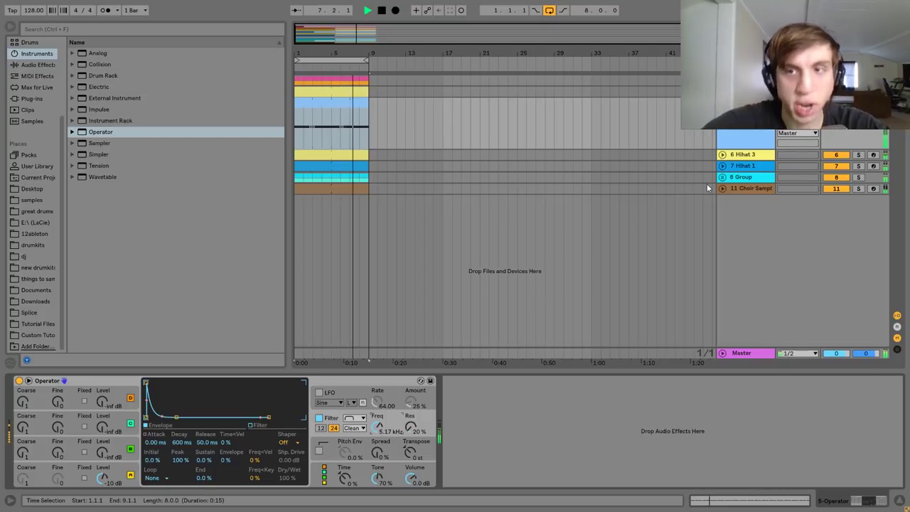
# Group the three hi-hat tracks and the Operator noise track, then stop playback.
pyautogui.click(750, 166)
pyautogui.keyDown('shift'); pyautogui.click(751, 92); pyautogui.keyUp('shift')
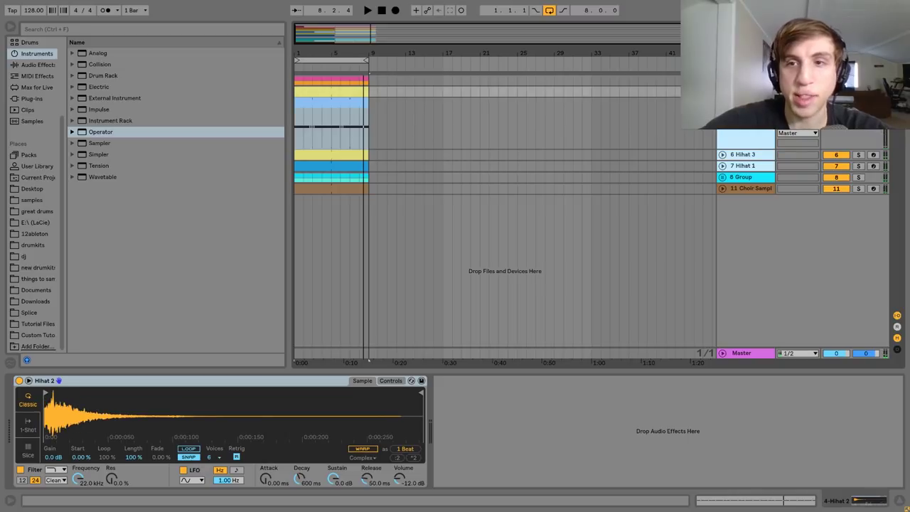
pyautogui.hotkey('ctrl', 'g')
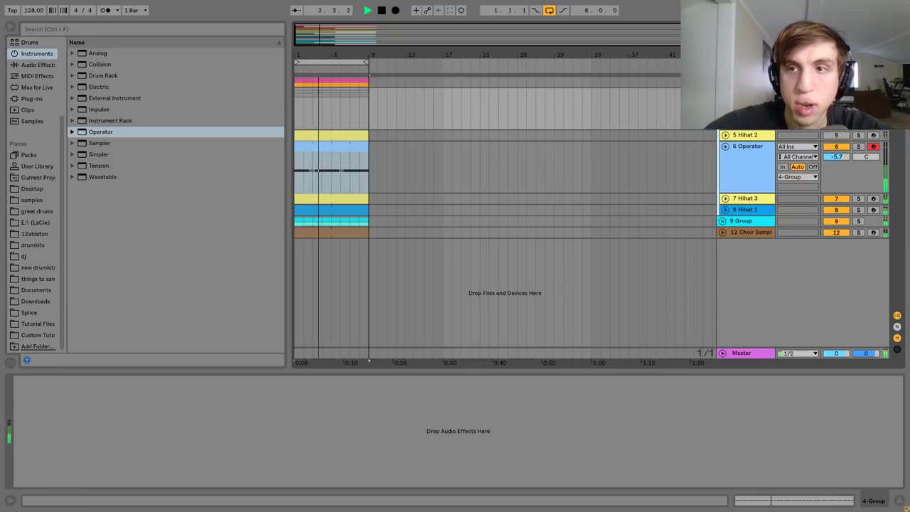
pyautogui.press('space')
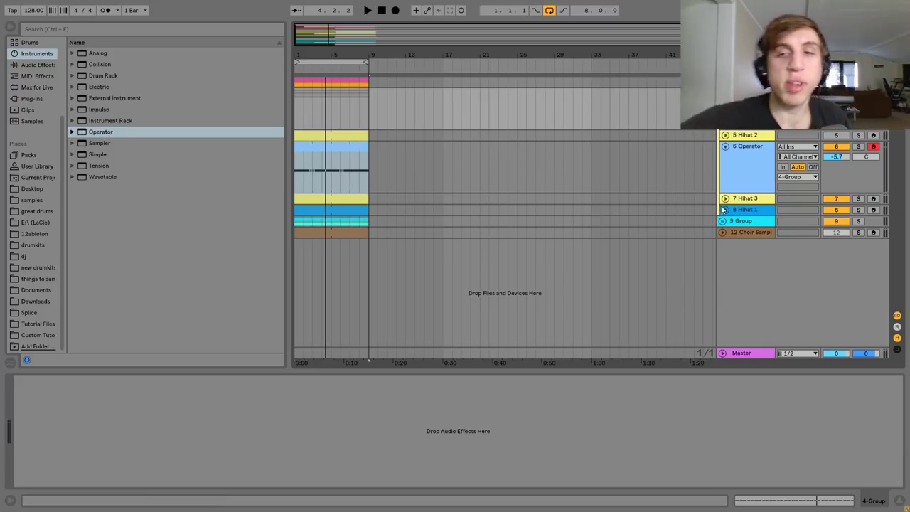
# Expand the clap and percussion group and review the effect chains on the existing groups.
pyautogui.click(739, 222)
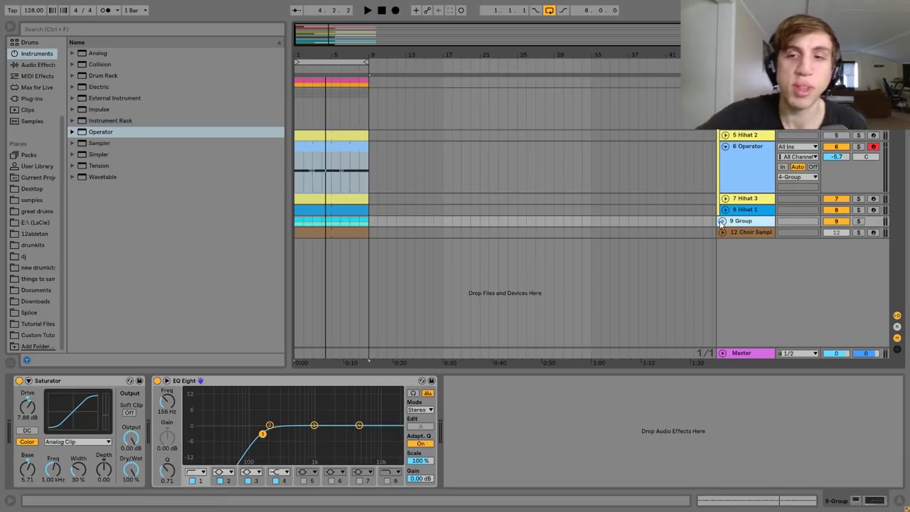
pyautogui.click(721, 221)
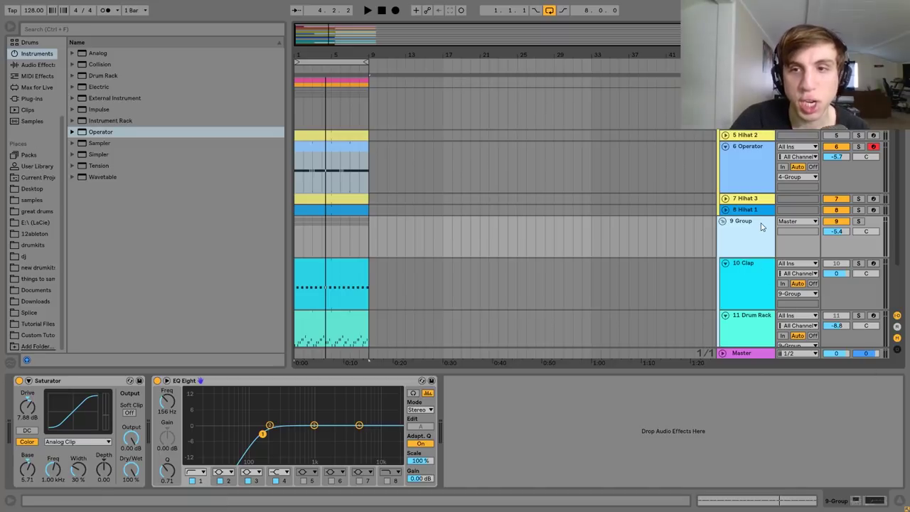
pyautogui.click(743, 97)
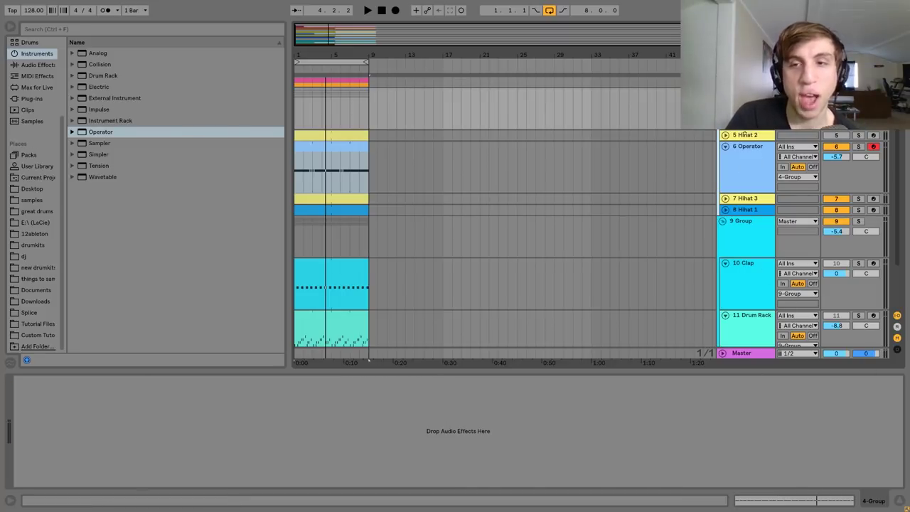
pyautogui.click(743, 82)
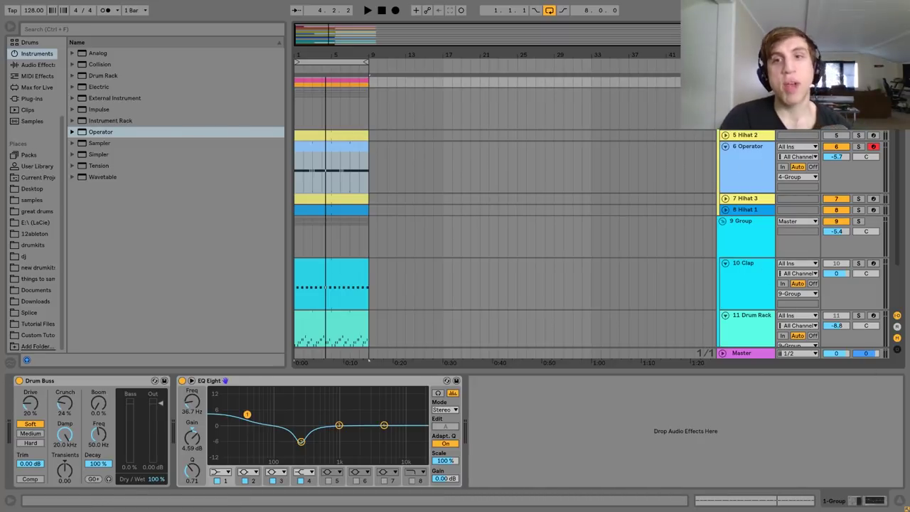
# Add Drum Buss to the hi-hat group during playback, with Crunch at 20 % and Damp at 20.0 kHz.
pyautogui.click(743, 96)
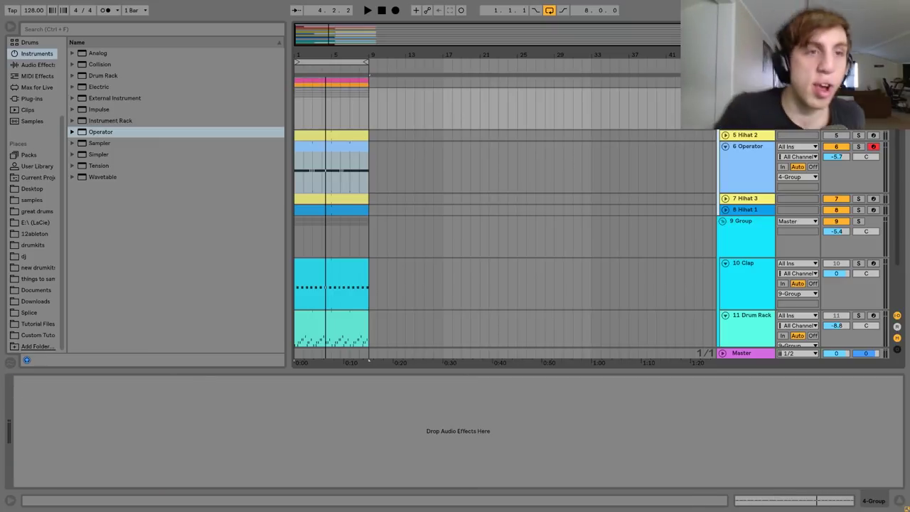
pyautogui.click(32, 65)
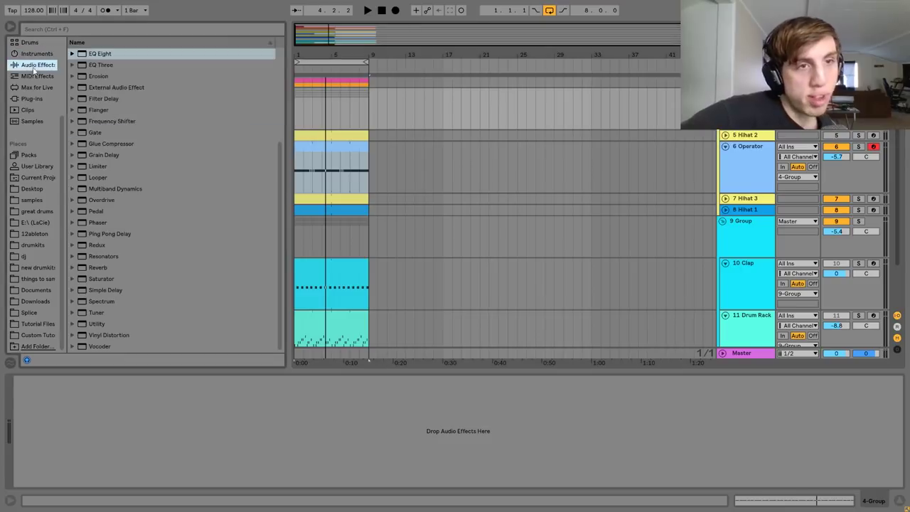
pyautogui.press('space')
pyautogui.scroll(4, 113, 131)
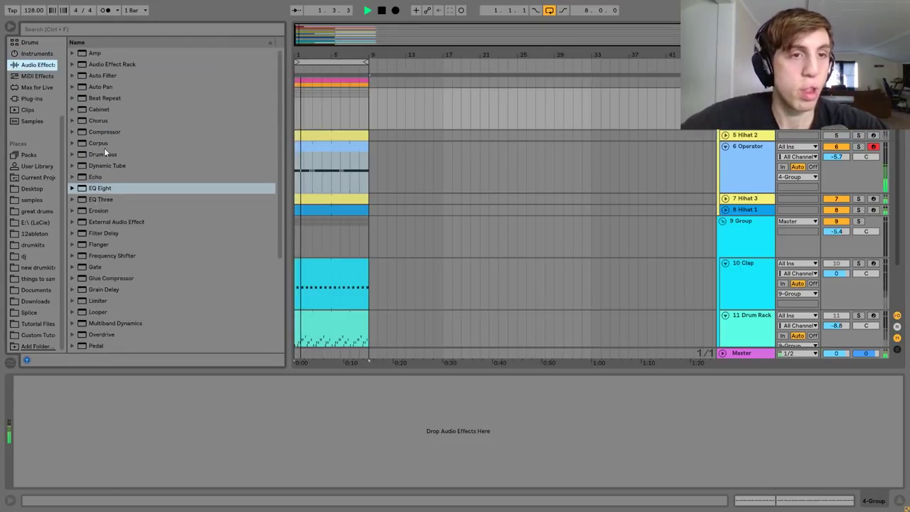
pyautogui.doubleClick(103, 154)
pyautogui.moveTo(66, 435); pyautogui.dragTo(66, 398)
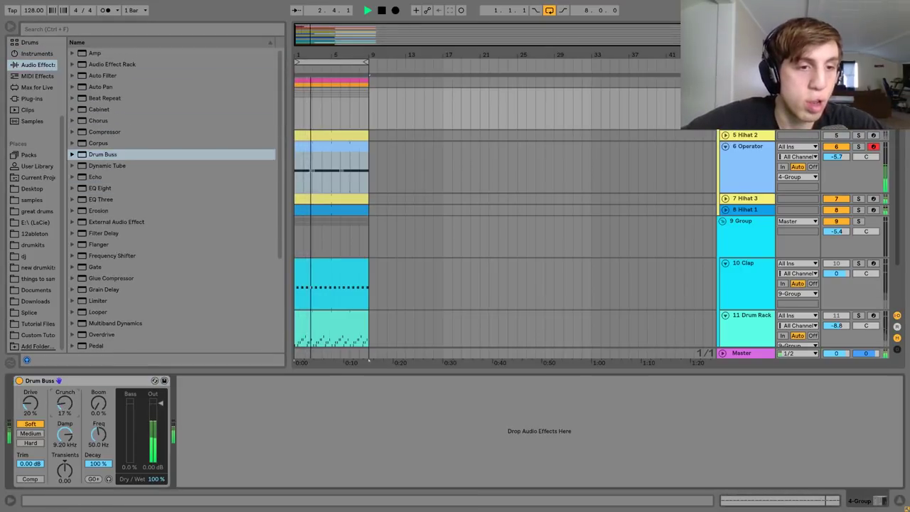
# Add EQ Eight to the hi-hat group and make band 1 a low-cut filter at 225 Hz.
pyautogui.doubleClick(104, 188)
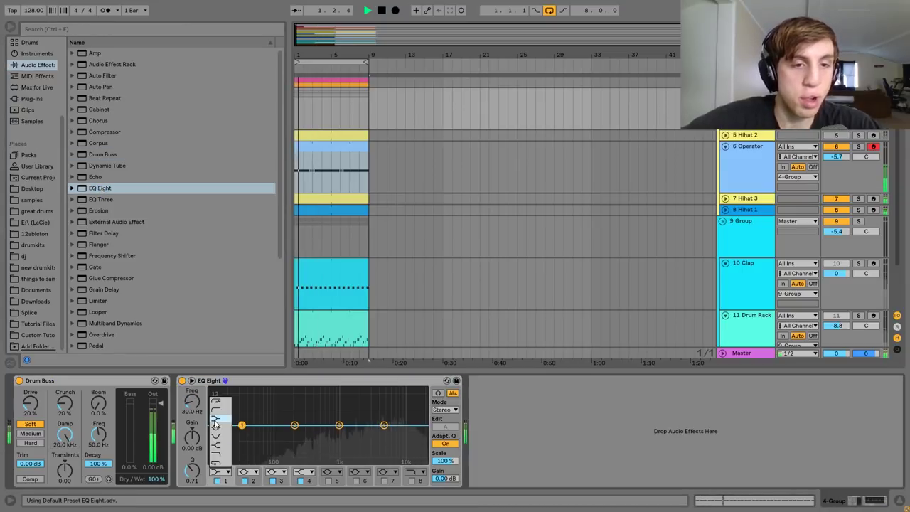
pyautogui.click(216, 425)
pyautogui.moveTo(242, 425); pyautogui.dragTo(297, 433)
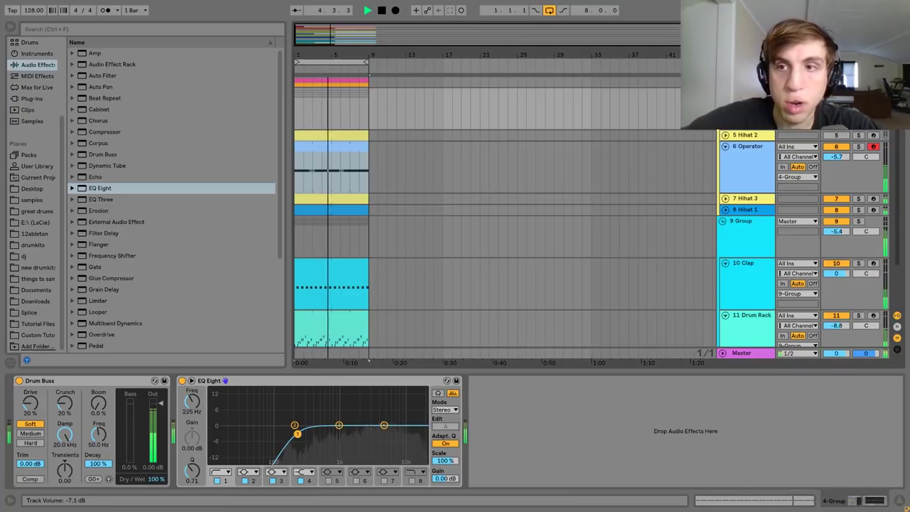
# Set the clap and percussion group's volume to -4.2 dB and collapse both it and the hi-hat group.
pyautogui.scroll(-2, 765, 153)
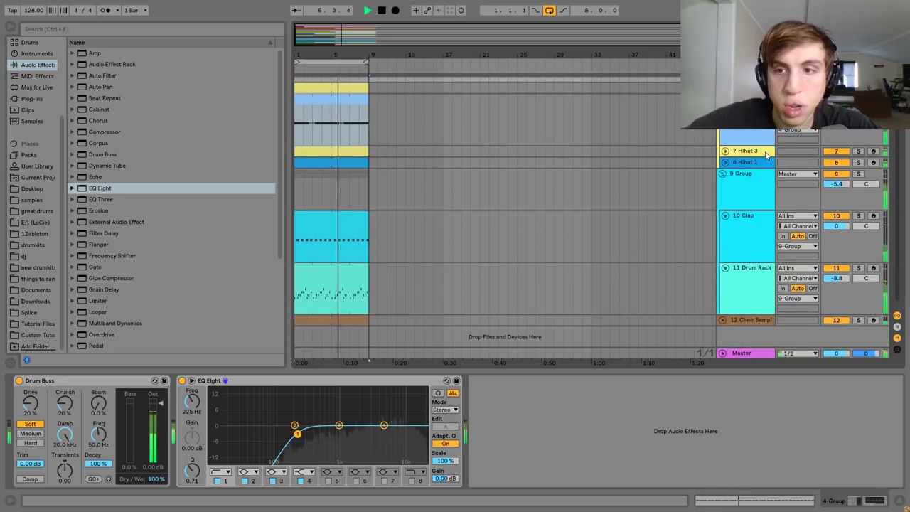
pyautogui.click(750, 188)
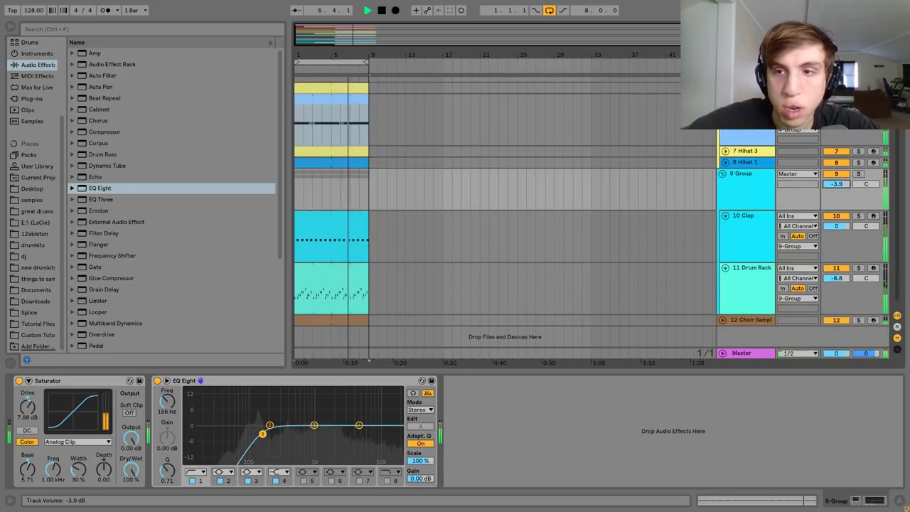
pyautogui.moveTo(837, 185); pyautogui.dragTo(837, 187)
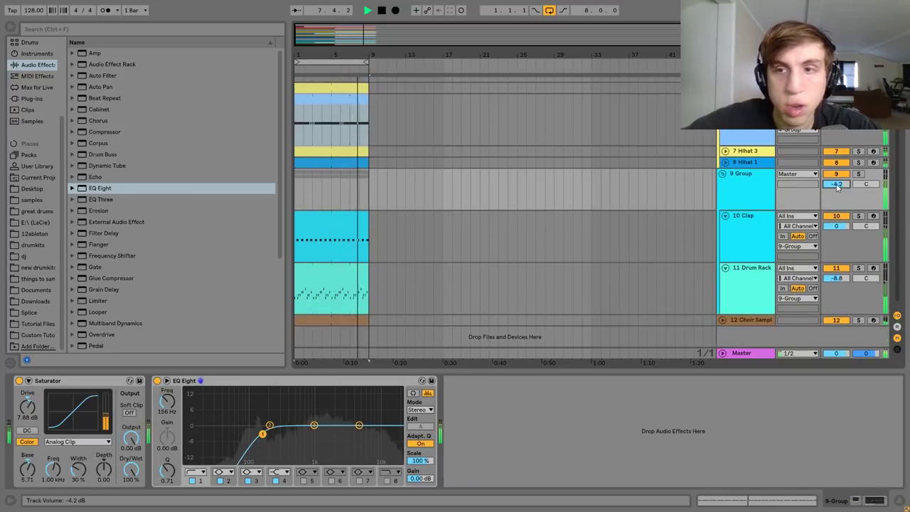
pyautogui.click(723, 174)
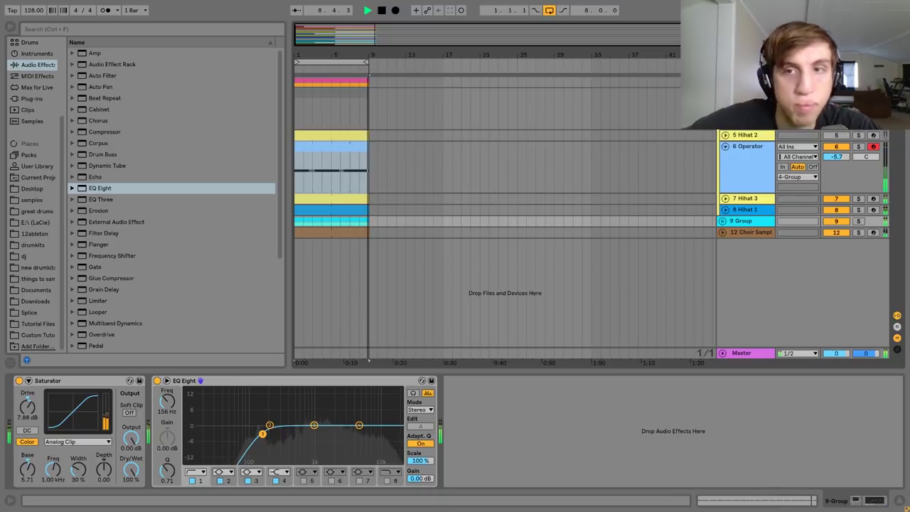
pyautogui.click(723, 92)
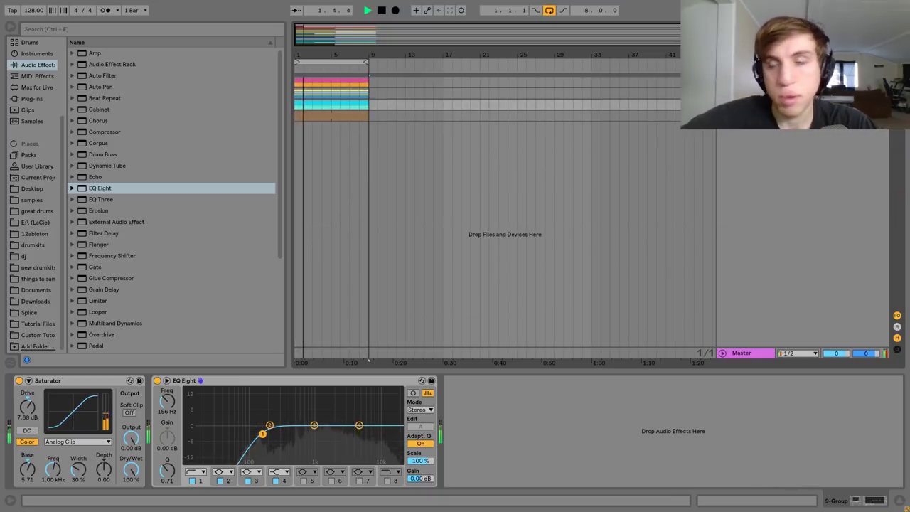
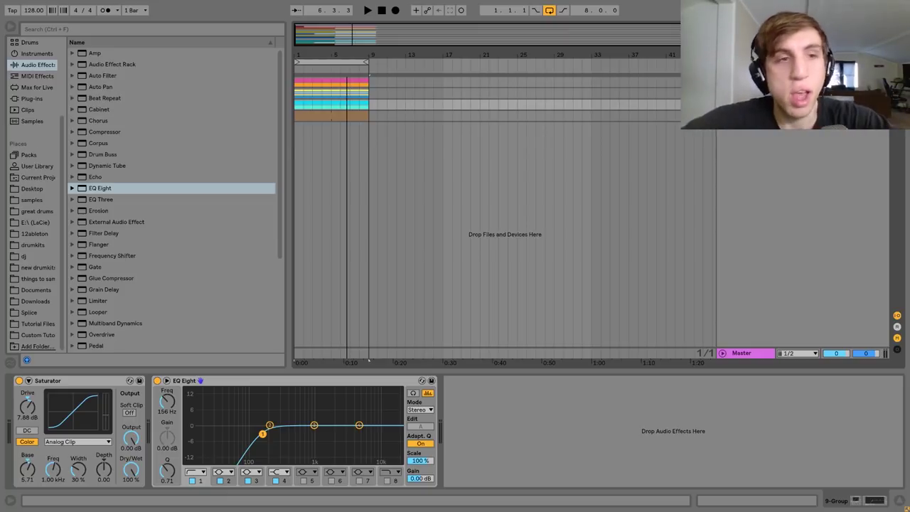
# Add a MIDI track above the choir sample track and load the Operator instrument onto it.
pyautogui.hotkey('ctrl', 'shift', 't')
pyautogui.click(29, 54)
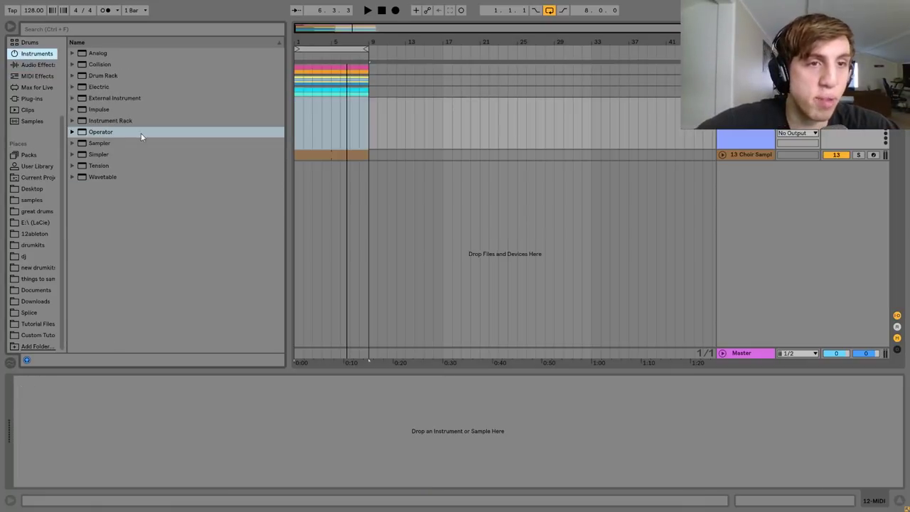
pyautogui.doubleClick(94, 136)
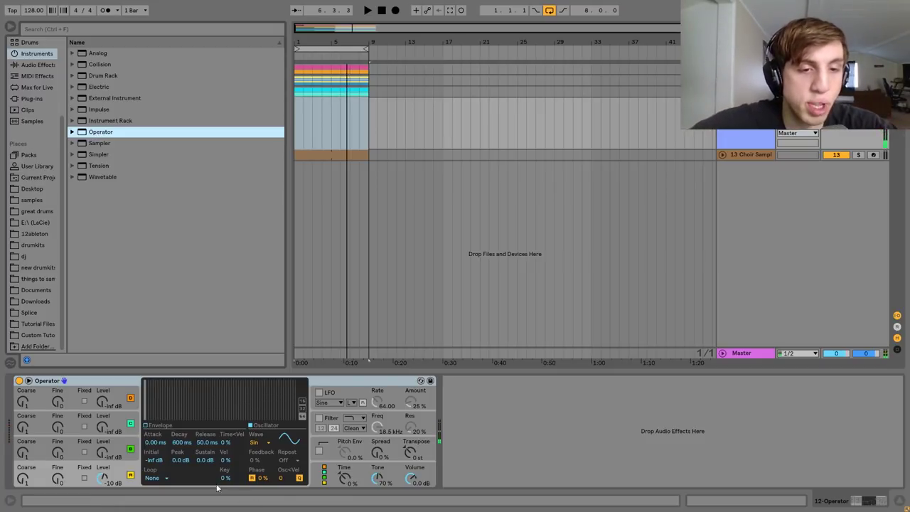
# Set Operator's oscillator A sustain to -inf dB, and oscillators B and C to coarse 2 with levels of -22 and -26 dB.
pyautogui.moveTo(206, 460); pyautogui.dragTo(206, 498)
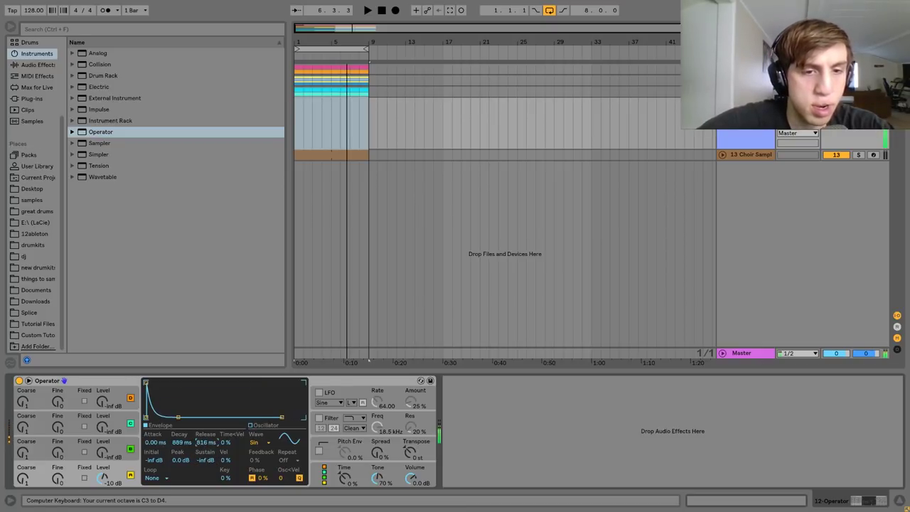
pyautogui.click(113, 458)
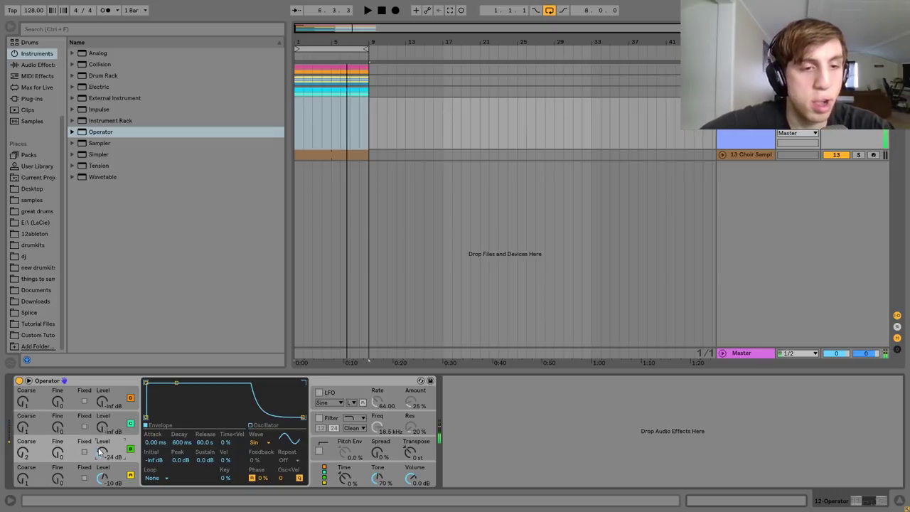
pyautogui.moveTo(101, 430); pyautogui.dragTo(102, 416)
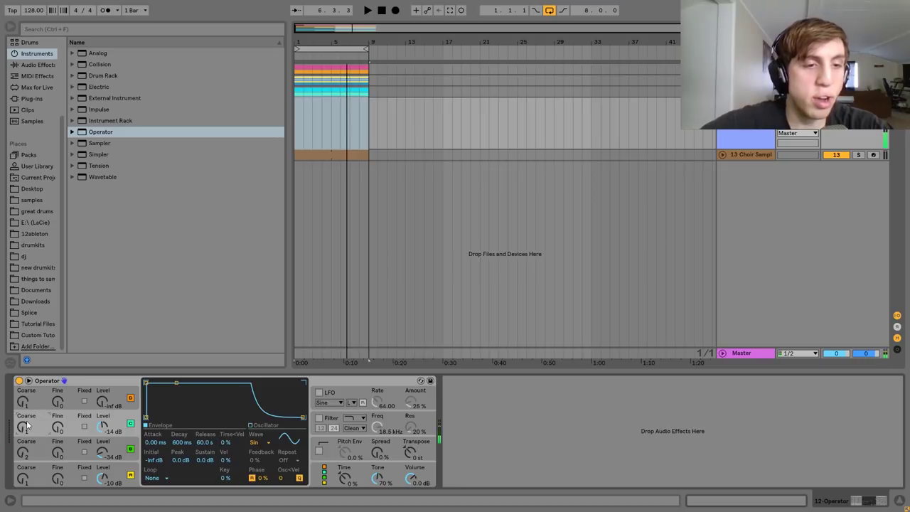
pyautogui.click(137, 458)
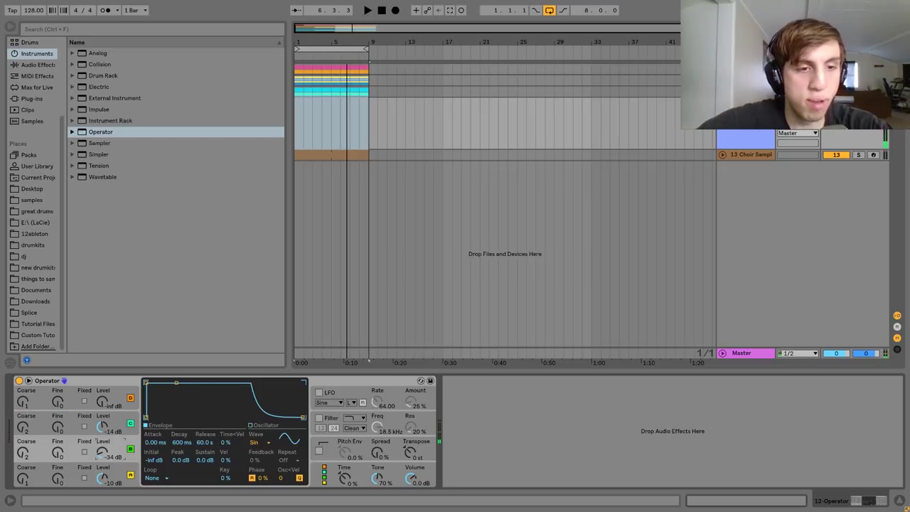
pyautogui.click(126, 416)
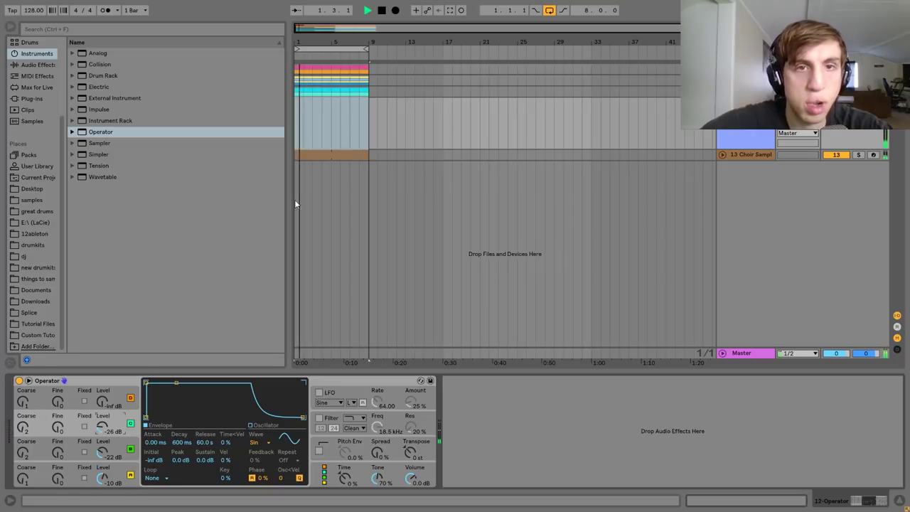
# Create an eight-bar MIDI clip on the Operator track and add an eighth note at G#3 on 1.1.3.
pyautogui.click(365, 124)
pyautogui.press('space')
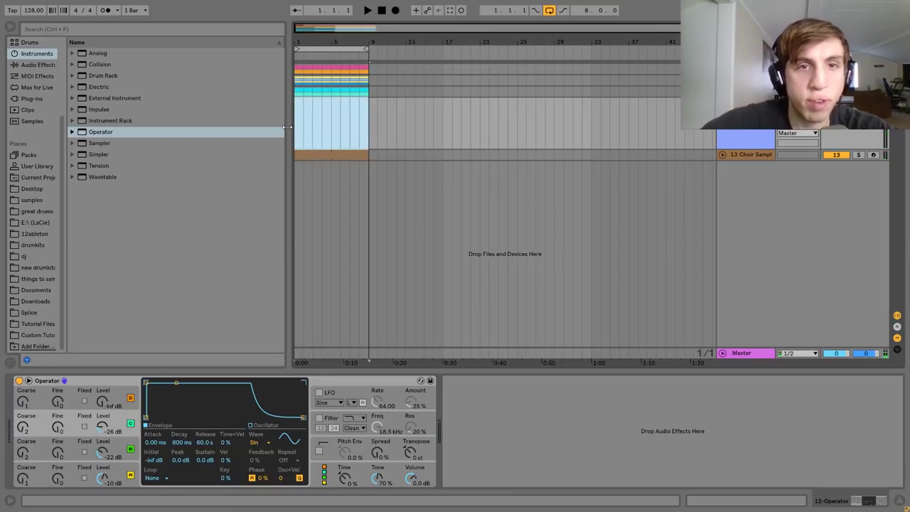
pyautogui.hotkey('shift', 'Tab')
pyautogui.moveTo(171, 410); pyautogui.dragTo(182, 398)
pyautogui.doubleClick(187, 389)
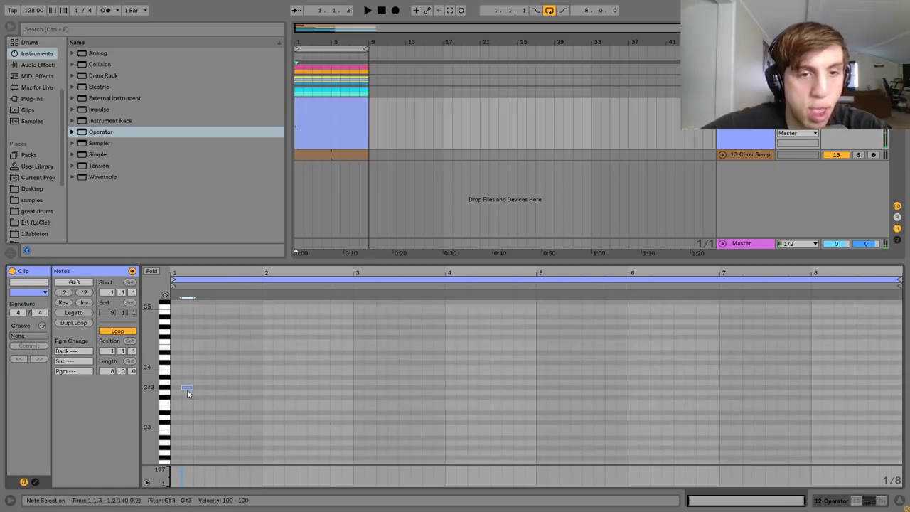
# Lower the note to G3, move it to the start of bar 1 and audition it.
pyautogui.press('Right')
pyautogui.press('Right')
pyautogui.press('Right')
pyautogui.press('Down')
pyautogui.press('space')
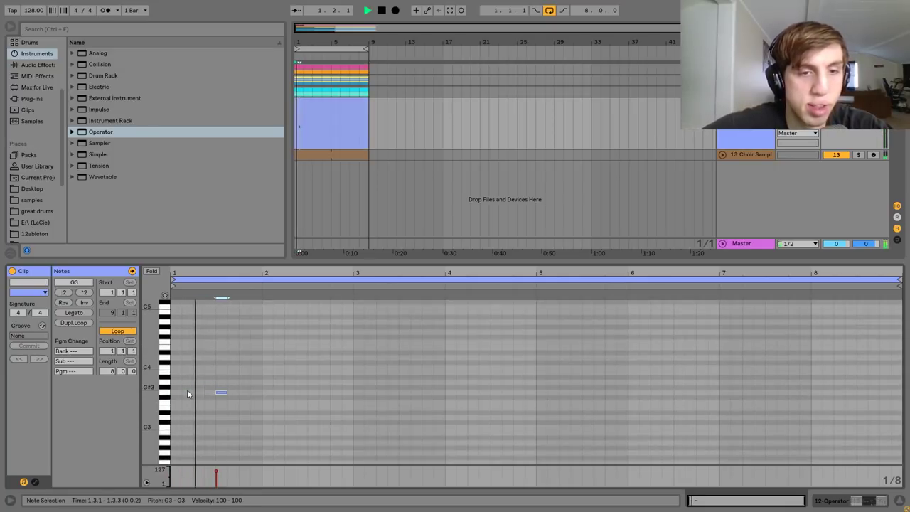
pyautogui.press('Left')
pyautogui.press('Left')
pyautogui.press('Left')
pyautogui.press('Left')
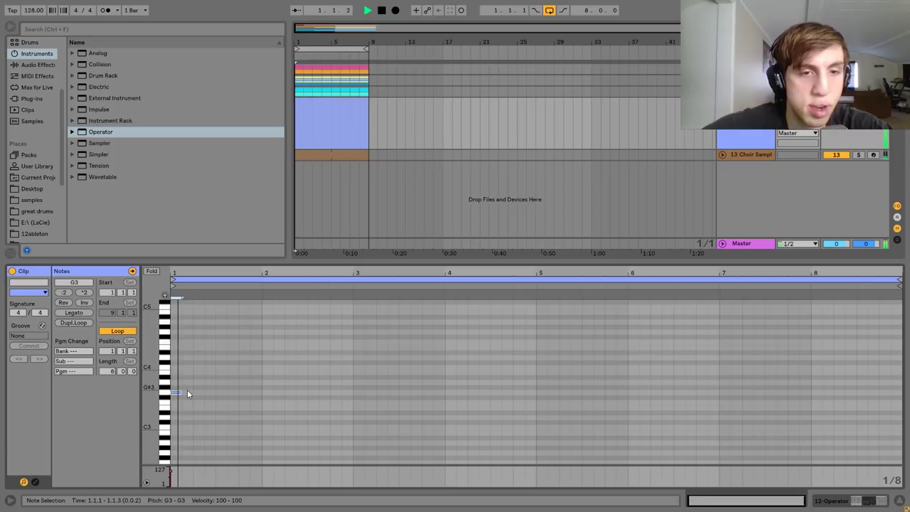
pyautogui.press('space')
pyautogui.press('space')
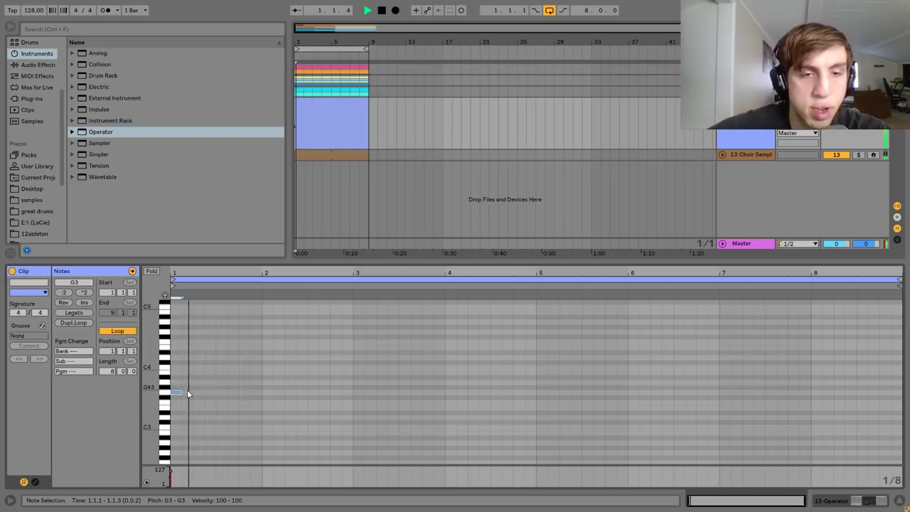
pyautogui.press('space')
# Duplicate the G3 note, move the copy to 1.4.3 and raise it to A#4, auditioning it with the beat.
pyautogui.hotkey('ctrl', 'd')
pyautogui.press('Right')
pyautogui.press('Right')
pyautogui.press('Right')
pyautogui.press('Right')
pyautogui.press('Right')
pyautogui.press('Right')
pyautogui.press('space')
pyautogui.press('Up')
pyautogui.press('Up')
pyautogui.press('Up')
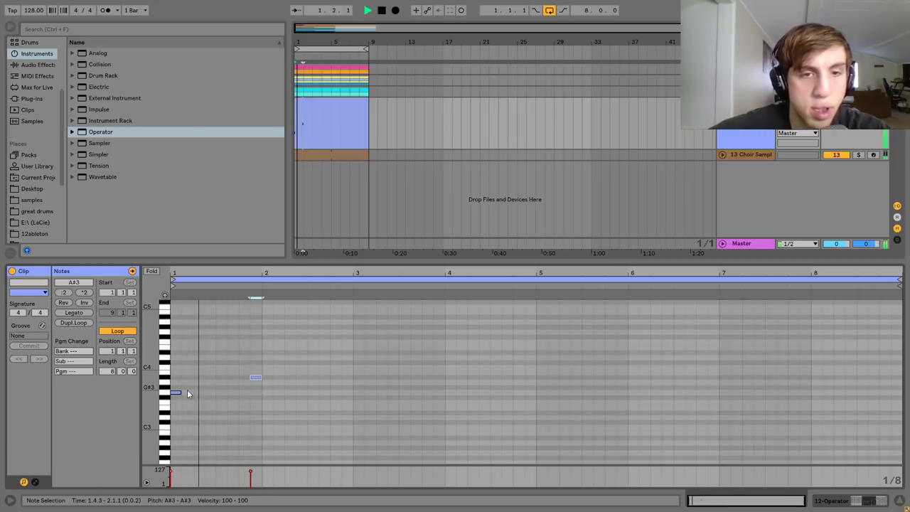
pyautogui.hotkey('shift', 'Up')
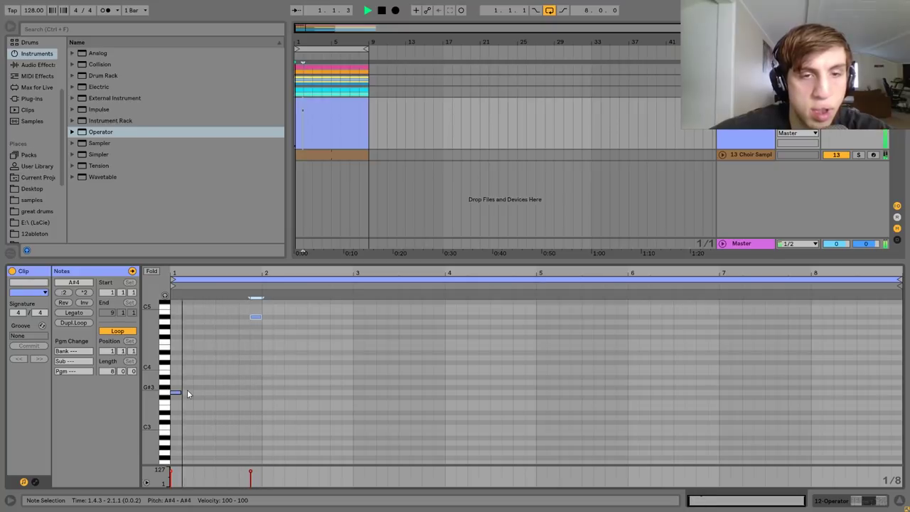
pyautogui.press('space')
pyautogui.press('space')
pyautogui.press('space')
# Retune the second note to D4 and move it back to 1.3.1, listening to the result.
pyautogui.press('Up')
pyautogui.press('Up')
pyautogui.press('Up')
pyautogui.press('Up')
pyautogui.hotkey('shift', 'Down')
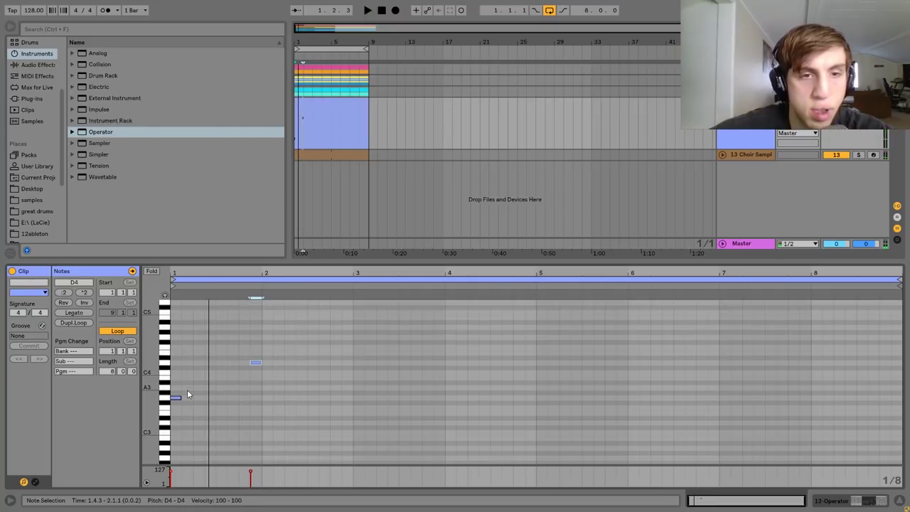
pyautogui.press('space')
pyautogui.press('Left')
pyautogui.press('Left')
pyautogui.press('Left')
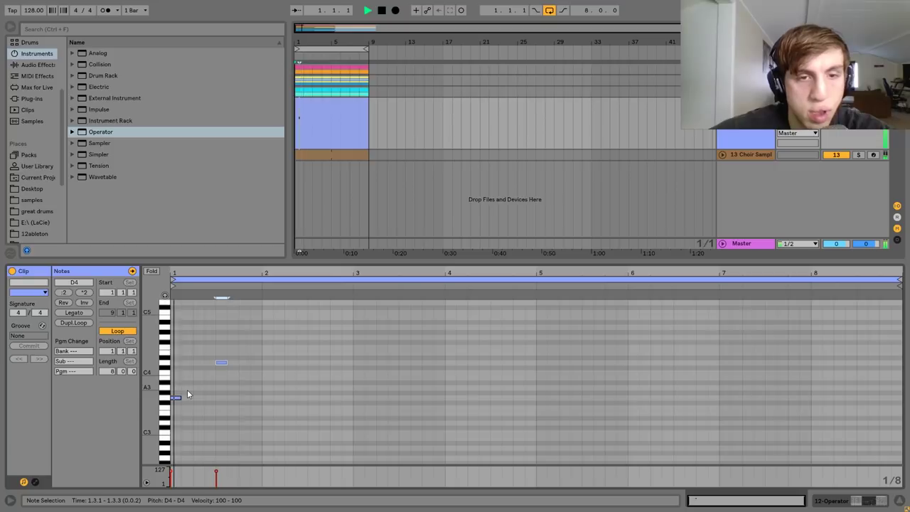
pyautogui.press('space')
pyautogui.press('space')
# Duplicate the D4 note, place the copy at 1.4.3 and lower it to A3.
pyautogui.hotkey('ctrl', 'd')
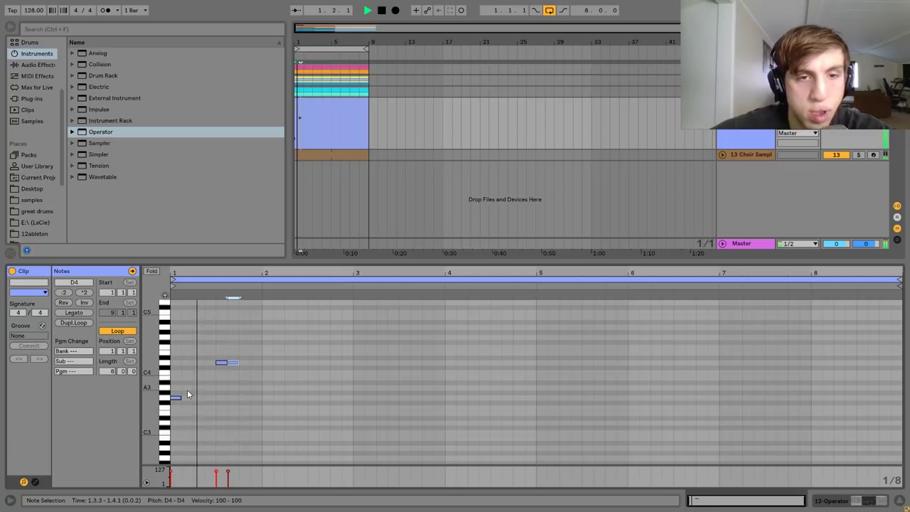
pyautogui.press('Right')
pyautogui.press('Right')
pyautogui.press('Down')
pyautogui.press('Down')
pyautogui.press('Down')
pyautogui.press('Down')
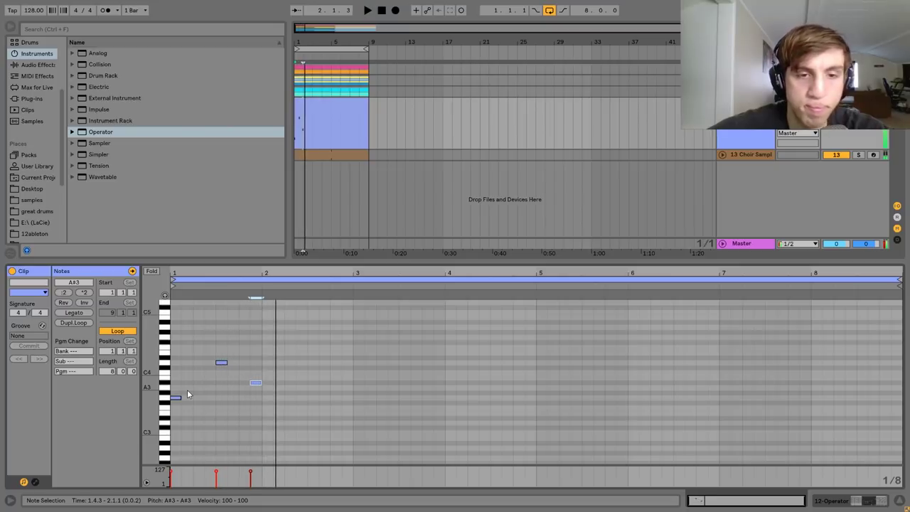
pyautogui.press('Down')
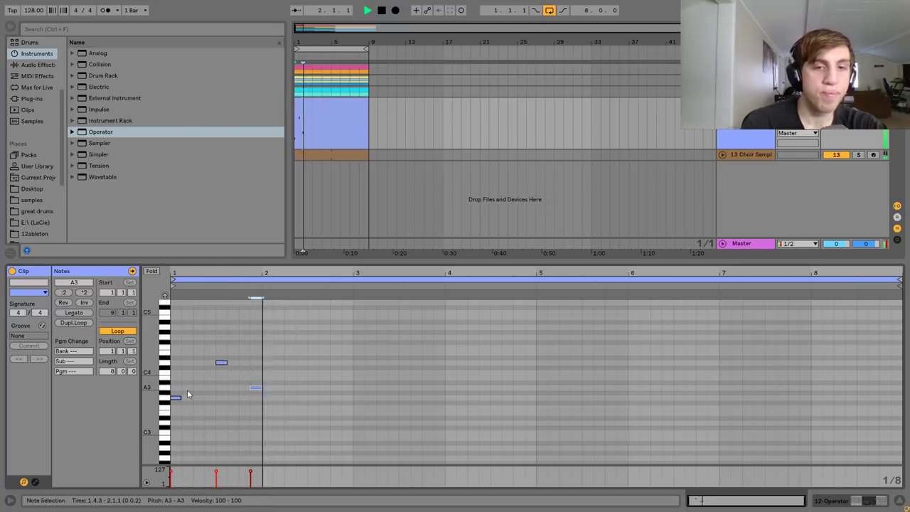
pyautogui.press('space')
pyautogui.press('space')
# Duplicate the A3 note, place the copy at 2.2.1 and raise it to C4.
pyautogui.hotkey('ctrl', 'd')
pyautogui.press('Right')
pyautogui.press('Right')
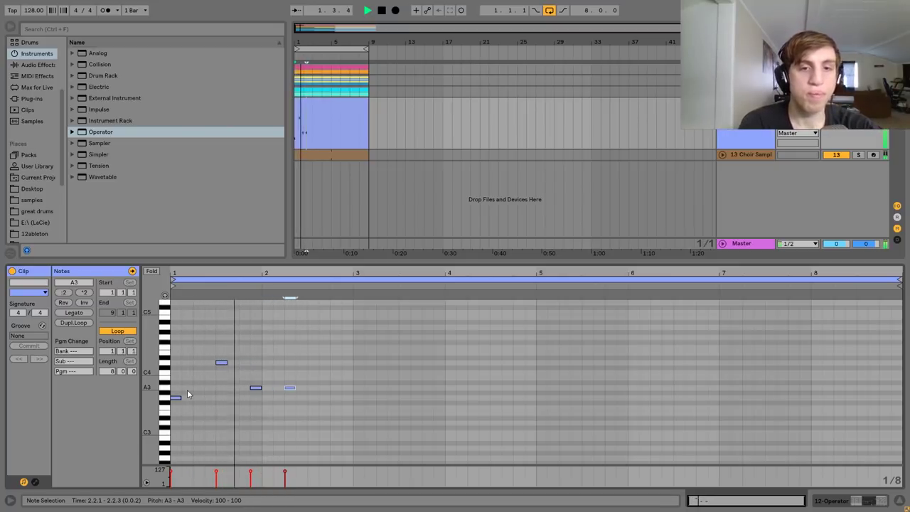
pyautogui.press('Up')
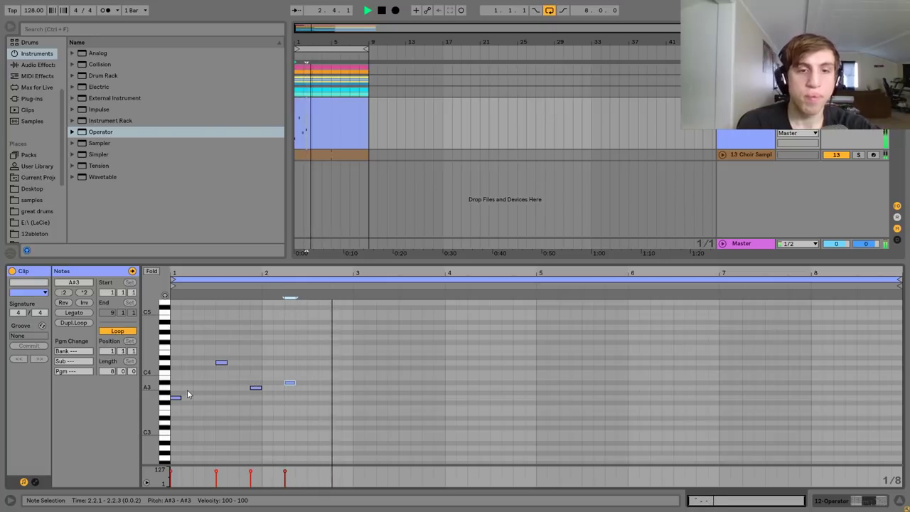
pyautogui.press('space')
pyautogui.press('space')
pyautogui.press('Up')
pyautogui.press('Up')
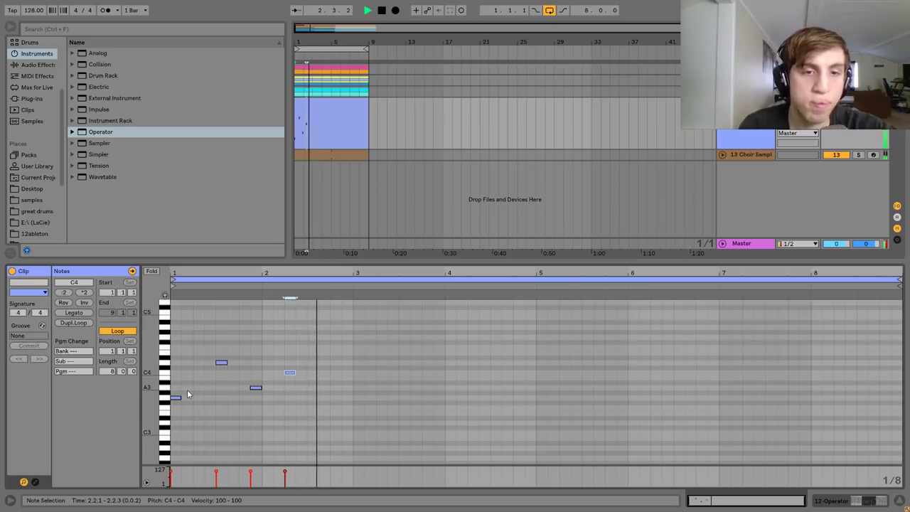
# Audition the fourth note at other pitches, keep it at C4 and move it to 2.1.3.
pyautogui.press('space')
pyautogui.press('Down')
pyautogui.press('Down')
pyautogui.press('space')
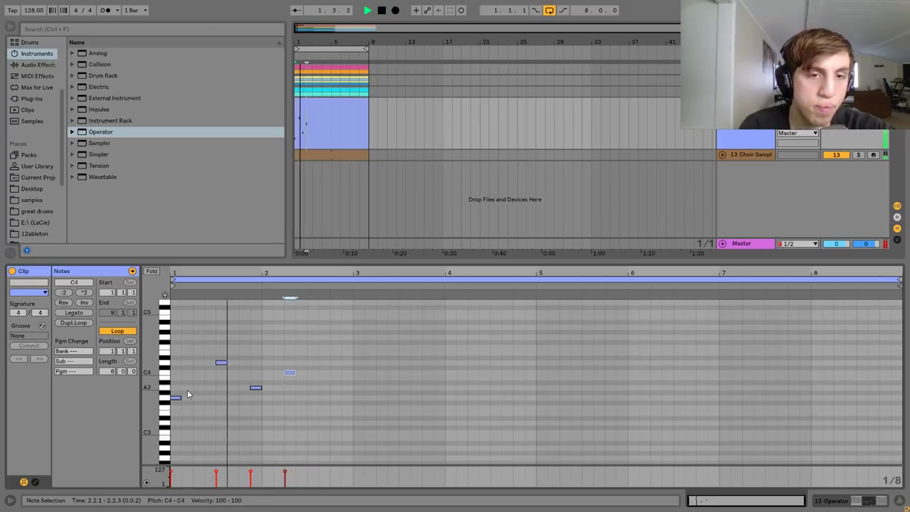
pyautogui.press('Up')
pyautogui.press('Up')
pyautogui.press('Left')
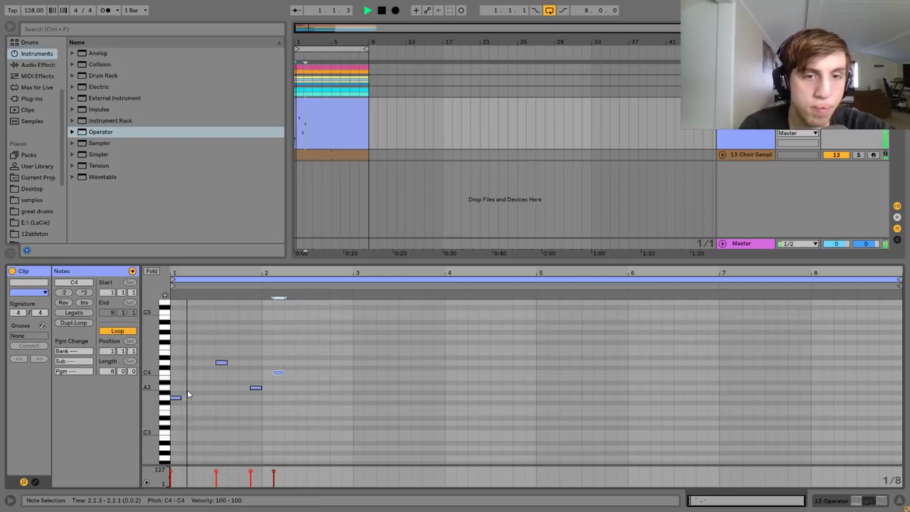
# Duplicate the C4 note to 2.2.1, lower the copy to A#3 and restart playback.
pyautogui.hotkey('ctrl', 'd')
pyautogui.press('Down')
pyautogui.press('Down')
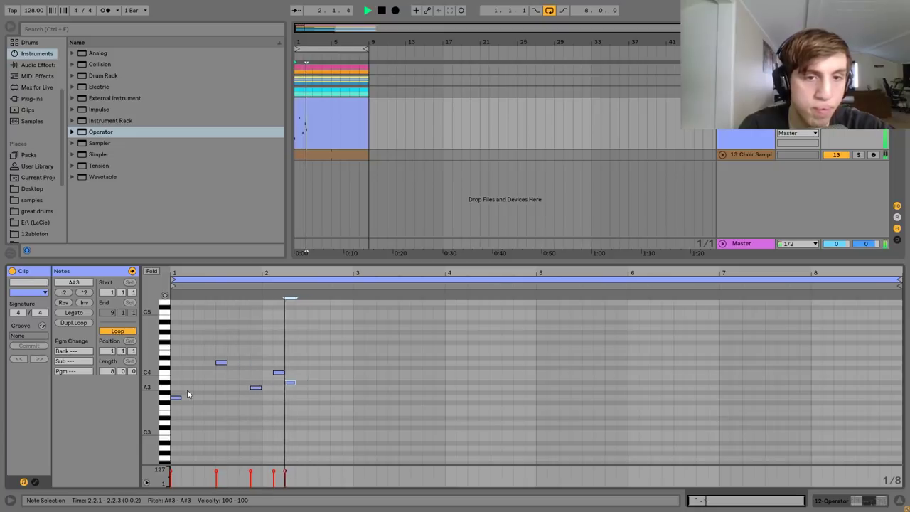
pyautogui.press('space')
pyautogui.press('space')
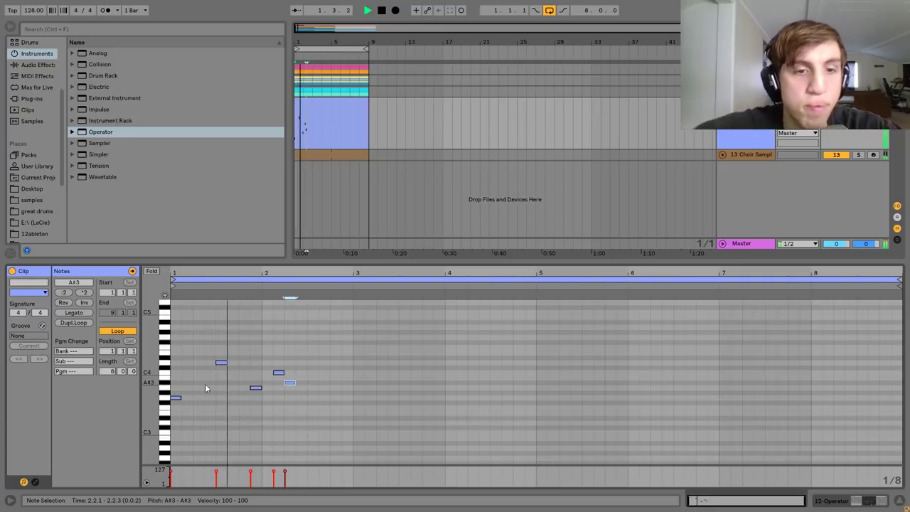
# Lower the third note to G3 and move it to 1.4.1.
pyautogui.click(255, 388)
pyautogui.press('space')
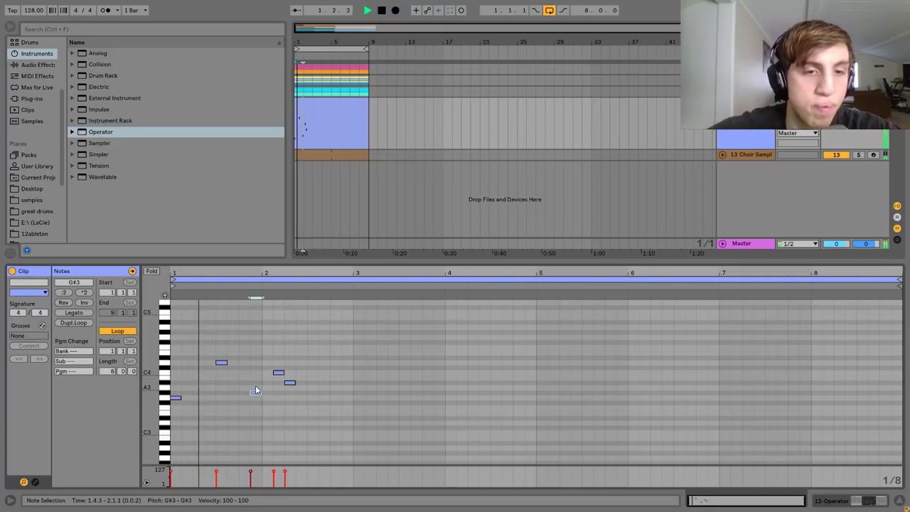
pyautogui.press('Down')
pyautogui.press('Down')
pyautogui.press('Left')
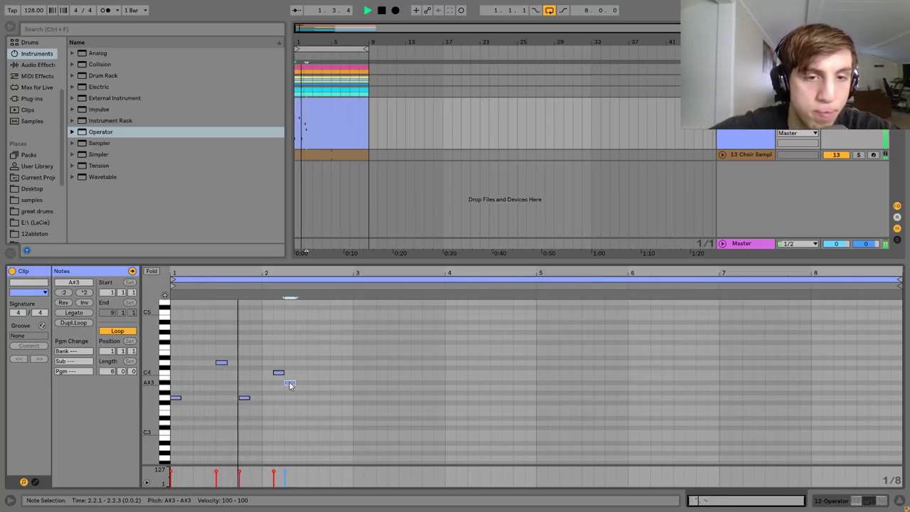
# Move the last note of the phrase to 2.2.3 and lower it to A3.
pyautogui.click(288, 382)
pyautogui.press('Right')
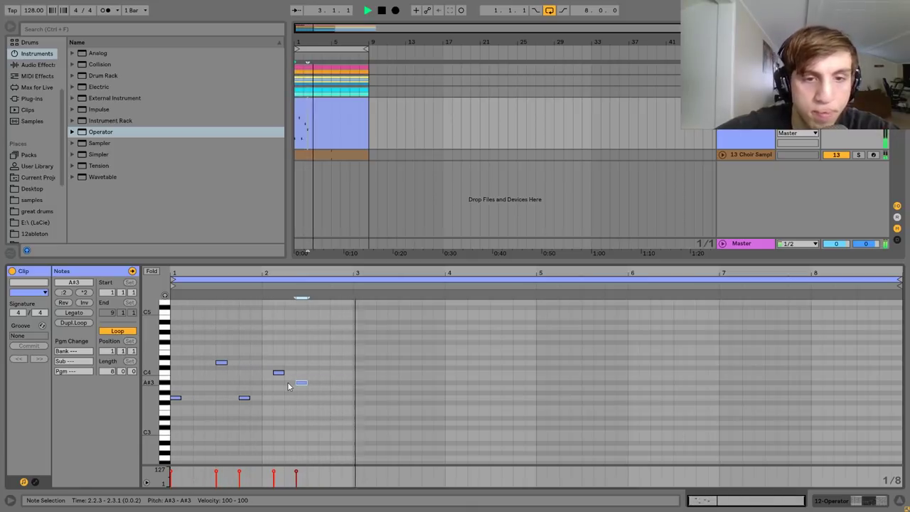
pyautogui.press('Down')
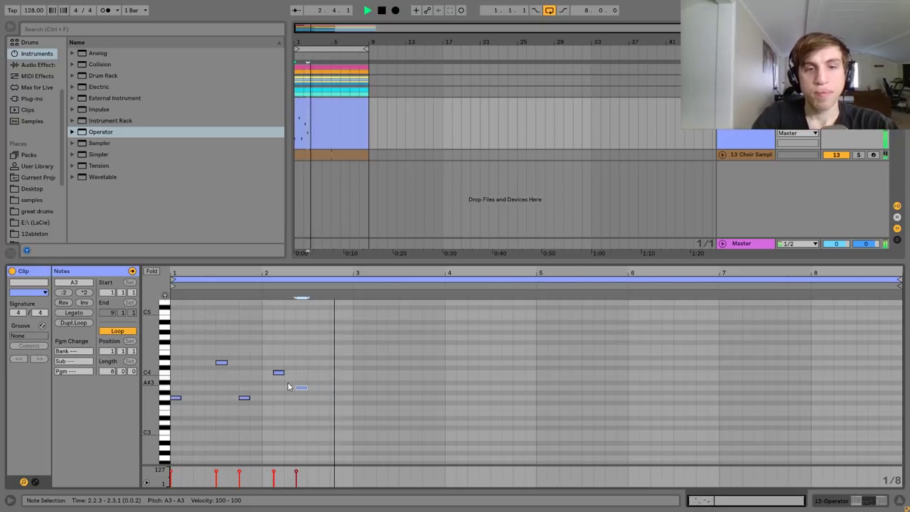
# Duplicate the melody to bar 5, move the copied C4 note to 6.1.1 and return to the Operator device.
pyautogui.moveTo(177, 406); pyautogui.dragTo(531, 331)
pyautogui.hotkey('ctrl', 'd')
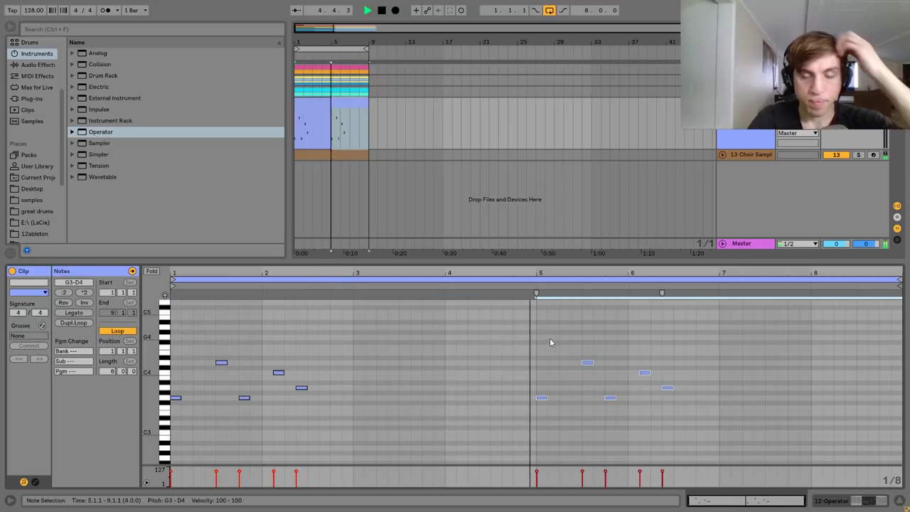
pyautogui.click(588, 363)
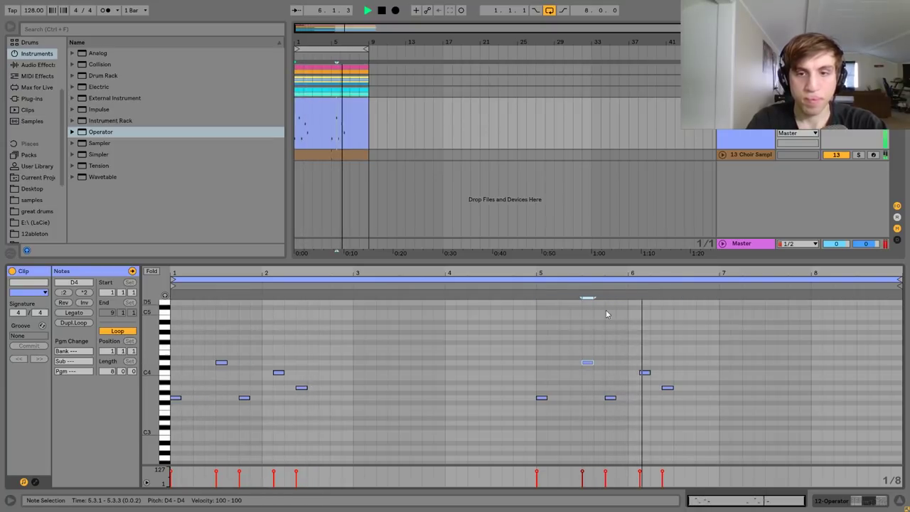
pyautogui.click(644, 373)
pyautogui.press('space')
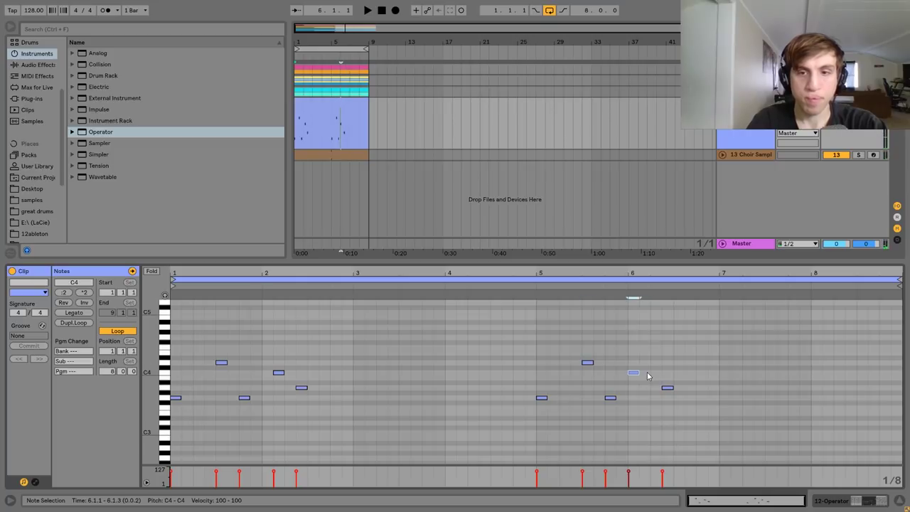
pyautogui.click(611, 285)
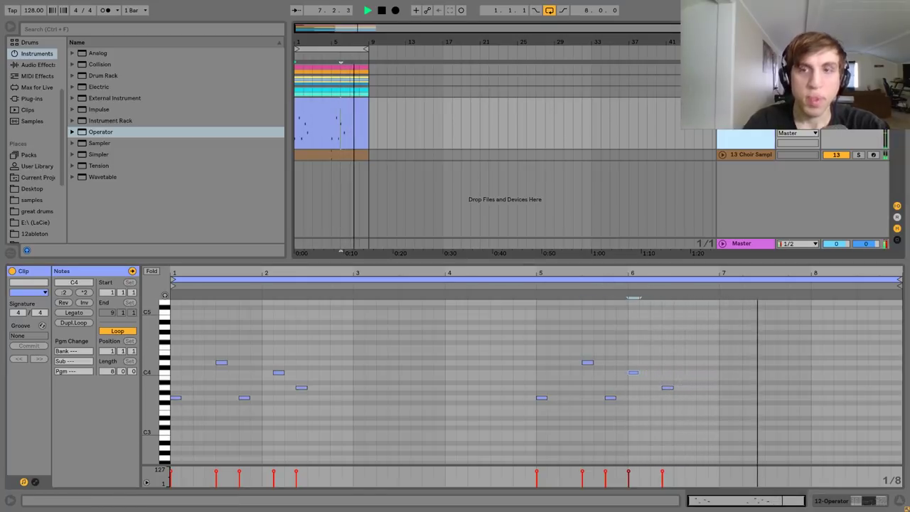
pyautogui.hotkey('shift', 'Tab')
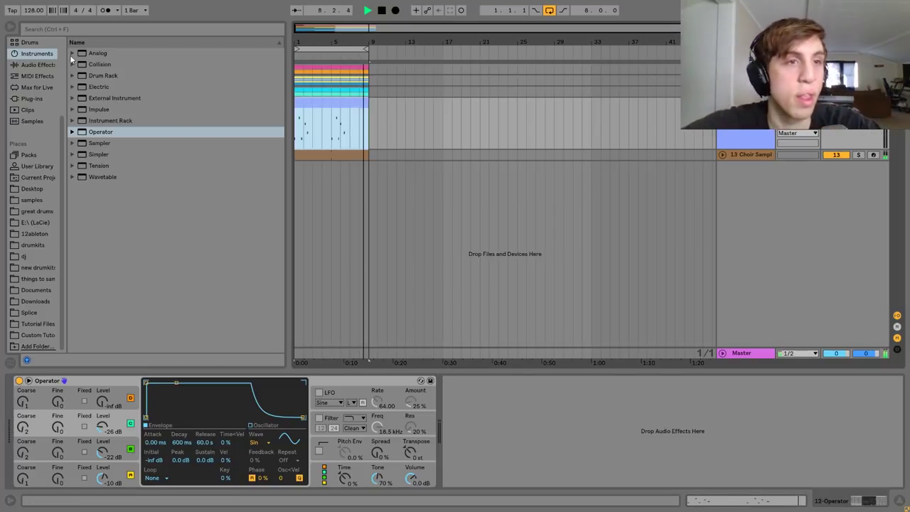
# Add a Reverb after Operator with a decay time of 3.97 s and dry/wet at 36%.
pyautogui.click(38, 65)
pyautogui.click(113, 188)
pyautogui.scroll(-4, 135, 242)
pyautogui.moveTo(99, 267); pyautogui.dragTo(640, 433)
pyautogui.moveTo(597, 481); pyautogui.dragTo(597, 448)
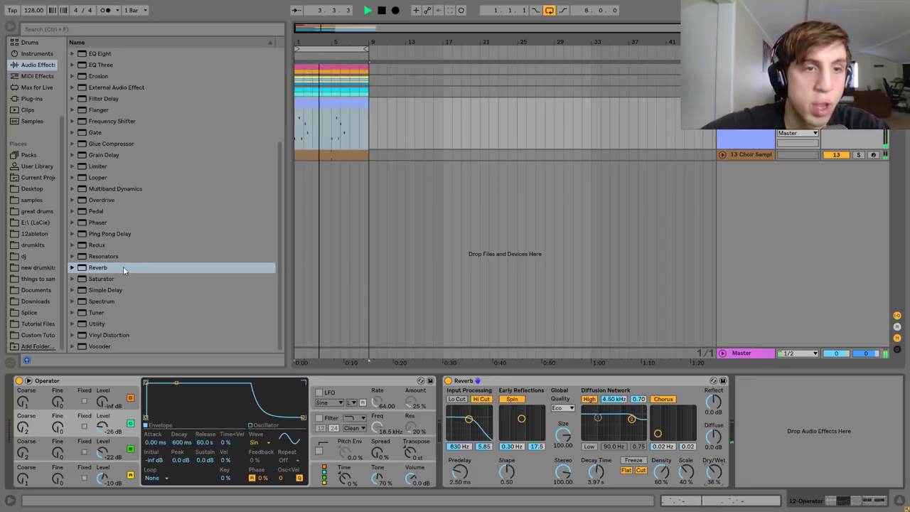
# Insert an Echo between Operator and Reverb with feedback at 71% and dry/wet at 47%.
pyautogui.scroll(3, 123, 266)
pyautogui.moveTo(97, 143); pyautogui.dragTo(440, 421)
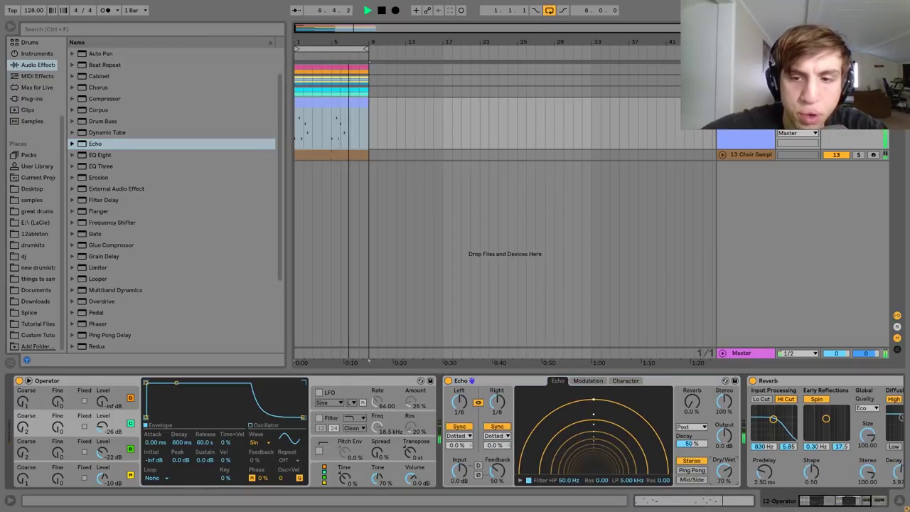
pyautogui.moveTo(498, 479); pyautogui.dragTo(498, 460)
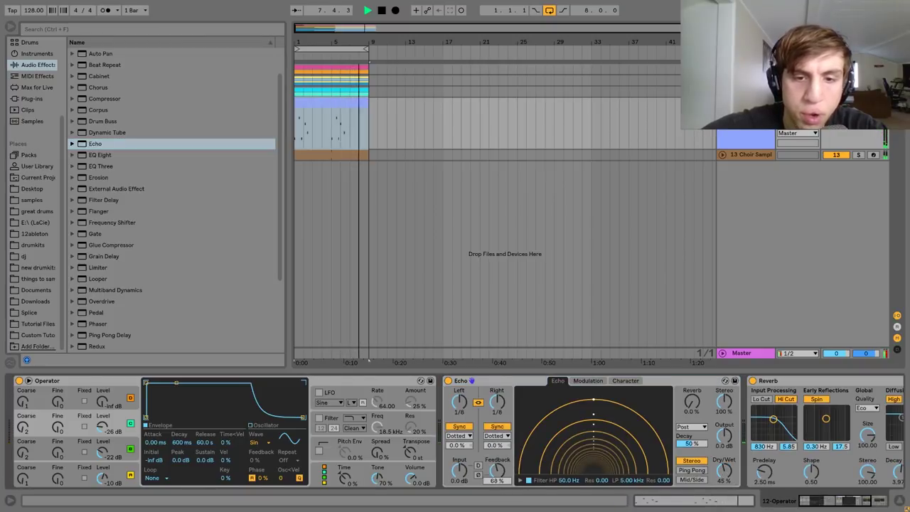
# Switch off the Reverb and delete it from the Operator track's device chain.
pyautogui.click(753, 381)
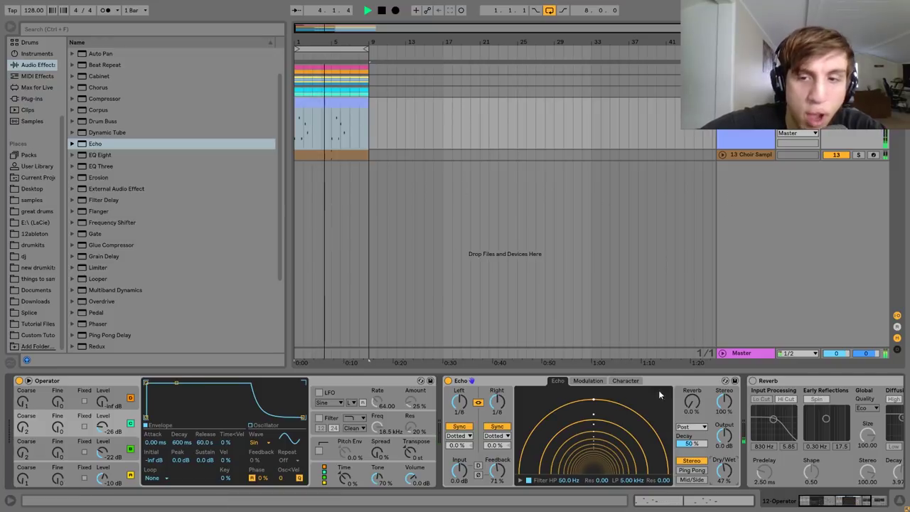
pyautogui.click(767, 381)
pyautogui.press('Delete')
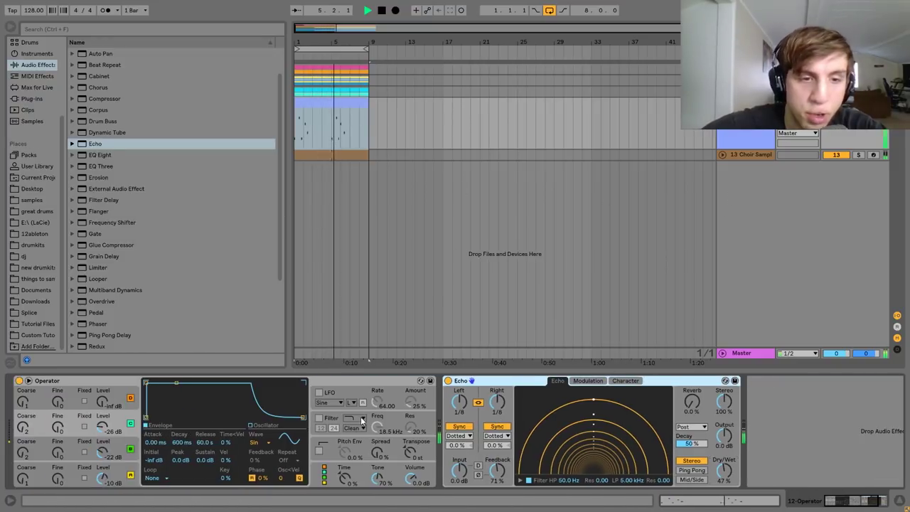
# Insert a Chorus between Operator and Echo with 44% dry/wet, 3.52 ms modulation amount and 0.58 Hz rate, and restart playback.
pyautogui.scroll(2, 131, 176)
pyautogui.click(90, 121)
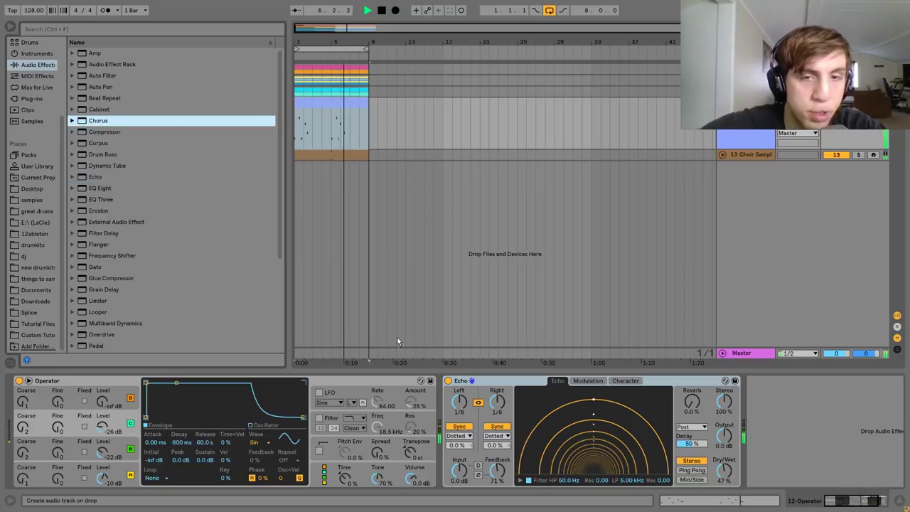
pyautogui.moveTo(442, 395); pyautogui.dragTo(443, 395)
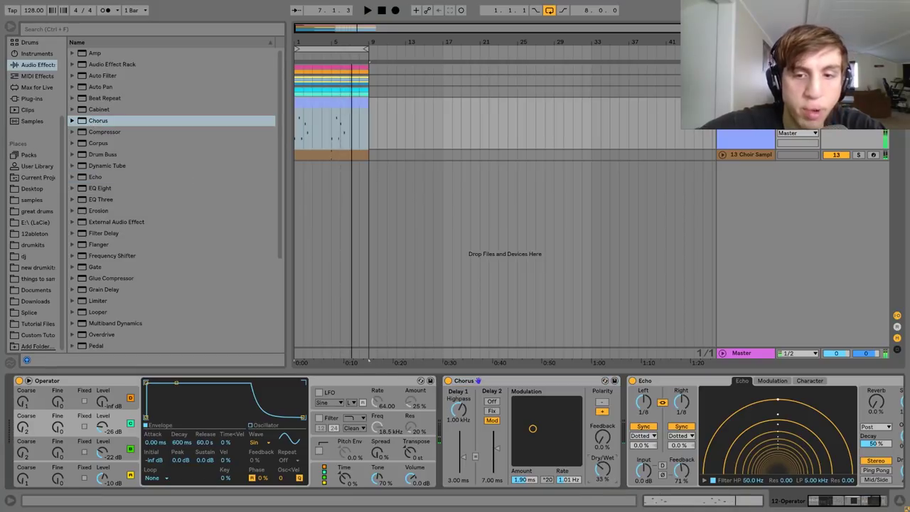
pyautogui.press('space')
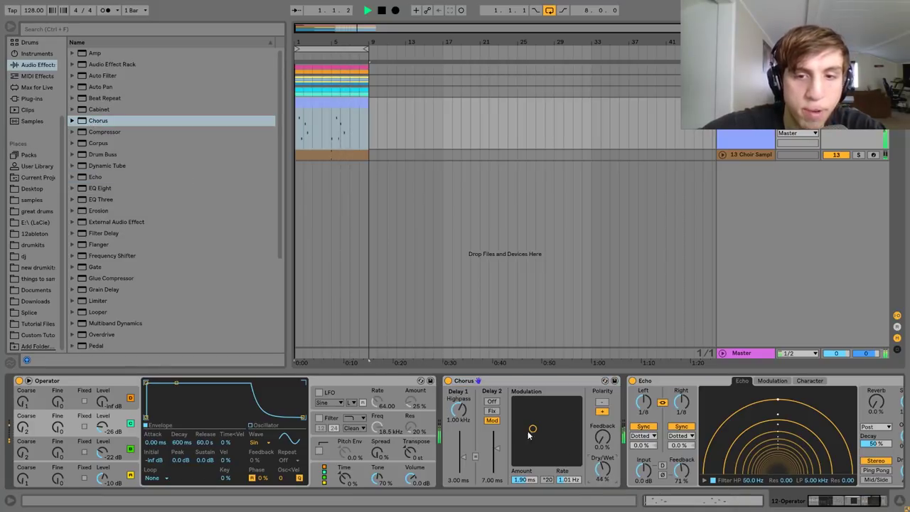
pyautogui.moveTo(533, 428)
pyautogui.mouseDown()
pyautogui.moveTo(519, 412)
pyautogui.moveTo(527, 418)
pyautogui.mouseUp()
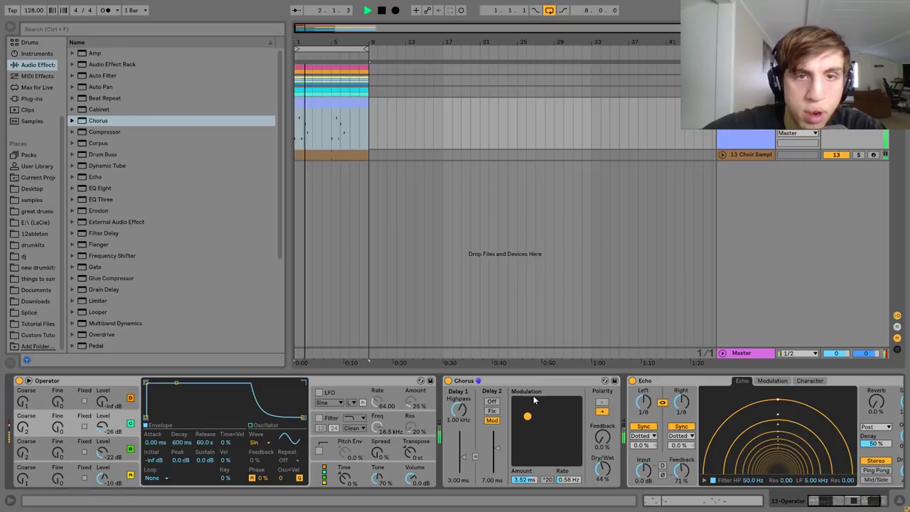
# Add a Saturator after the Echo on the Operator track, set its drive to 7.88 dB and restart playback.
pyautogui.click(754, 135)
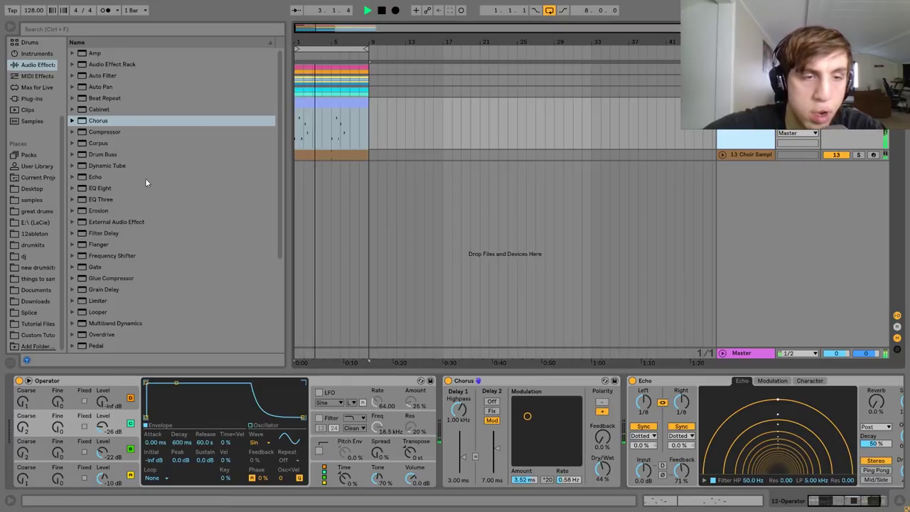
pyautogui.scroll(-5, 145, 178)
pyautogui.doubleClick(95, 282)
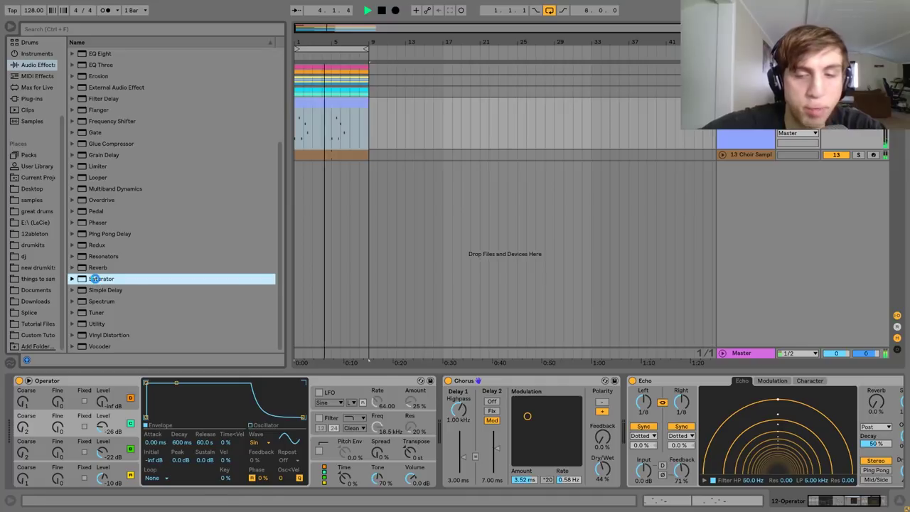
pyautogui.moveTo(707, 415); pyautogui.dragTo(707, 399)
pyautogui.press('space')
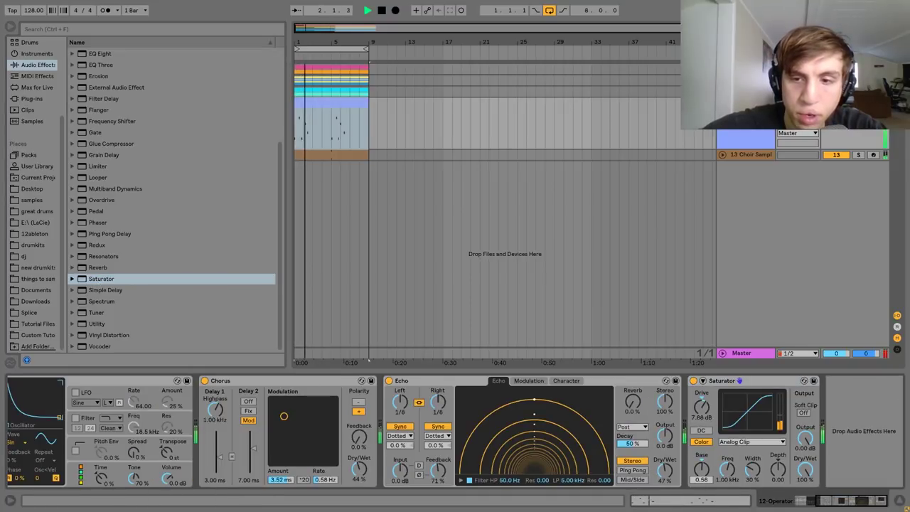
# Copy the sidechain Compressor from the Choir Sample track to the end of track 12 Operator's effect chain.
pyautogui.hscroll(-5, 702, 484)
pyautogui.hscroll(-1, 701, 484)
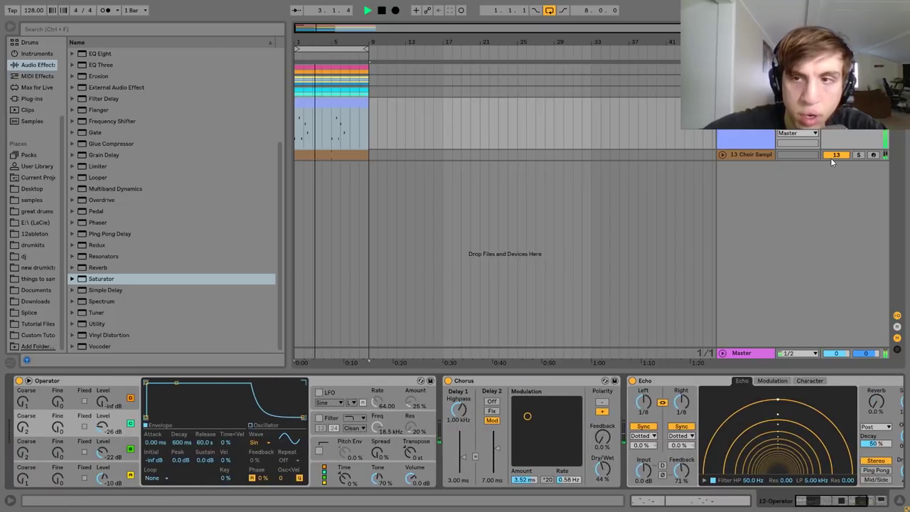
pyautogui.hscroll(8, 725, 450)
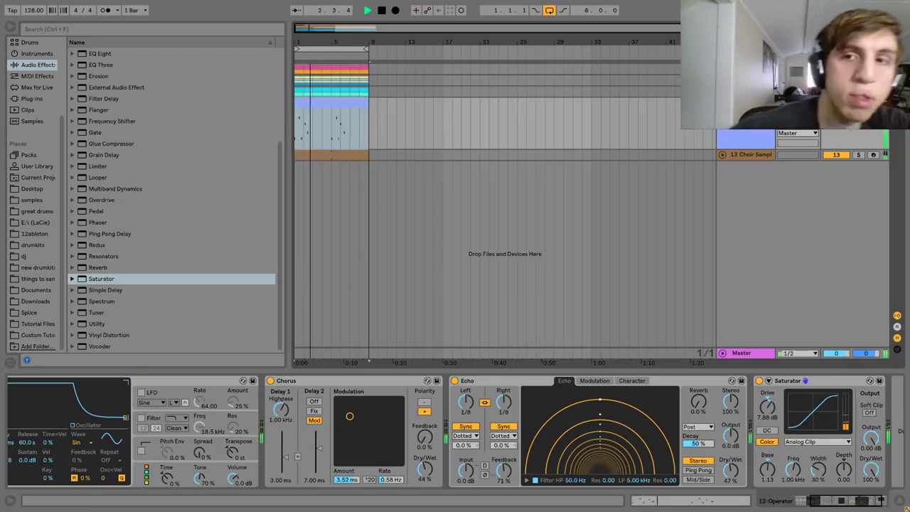
pyautogui.press('space')
pyautogui.click(745, 154)
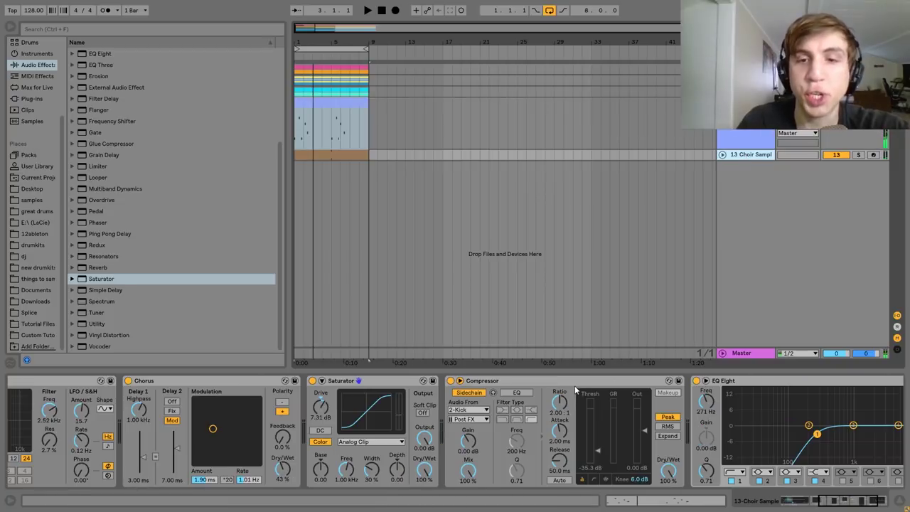
pyautogui.moveTo(575, 384); pyautogui.dragTo(387, 181)
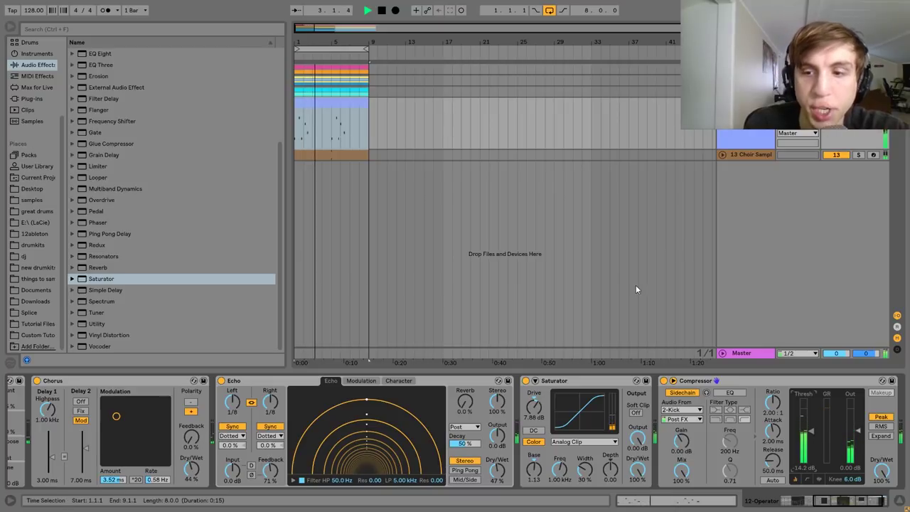
# Add EQ Eight after the Compressor on track 12 and set band 1 to a low cut at 441 Hz.
pyautogui.scroll(4, 126, 172)
pyautogui.doubleClick(99, 188)
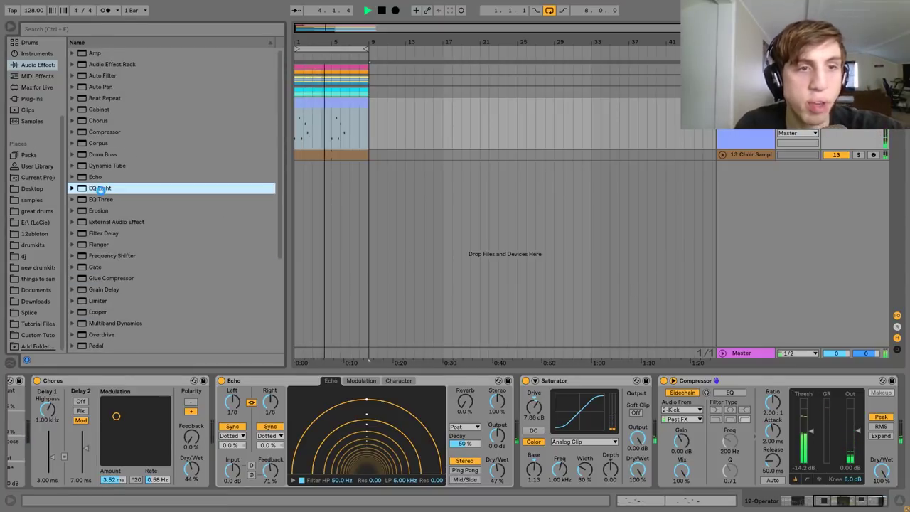
pyautogui.click(654, 472)
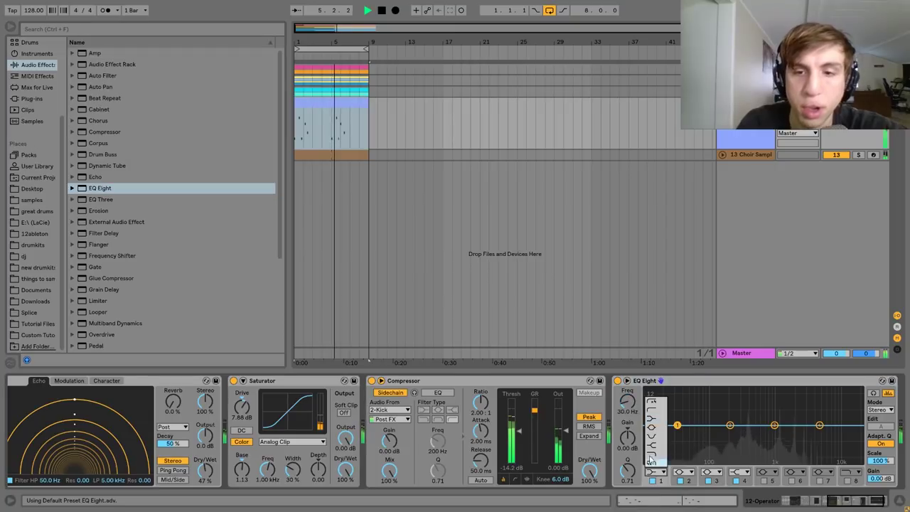
pyautogui.click(650, 410)
pyautogui.moveTo(627, 402)
pyautogui.mouseDown()
pyautogui.moveTo(627, 346)
pyautogui.moveTo(632, 409)
pyautogui.mouseUp()
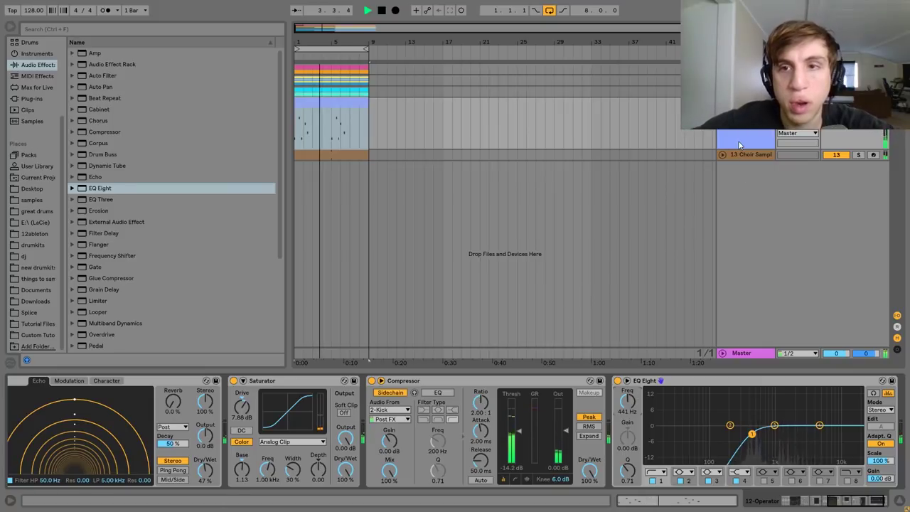
pyautogui.click(723, 91)
pyautogui.click(747, 92)
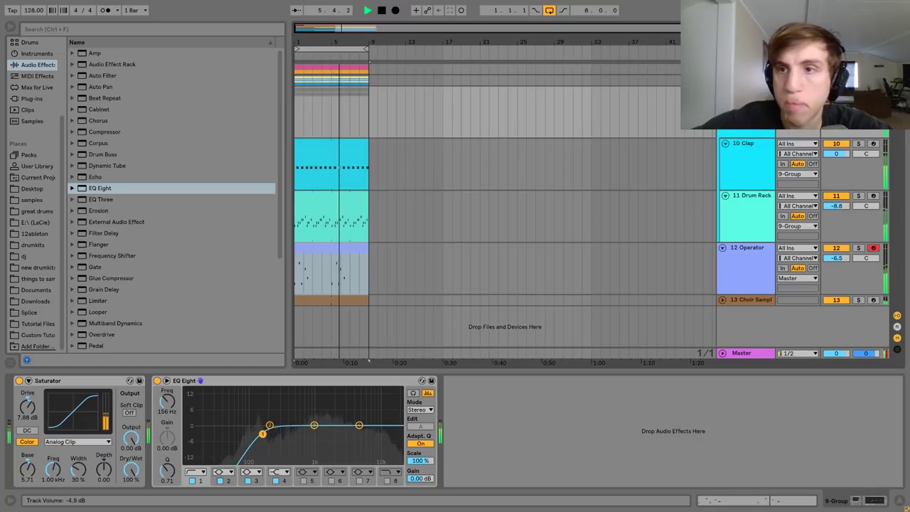
pyautogui.scroll(-5, 504, 213)
# Insert a new MIDI track below track 12 Operator and load an Operator instrument on it.
pyautogui.click(746, 140)
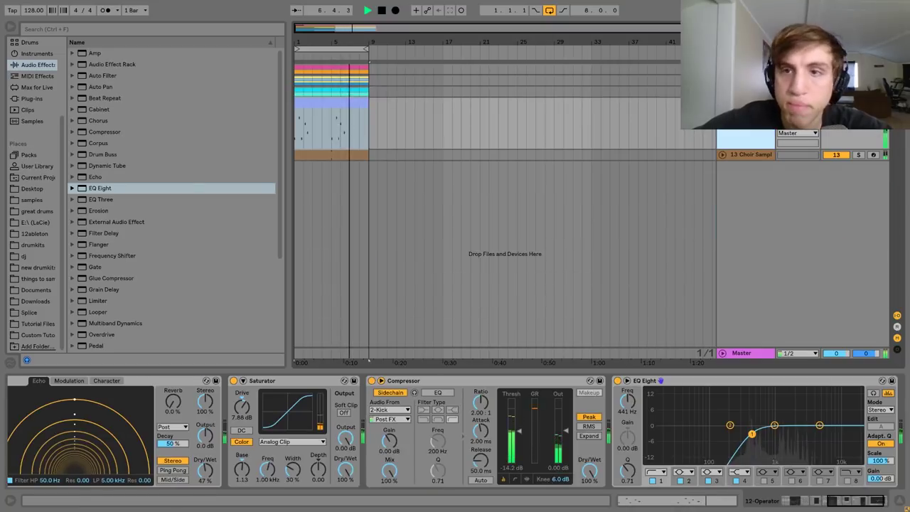
pyautogui.press('space')
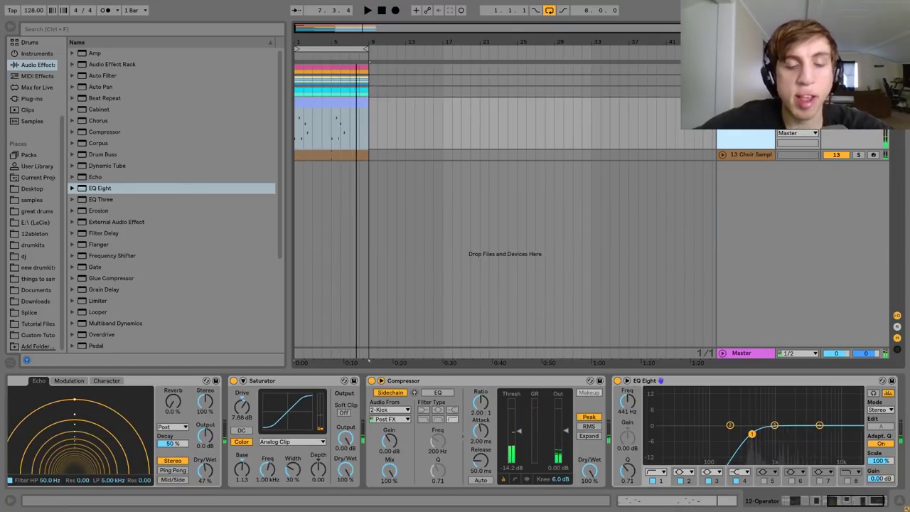
pyautogui.hotkey('ctrl', 'shift', 't')
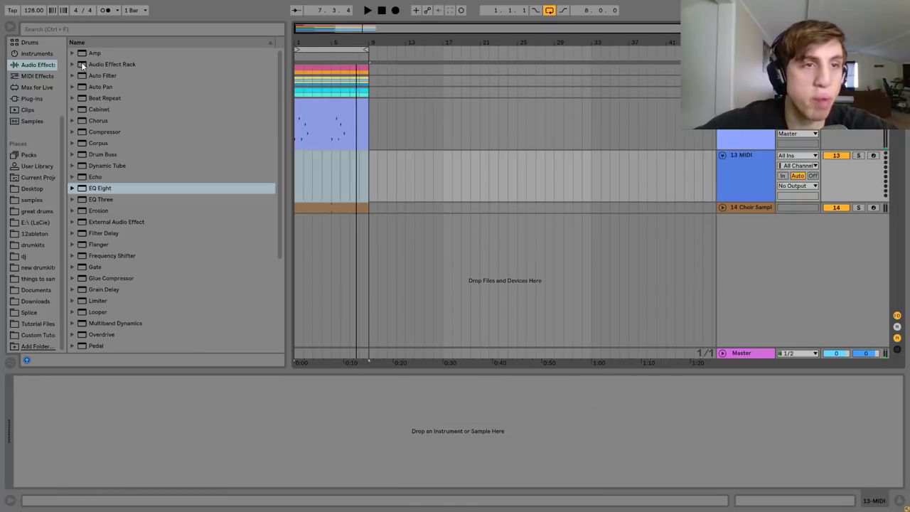
pyautogui.click(37, 54)
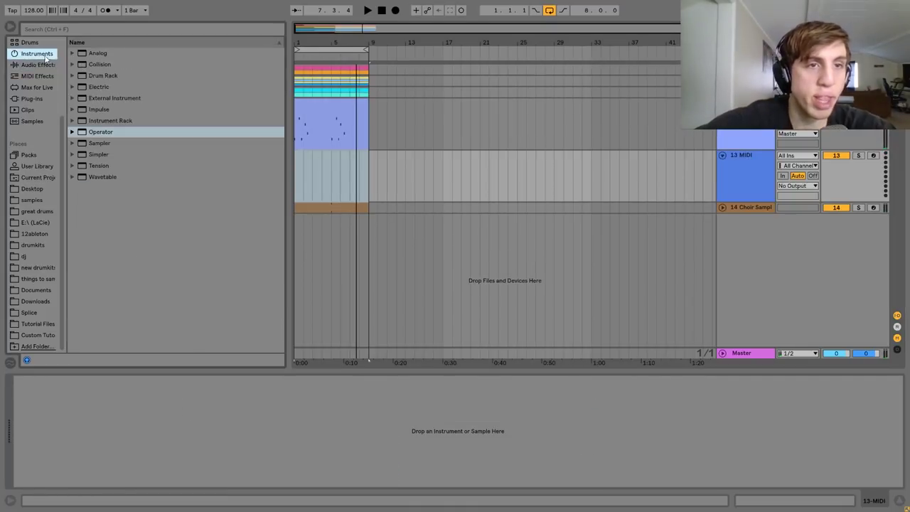
pyautogui.doubleClick(100, 131)
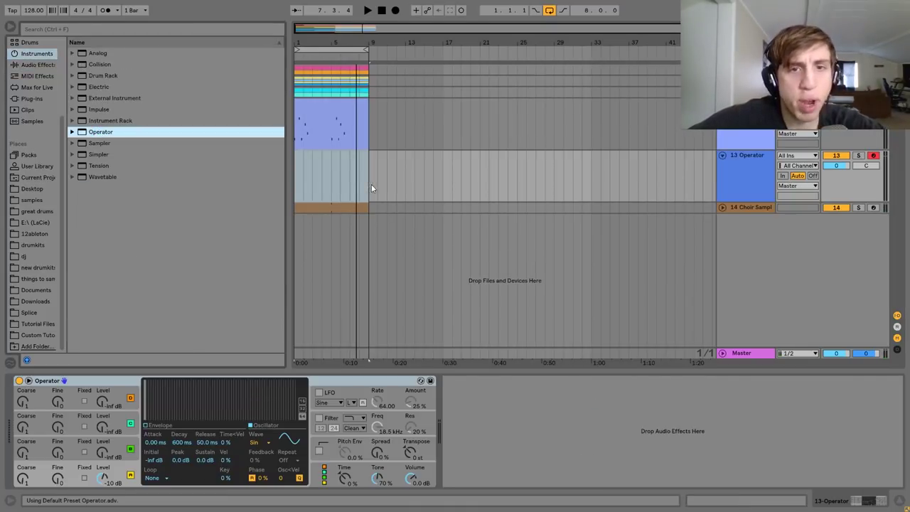
# Create an eight-bar MIDI clip on track 13 containing a single G5 note held for the full clip length.
pyautogui.moveTo(371, 185); pyautogui.dragTo(286, 184)
pyautogui.hotkey('ctrl', 'shift', 'm')
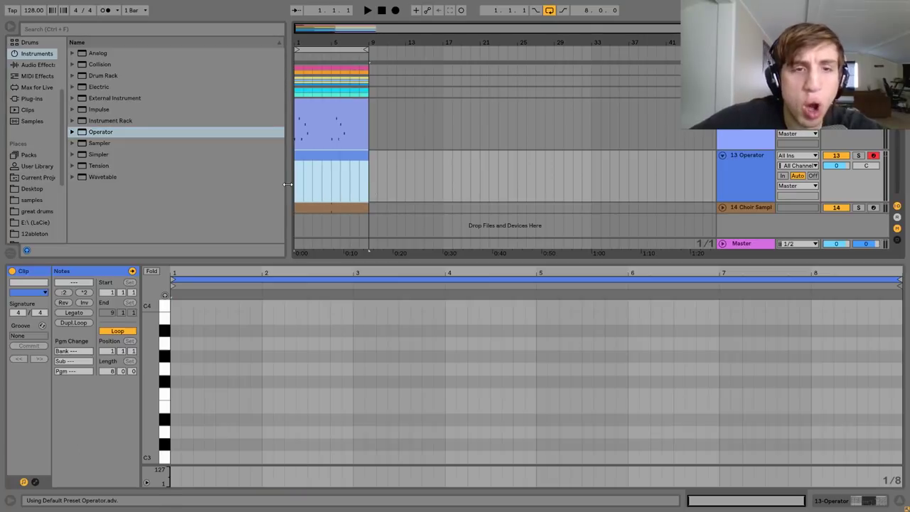
pyautogui.doubleClick(177, 366)
pyautogui.hotkey('shift', 'Up')
pyautogui.hotkey('shift', 'Up')
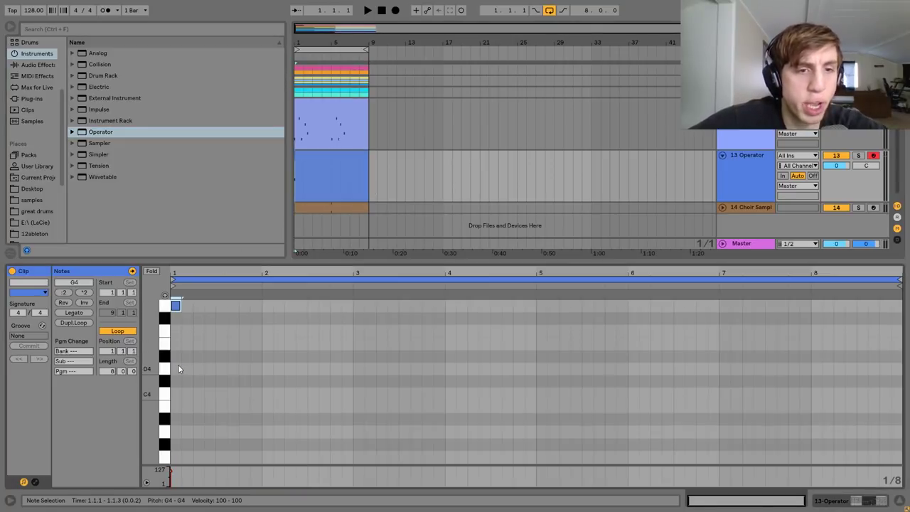
pyautogui.press('space')
pyautogui.click(79, 315)
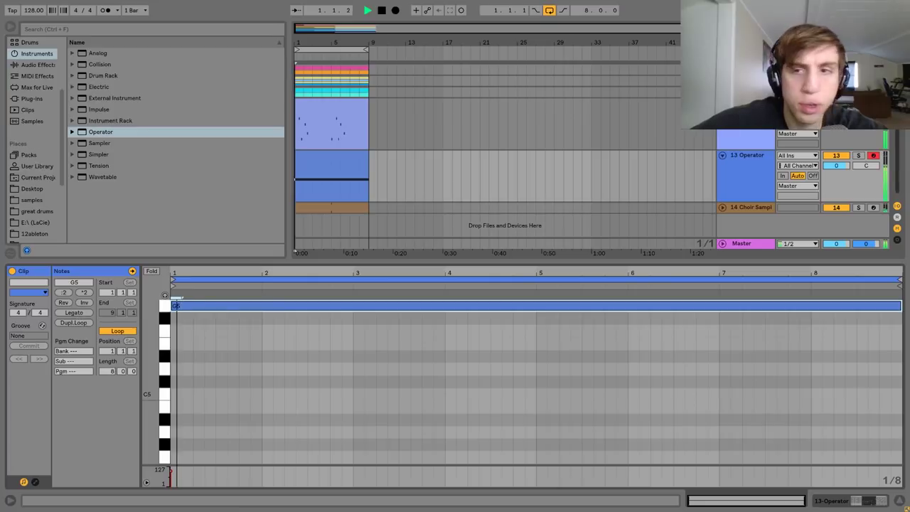
# Set track 13's volume to -12.4 dB and copy the Choir Sample track's sidechain Compressor onto it.
pyautogui.moveTo(836, 165); pyautogui.dragTo(836, 177)
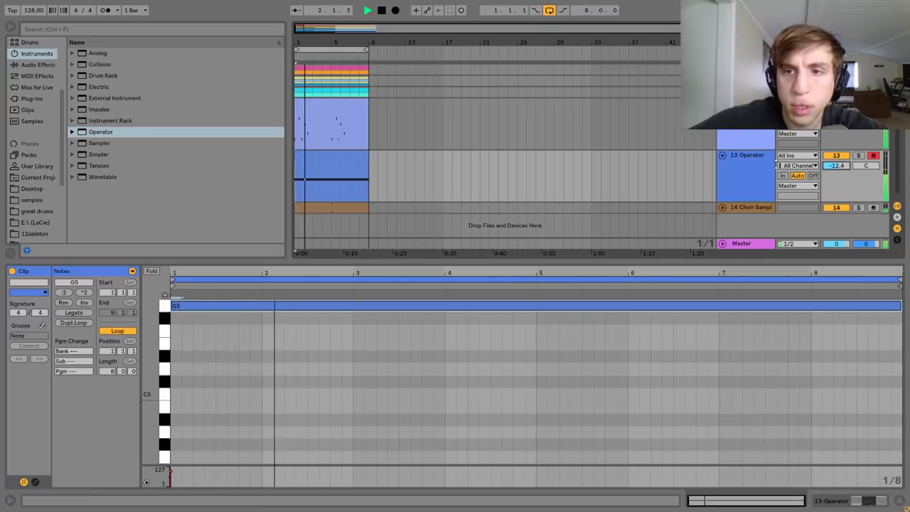
pyautogui.doubleClick(762, 164)
pyautogui.press('space')
pyautogui.click(750, 208)
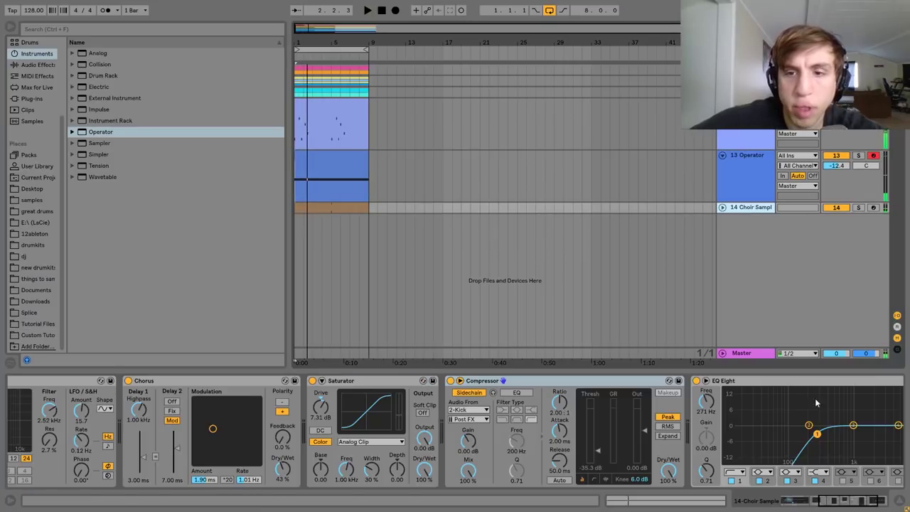
pyautogui.click(590, 384)
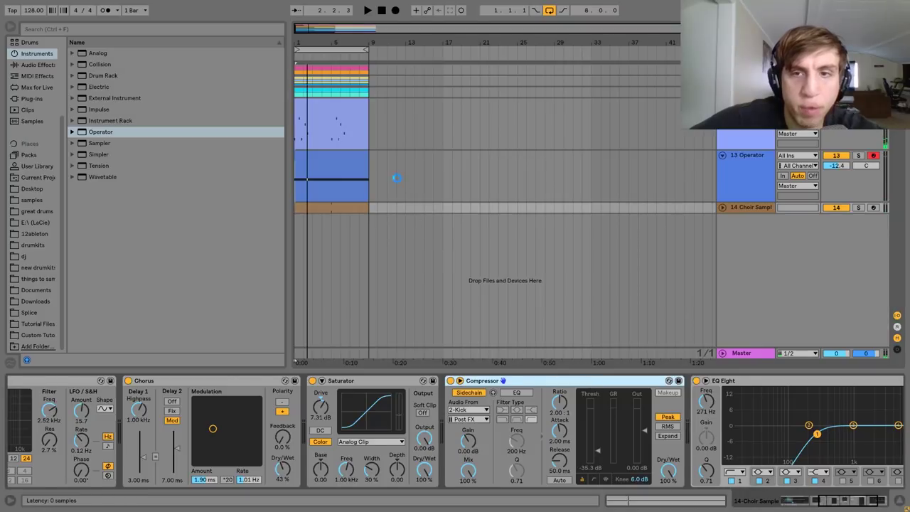
pyautogui.click(396, 178)
# With track 13 playing soloed, set Operator's oscillator B level to -15 dB and oscillator C level to -21 dB.
pyautogui.press('space')
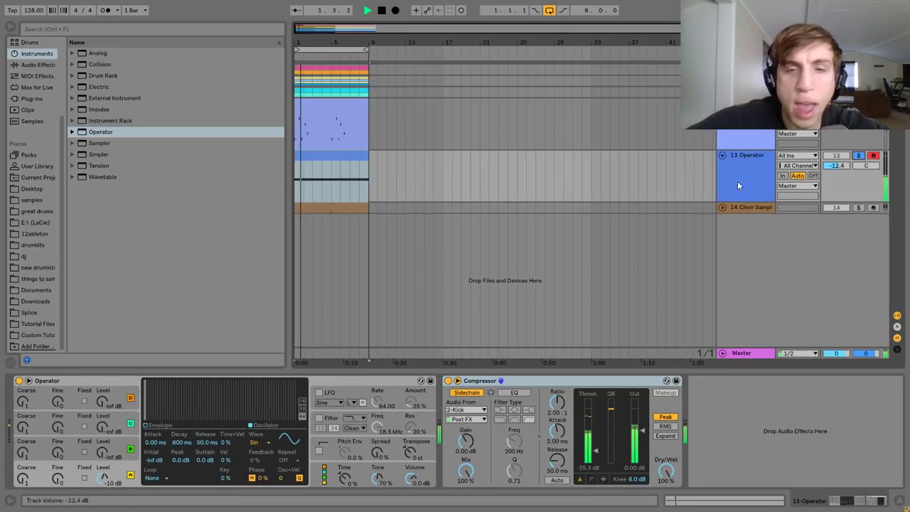
pyautogui.press('space')
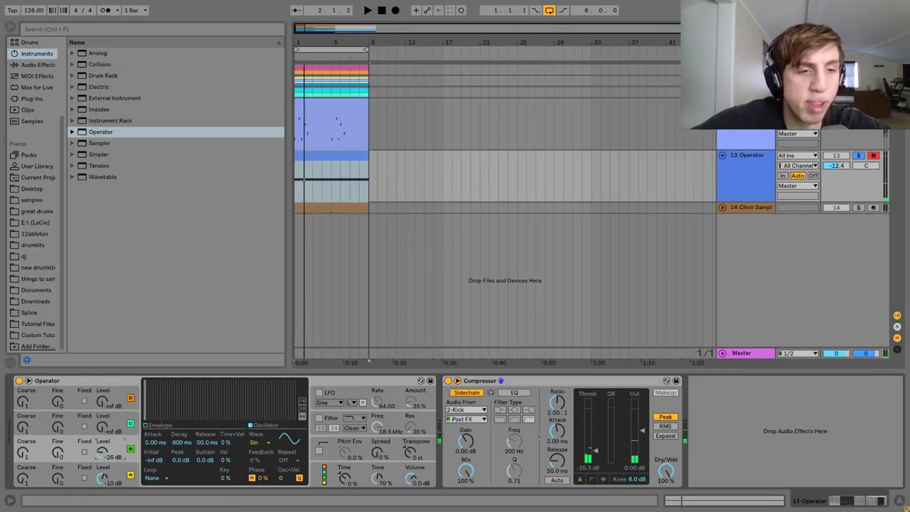
pyautogui.press('space')
pyautogui.moveTo(103, 457); pyautogui.dragTo(103, 427)
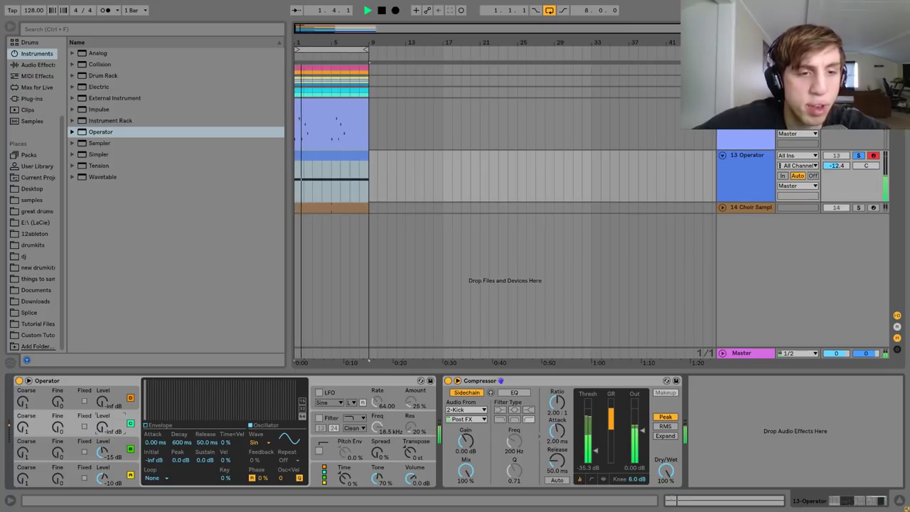
pyautogui.moveTo(24, 454); pyautogui.dragTo(25, 456)
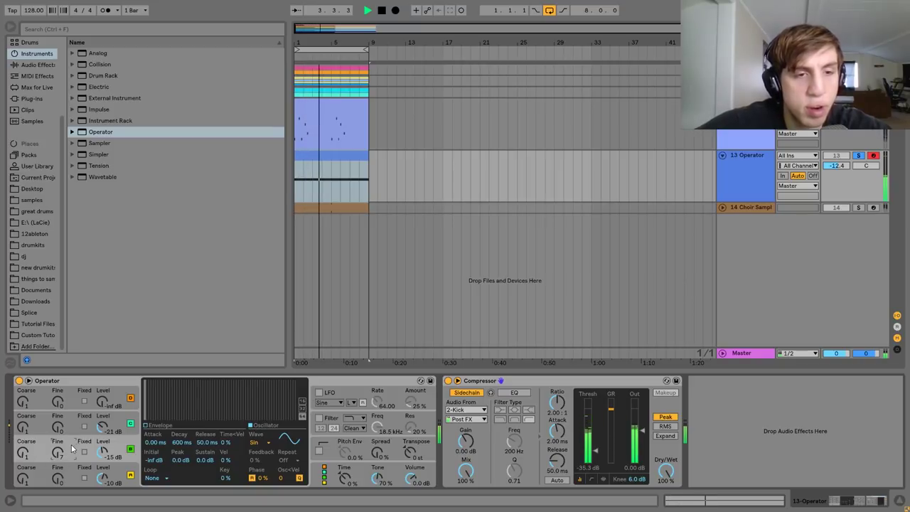
# Enable track 13 Operator's filter as a band-pass with its frequency at 2.07 kHz and resonance at 32%.
pyautogui.click(330, 420)
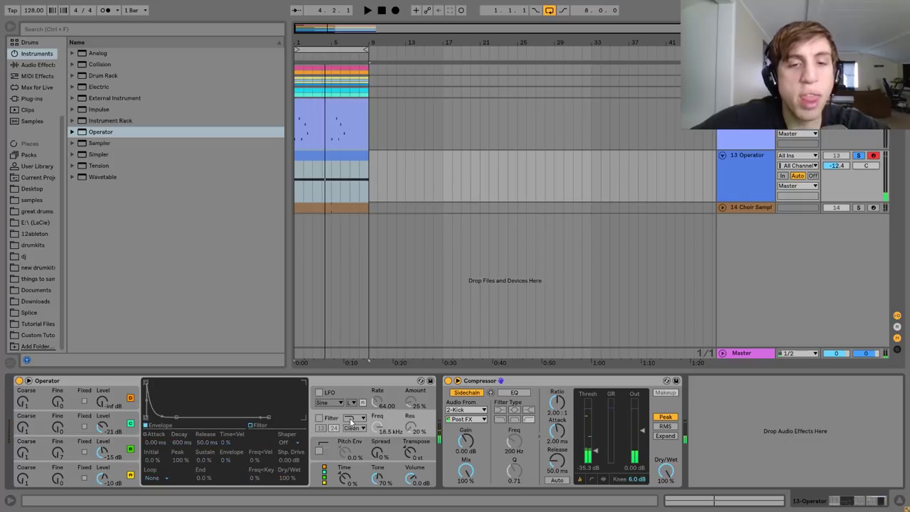
pyautogui.click(320, 418)
pyautogui.click(353, 418)
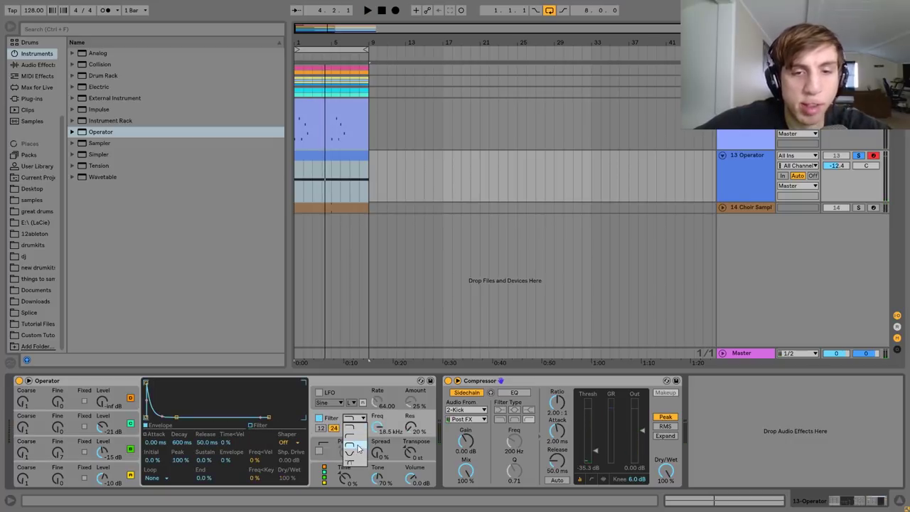
pyautogui.click(359, 446)
pyautogui.press('space')
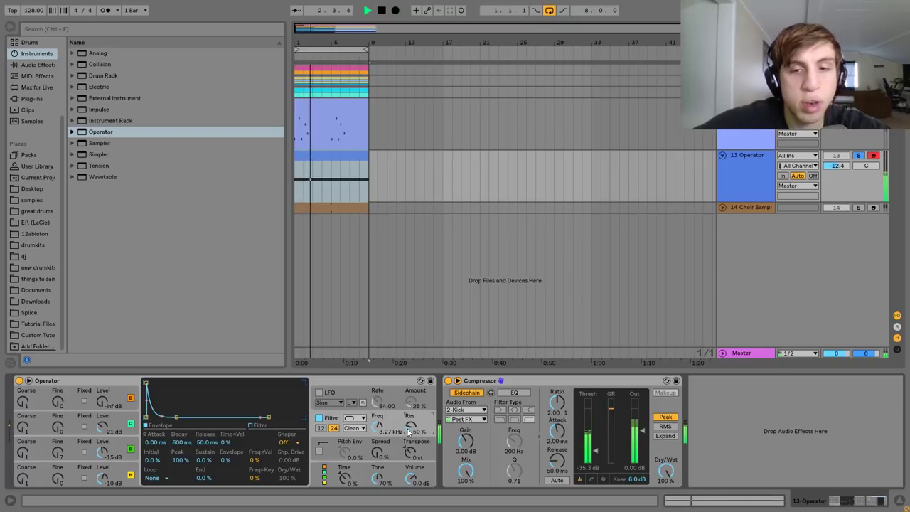
pyautogui.moveTo(378, 427); pyautogui.dragTo(378, 433)
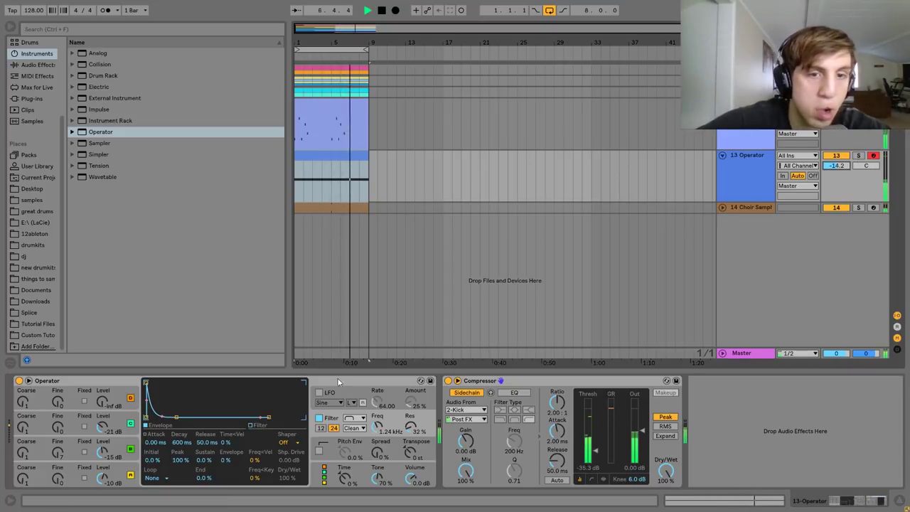
pyautogui.moveTo(377, 426); pyautogui.dragTo(378, 424)
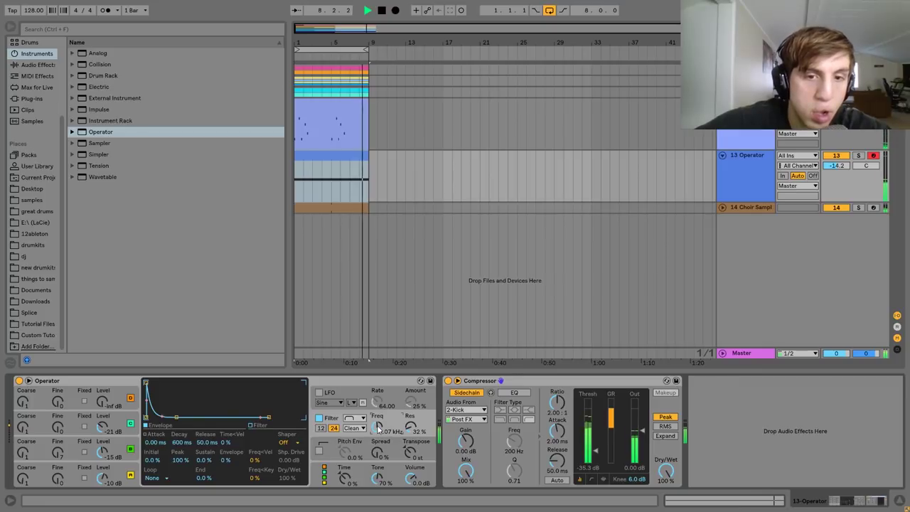
# Add Reverb between Operator and the Compressor on track 13 and lower the track volume to -20.6 dB.
pyautogui.click(22, 64)
pyautogui.scroll(-4, 171, 239)
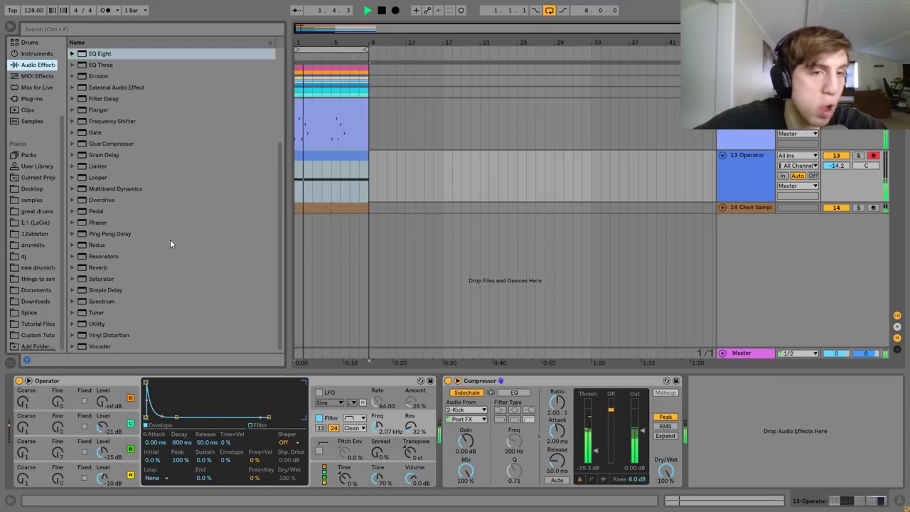
pyautogui.doubleClick(98, 267)
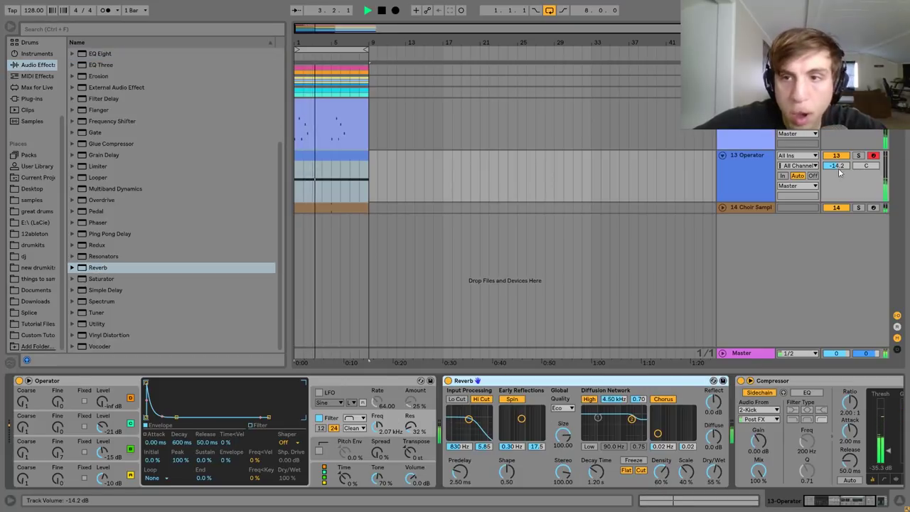
pyautogui.moveTo(838, 167); pyautogui.dragTo(838, 177)
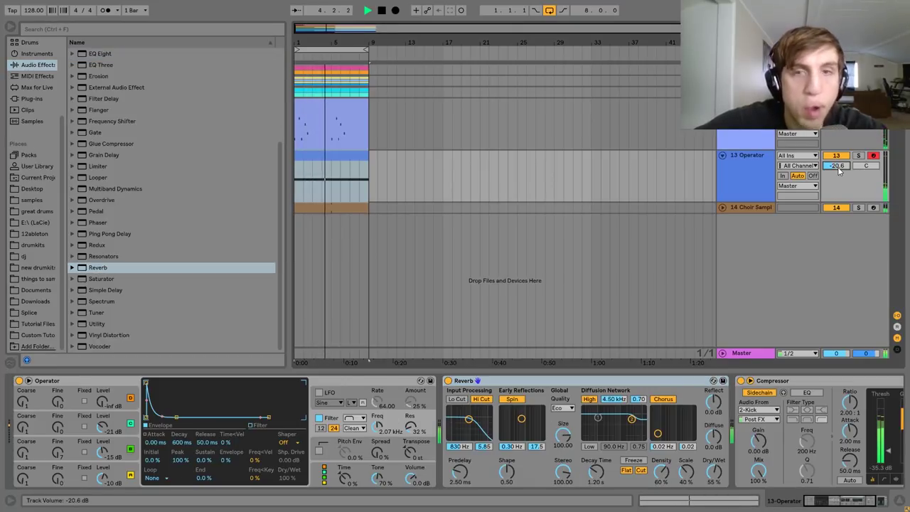
# Fold track 12 Operator in the arrangement and stop playback.
pyautogui.click(755, 165)
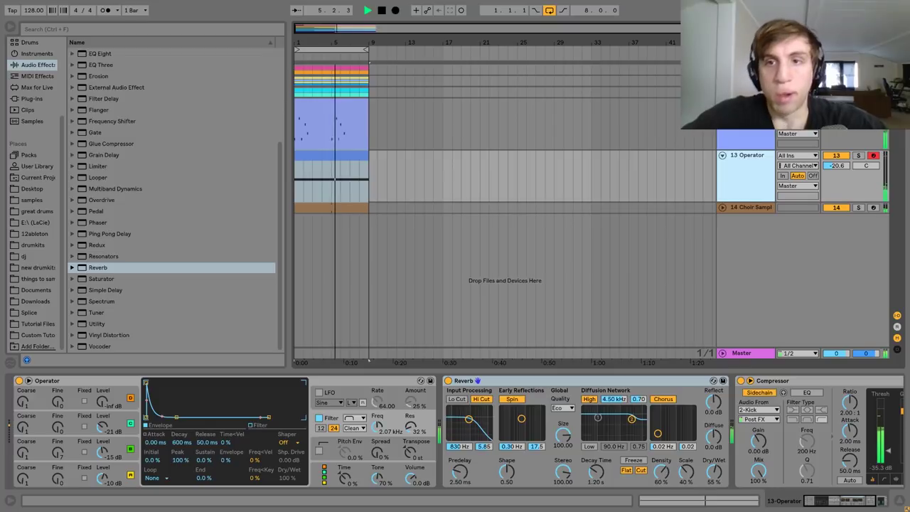
pyautogui.click(722, 103)
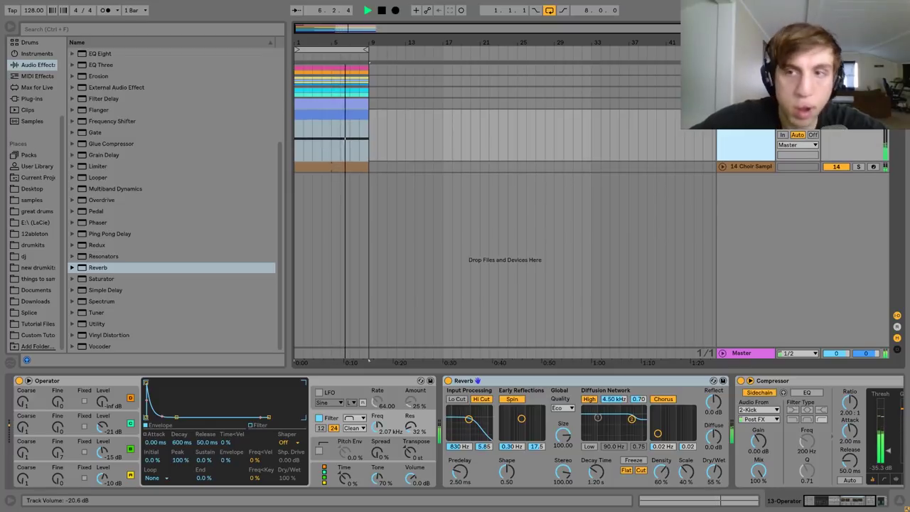
pyautogui.click(838, 125)
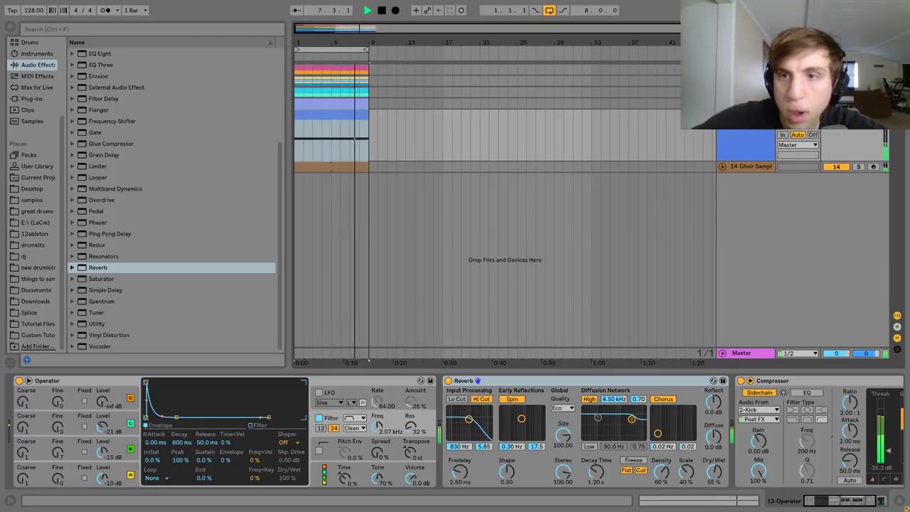
pyautogui.press('space')
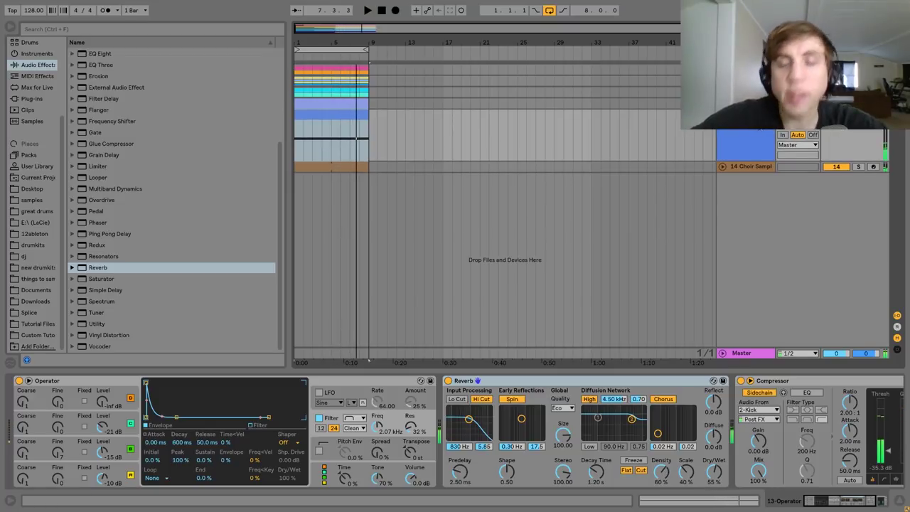
# Unfold track 14 Choir Sample, audition it in solo, set its volume to -3.8 dB and return it to the full mix.
pyautogui.click(722, 167)
pyautogui.click(860, 167)
pyautogui.click(840, 168)
pyautogui.press('space')
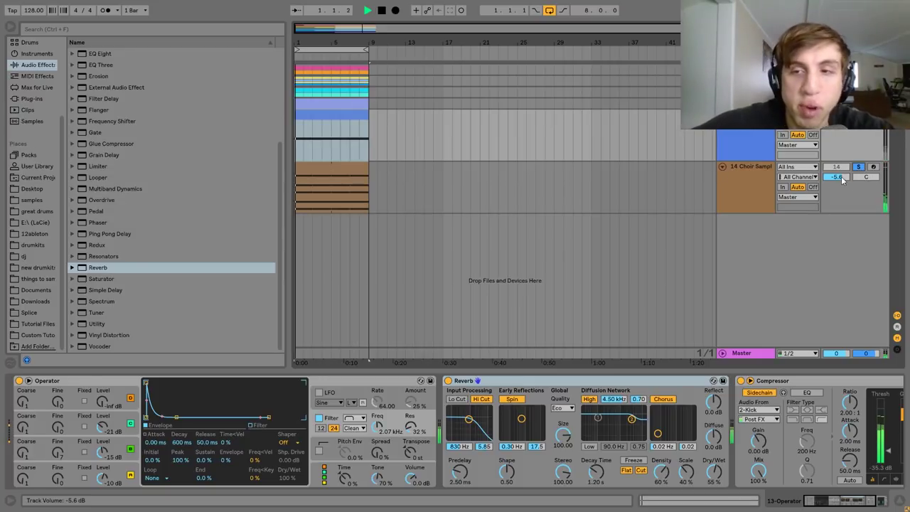
pyautogui.moveTo(842, 180); pyautogui.dragTo(842, 176)
pyautogui.click(758, 178)
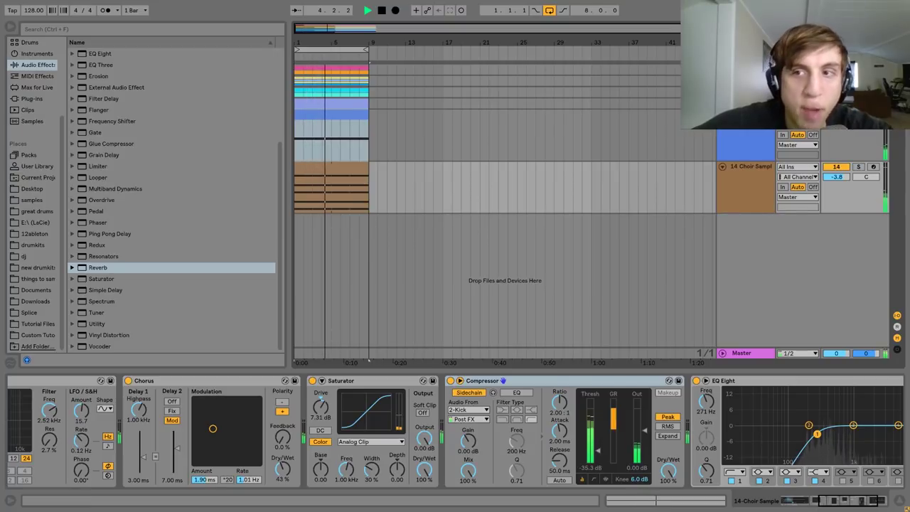
# Fold track 13 Operator and track 14 Choir Sample in the arrangement.
pyautogui.click(749, 132)
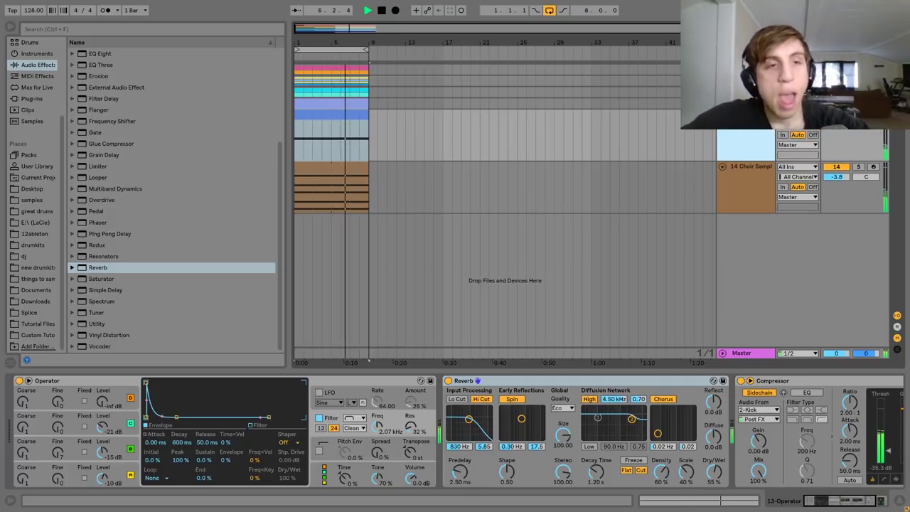
pyautogui.click(722, 114)
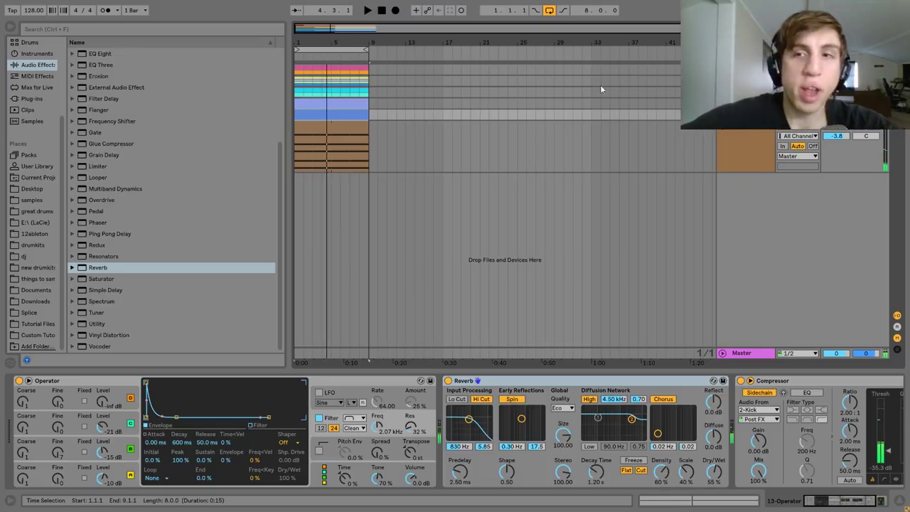
pyautogui.click(725, 128)
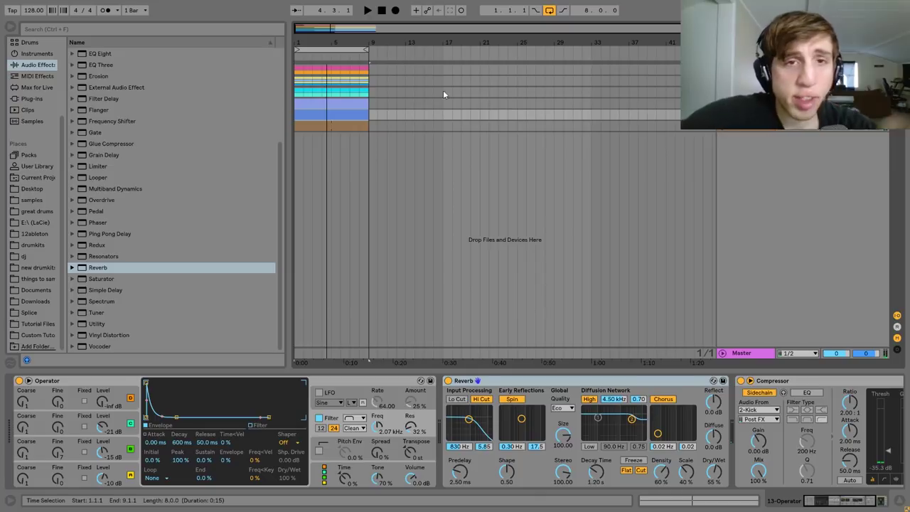
# Move the whole eight-bar loop on all tracks from bar 1 to bar 49 and save the set.
pyautogui.moveTo(311, 39); pyautogui.dragTo(311, 33)
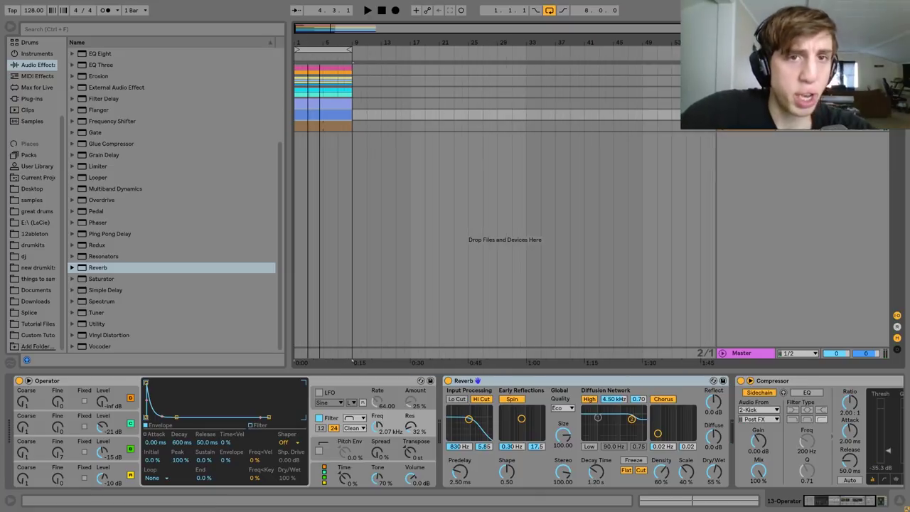
pyautogui.click(315, 118)
pyautogui.hotkey('ctrl', 'a')
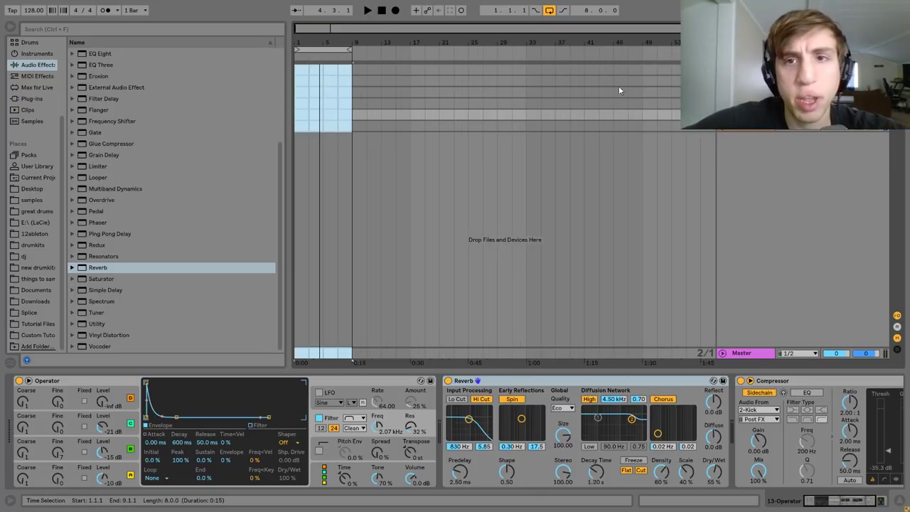
pyautogui.click(646, 67)
pyautogui.hotkey('ctrl', 'v')
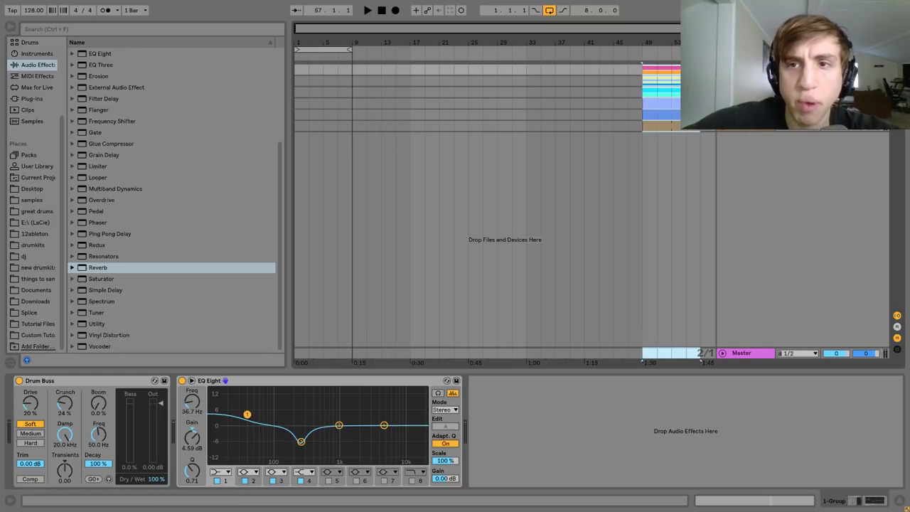
pyautogui.hotkey('ctrl', 's')
# Unfold 1 Group, copy the Kick clip from bar 49 to bar 1 and play it briefly.
pyautogui.click(723, 70)
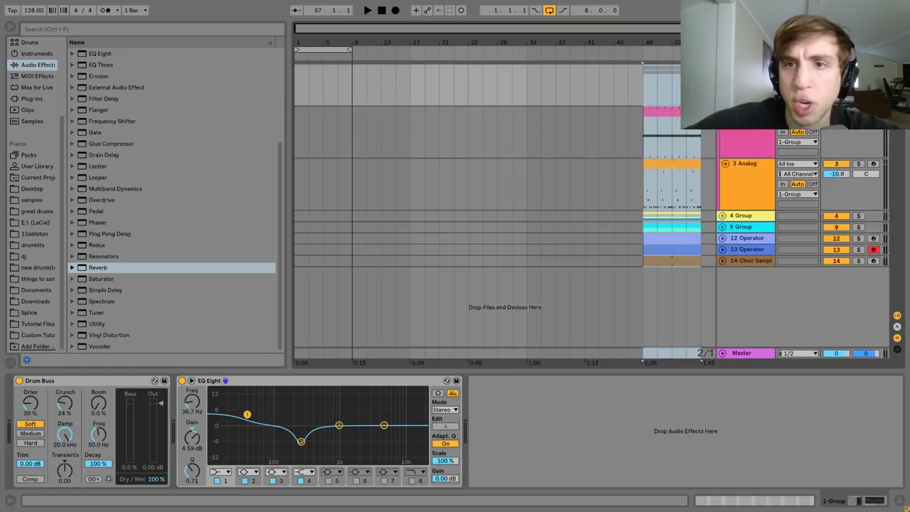
pyautogui.click(687, 112)
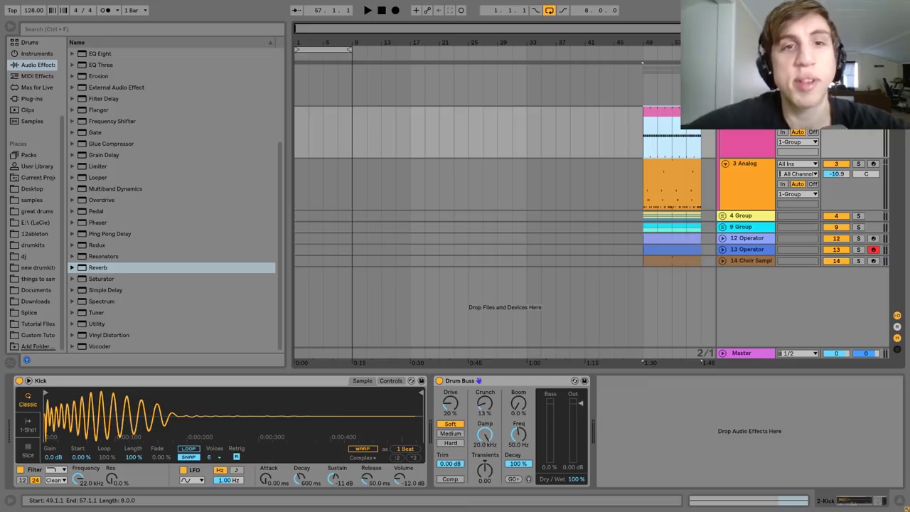
pyautogui.moveTo(658, 121); pyautogui.dragTo(310, 122)
pyautogui.press('space')
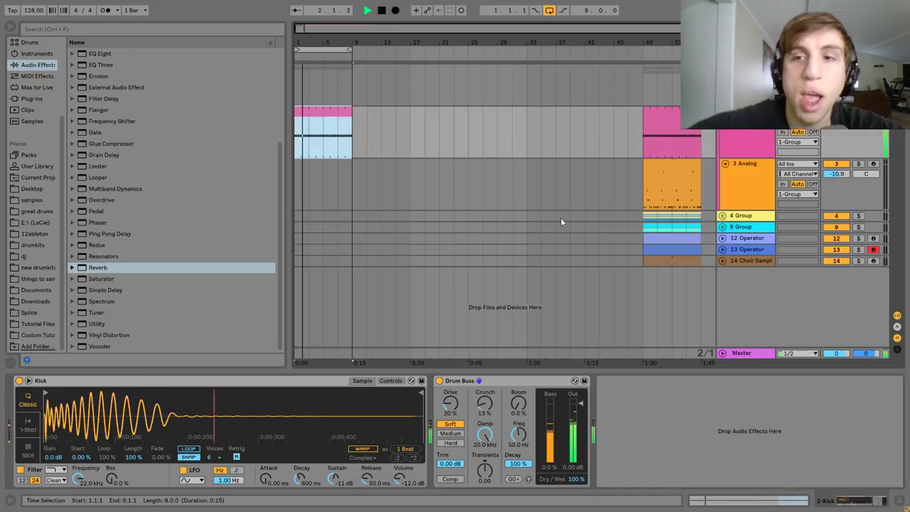
pyautogui.press('space')
# Copy the Hihat 2 clip in 4 Group from bar 49 to bar 1, activate its track, and play it with the kick.
pyautogui.click(723, 216)
pyautogui.scroll(-2, 722, 223)
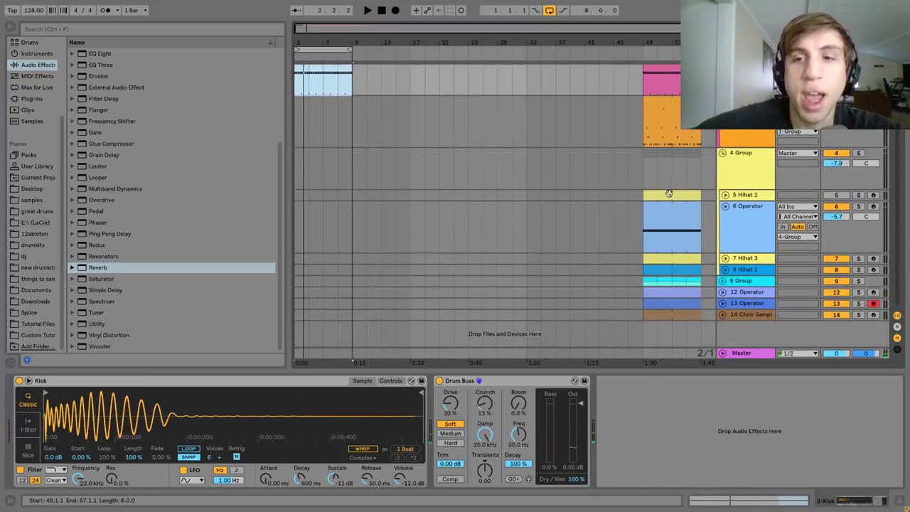
pyautogui.moveTo(679, 197); pyautogui.dragTo(519, 194)
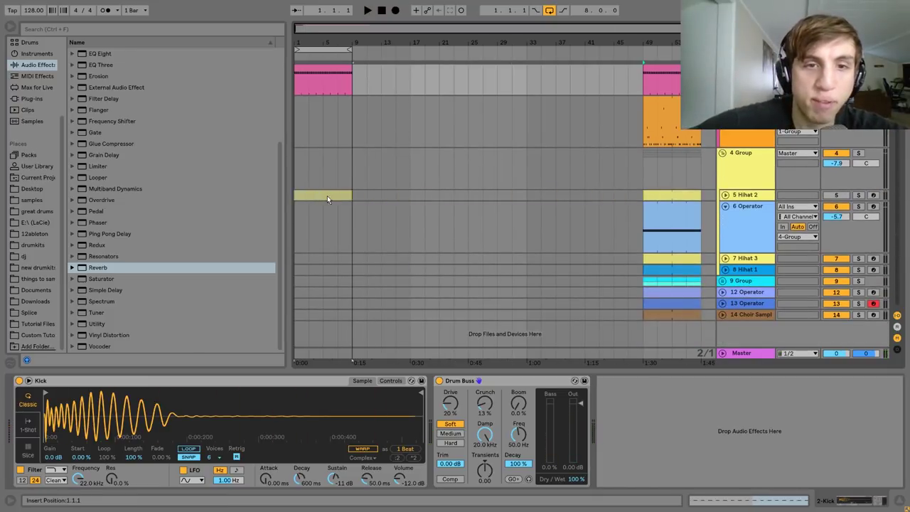
pyautogui.moveTo(327, 199); pyautogui.dragTo(327, 198)
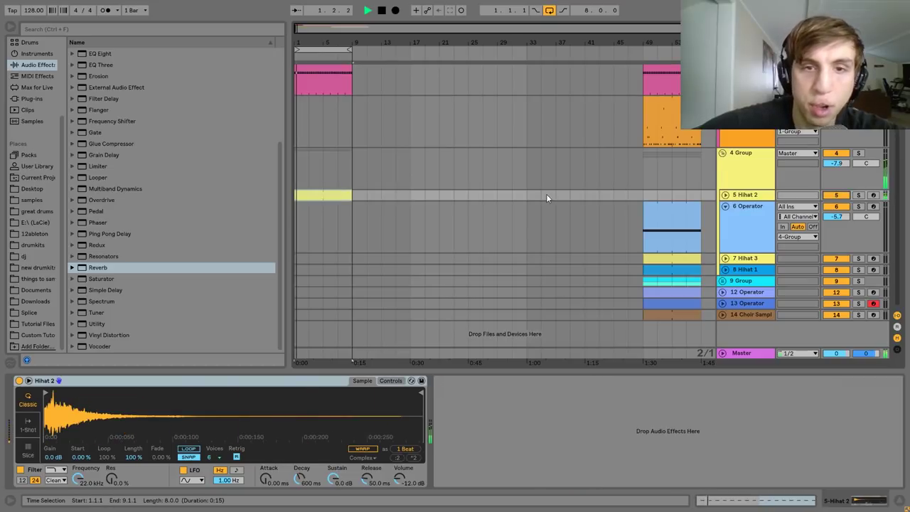
pyautogui.scroll(2, 546, 193)
pyautogui.click(722, 215)
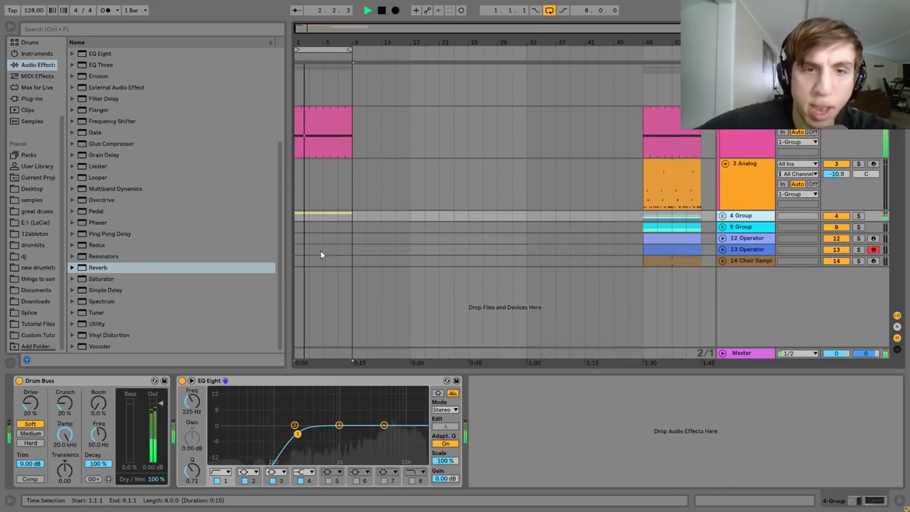
pyautogui.press('space')
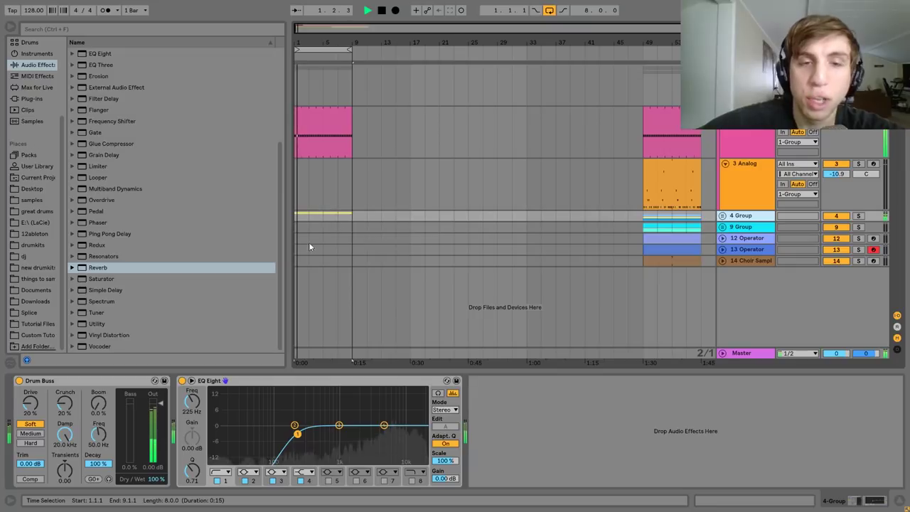
# Play the full section from bar 49, set the 4 Group volume to -6.8 dB, and compare it with the intro at bar 1.
pyautogui.click(644, 217)
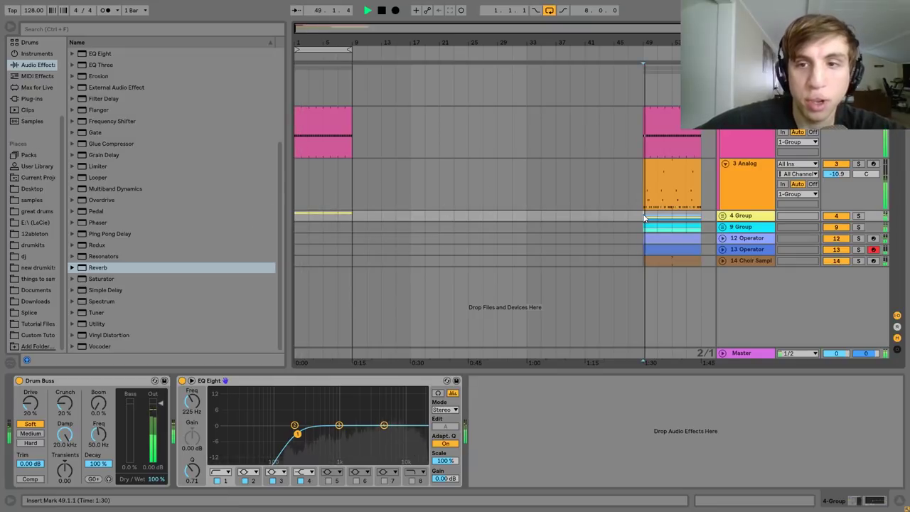
pyautogui.click(723, 217)
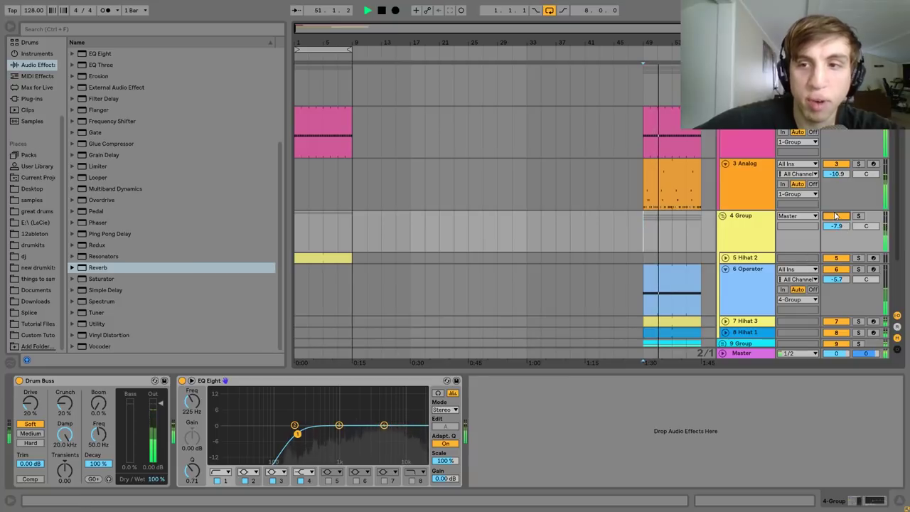
pyautogui.moveTo(837, 226); pyautogui.dragTo(837, 224)
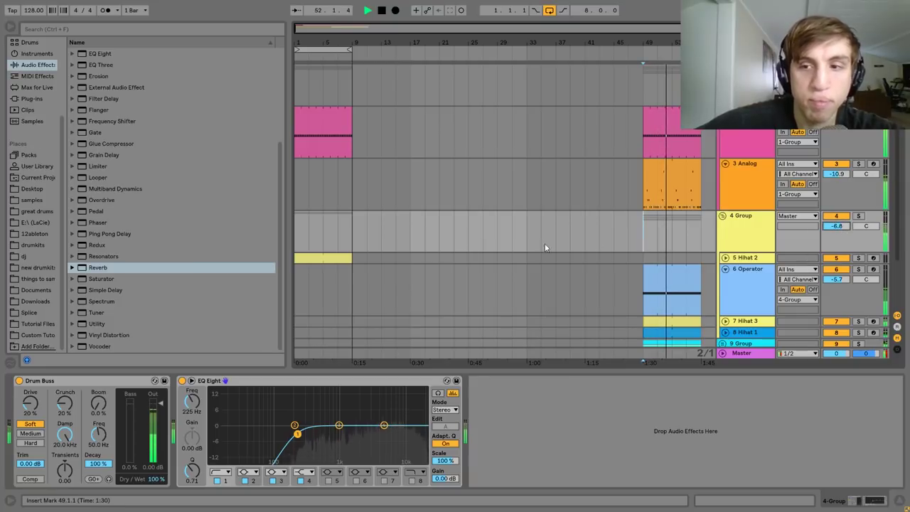
pyautogui.press('space')
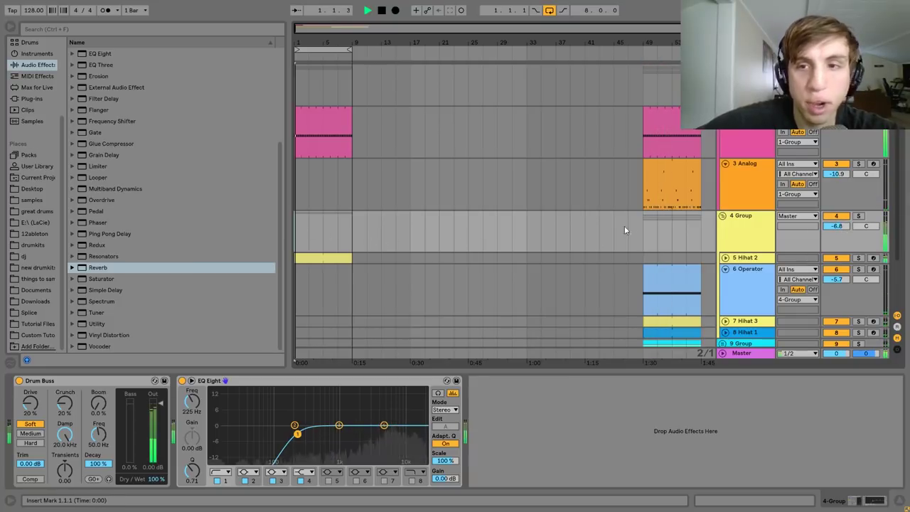
# Lower all main tracks' volumes together until 4 Group is at -12.3 dB, and check the levels in the mixer while playing from bar 49.
pyautogui.click(737, 238)
pyautogui.hotkey('ctrl', 'a')
pyautogui.moveTo(843, 227); pyautogui.dragTo(843, 236)
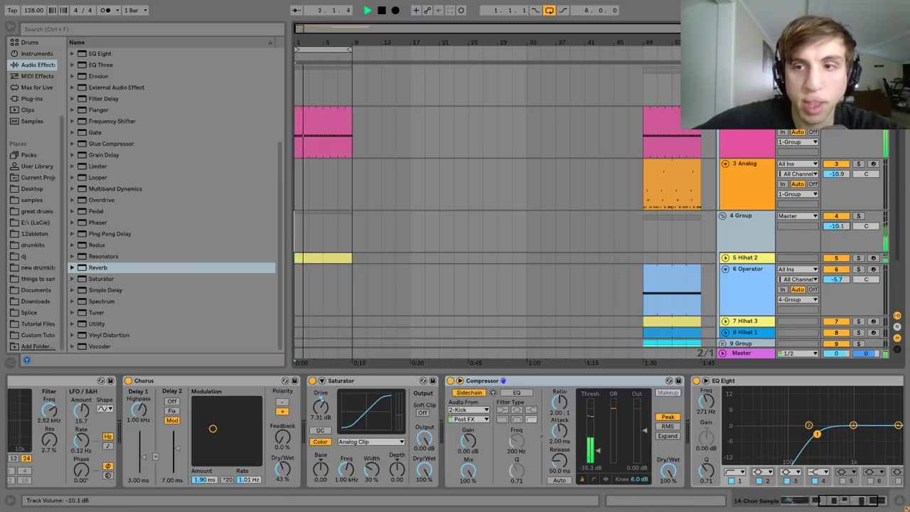
pyautogui.click(644, 226)
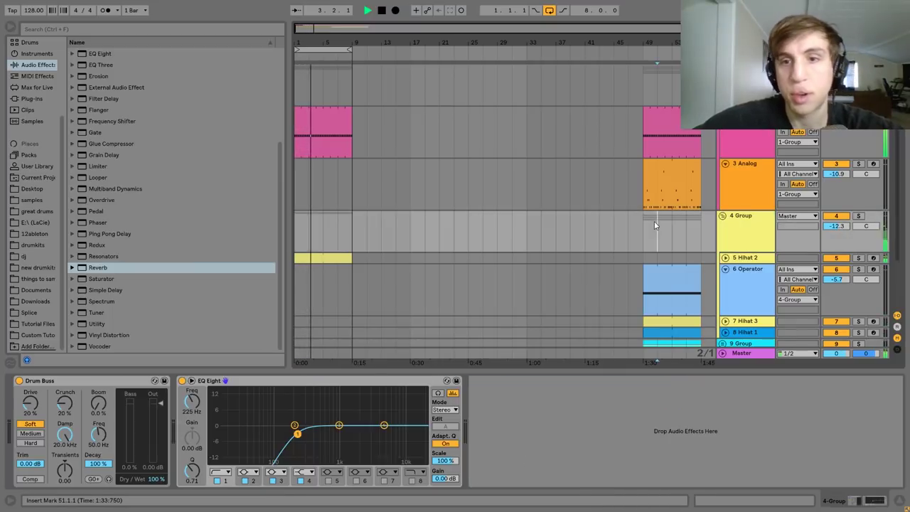
pyautogui.press('Tab')
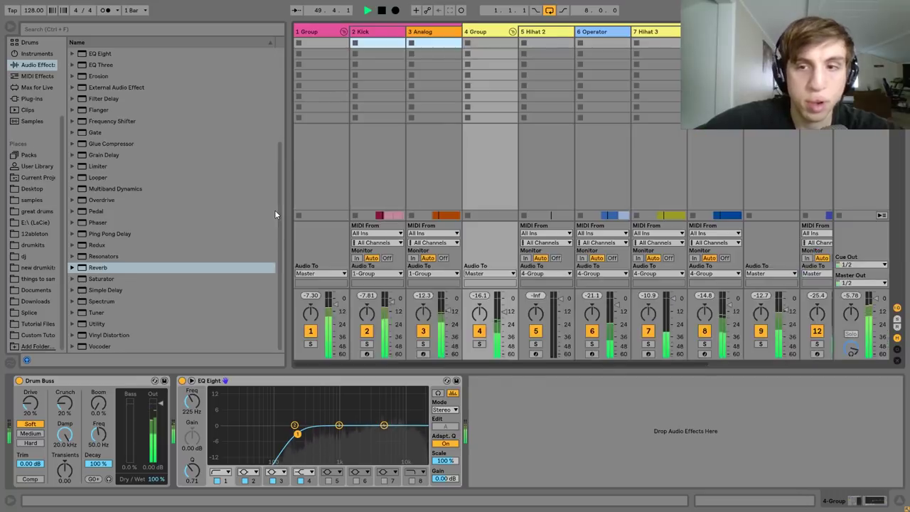
pyautogui.press('Tab')
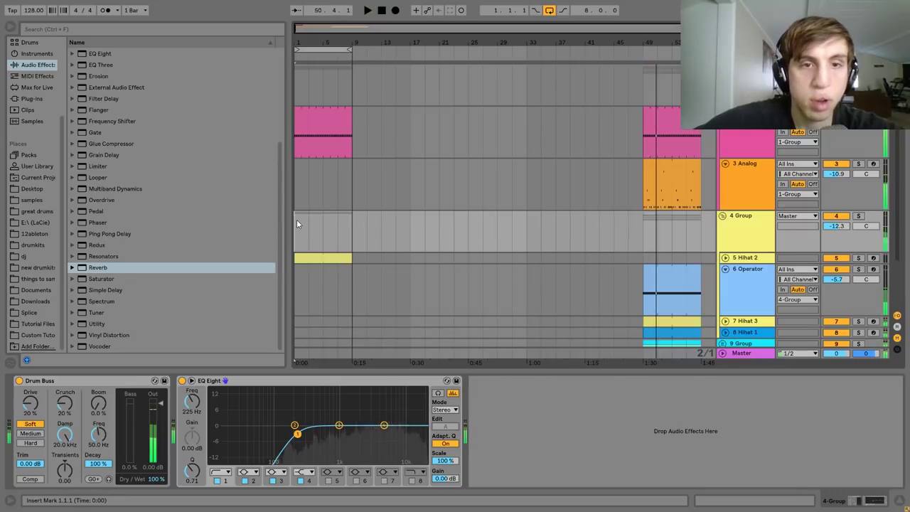
# Collapse 4 Group and 1 Group and duplicate the eight-bar kick and hi-hat section into bars 9 to 17.
pyautogui.click(297, 219)
pyautogui.click(723, 216)
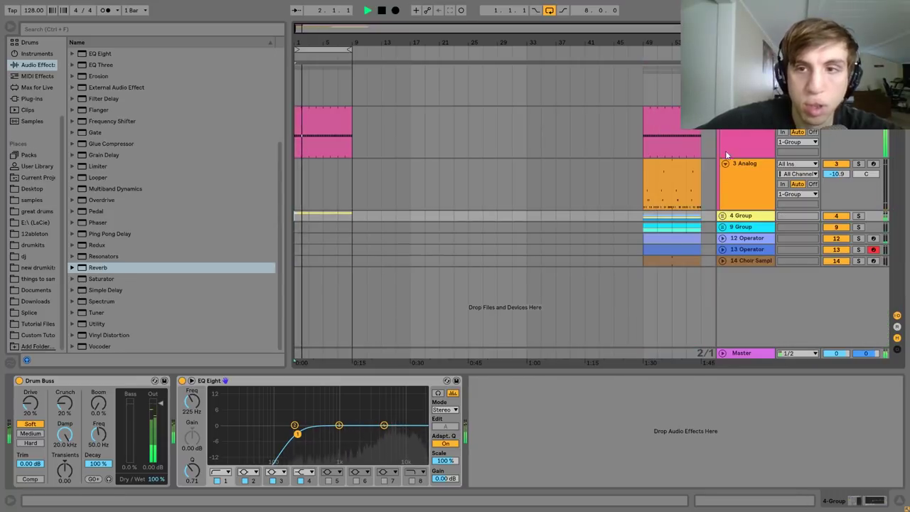
pyautogui.click(722, 69)
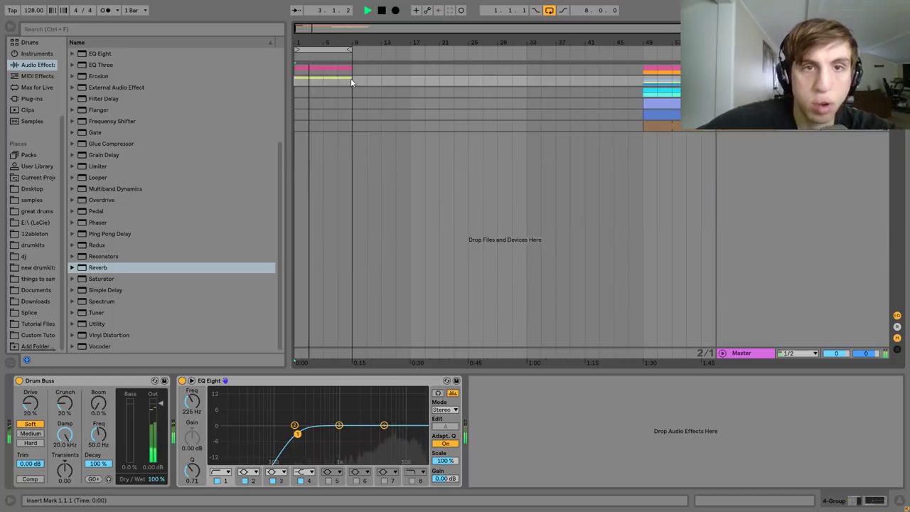
pyautogui.moveTo(353, 82); pyautogui.dragTo(289, 68)
pyautogui.hotkey('ctrl', 'd')
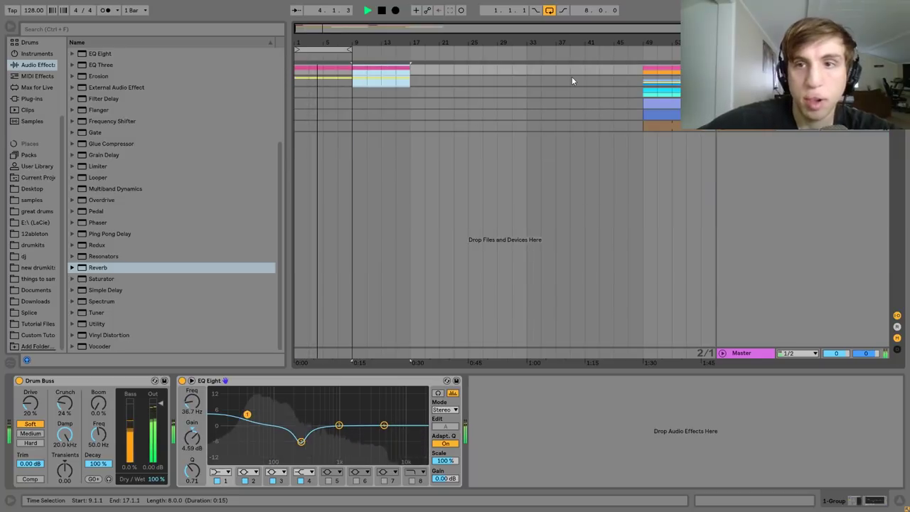
pyautogui.press('space')
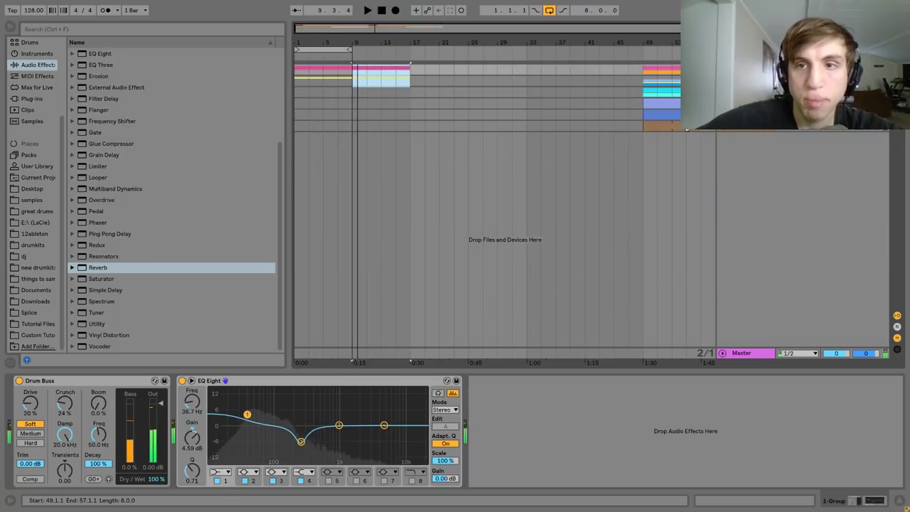
# Copy the Choir Sample clip from bar 49 to bar 9 and bar 1, and play the intro from the start.
pyautogui.moveTo(679, 124); pyautogui.dragTo(391, 129)
pyautogui.moveTo(324, 127); pyautogui.dragTo(324, 126)
pyautogui.press('space')
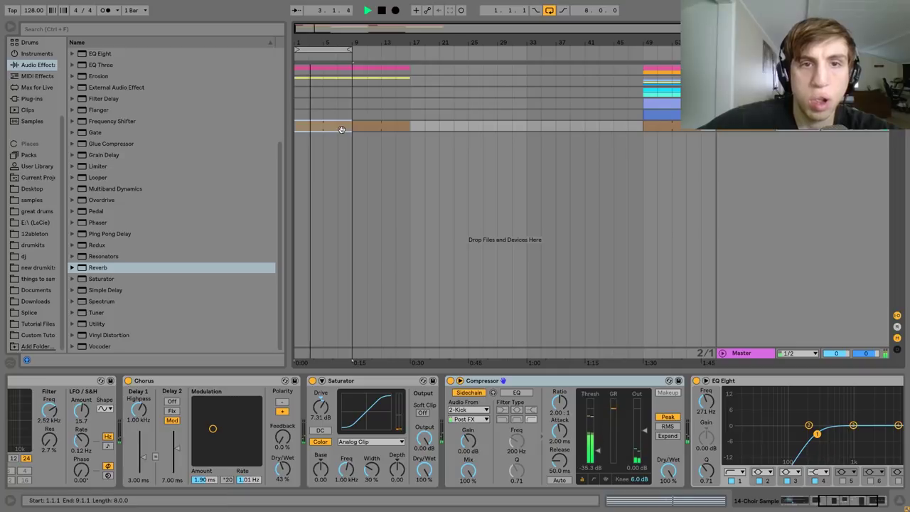
# Add an Auto Filter after EQ Eight on track 14 Choir Sample and set its frequency to 1.93 kHz.
pyautogui.scroll(4, 69, 134)
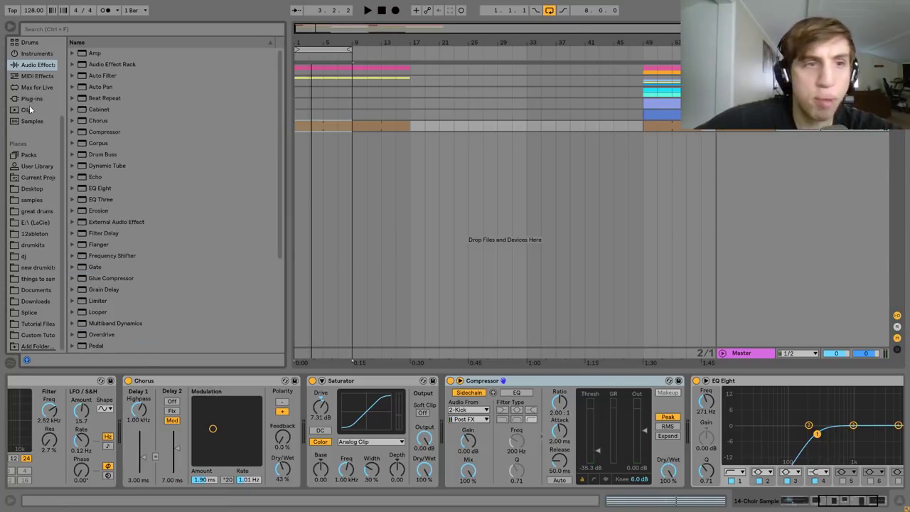
pyautogui.doubleClick(94, 79)
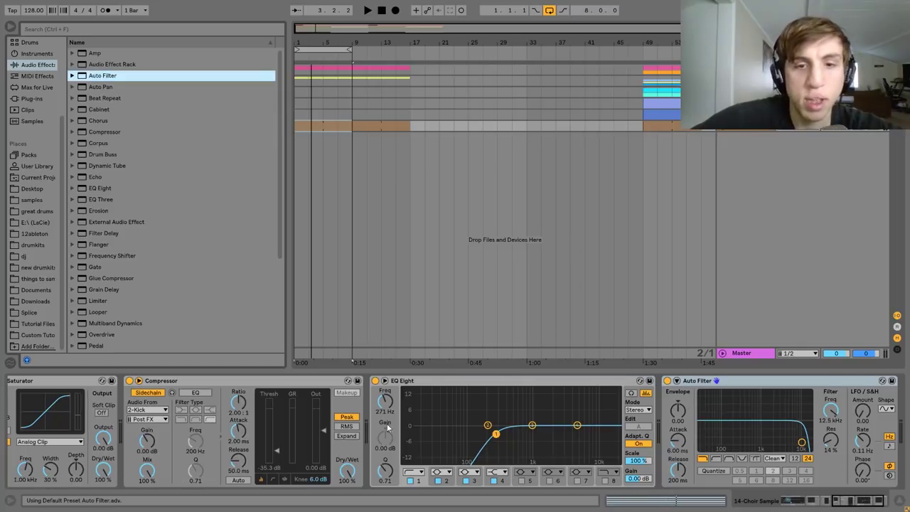
pyautogui.scroll(10, 361, 435)
pyautogui.scroll(-10, 361, 435)
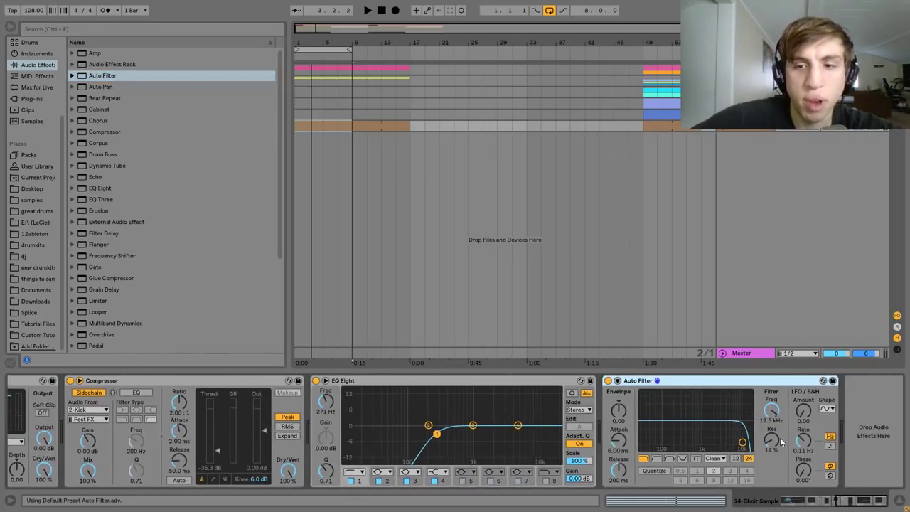
pyautogui.moveTo(781, 420); pyautogui.dragTo(781, 455)
# Show the automation of the Auto Filter frequency on track 14 and, during playback, lower its envelope to 78.5 Hz.
pyautogui.rightClick(782, 422)
pyautogui.click(792, 428)
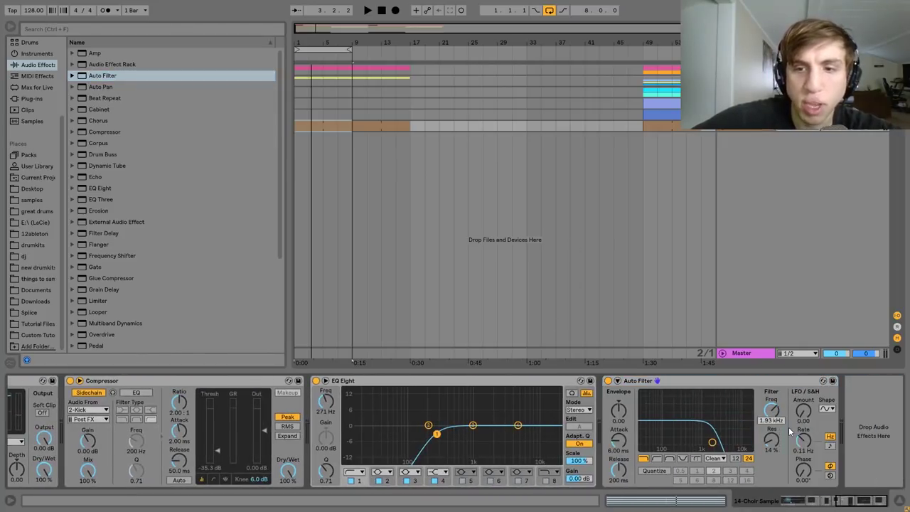
pyautogui.press('space')
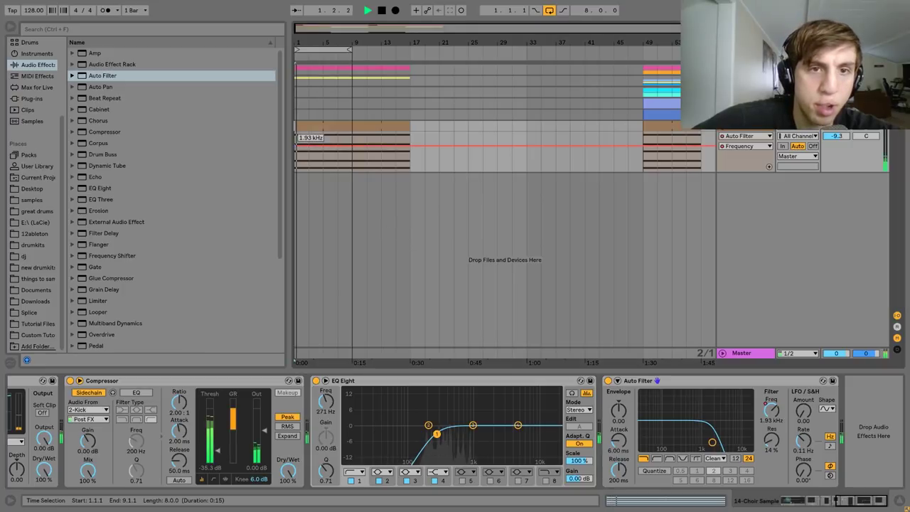
pyautogui.moveTo(299, 146); pyautogui.dragTo(300, 165)
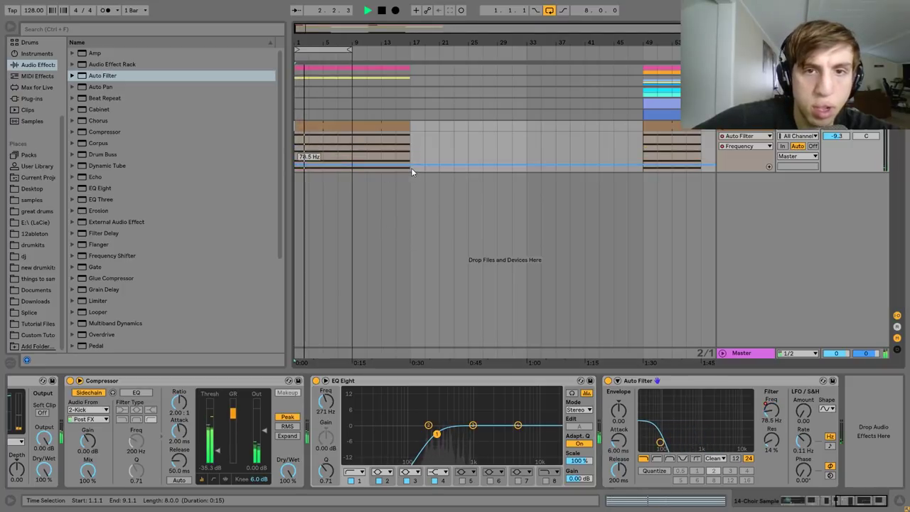
# Ramp the Choir Sample filter frequency envelope up to 19.9 kHz at bar 17, turn off looping and expand 4 Group.
pyautogui.moveTo(410, 166); pyautogui.dragTo(409, 135)
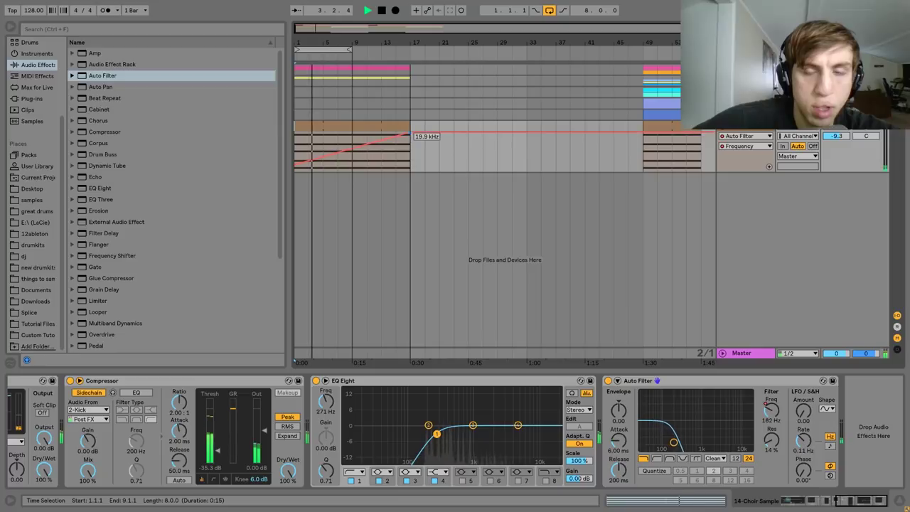
pyautogui.click(550, 12)
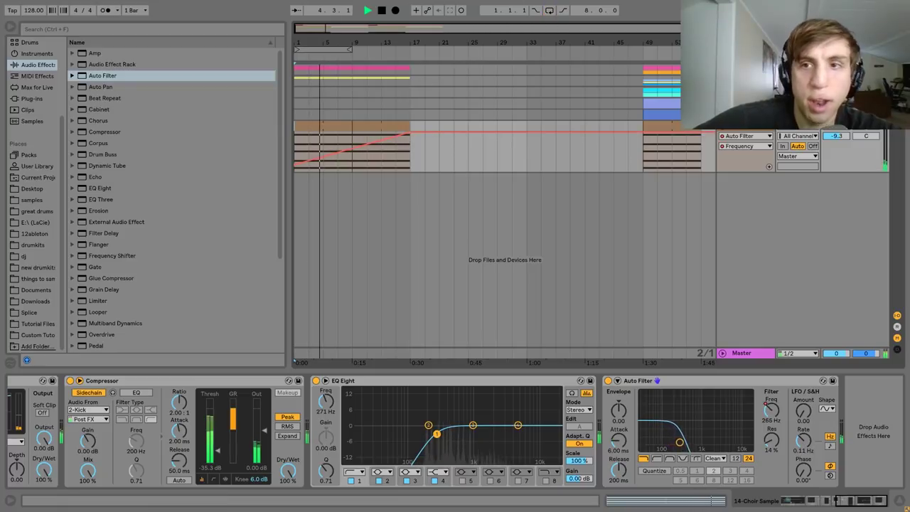
pyautogui.click(723, 81)
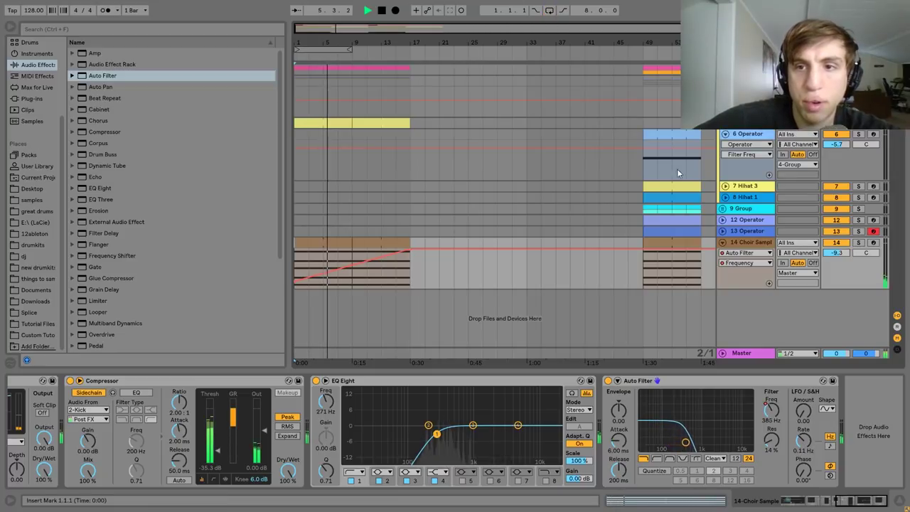
pyautogui.click(686, 195)
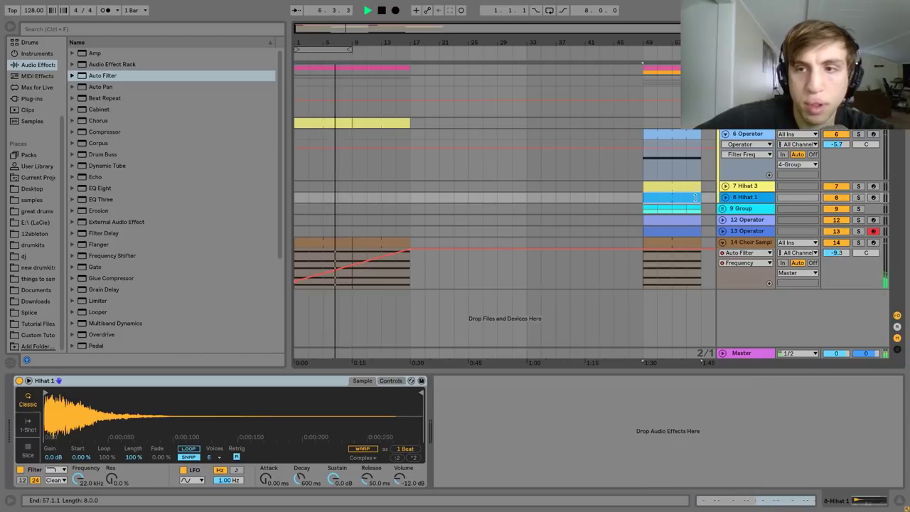
pyautogui.click(695, 187)
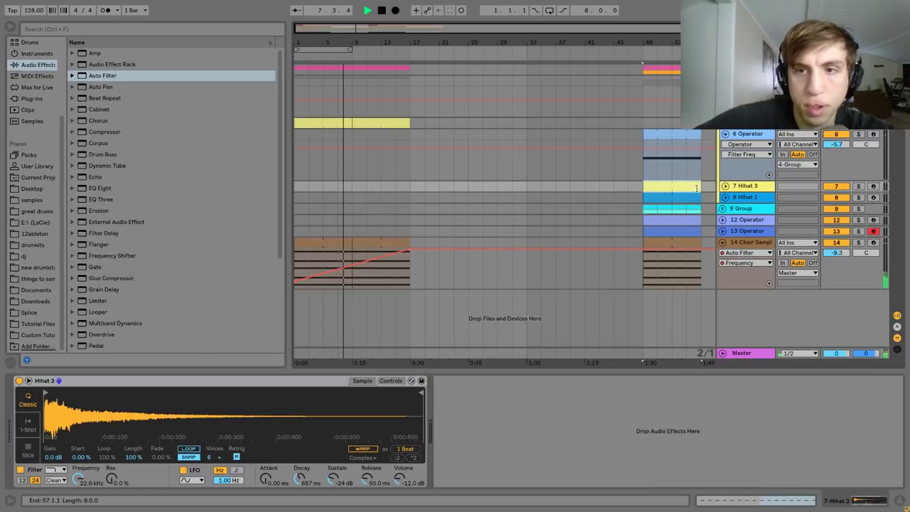
pyautogui.moveTo(687, 197); pyautogui.dragTo(397, 186)
pyautogui.click(682, 133)
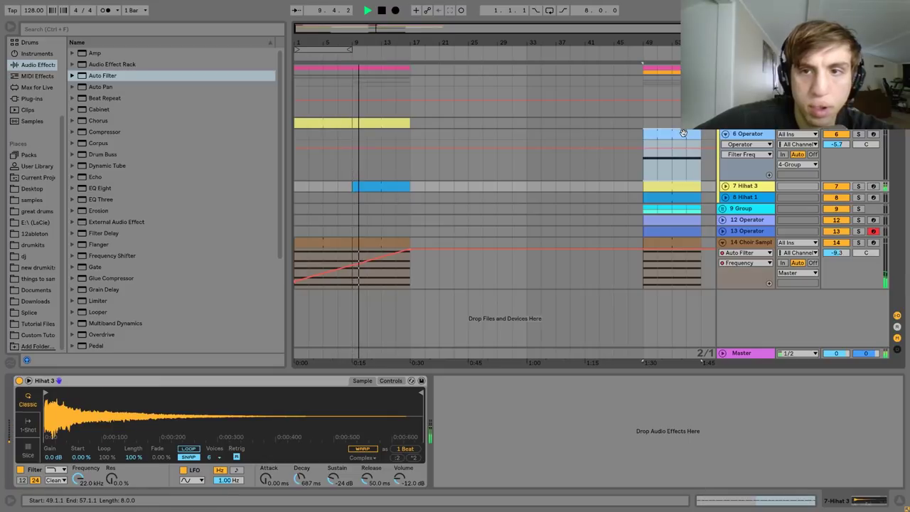
pyautogui.hotkey('ctrl', 'z')
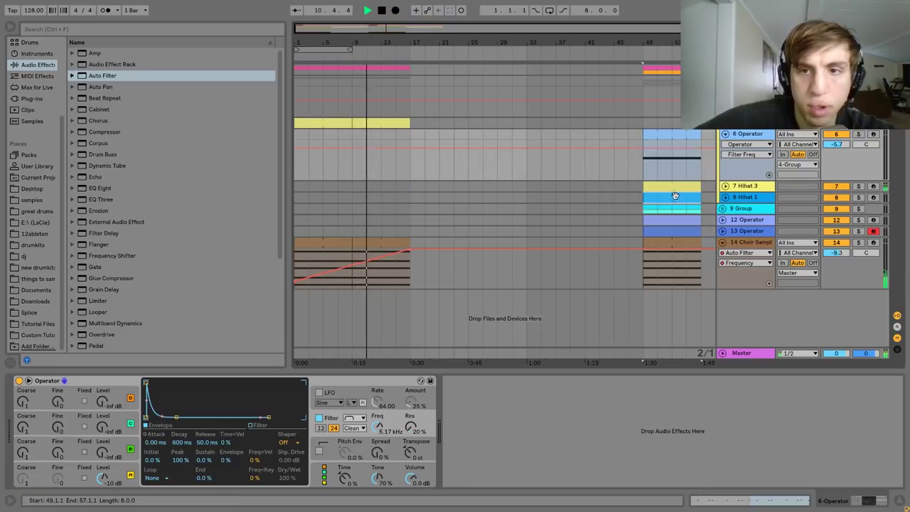
# Copy the Hihat 1 clip and the 10 Clap clip from bar 49 to bar 9, and play from bar 9.
pyautogui.click(680, 197)
pyautogui.moveTo(688, 198); pyautogui.dragTo(394, 197)
pyautogui.click(723, 209)
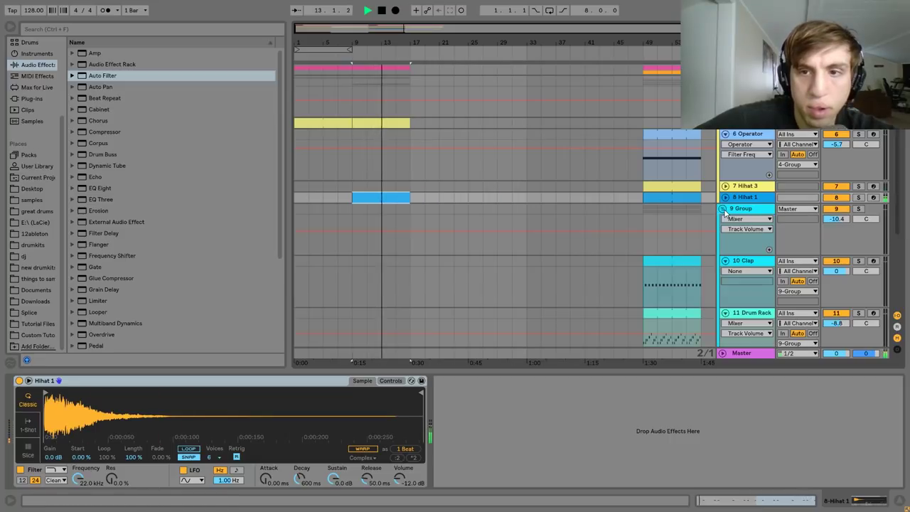
pyautogui.scroll(-3, 698, 236)
pyautogui.moveTo(682, 206); pyautogui.dragTo(380, 203)
pyautogui.press('space')
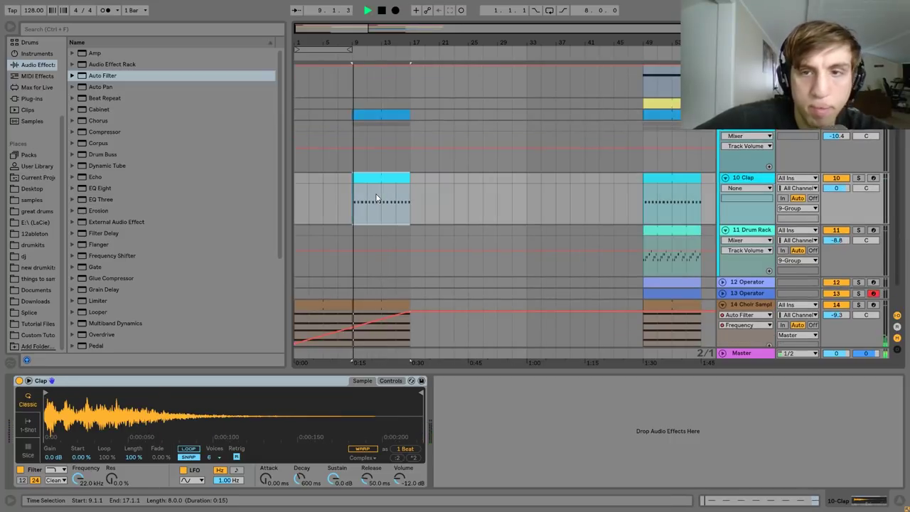
# Collapse 9 Group and delete the kick in 1 Group from bar 15 to bar 17.
pyautogui.click(725, 135)
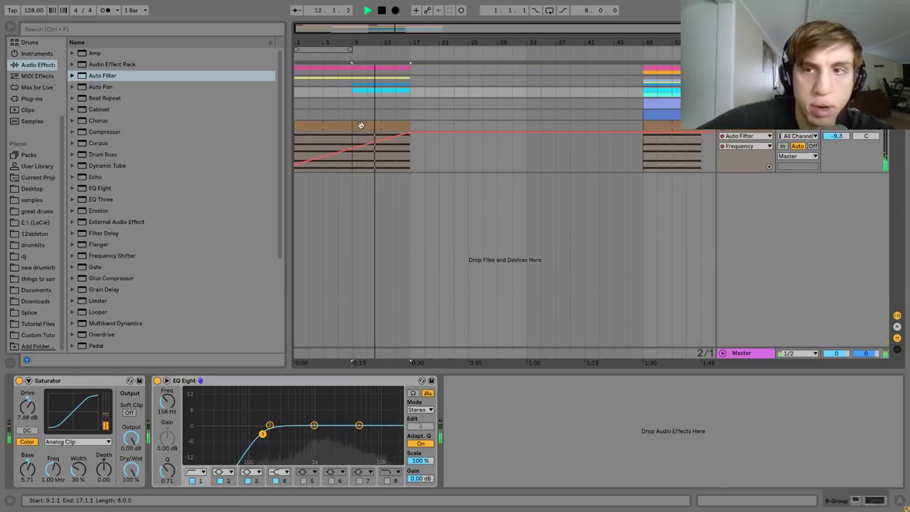
pyautogui.click(361, 125)
pyautogui.moveTo(393, 42); pyautogui.dragTo(480, 59)
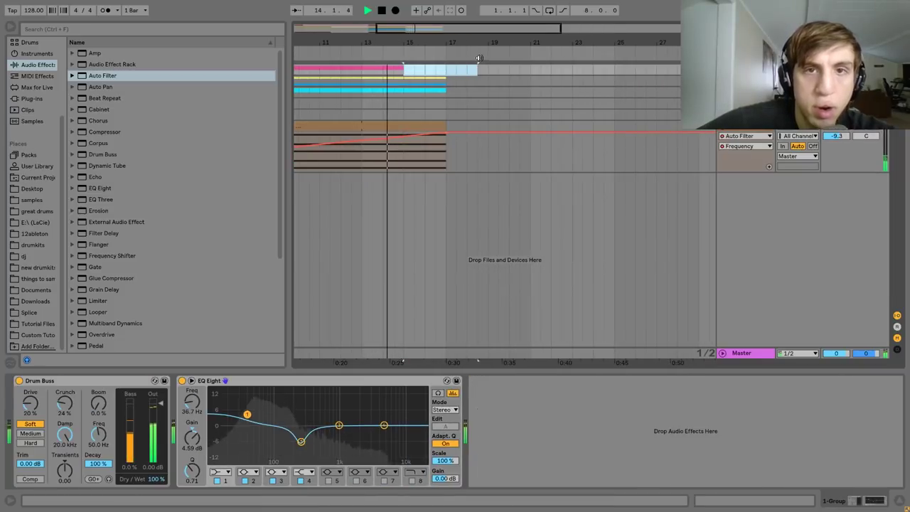
pyautogui.moveTo(421, 43); pyautogui.dragTo(421, 30)
pyautogui.moveTo(392, 47); pyautogui.dragTo(392, 40)
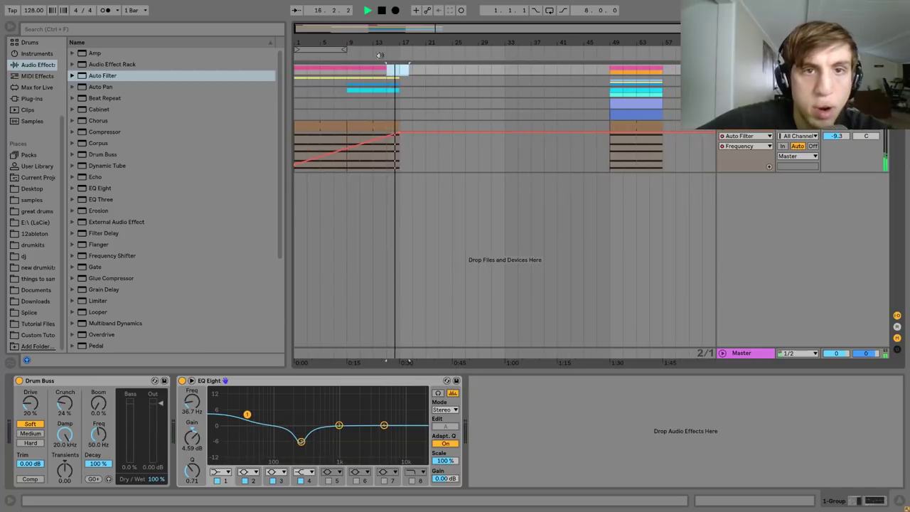
# Expand 4 Group and play the break without kick from bar 15.
pyautogui.click(722, 81)
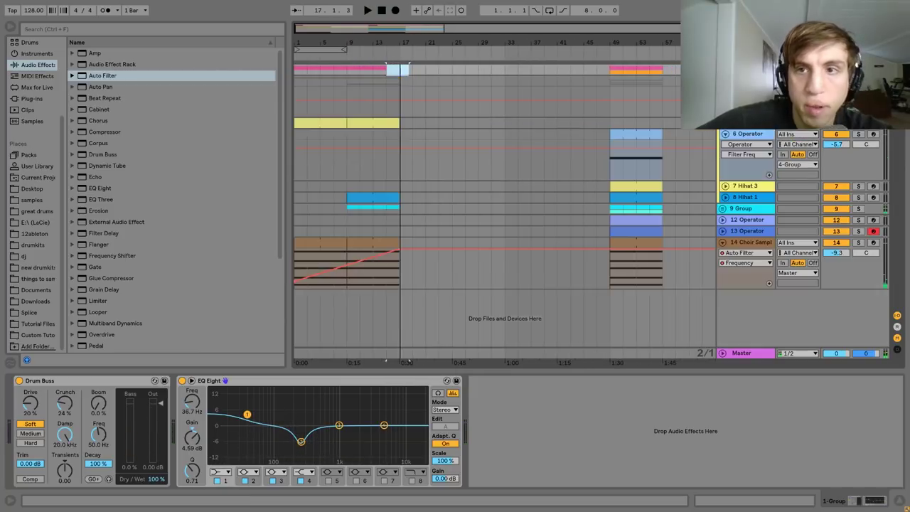
pyautogui.press('space')
pyautogui.press('space')
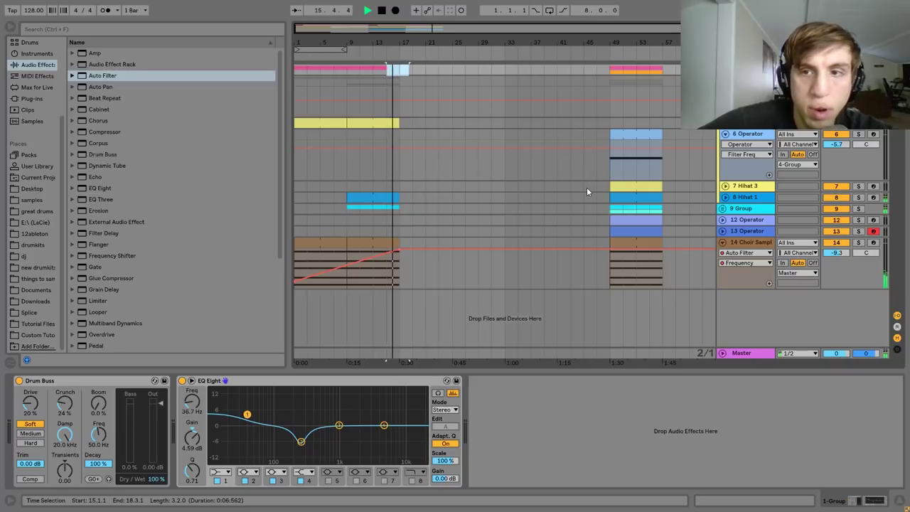
pyautogui.press('space')
# Copy bars 9 to 13 of 1 Group, 4 Group and 9 Group and paste them at bar 17.
pyautogui.click(369, 193)
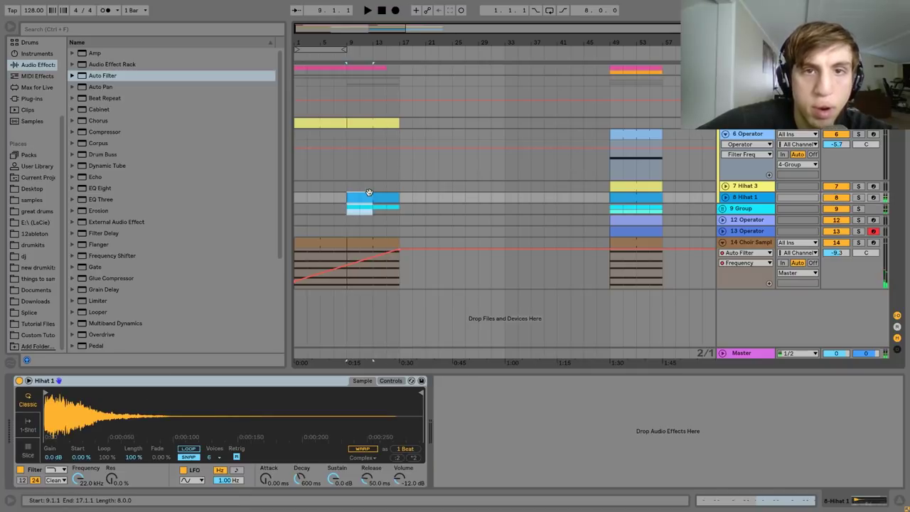
pyautogui.moveTo(347, 70); pyautogui.dragTo(366, 174)
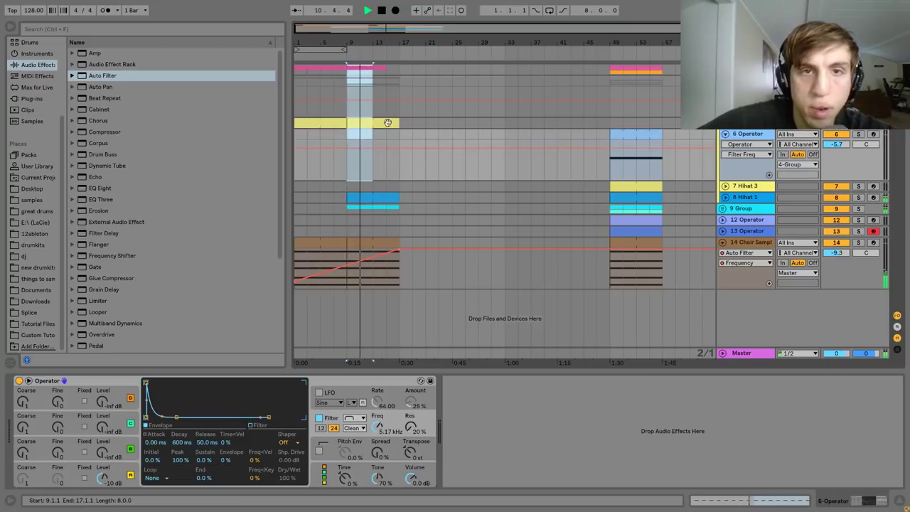
pyautogui.keyDown('shift'); pyautogui.click(373, 209); pyautogui.keyUp('shift')
pyautogui.hotkey('ctrl', 'c')
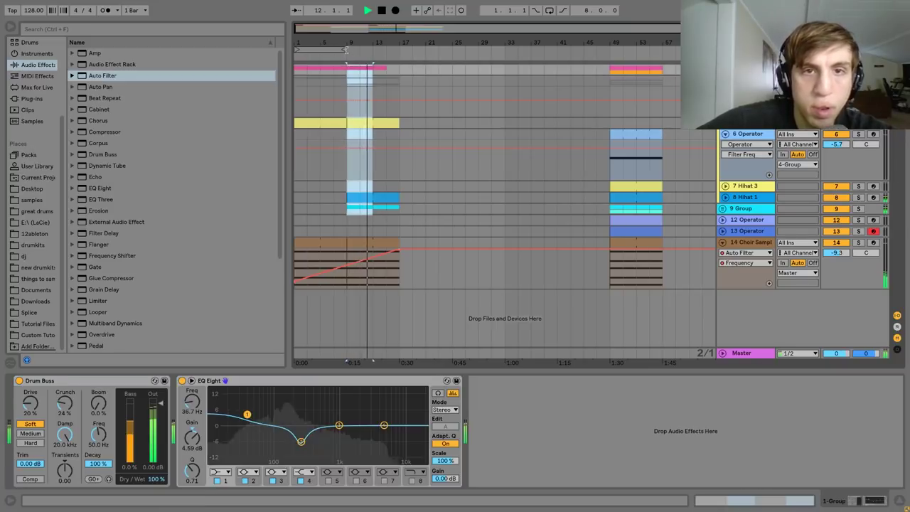
pyautogui.click(400, 68)
pyautogui.hotkey('ctrl', 'v')
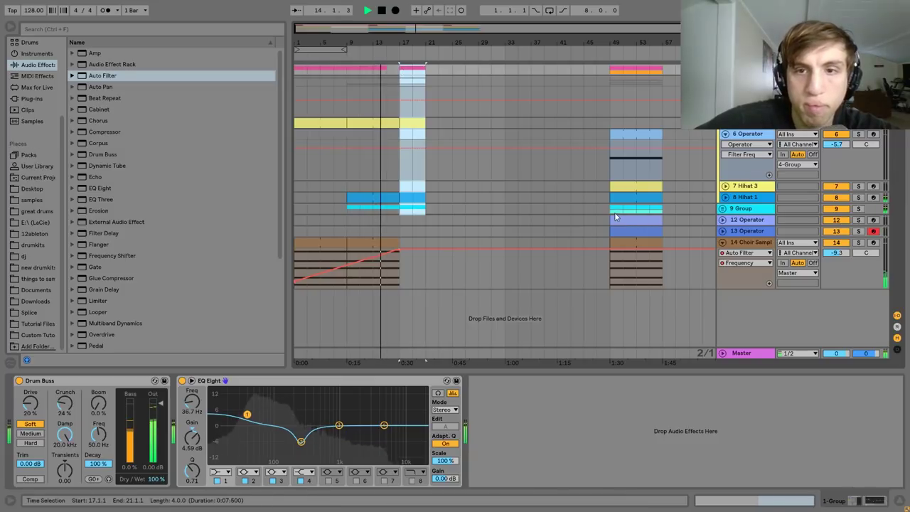
# Copy 9 Group's bars 49 to 53 to bar 17, and duplicate the four-bar drum section three times up to bar 33.
pyautogui.moveTo(613, 213); pyautogui.dragTo(646, 211)
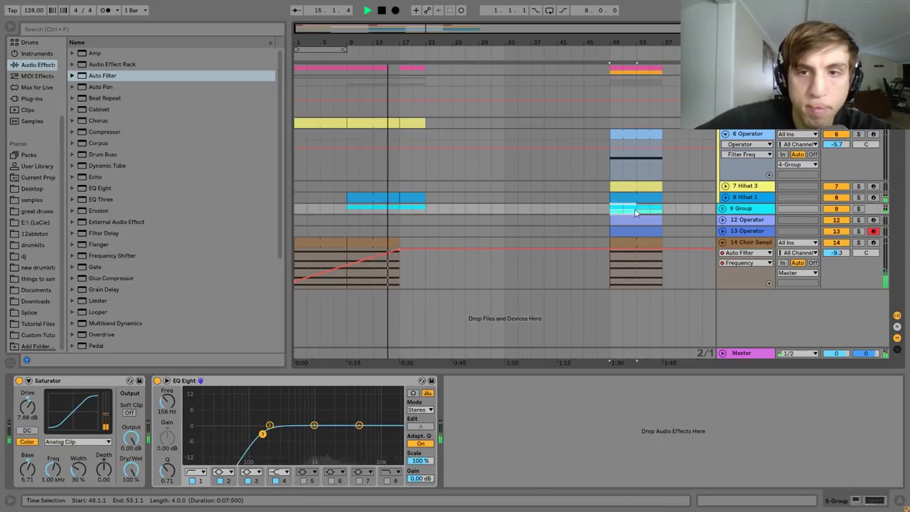
pyautogui.click(401, 211)
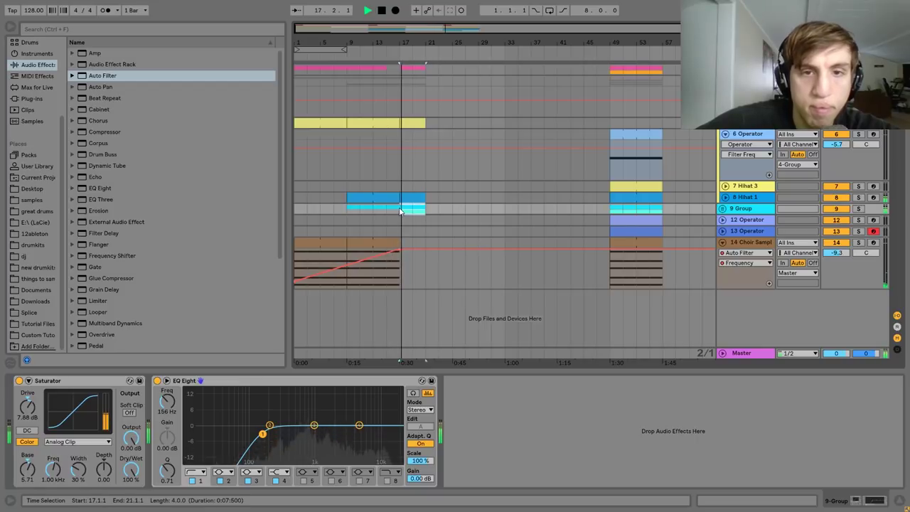
pyautogui.moveTo(400, 212); pyautogui.dragTo(430, 80)
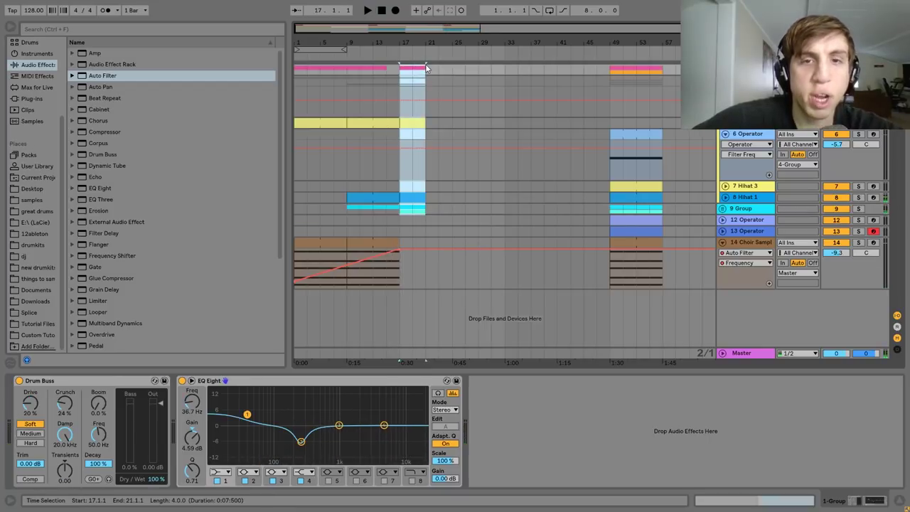
pyautogui.hotkey('ctrl', 'd')
pyautogui.hotkey('ctrl', 'd')
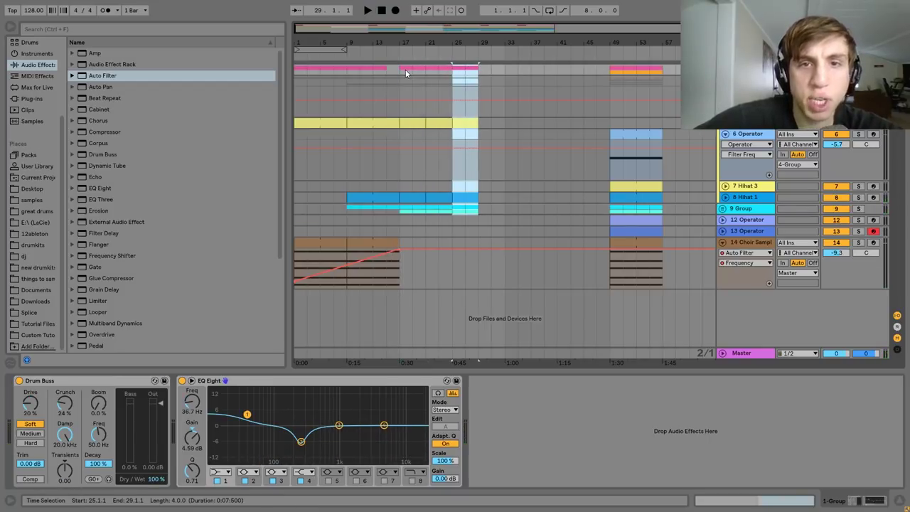
pyautogui.hotkey('ctrl', 'd')
# Play the new section from bar 17 and select the Choir Sample clip at bar 9.
pyautogui.click(399, 69)
pyautogui.press('space')
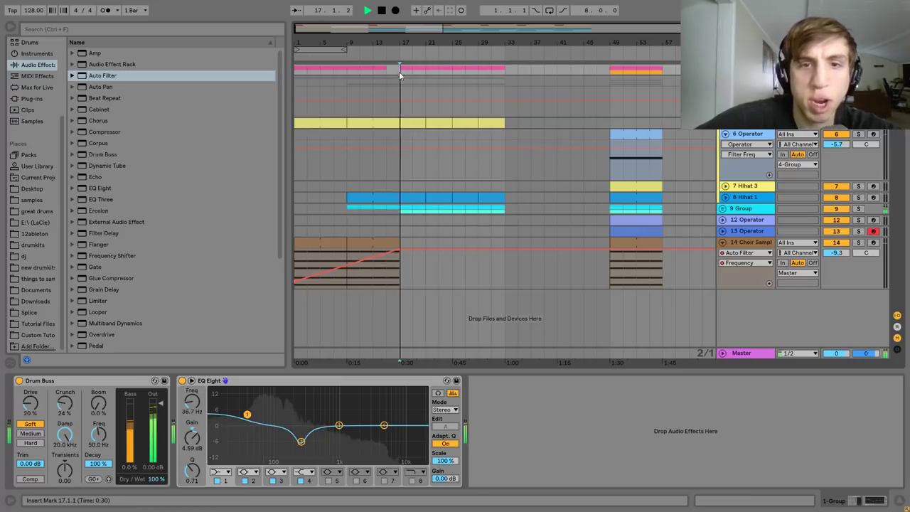
pyautogui.click(356, 241)
pyautogui.press('space')
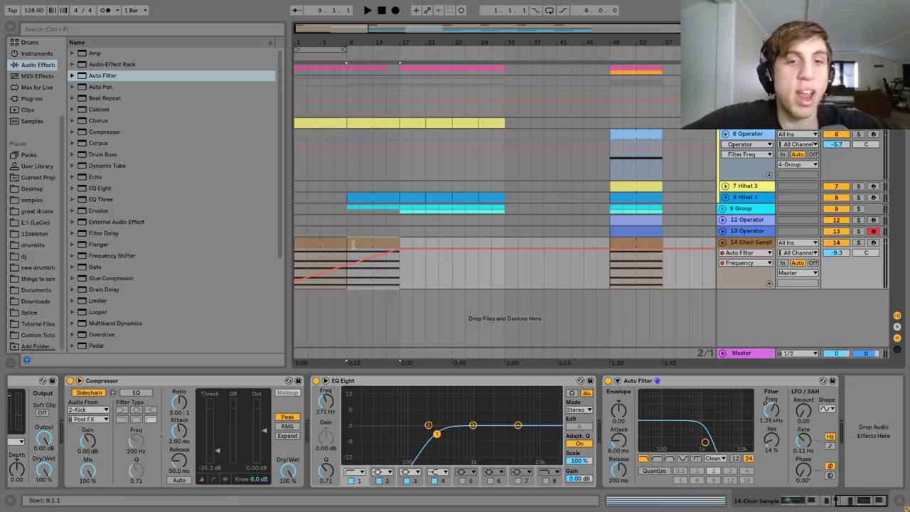
pyautogui.hotkey('ctrl', 'd')
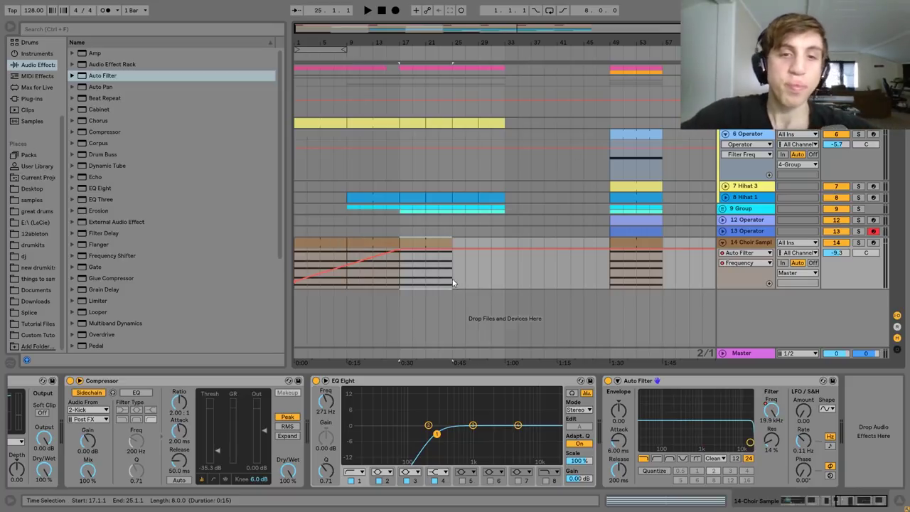
pyautogui.hotkey('ctrl', 'z')
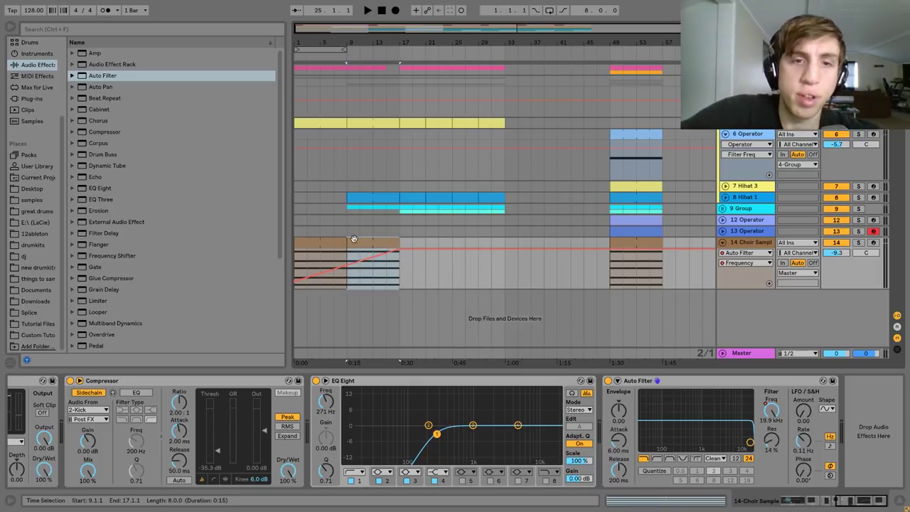
pyautogui.hotkey('ctrl', 'd')
pyautogui.hotkey('ctrl', 'z')
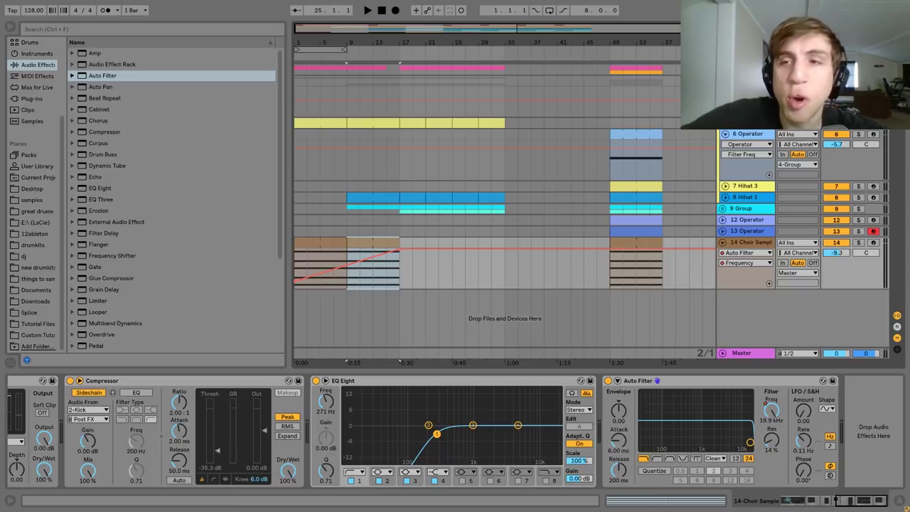
# Duplicate both Choir Sample clips from bars 1 to 17 into bars 17 to 33, play them and collapse track 14.
pyautogui.keyDown('shift'); pyautogui.click(304, 243); pyautogui.keyUp('shift')
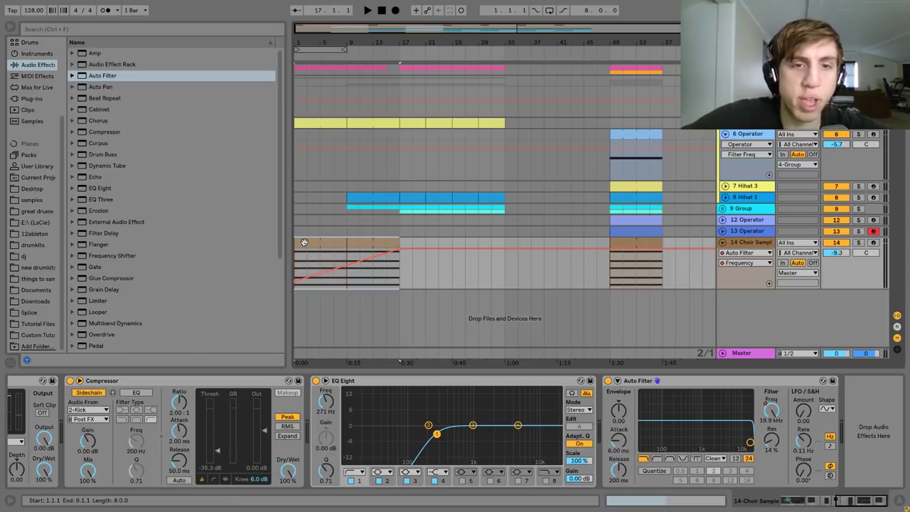
pyautogui.hotkey('ctrl', 'd')
pyautogui.press('space')
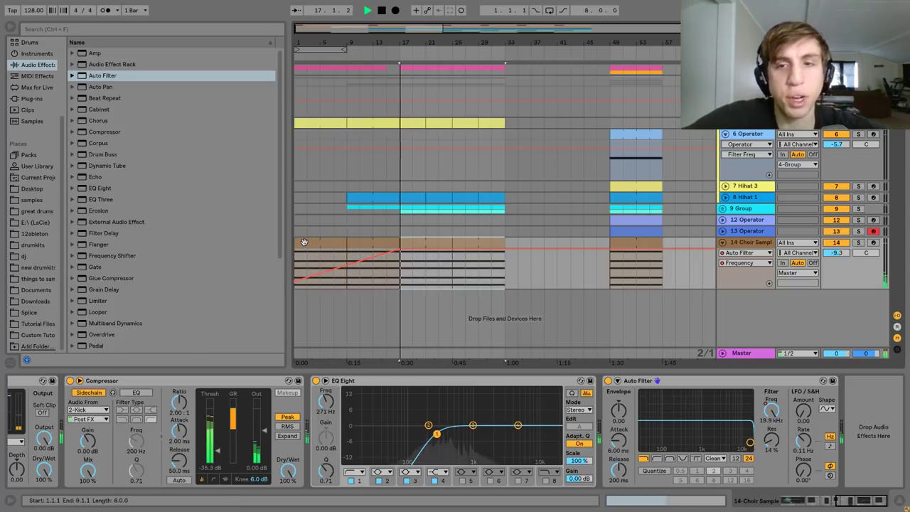
pyautogui.click(722, 242)
# Copy the 3 Analog bass clip from bar 49 to bar 17, open its notes and play it.
pyautogui.scroll(4, 505, 213)
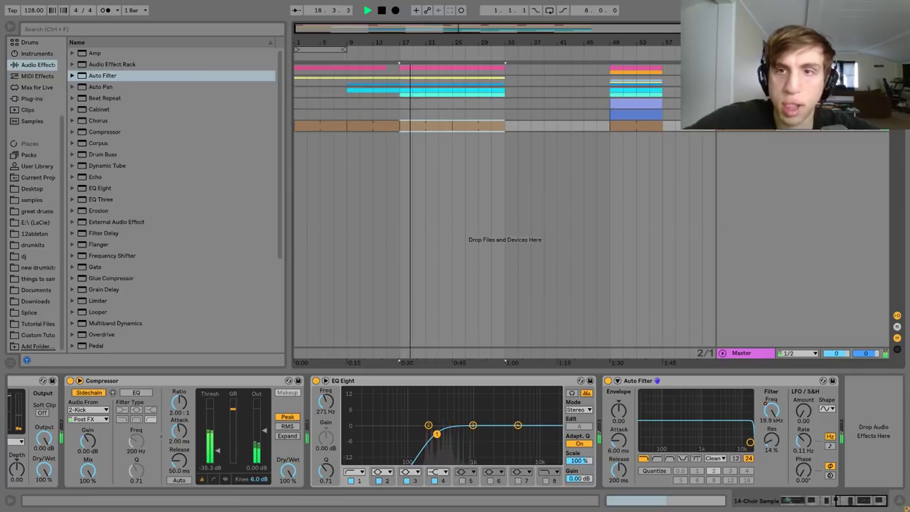
pyautogui.moveTo(634, 162); pyautogui.dragTo(419, 163)
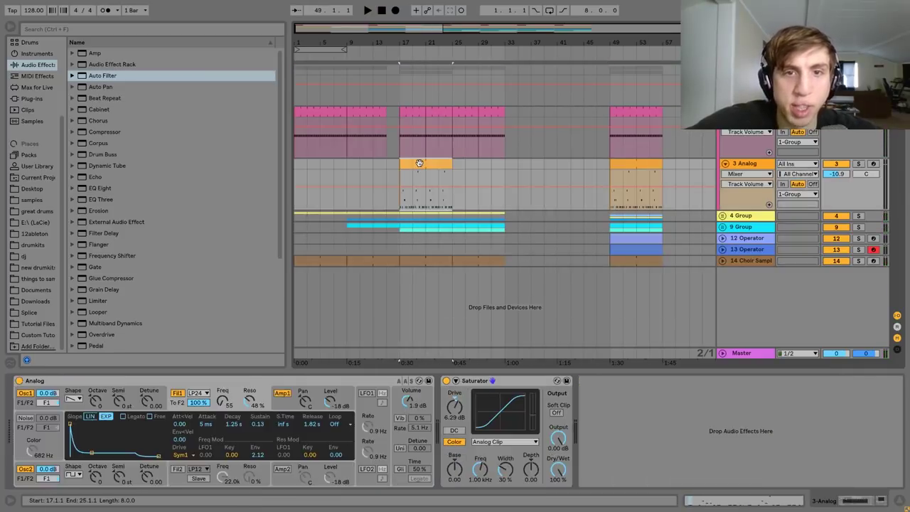
pyautogui.doubleClick(420, 163)
pyautogui.press('space')
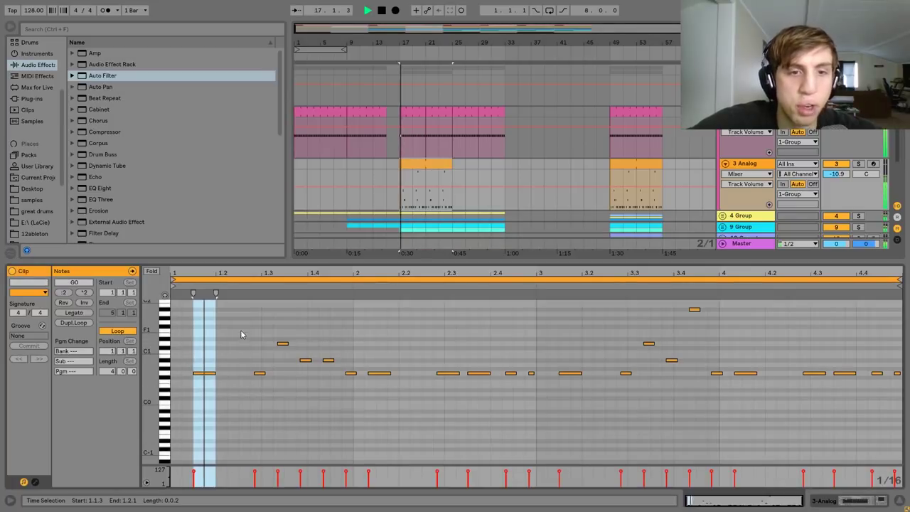
pyautogui.press('space')
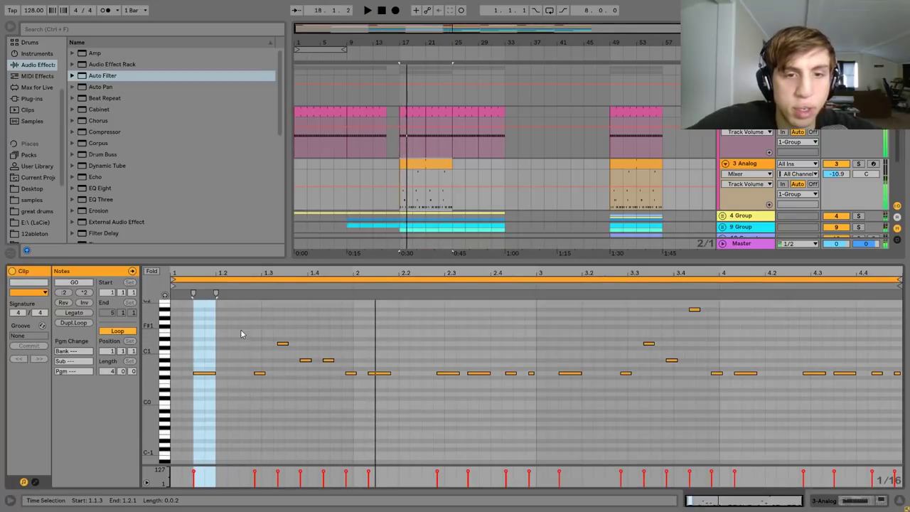
# Delete the bass clip's four notes between 1.2.3 and 1.4.3 and the two notes around 2.3 during playback.
pyautogui.moveTo(241, 333); pyautogui.dragTo(332, 414)
pyautogui.press('Delete')
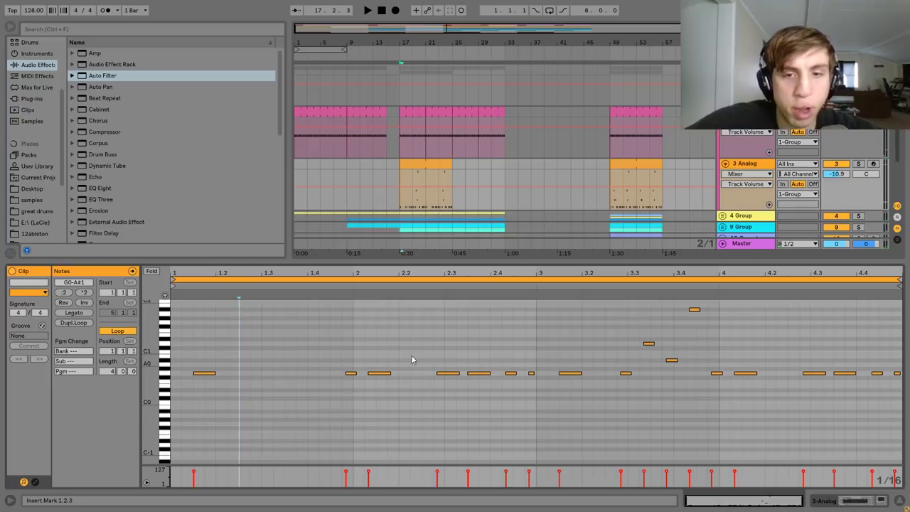
pyautogui.press('space')
pyautogui.moveTo(441, 334); pyautogui.dragTo(481, 388)
pyautogui.press('Delete')
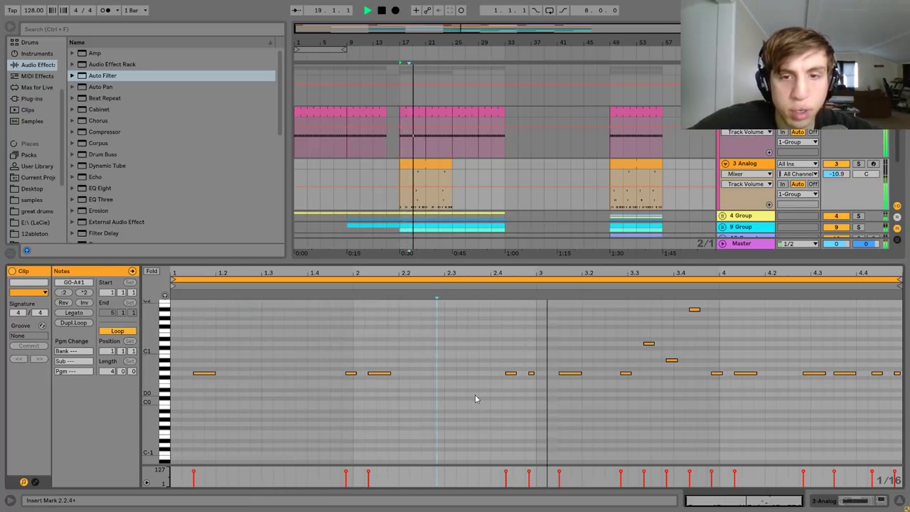
# Try deleting the short bass note just before bar 3 and the three notes between 3.2.4 and 3.4.2, and undo both deletions.
pyautogui.click(529, 365)
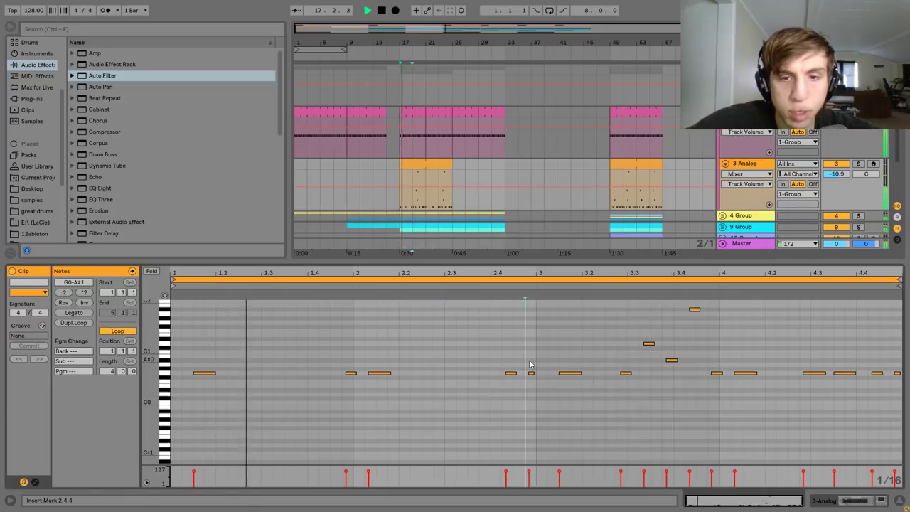
pyautogui.moveTo(530, 364); pyautogui.dragTo(535, 386)
pyautogui.press('Delete')
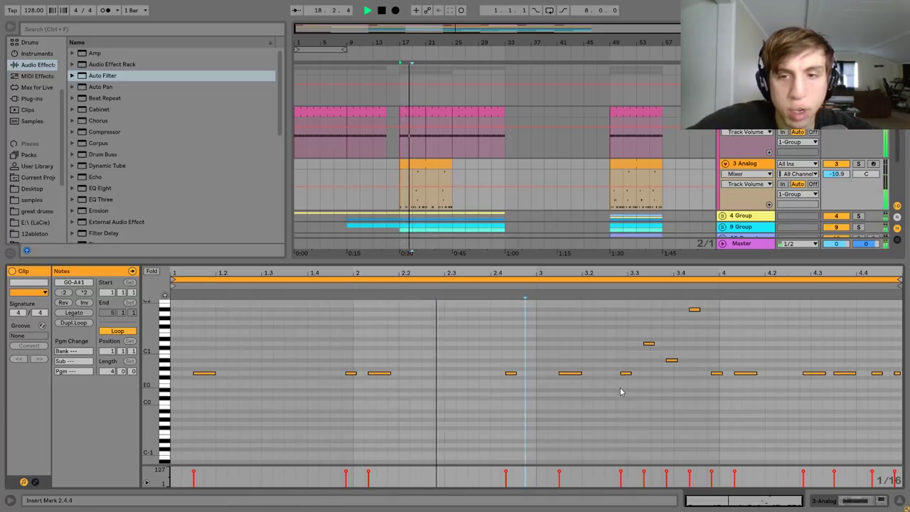
pyautogui.moveTo(620, 392); pyautogui.dragTo(676, 332)
pyautogui.press('Delete')
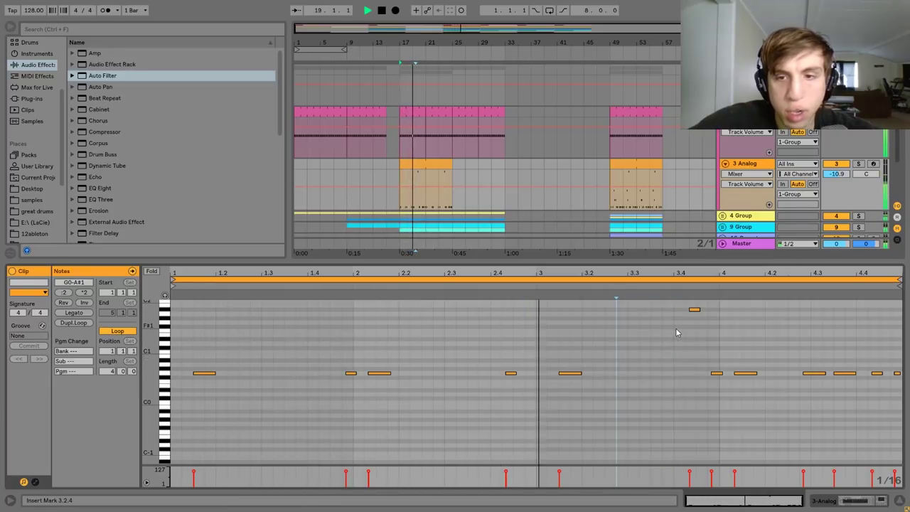
pyautogui.hotkey('ctrl', 'z')
pyautogui.hotkey('ctrl', 'z')
# Delete the bass clip's three notes between 3.2.4 and 3.4.2.
pyautogui.click(586, 330)
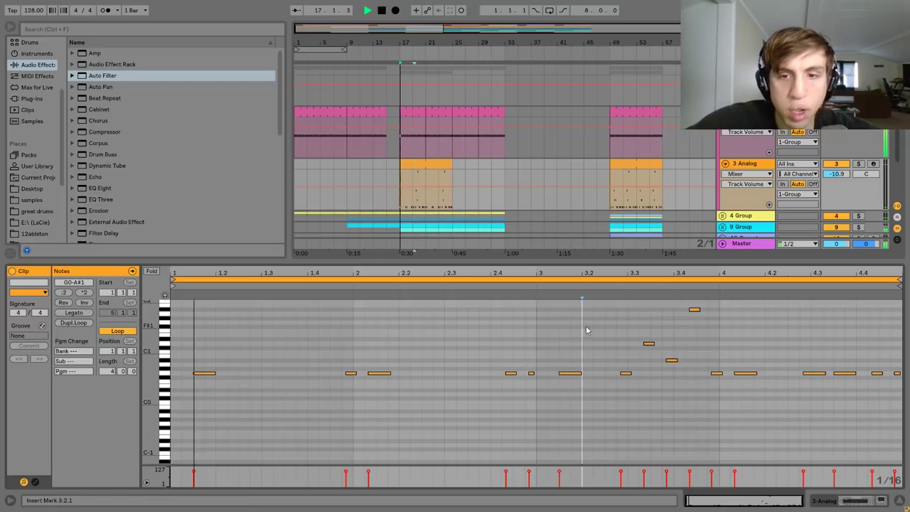
pyautogui.moveTo(585, 330); pyautogui.dragTo(675, 386)
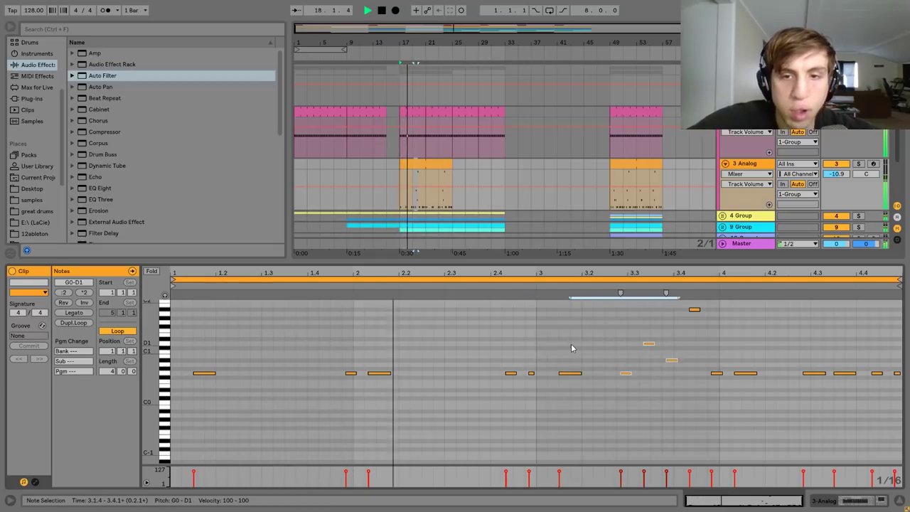
pyautogui.press('Delete')
# Deactivate the bass clip's two notes around bar 2 and its four notes between 3.4.2 and 4.3.2.
pyautogui.moveTo(315, 341); pyautogui.dragTo(412, 409)
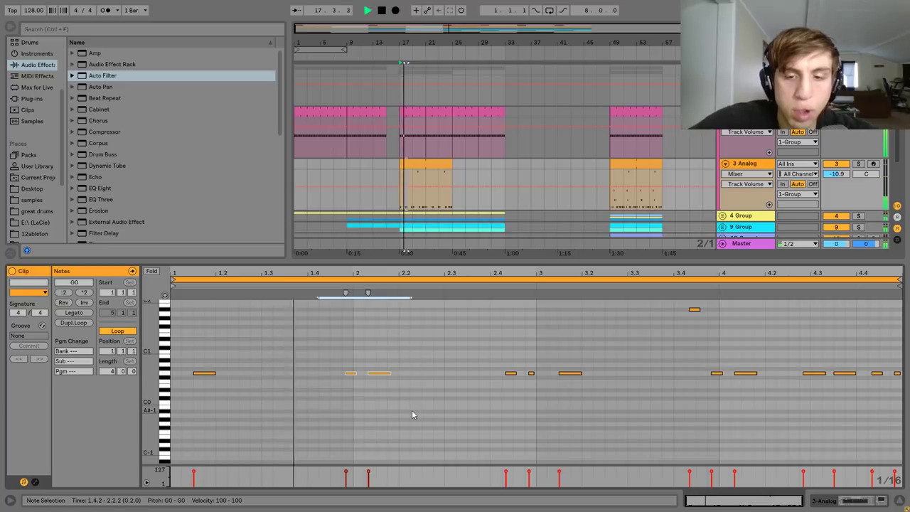
pyautogui.press('0')
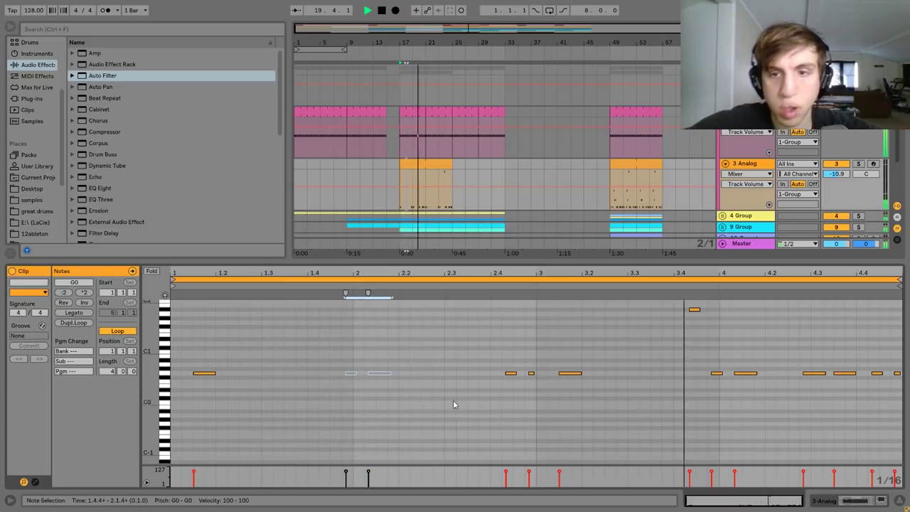
pyautogui.moveTo(680, 296); pyautogui.dragTo(812, 438)
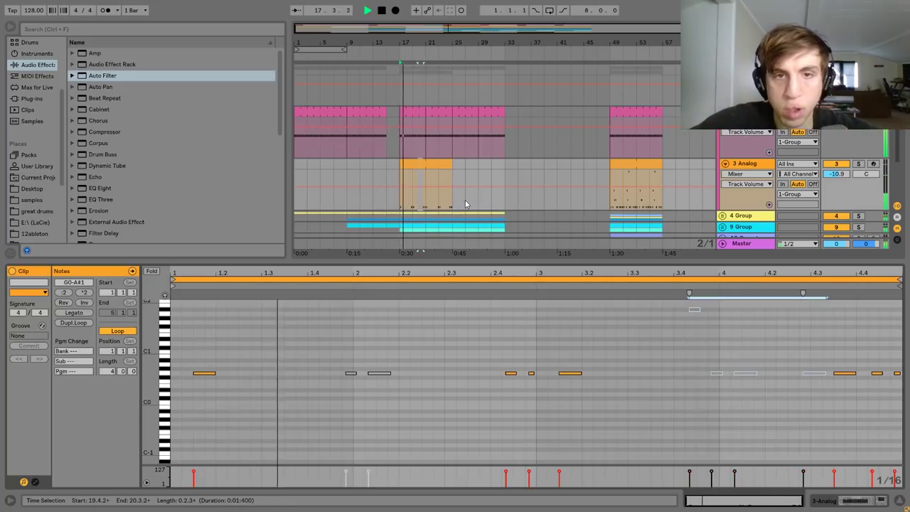
# Recolor the 3 Analog clip at bar 17 blue and duplicate it to bar 25.
pyautogui.click(423, 162)
pyautogui.rightClick(423, 162)
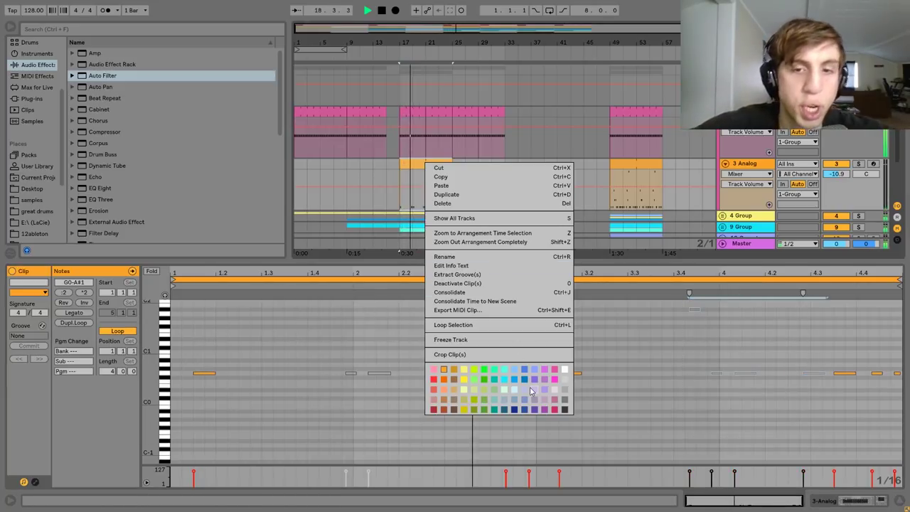
pyautogui.click(526, 380)
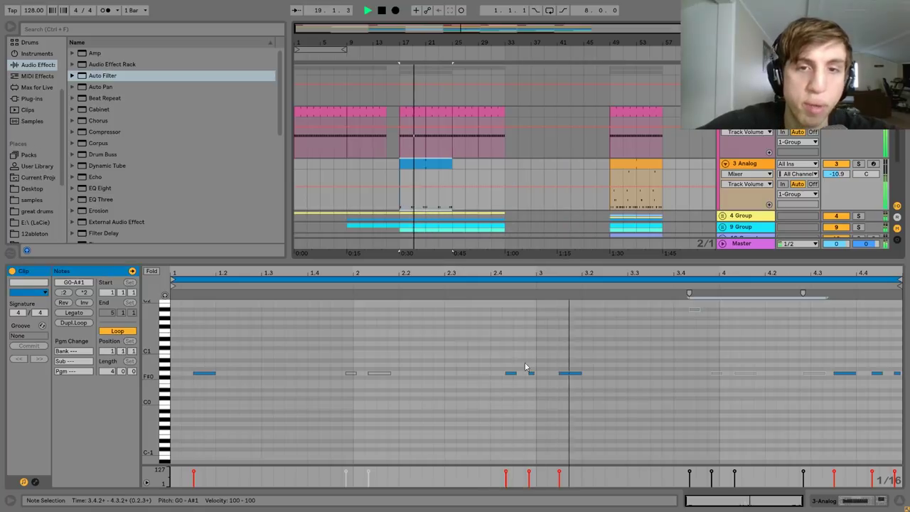
pyautogui.click(415, 164)
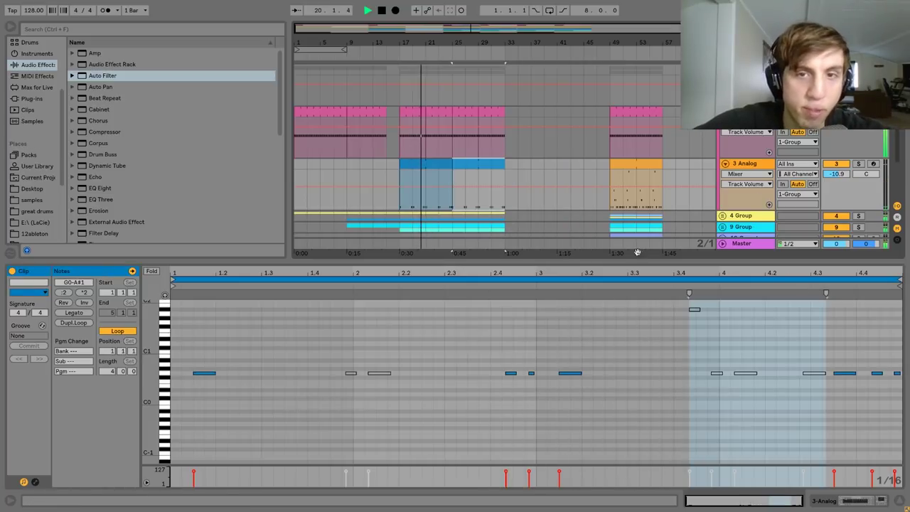
# Collapse the 3 Analog track, copy the 13 Operator clip from bar 49 to bar 25 and select the 12 Operator clip at bar 49.
pyautogui.click(755, 164)
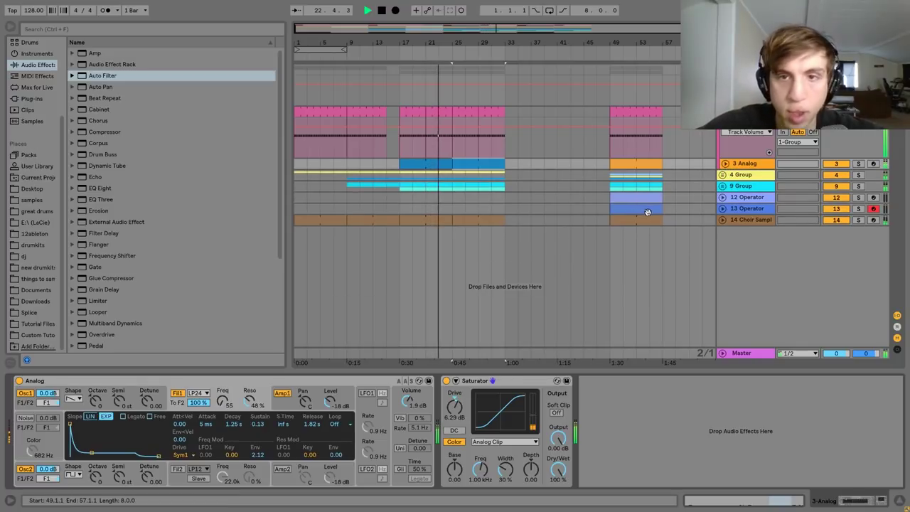
pyautogui.moveTo(647, 209); pyautogui.dragTo(489, 209)
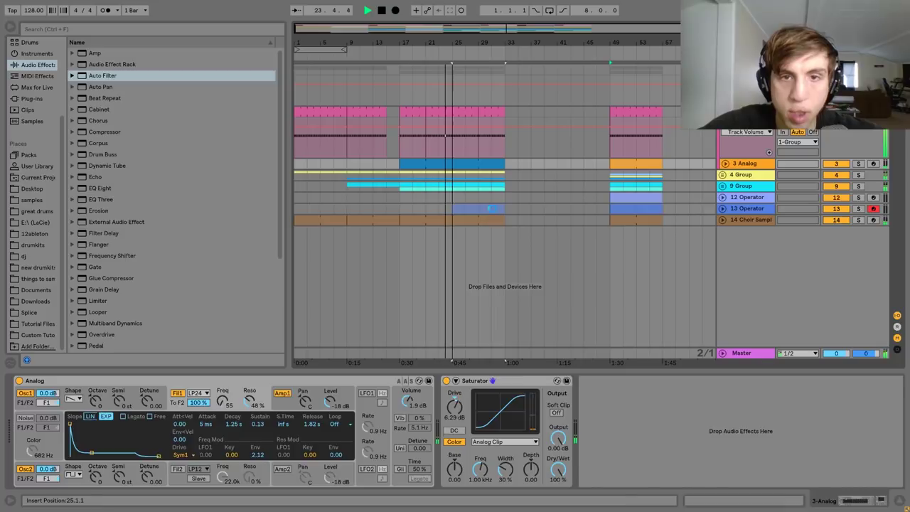
pyautogui.click(616, 199)
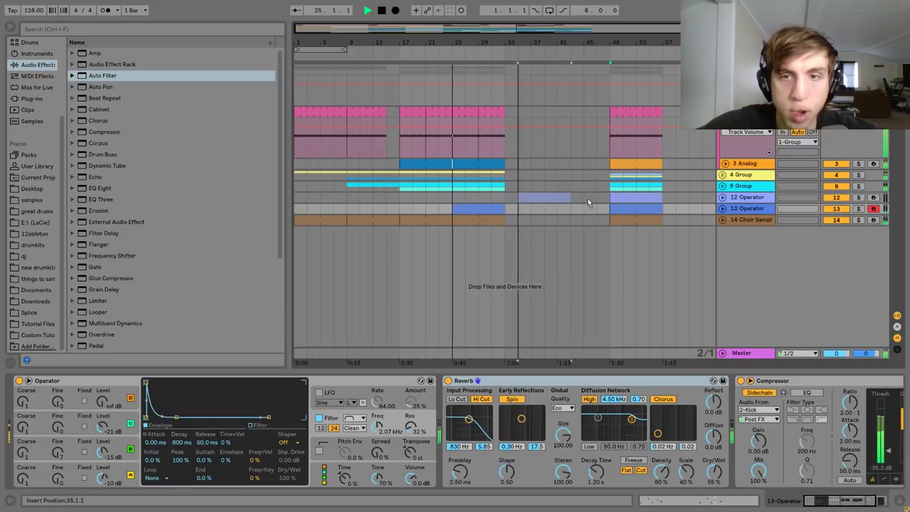
pyautogui.click(646, 198)
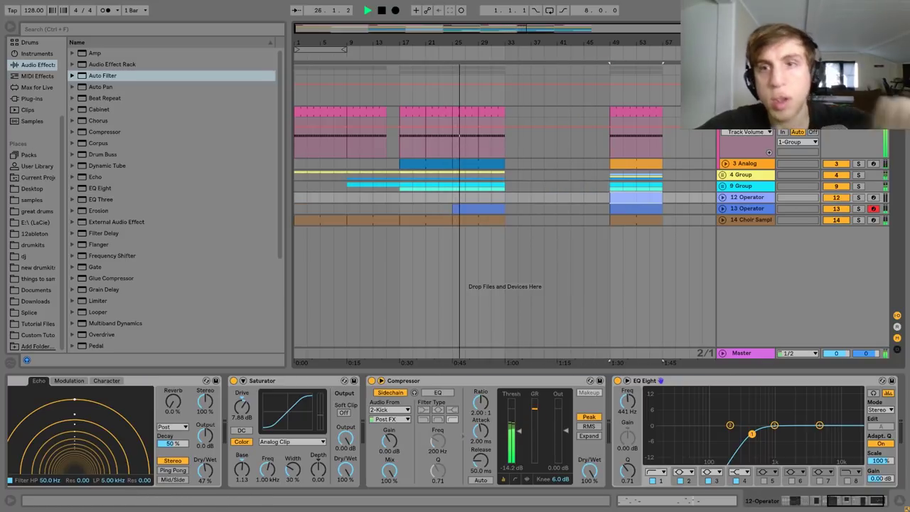
# Collapse the group containing the kick and bass, expand 4 Group and copy the Hihat 3 clip from bar 49 to bar 25.
pyautogui.click(722, 70)
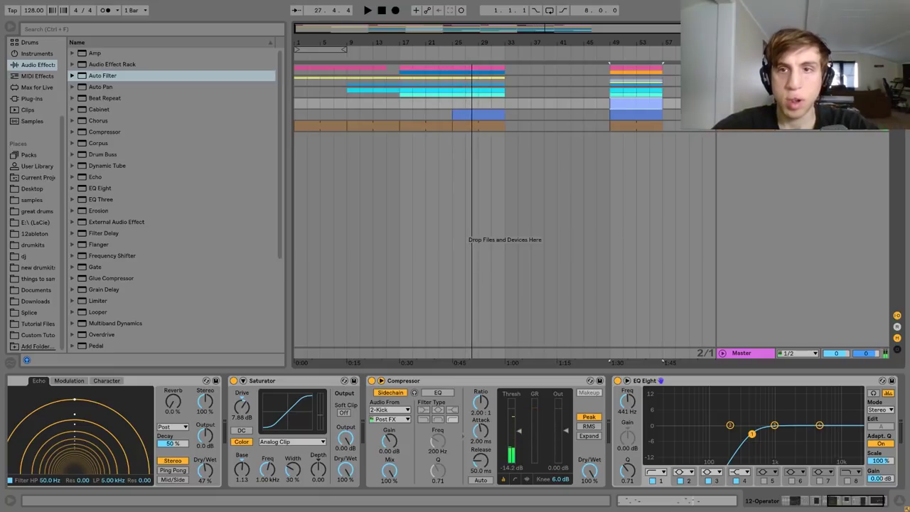
pyautogui.click(722, 92)
pyautogui.click(722, 81)
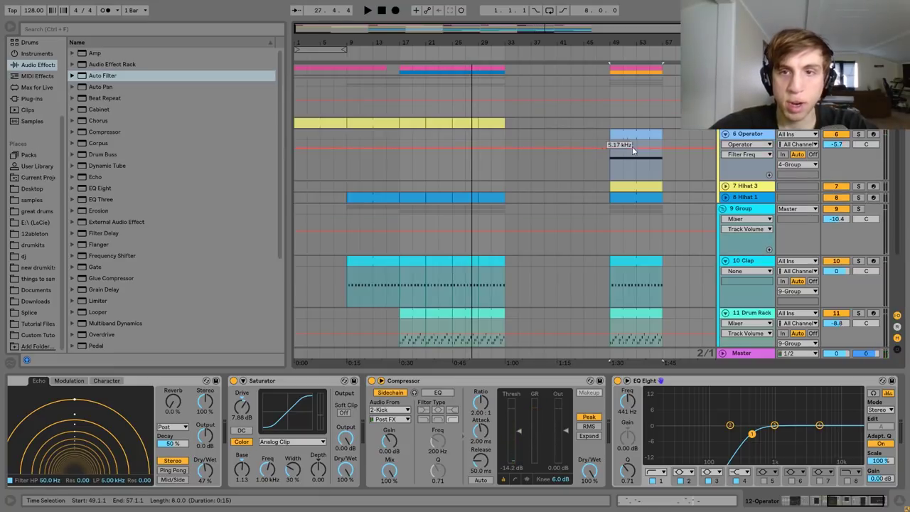
pyautogui.moveTo(641, 184); pyautogui.dragTo(587, 197)
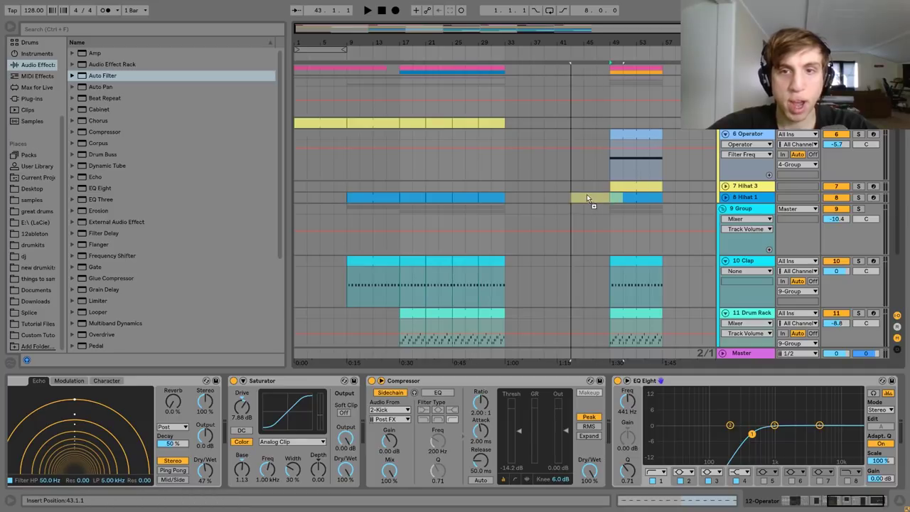
pyautogui.moveTo(483, 184); pyautogui.dragTo(483, 185)
# Remove the Hihat 2 clips between bars 25 and 33 and play from bar 25.
pyautogui.click(480, 125)
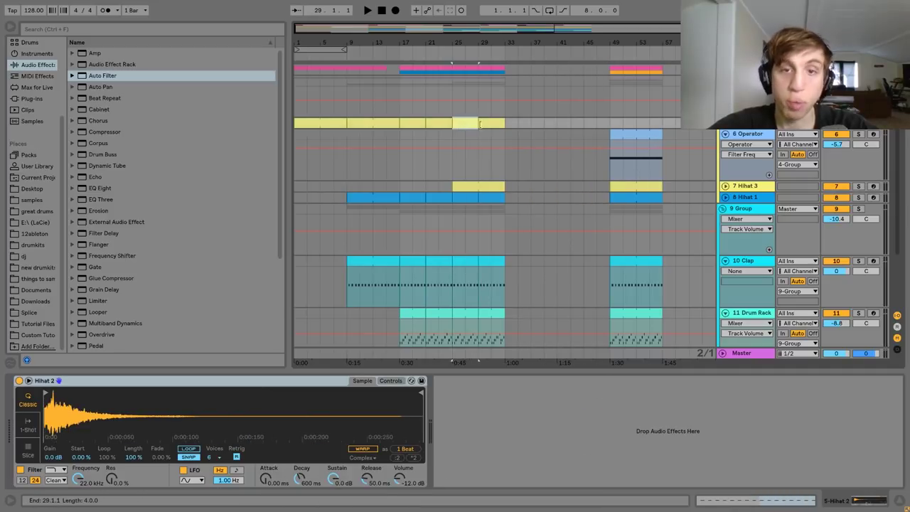
pyautogui.press('space')
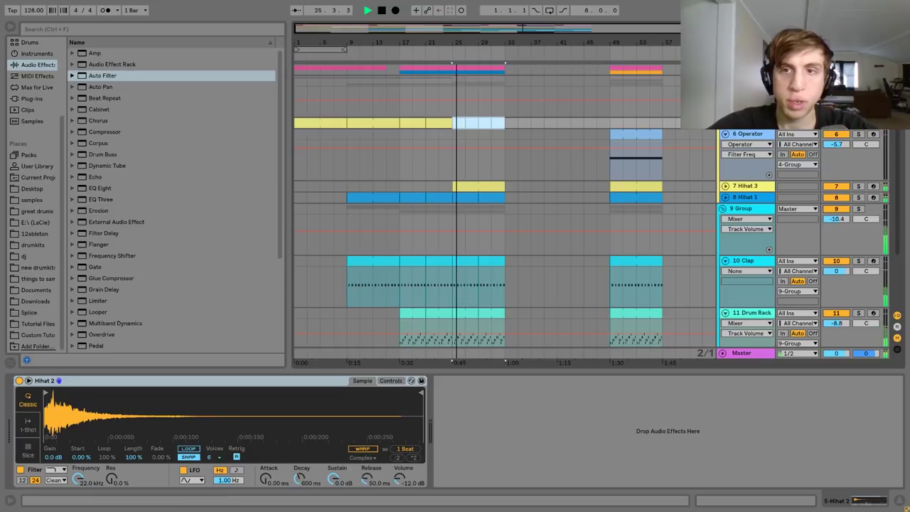
pyautogui.click(723, 80)
pyautogui.click(722, 81)
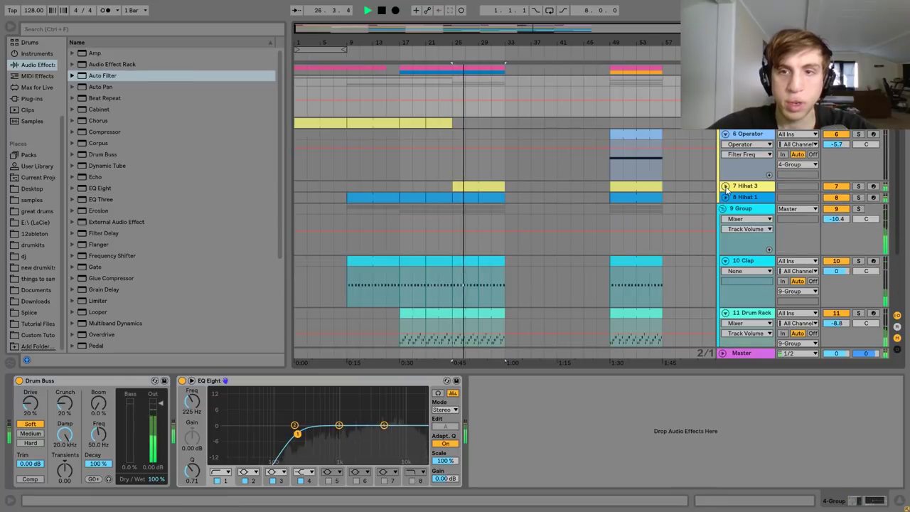
# Expand the Hihat 3 track, set its volume to 2.9 dB and play from about bar 23.
pyautogui.click(725, 186)
pyautogui.moveTo(844, 197); pyautogui.dragTo(844, 182)
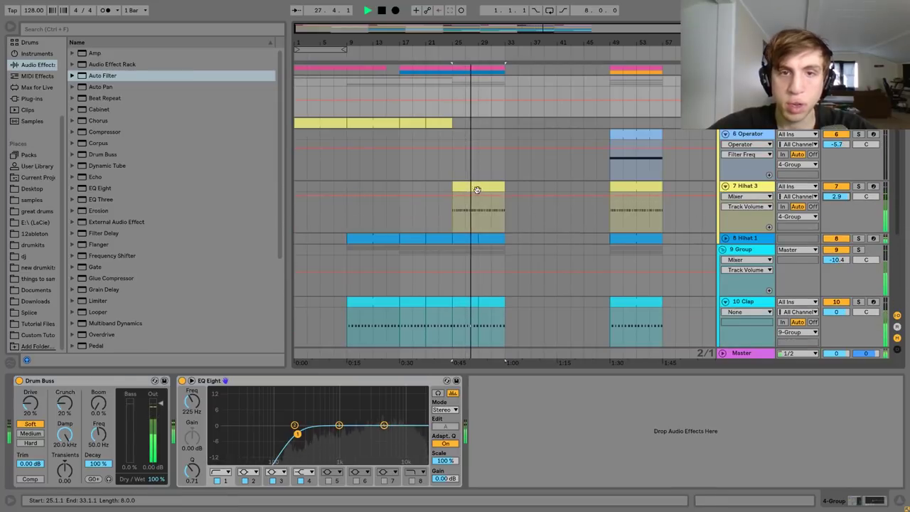
pyautogui.click(441, 184)
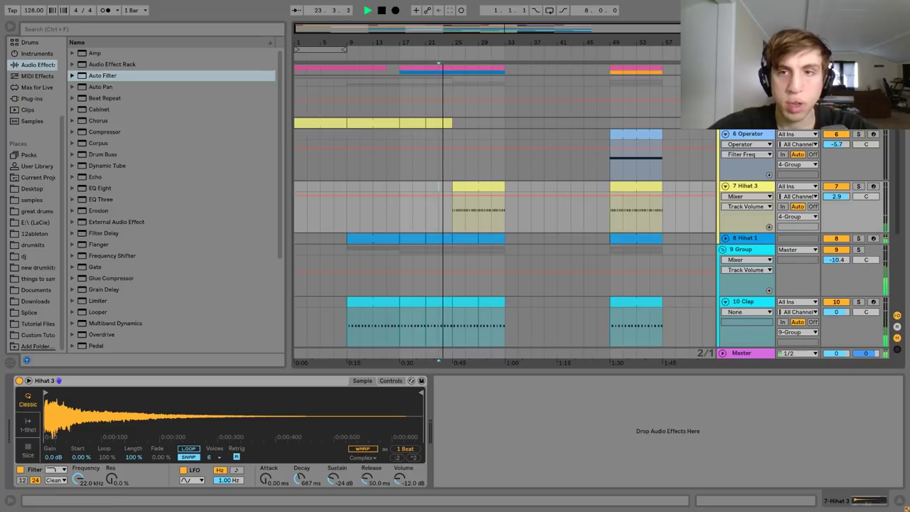
# Collapse 4 Group and 9 Group, and duplicate the clips in bars 25 to 33 from 4 Group through 14 Choir Sample twice.
pyautogui.click(723, 80)
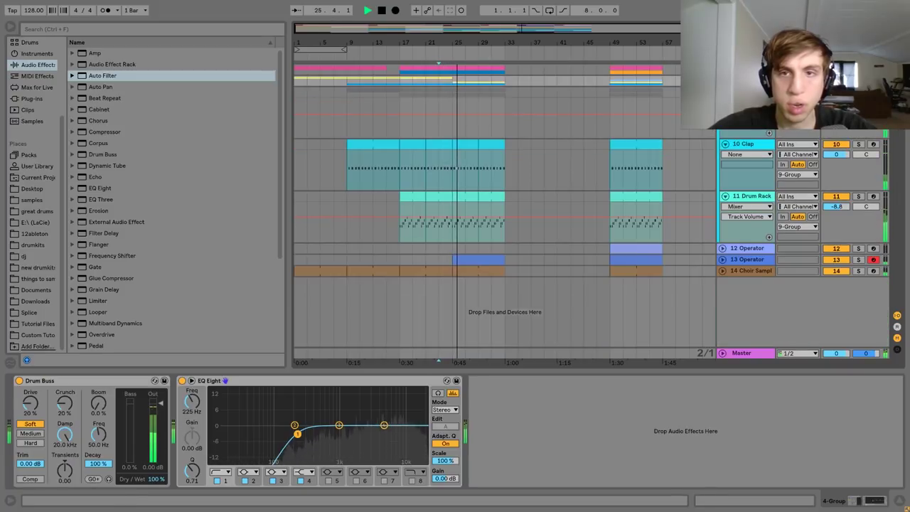
pyautogui.click(724, 92)
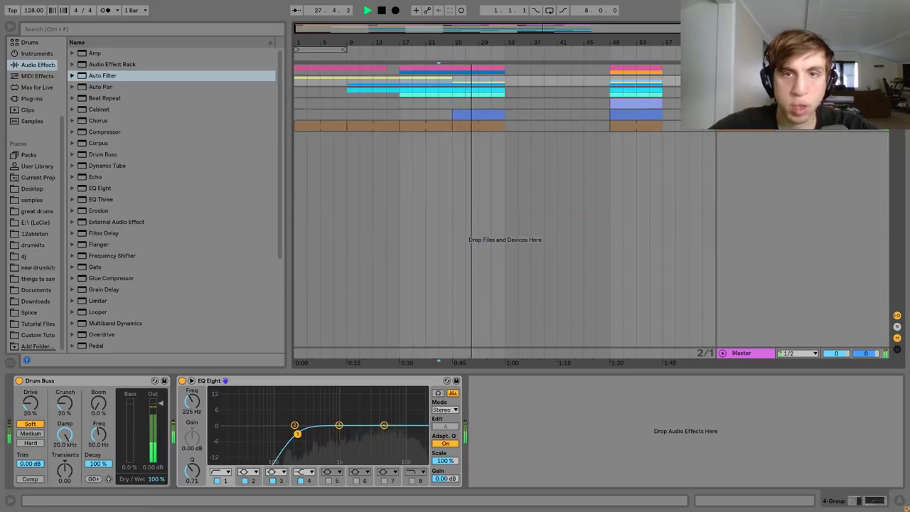
pyautogui.click(743, 115)
pyautogui.click(475, 126)
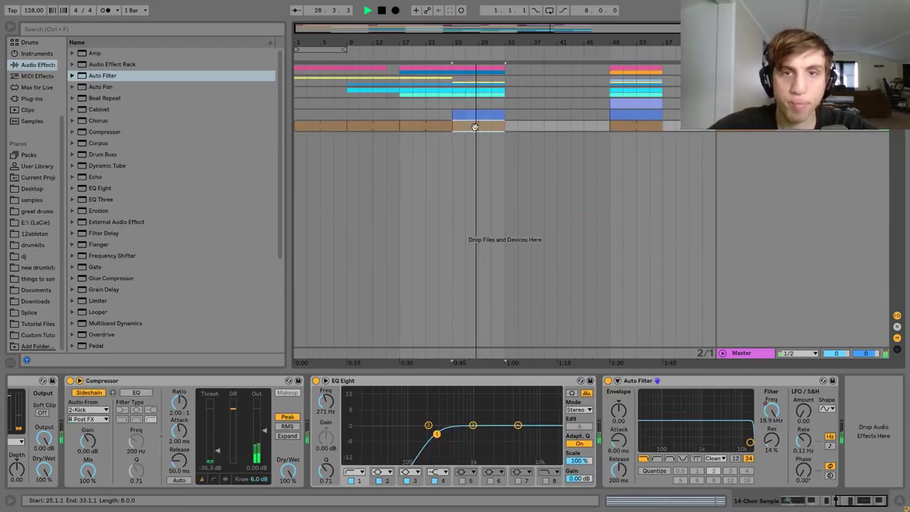
pyautogui.keyDown('shift'); pyautogui.click(505, 83); pyautogui.keyUp('shift')
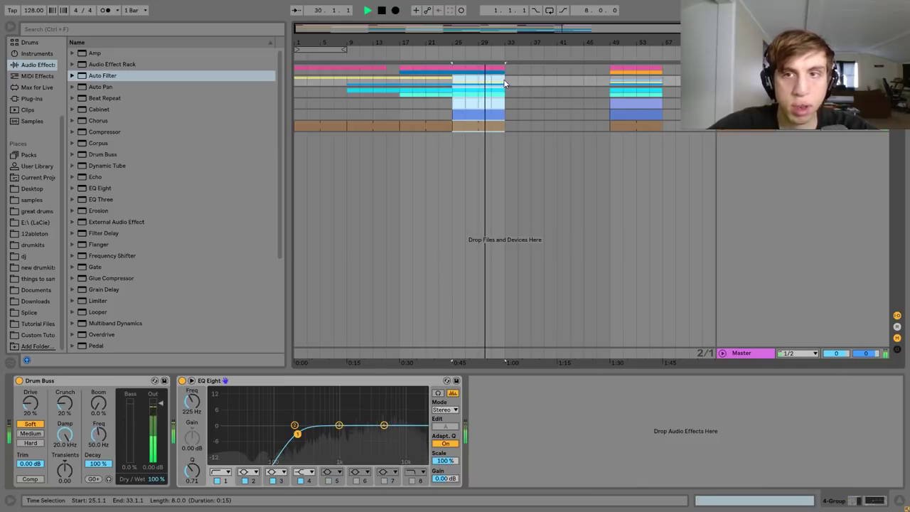
pyautogui.hotkey('ctrl', 'd')
pyautogui.hotkey('ctrl', 'd')
# Copy the 12 Operator clip from bar 49 to bar 33 and clear 4 Group and 9 Group between bars 41 and 49.
pyautogui.click(506, 83)
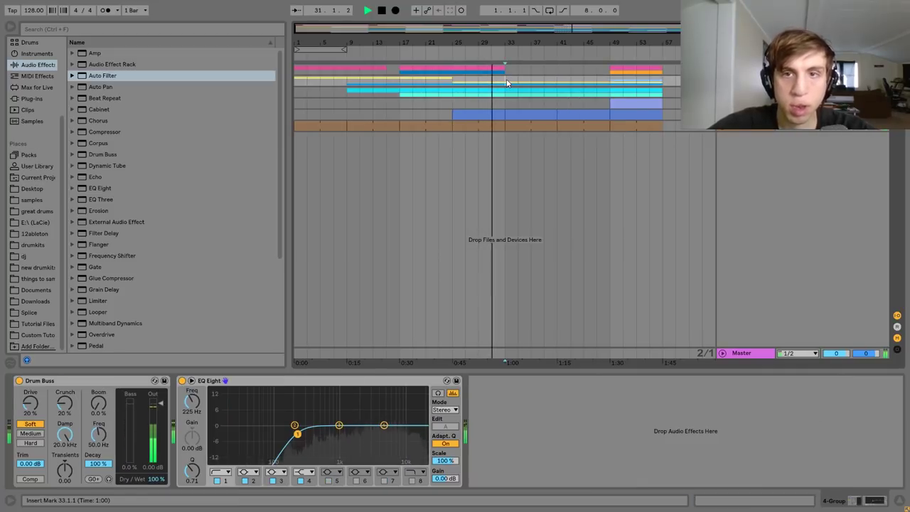
pyautogui.click(642, 103)
pyautogui.click(533, 101)
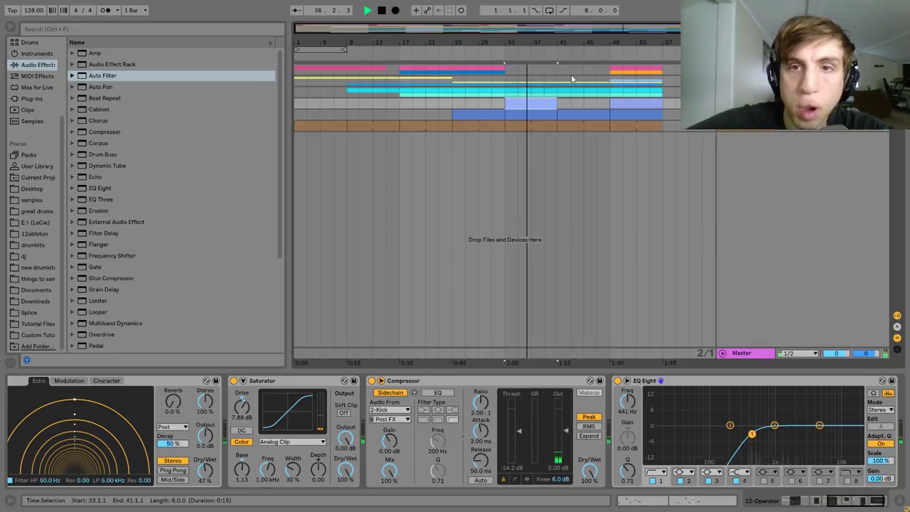
pyautogui.moveTo(560, 80); pyautogui.dragTo(608, 95)
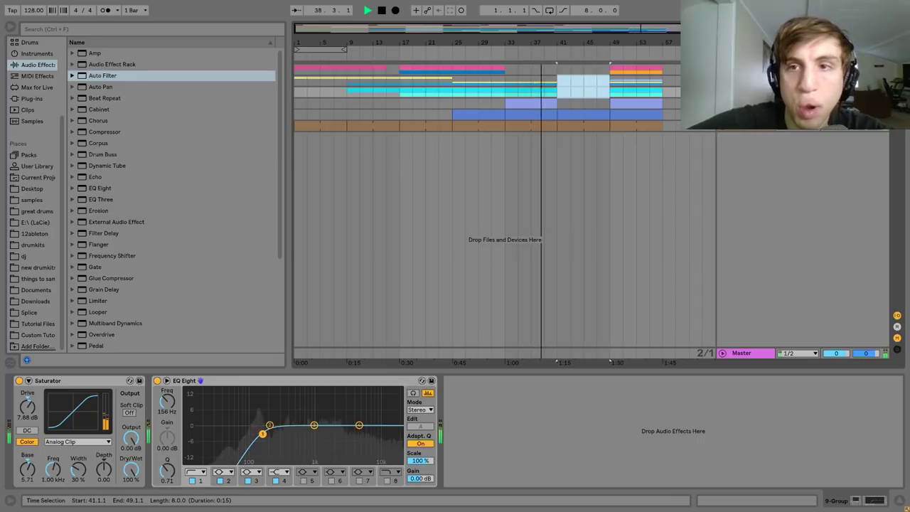
# Copy the blue 3 Analog clip from bar 25 to bar 41 and duplicate the 12 Operator clip from bar 33 to bar 41.
pyautogui.click(723, 70)
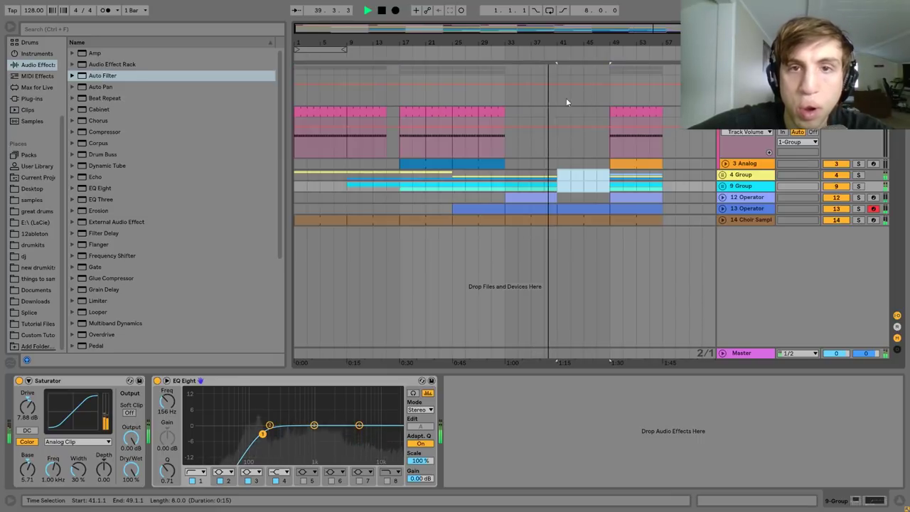
pyautogui.moveTo(473, 161); pyautogui.dragTo(573, 162)
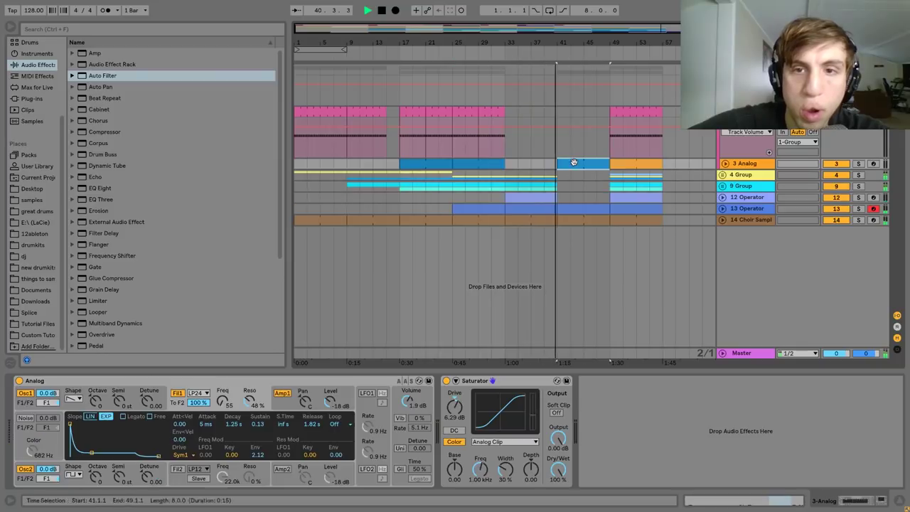
pyautogui.click(544, 196)
pyautogui.hotkey('ctrl', 'd')
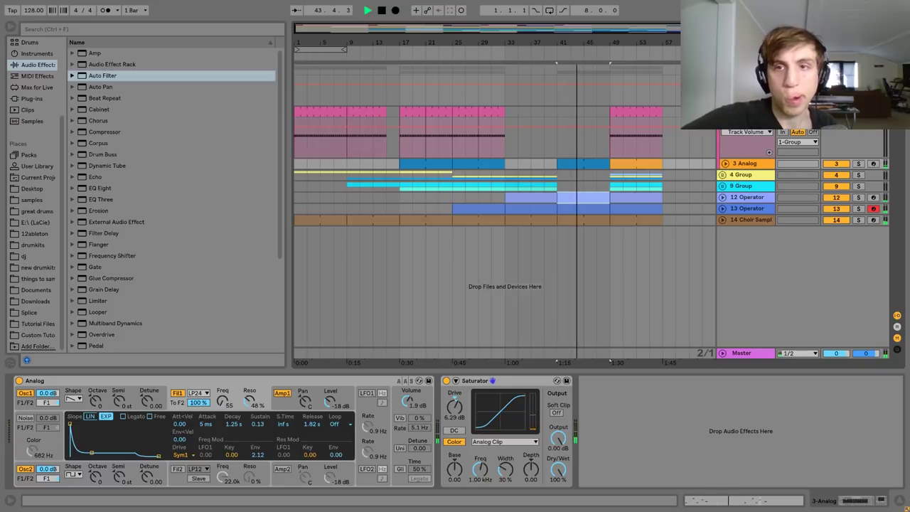
# Collapse the kick and bass group and clear the 13 Operator part between bars 48 and 49.
pyautogui.click(723, 70)
pyautogui.moveTo(594, 42); pyautogui.dragTo(542, 93)
pyautogui.moveTo(573, 42); pyautogui.dragTo(527, 42)
pyautogui.click(576, 101)
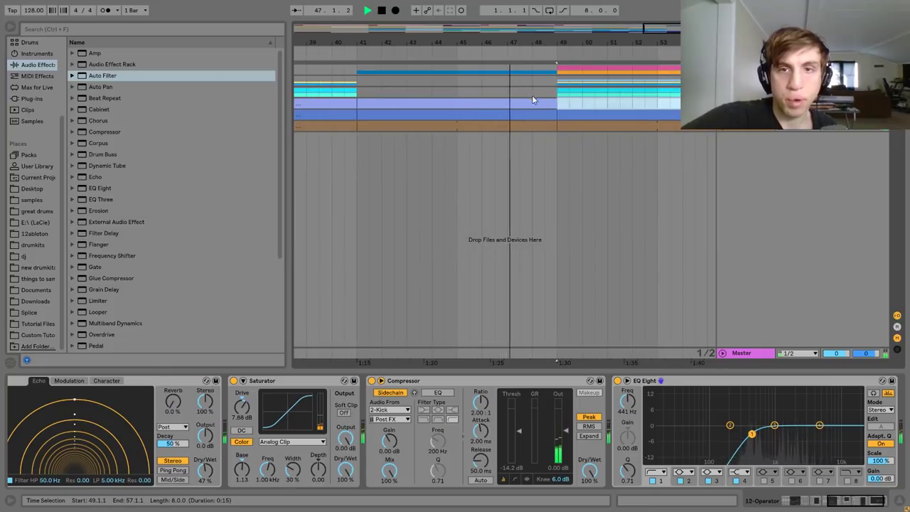
pyautogui.click(572, 111)
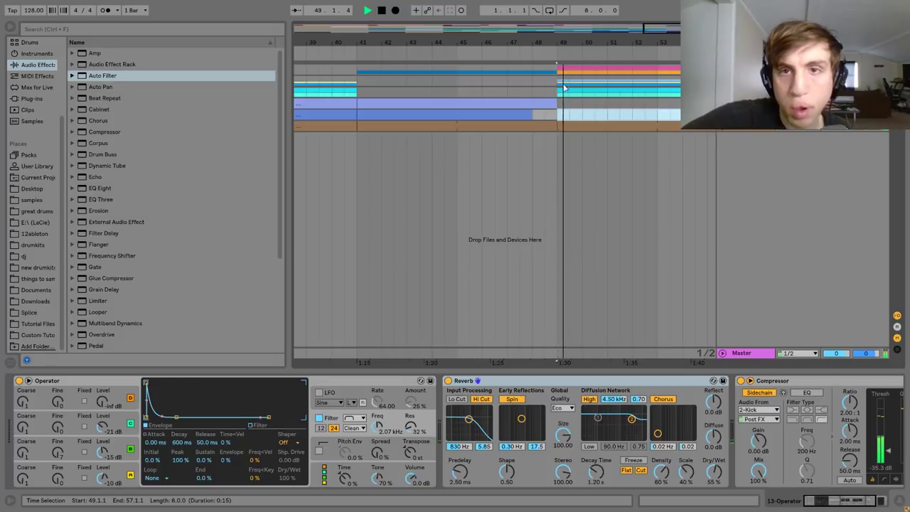
# Check the build from bar 25, add an Auto Filter to the 13 Operator track and show its Frequency automation.
pyautogui.moveTo(557, 40); pyautogui.dragTo(604, 42)
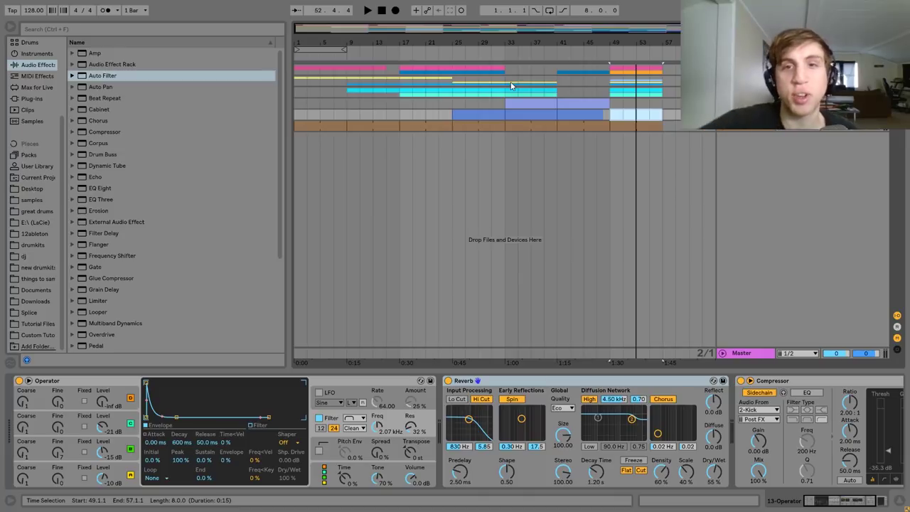
pyautogui.press('space')
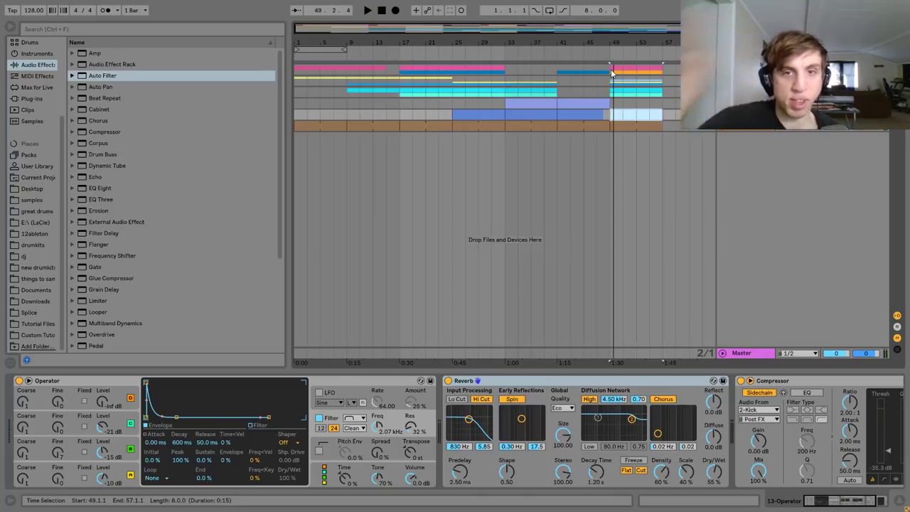
pyautogui.click(449, 75)
pyautogui.press('space')
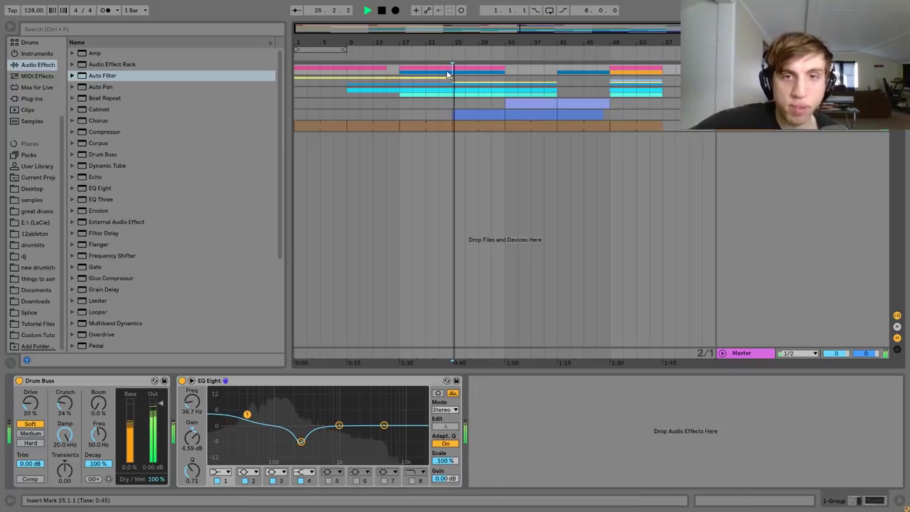
pyautogui.press('space')
pyautogui.click(731, 115)
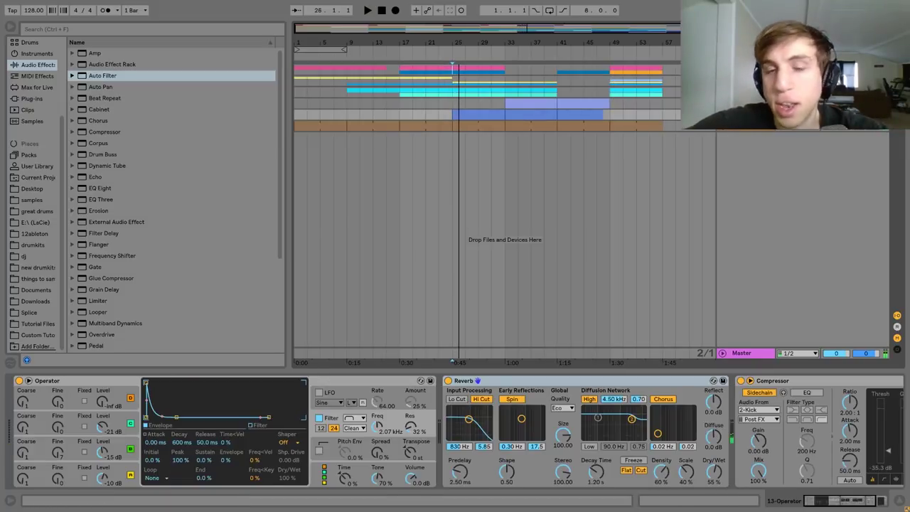
pyautogui.doubleClick(94, 76)
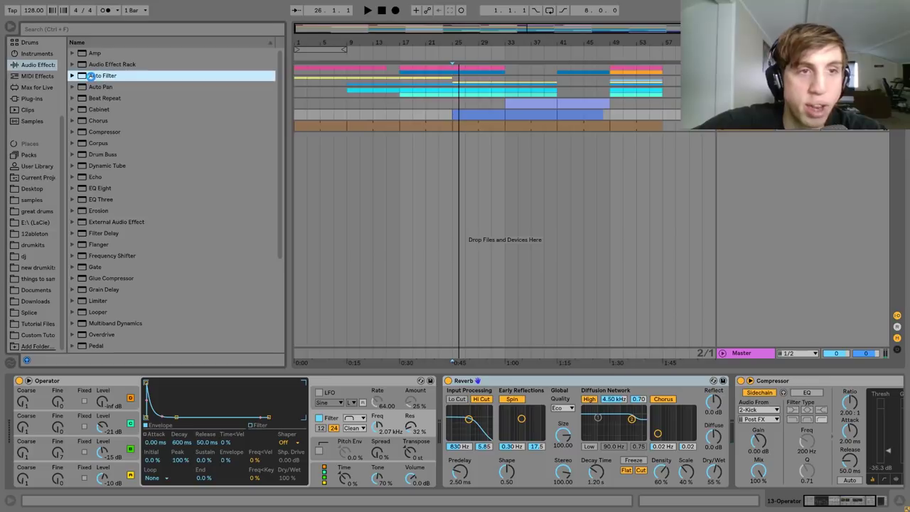
pyautogui.moveTo(801, 442); pyautogui.dragTo(804, 434)
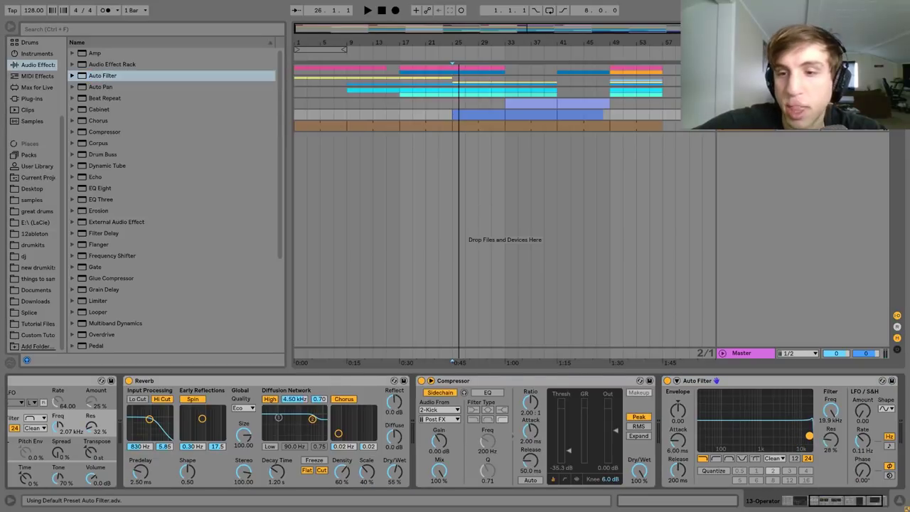
pyautogui.rightClick(828, 426)
pyautogui.click(810, 436)
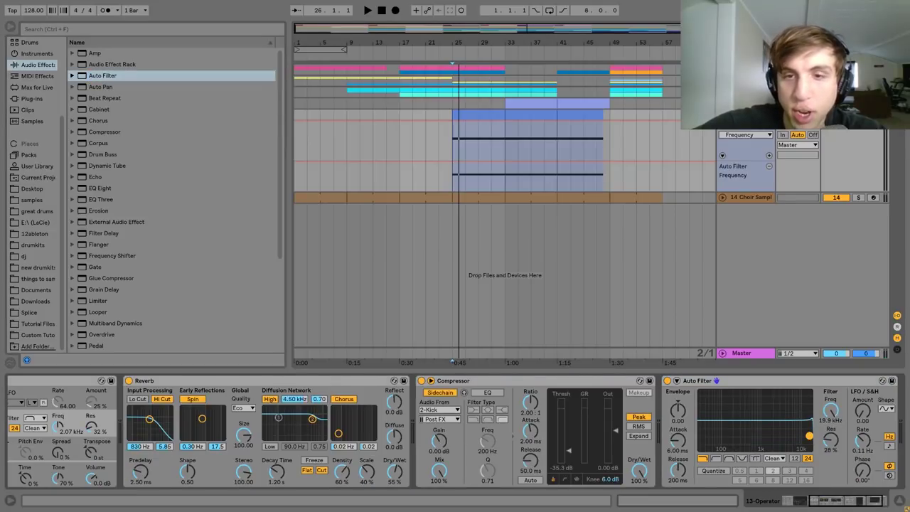
# Automate 13 Operator's Auto Filter frequency to rise to 19.9 kHz from bar 25 to 33, then fall to 130 Hz from bar 41 to 49.
pyautogui.moveTo(449, 125); pyautogui.dragTo(504, 120)
pyautogui.press('space')
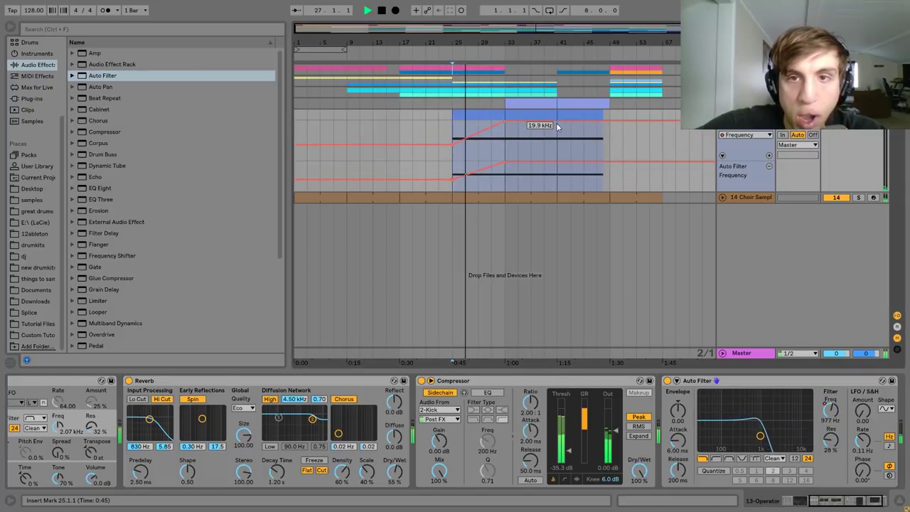
pyautogui.moveTo(612, 122); pyautogui.dragTo(612, 152)
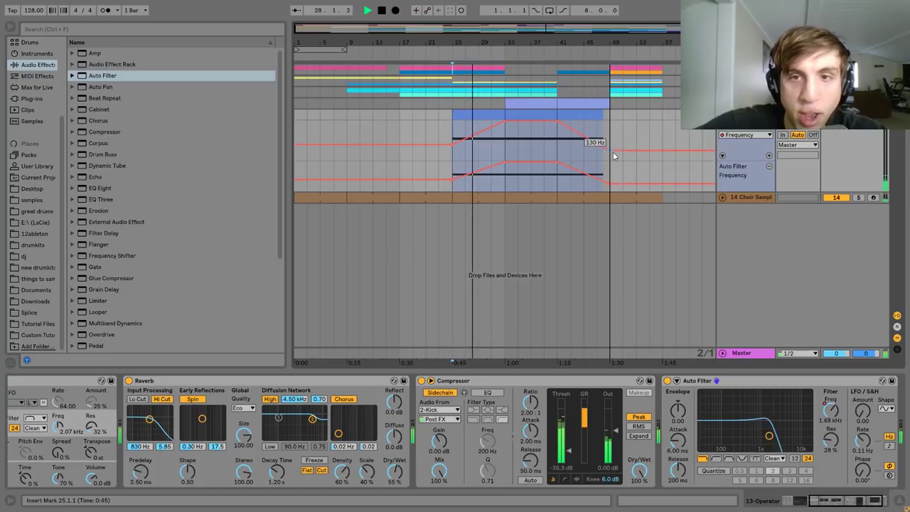
pyautogui.click(558, 142)
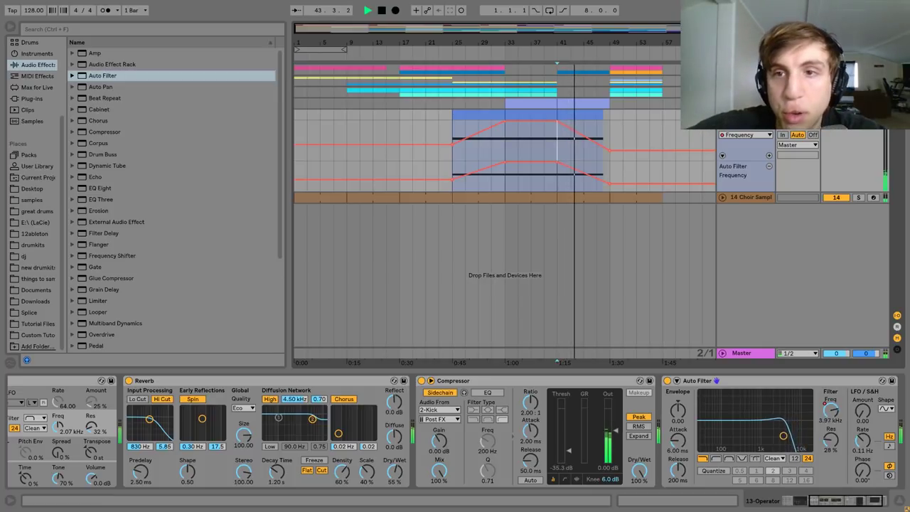
pyautogui.click(723, 115)
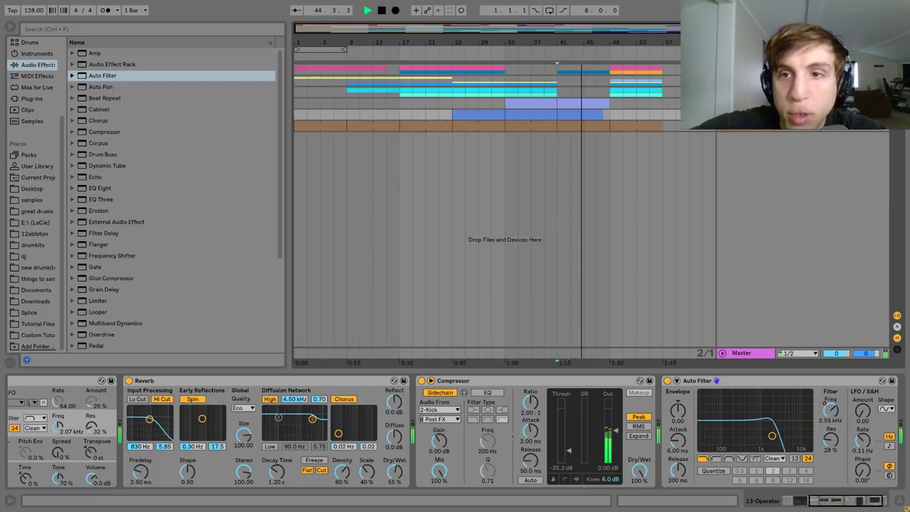
pyautogui.click(722, 115)
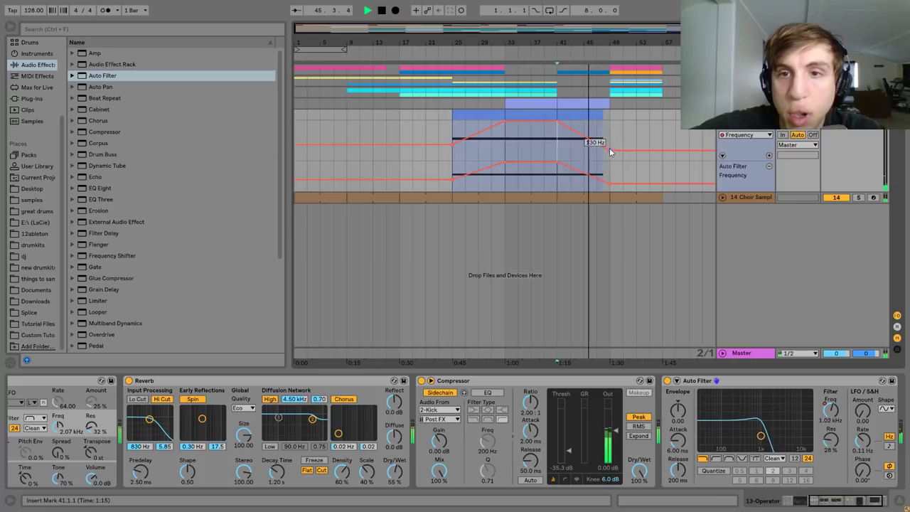
pyautogui.click(722, 114)
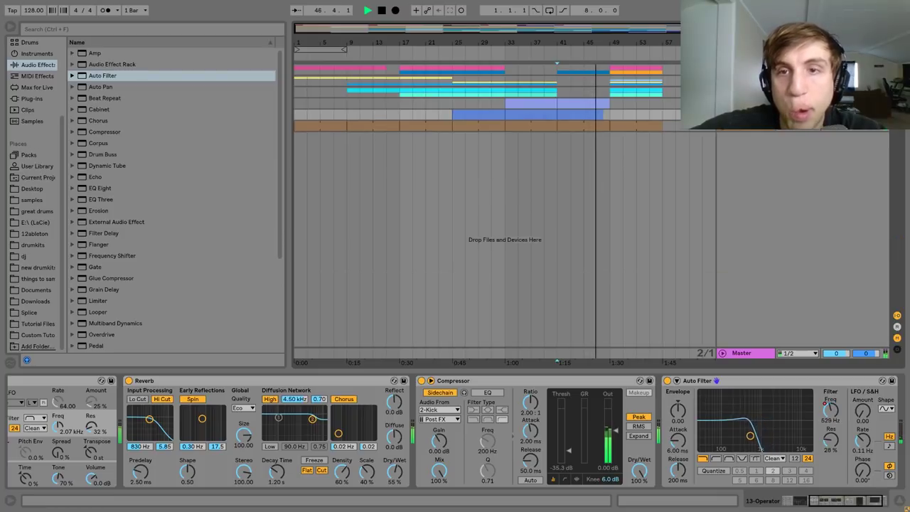
# Unfold the 3 Analog track, extend the orange bass clip's start back to 48.2.1 and play the transition into the drop.
pyautogui.click(722, 70)
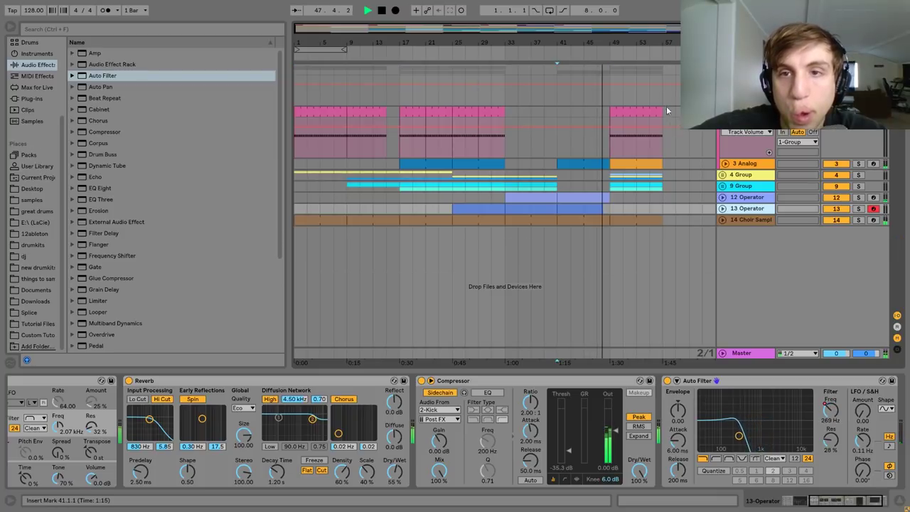
pyautogui.click(725, 164)
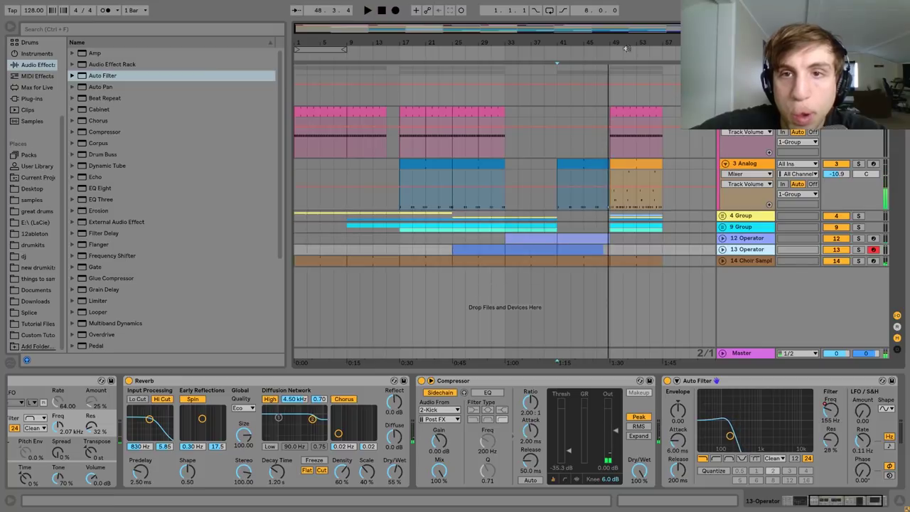
pyautogui.moveTo(626, 48); pyautogui.dragTo(633, 238)
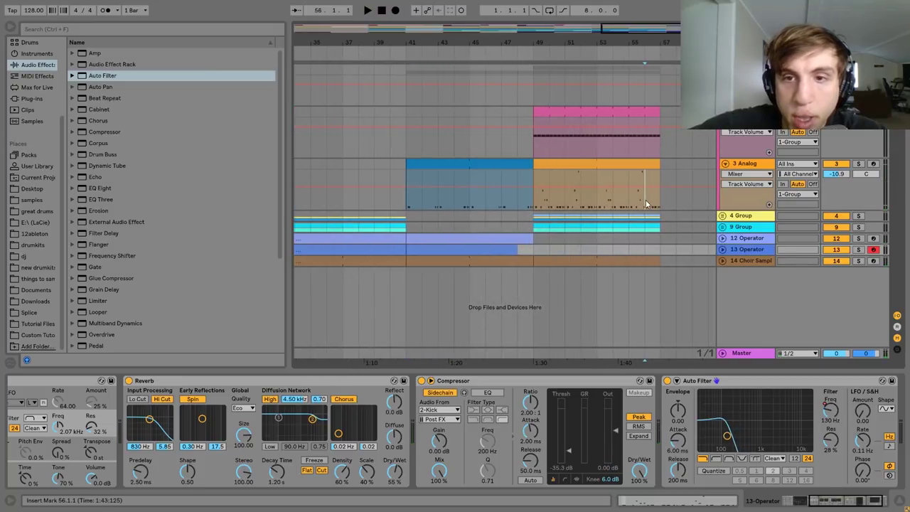
pyautogui.click(654, 164)
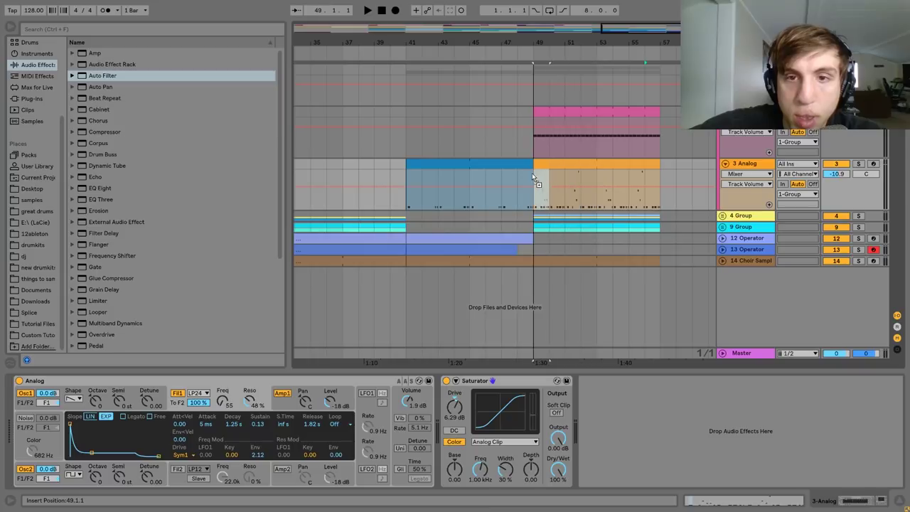
pyautogui.moveTo(532, 173)
pyautogui.mouseDown()
pyautogui.moveTo(517, 173)
pyautogui.moveTo(528, 163)
pyautogui.mouseUp()
pyautogui.click(526, 63)
pyautogui.press('+')
pyautogui.press('+')
pyautogui.press('+')
pyautogui.press('space')
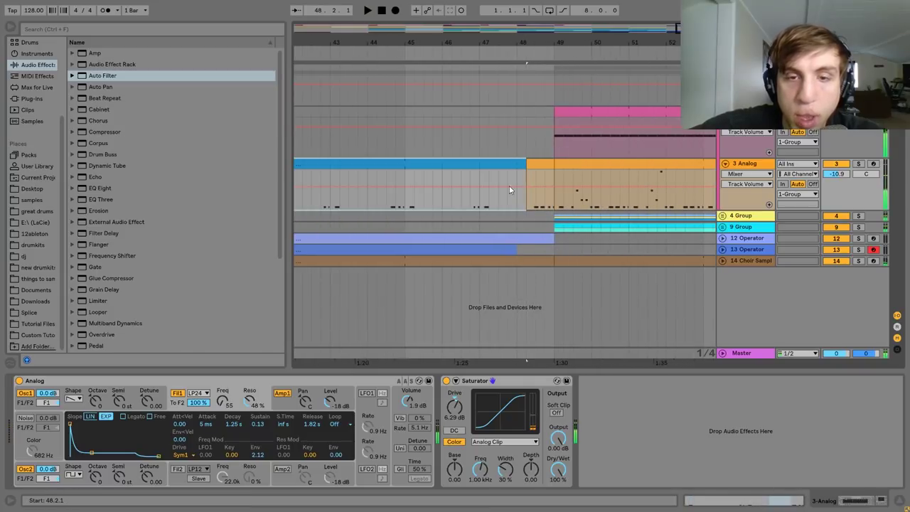
pyautogui.click(452, 198)
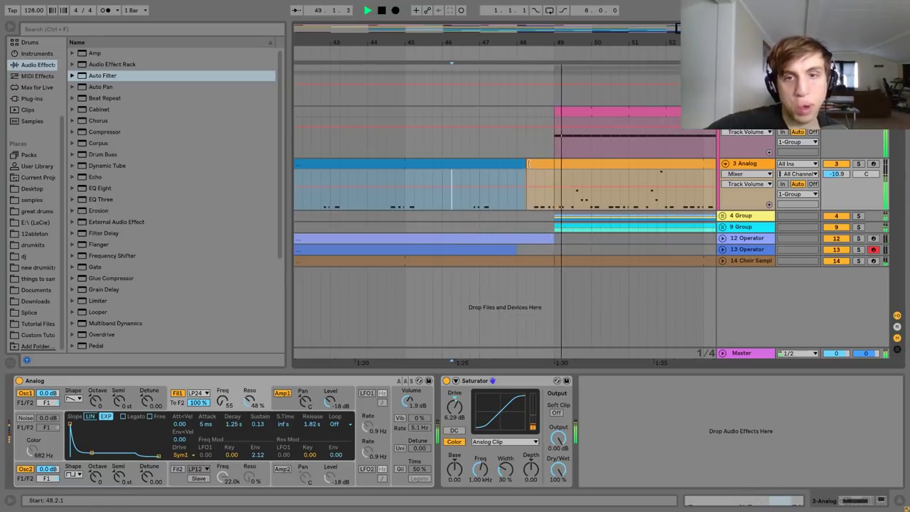
pyautogui.moveTo(541, 43); pyautogui.dragTo(541, 15)
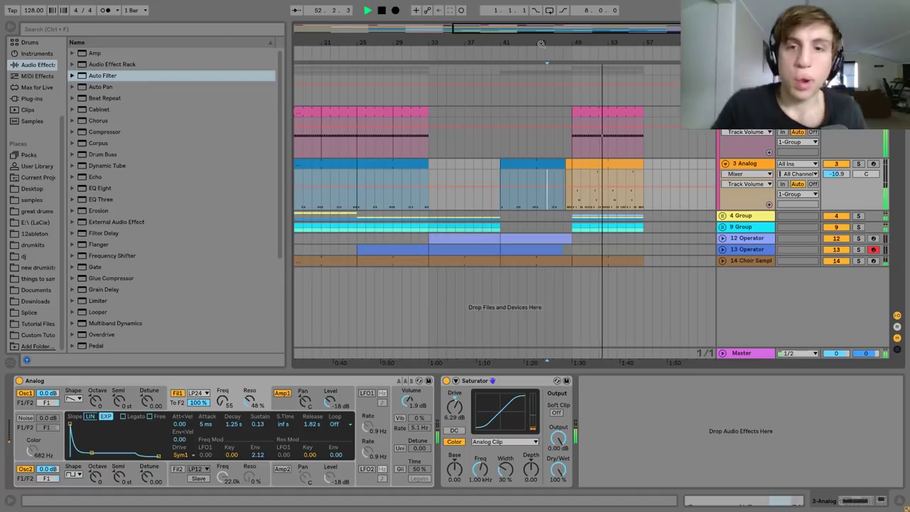
# Insert a MIDI track below 4 Group and load Snare.wav from the Fuse London Style House From Scratch tutorial files onto it.
pyautogui.click(759, 218)
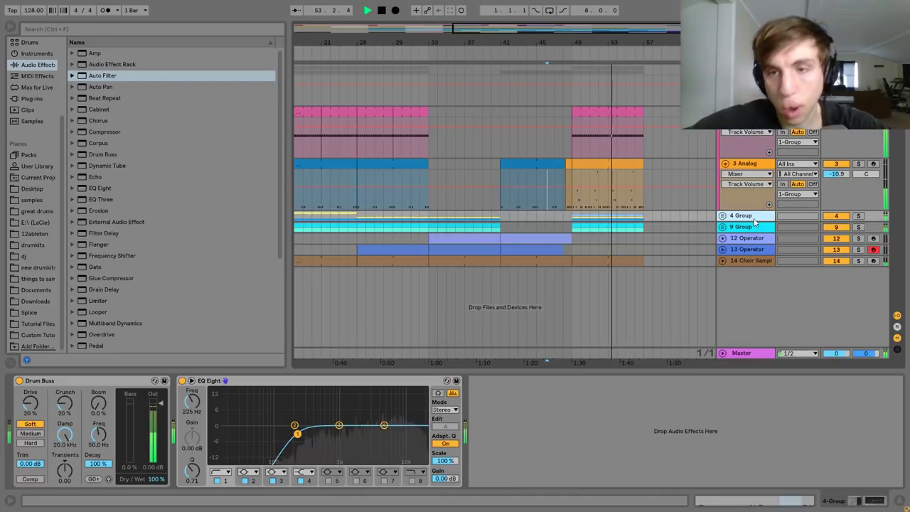
pyautogui.press('space')
pyautogui.hotkey('ctrl', 'shift', 't')
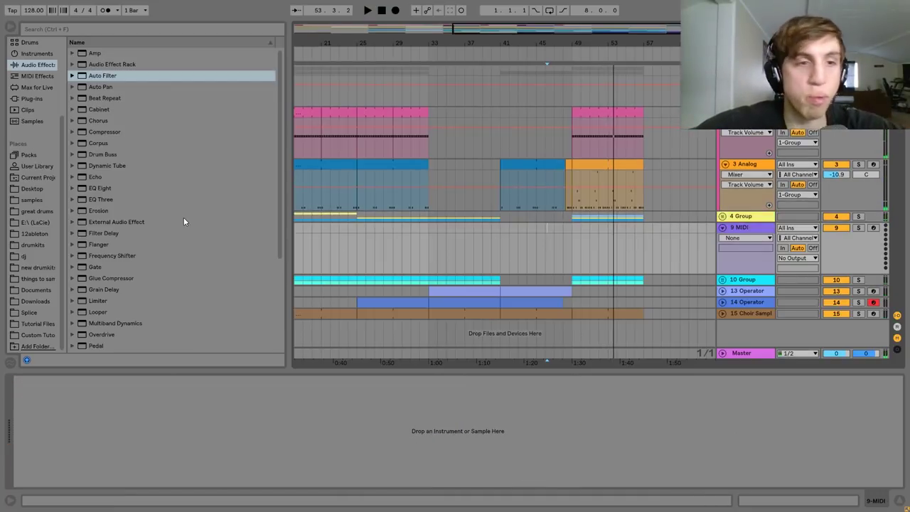
pyautogui.click(34, 325)
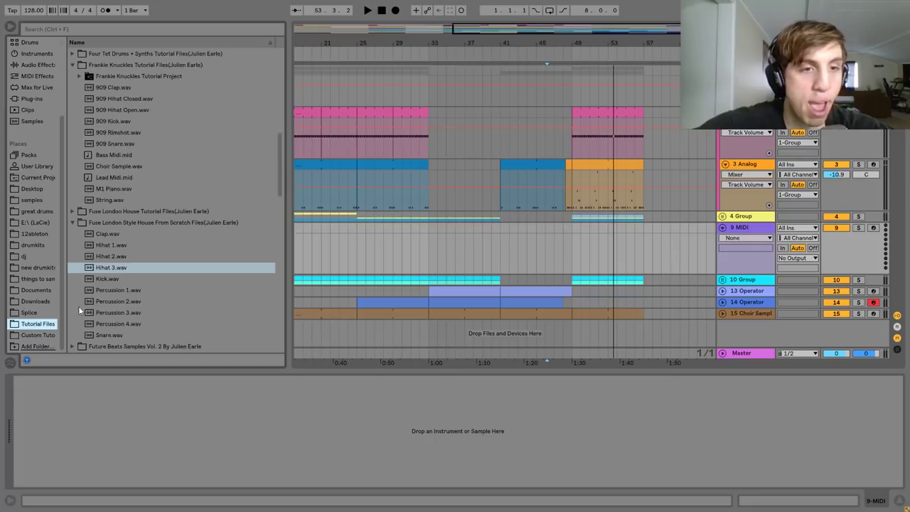
pyautogui.click(111, 335)
pyautogui.doubleClick(110, 337)
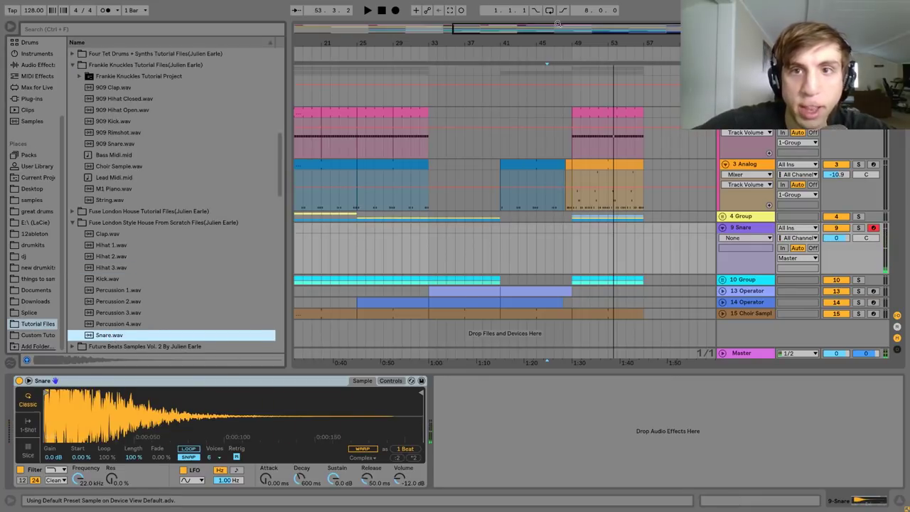
# Create an empty one-bar MIDI clip on the Snare track from bar 48 to 49 and play the lead-in.
pyautogui.moveTo(562, 229); pyautogui.dragTo(572, 227)
pyautogui.hotkey('ctrl', 'shift', 'm')
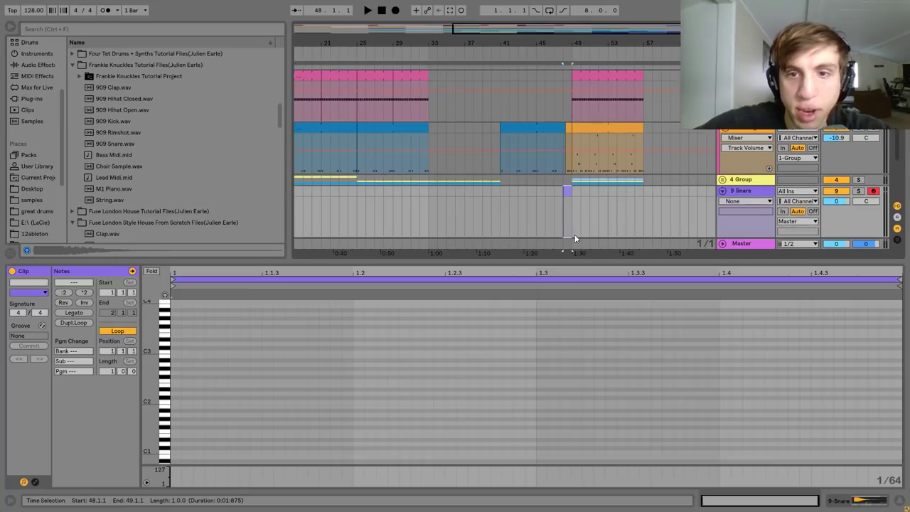
pyautogui.click(553, 189)
pyautogui.press('space')
pyautogui.click(567, 190)
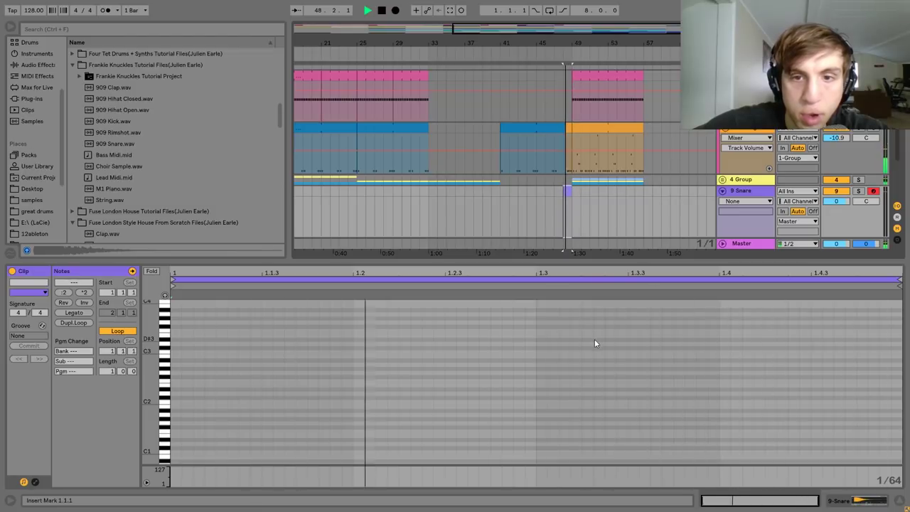
pyautogui.press('space')
# Build a syncopated snare fill of six C3 notes across beats 3 and 4 of the clip.
pyautogui.click(552, 365)
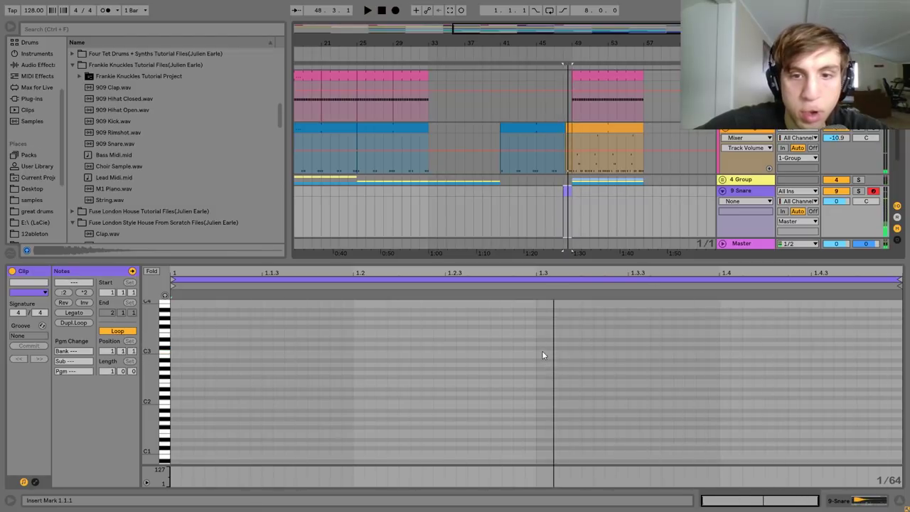
pyautogui.doubleClick(542, 351)
pyautogui.hotkey('shift', 'Right')
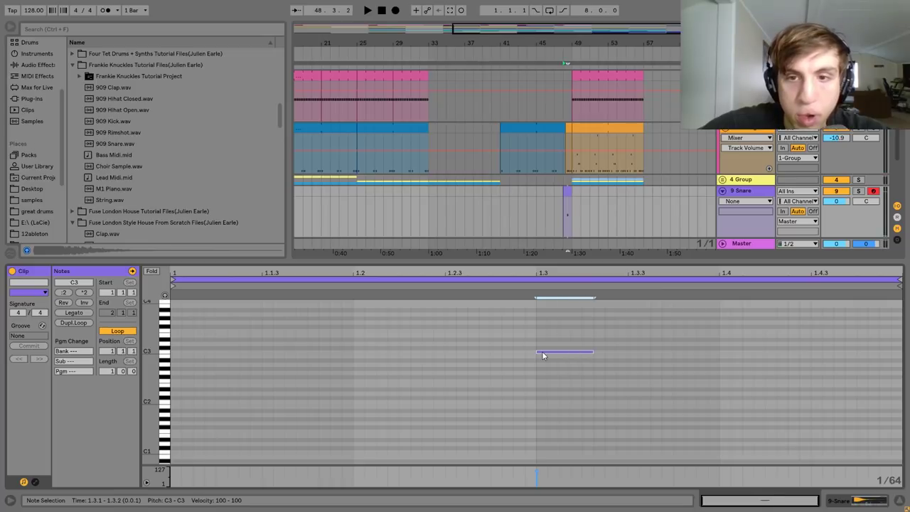
pyautogui.hotkey('ctrl', 'd')
pyautogui.press('space')
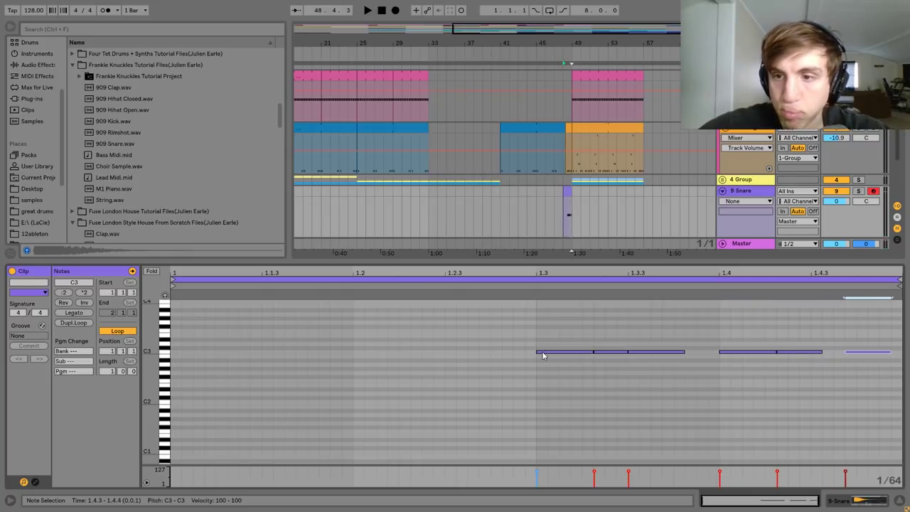
pyautogui.hscroll(1, 542, 355)
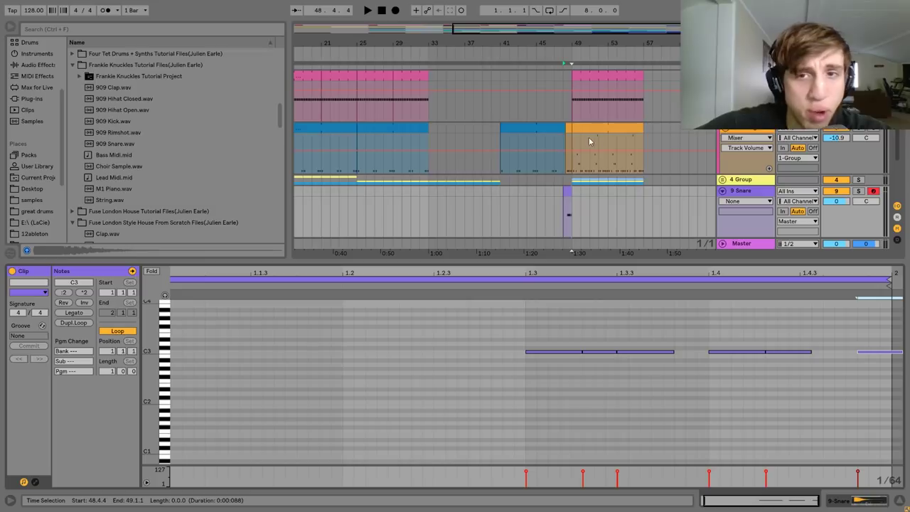
# Play the snare fill from bar 48 and lower the Snare track's volume to -9.7 dB.
pyautogui.click(568, 127)
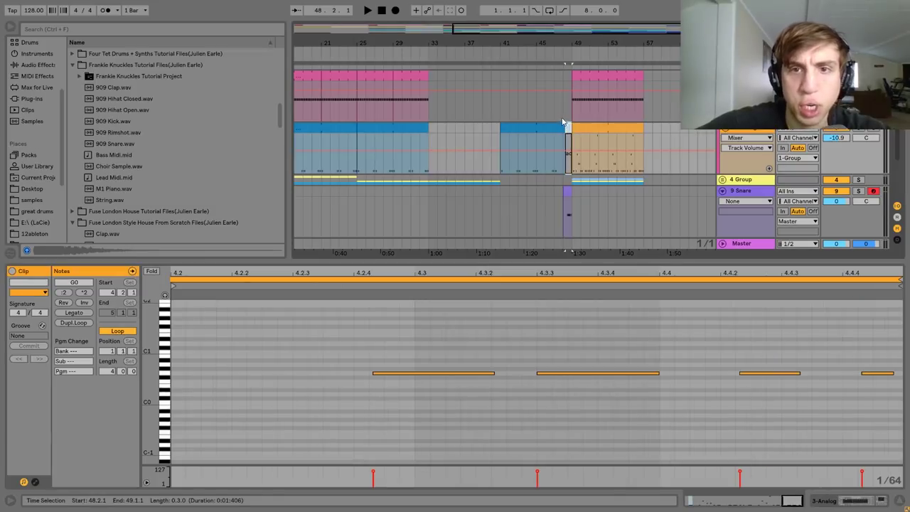
pyautogui.click(562, 119)
pyautogui.press('space')
pyautogui.doubleClick(755, 191)
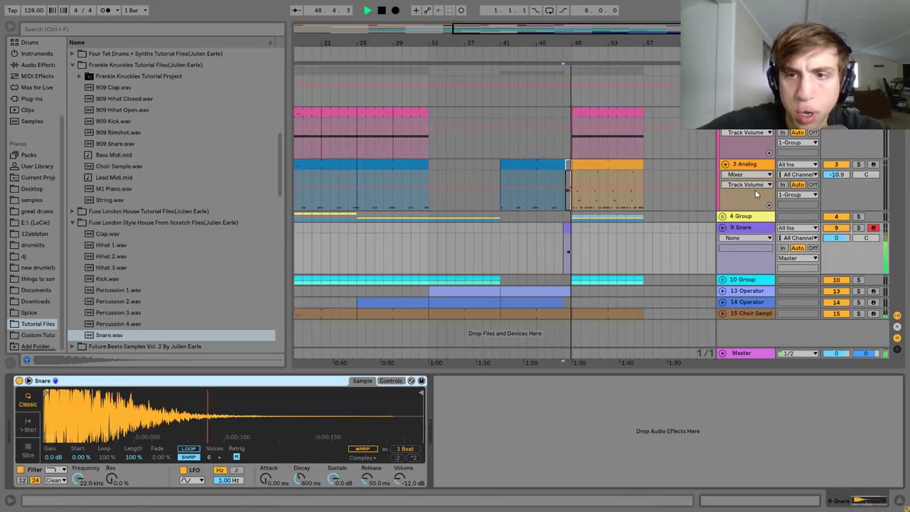
pyautogui.press('space')
pyautogui.moveTo(836, 238); pyautogui.dragTo(835, 259)
pyautogui.press('space')
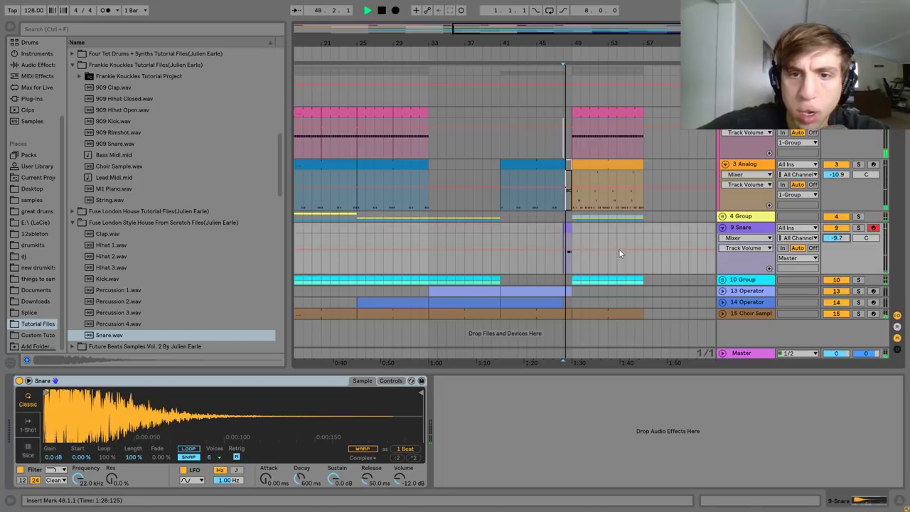
# Replace the second C3 note of beat 4 in the snare clip with one at 1.4.3 and replay the fill.
pyautogui.doubleClick(568, 240)
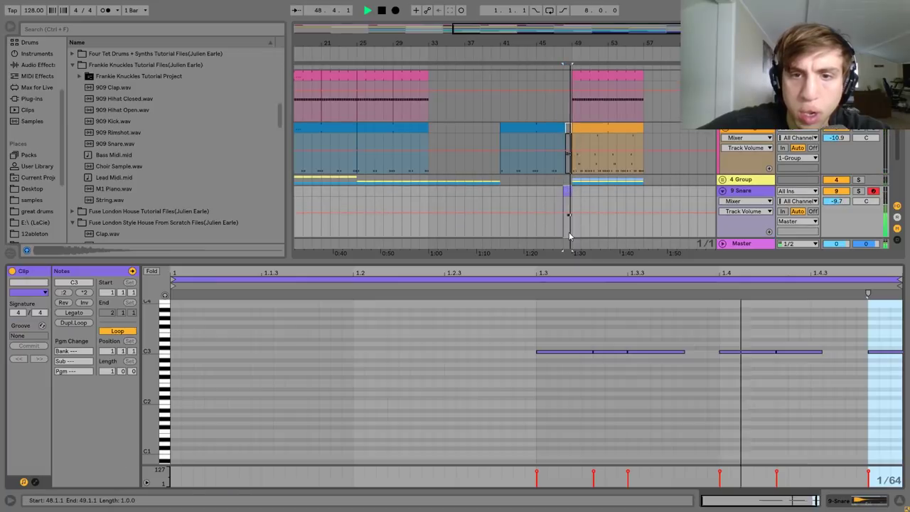
pyautogui.doubleClick(788, 355)
pyautogui.doubleClick(811, 353)
pyautogui.press('space')
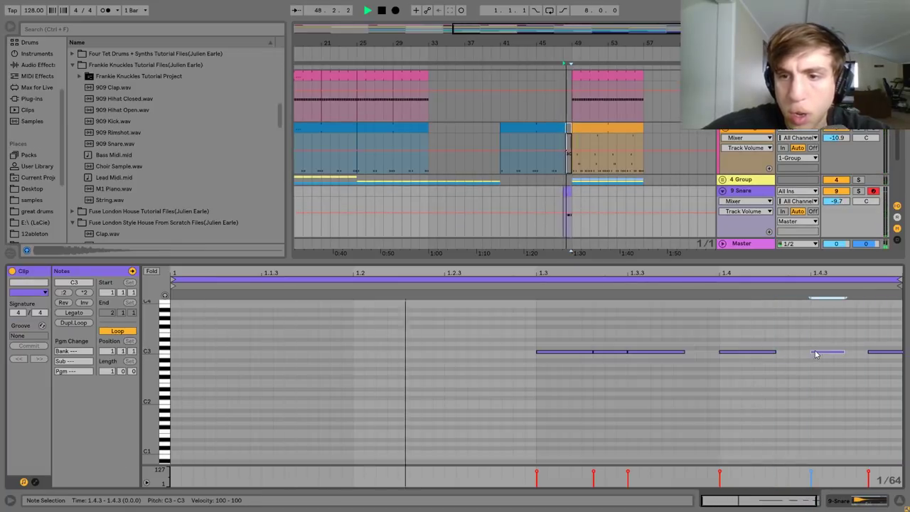
# Fold the Snare track, play from bar 46, delete the short bass pickup clip before bar 49 and end the preceding 3 Analog clip at 48.1.1.
pyautogui.click(748, 191)
pyautogui.click(723, 228)
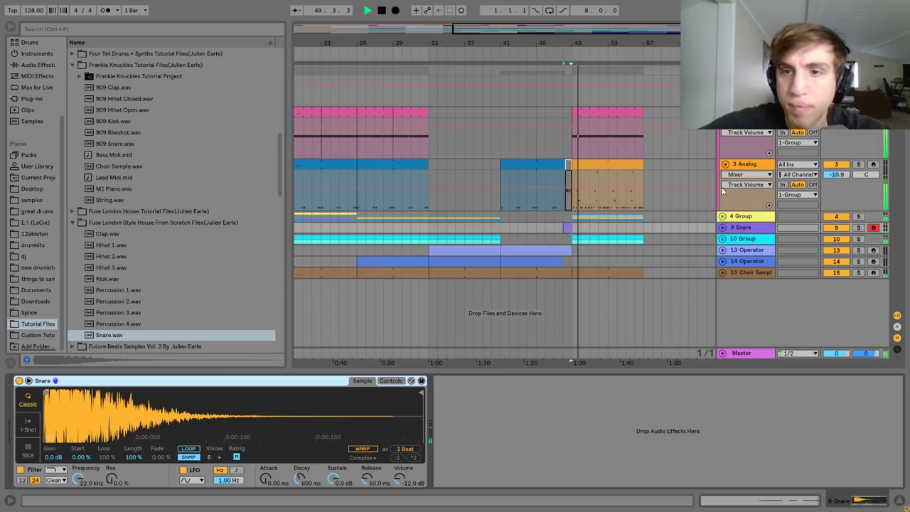
pyautogui.click(568, 165)
pyautogui.press('space')
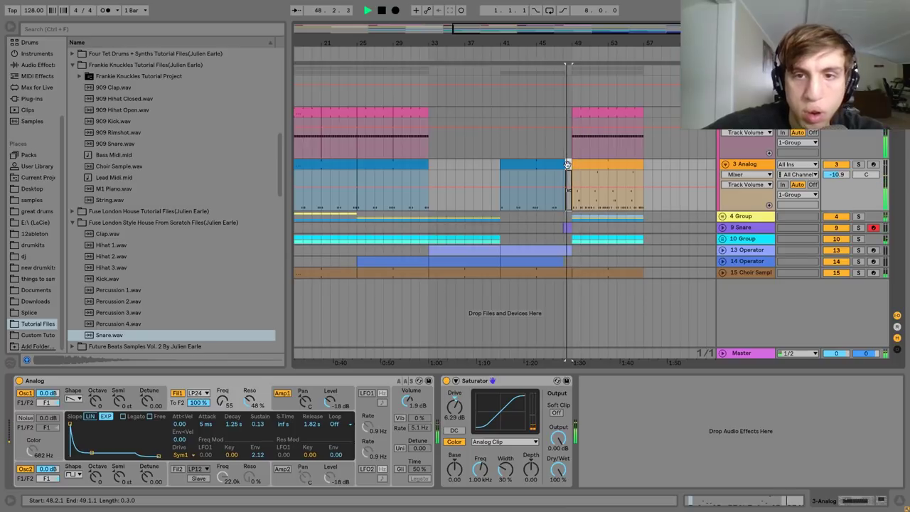
pyautogui.click(545, 216)
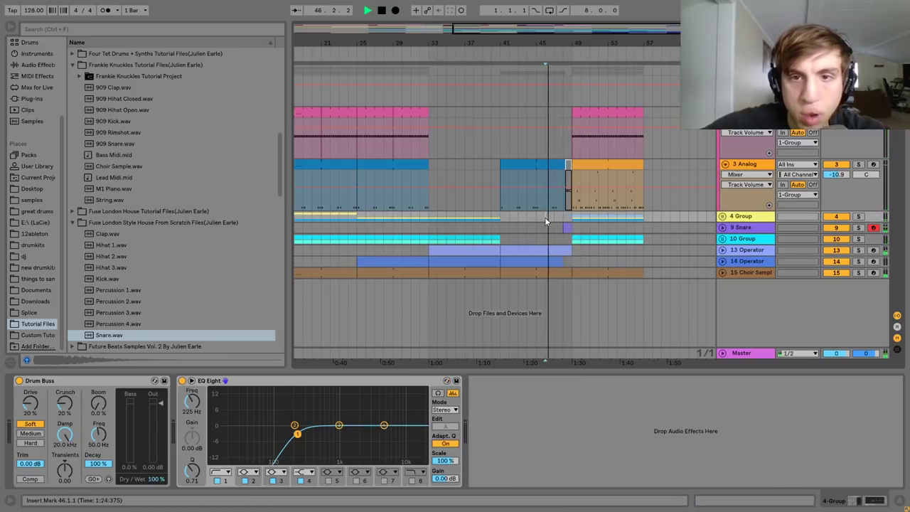
pyautogui.click(568, 163)
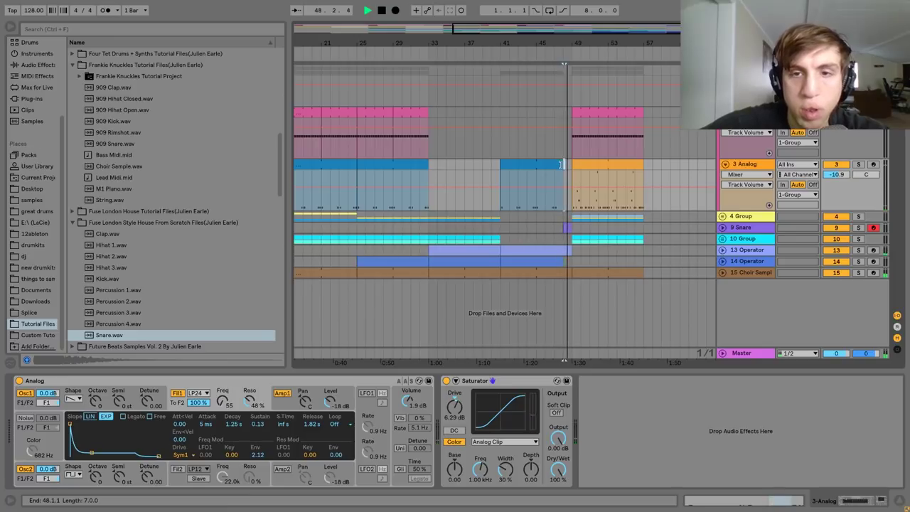
# Fold the 3 Analog and Kick tracks and set the 1 Group track's Drum Buss drive type to Medium.
pyautogui.click(725, 164)
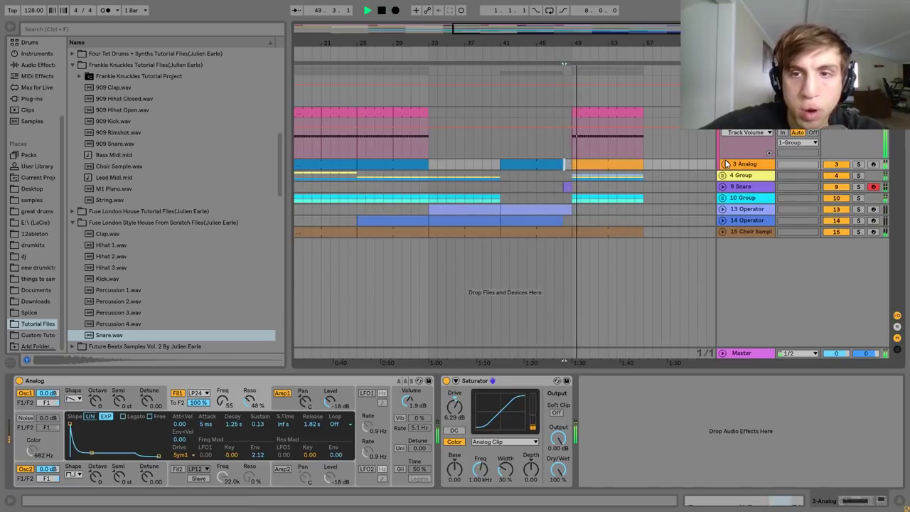
pyautogui.click(725, 113)
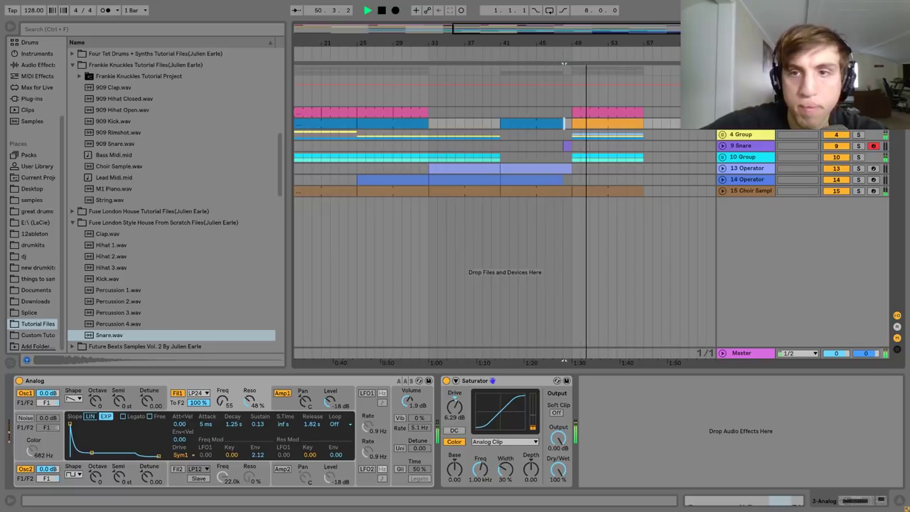
pyautogui.click(744, 72)
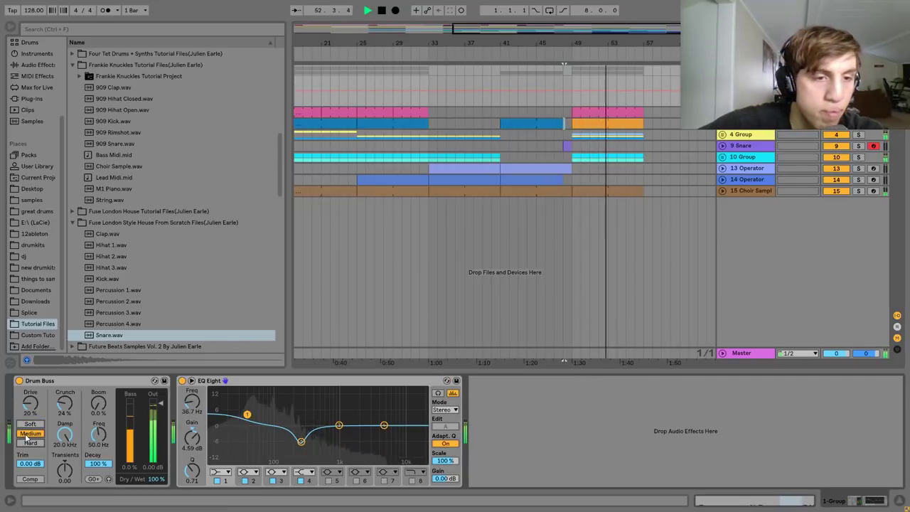
pyautogui.click(31, 433)
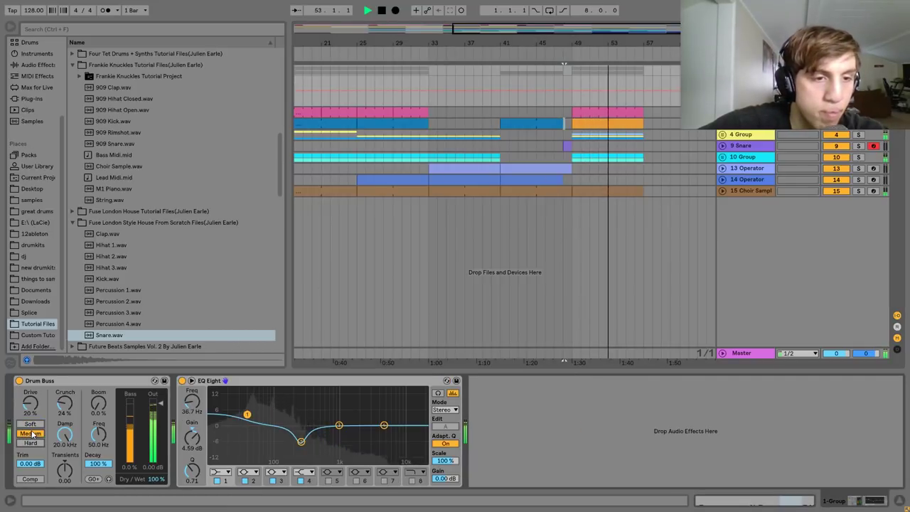
# Duplicate the drop's clips in bars 49 to 57 on all tracks into bars 57 to 65 and play from bar 33.
pyautogui.click(587, 191)
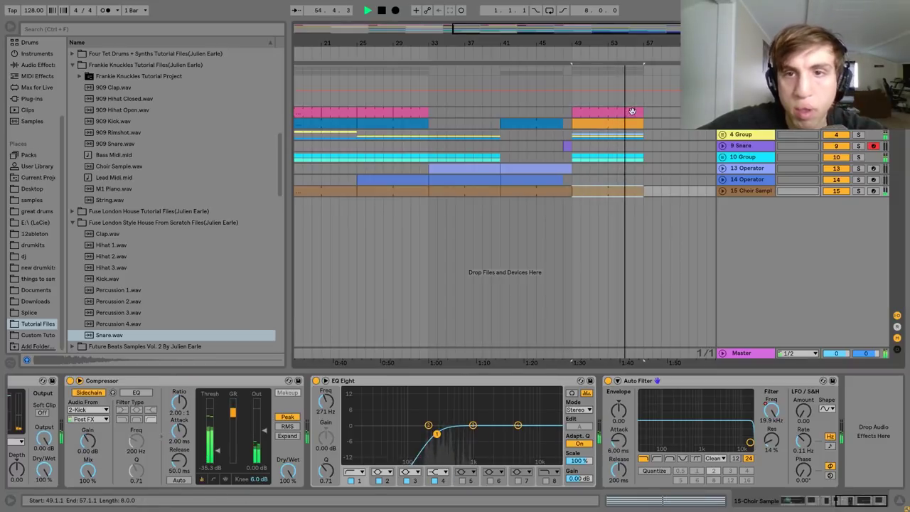
pyautogui.keyDown('shift'); pyautogui.click(632, 111); pyautogui.keyUp('shift')
pyautogui.hotkey('ctrl', 'd')
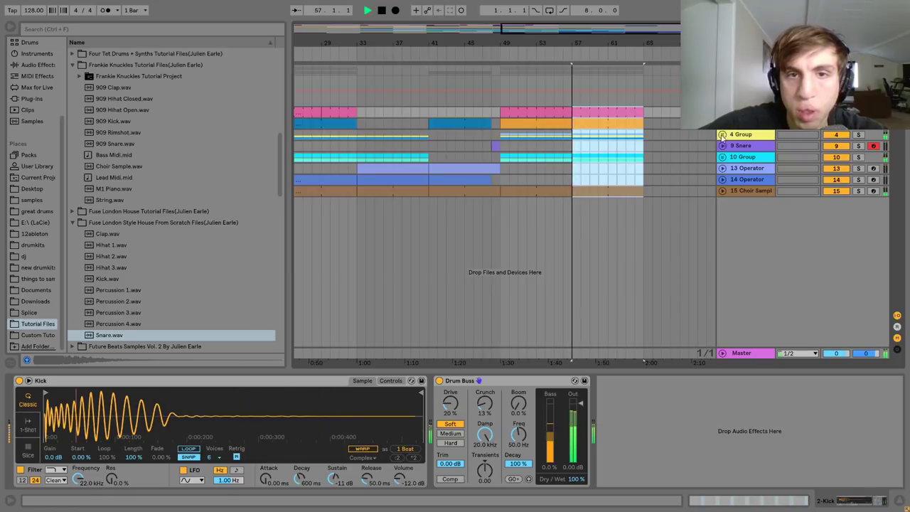
pyautogui.moveTo(556, 44); pyautogui.dragTo(601, 28)
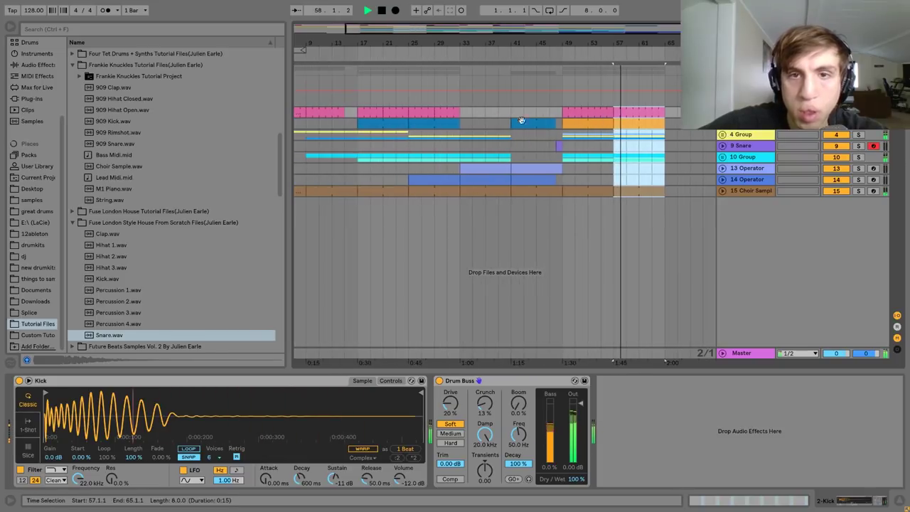
pyautogui.press('space')
pyautogui.click(457, 134)
pyautogui.press('space')
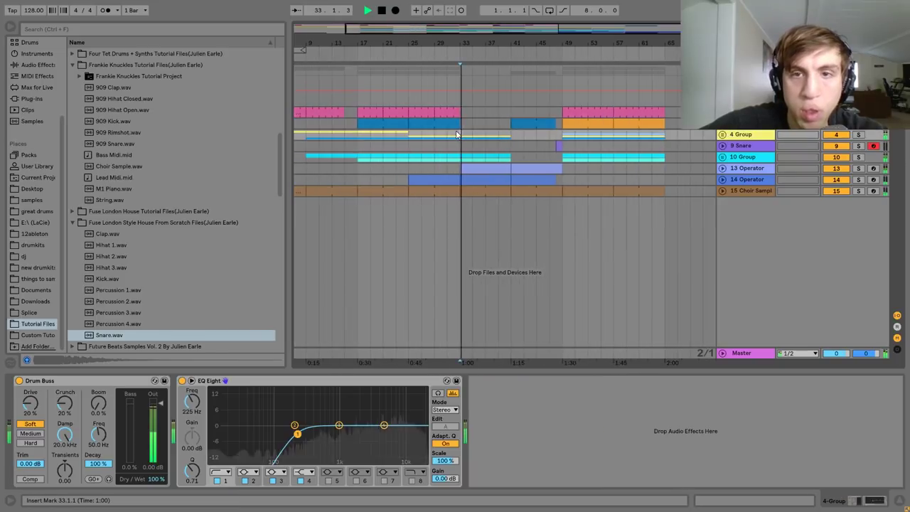
# Copy the 6 Operator clips in 4 Group from bars 49–65 to bars 17–33 and play from bar 15.
pyautogui.click(723, 135)
pyautogui.click(599, 186)
pyautogui.keyDown('shift'); pyautogui.click(642, 186); pyautogui.keyUp('shift')
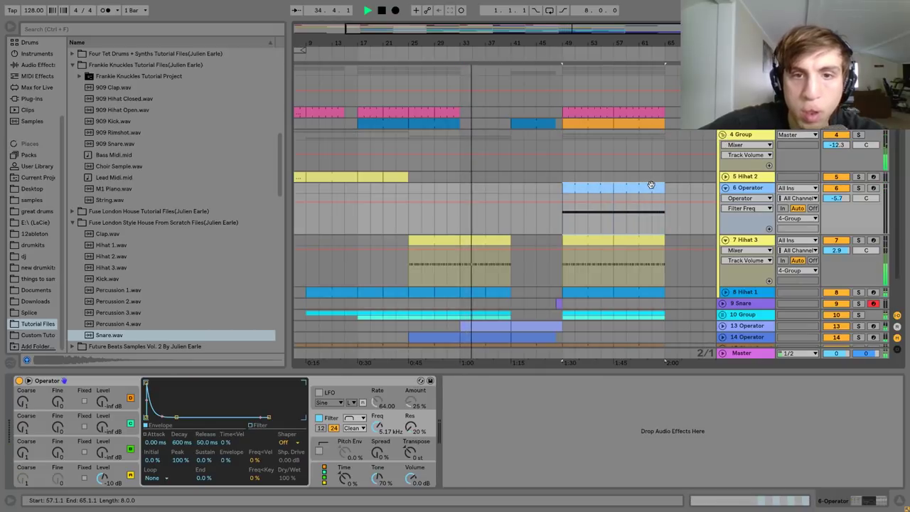
pyautogui.moveTo(648, 186); pyautogui.dragTo(447, 189)
pyautogui.click(341, 199)
pyautogui.press('space')
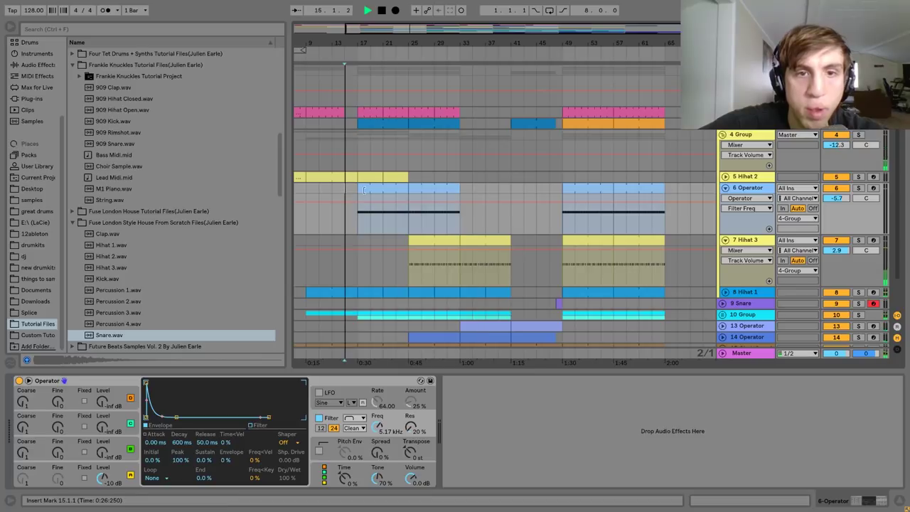
# Duplicate the 6 Operator clip at bars 25–33 into bars 33–41 and replay from bar 15.
pyautogui.click(434, 189)
pyautogui.hotkey('ctrl', 'd')
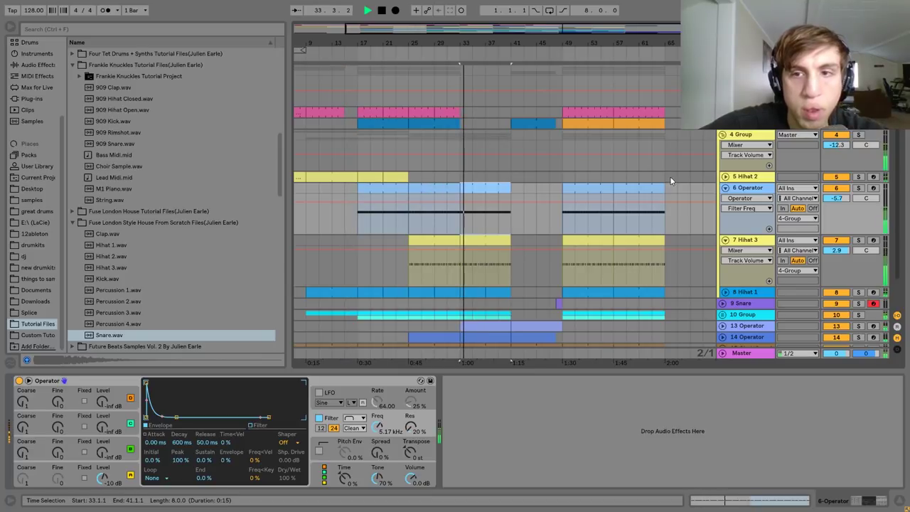
pyautogui.click(343, 187)
pyautogui.press('space')
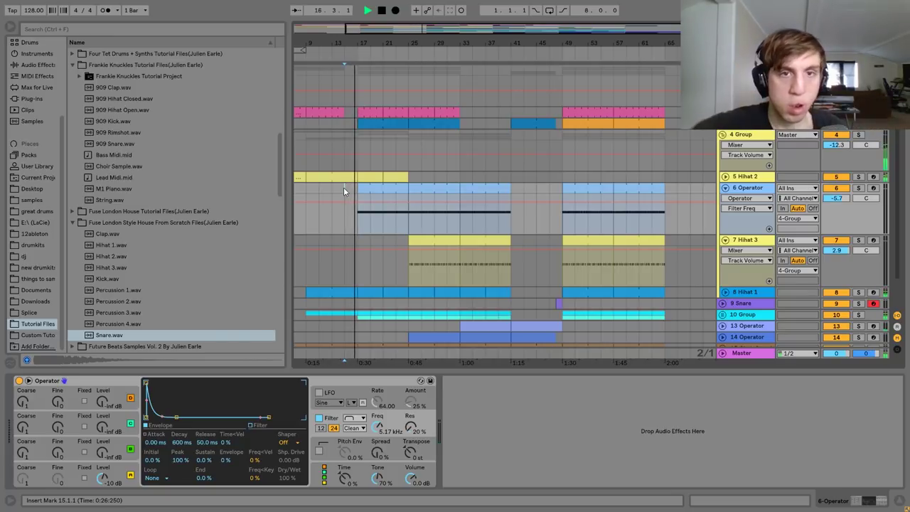
# Trim the last beat before bar 17 off the Hihat 2 and Hihat 1 clips and play the transition.
pyautogui.moveTo(359, 57); pyautogui.dragTo(365, 64)
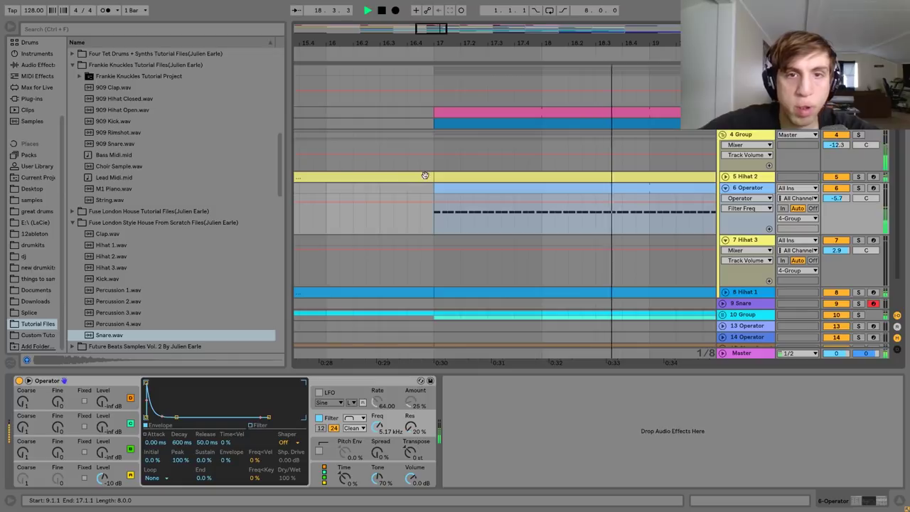
pyautogui.click(403, 176)
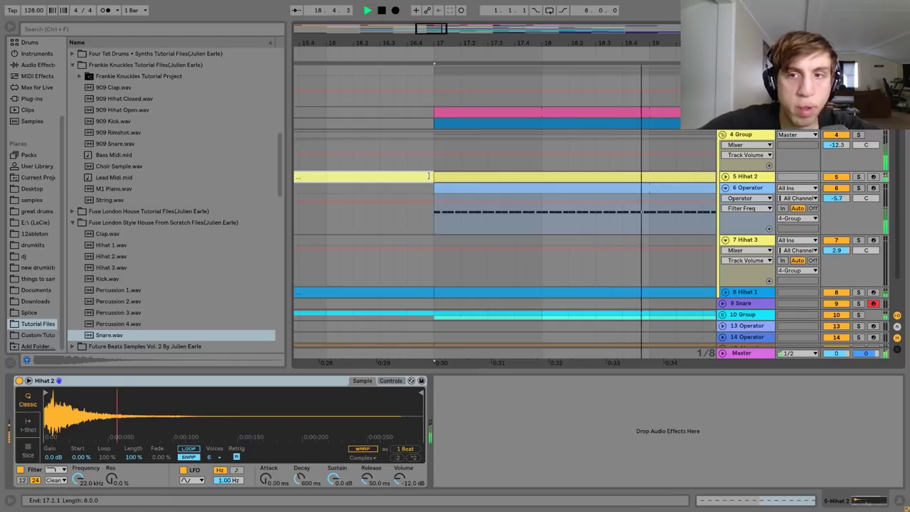
pyautogui.click(430, 291)
pyautogui.click(374, 257)
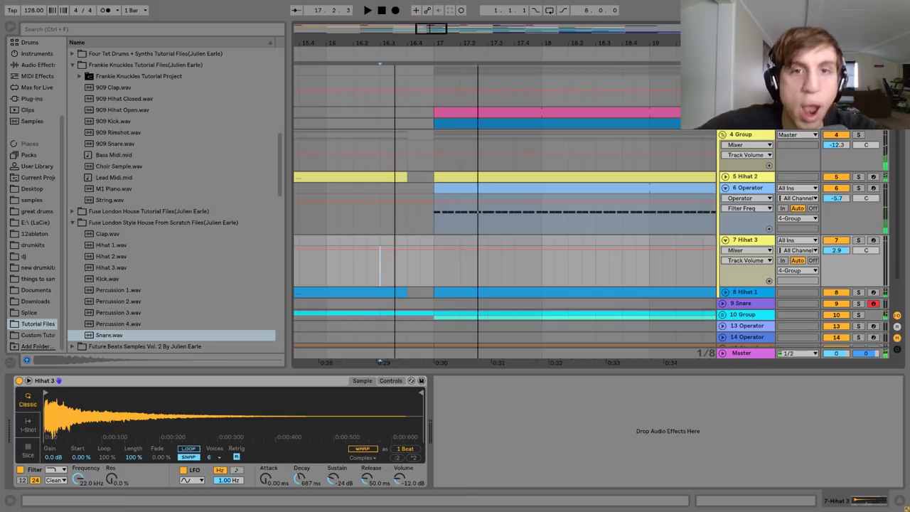
# Play from bar 33 and try duplicating the 6 Operator clip at bars 33–41 into bars 41–49.
pyautogui.moveTo(384, 47); pyautogui.dragTo(386, 43)
pyautogui.click(497, 186)
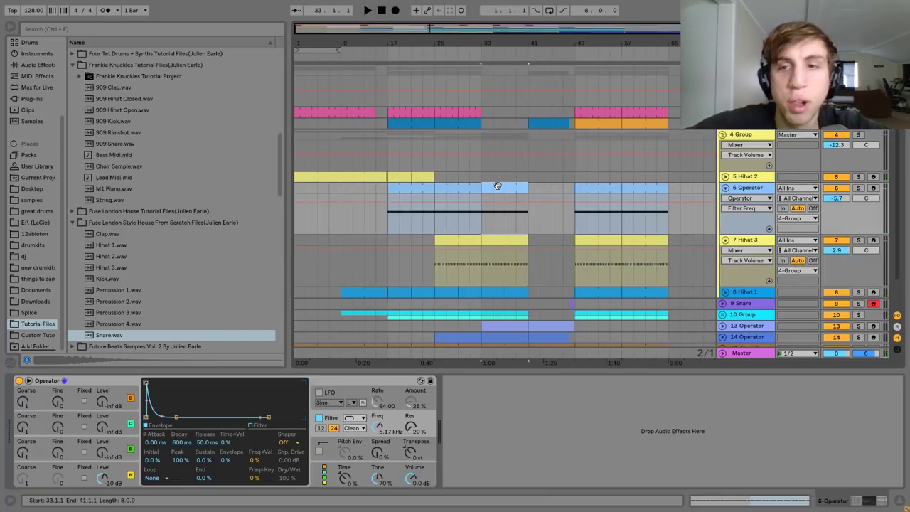
pyautogui.press('space')
pyautogui.hotkey('ctrl', 'd')
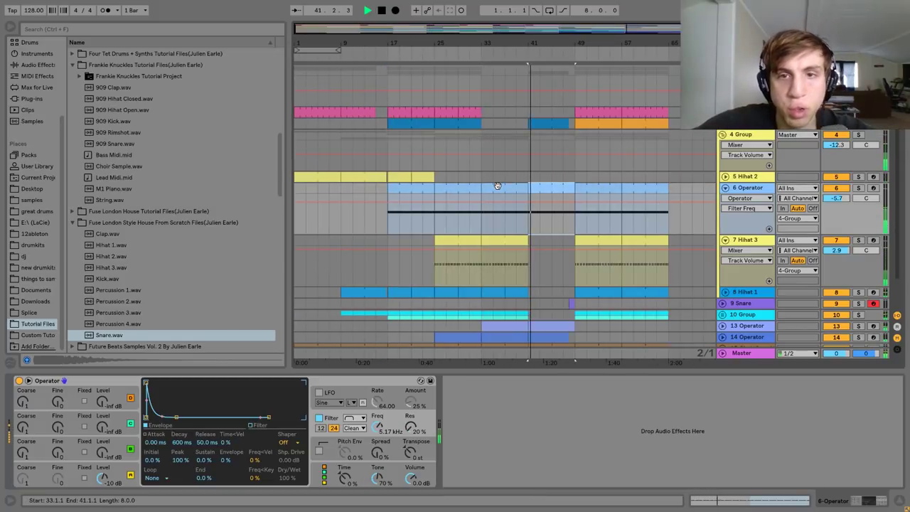
pyautogui.hotkey('ctrl', 'z')
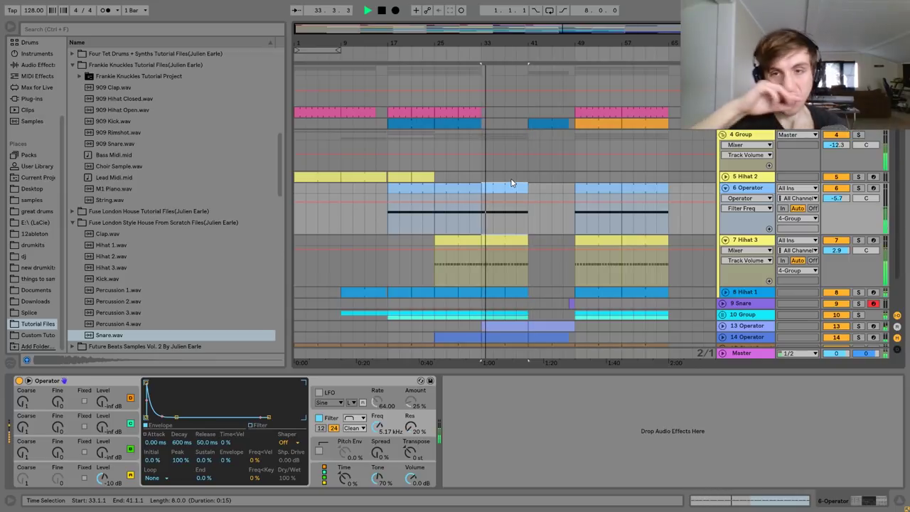
pyautogui.click(722, 135)
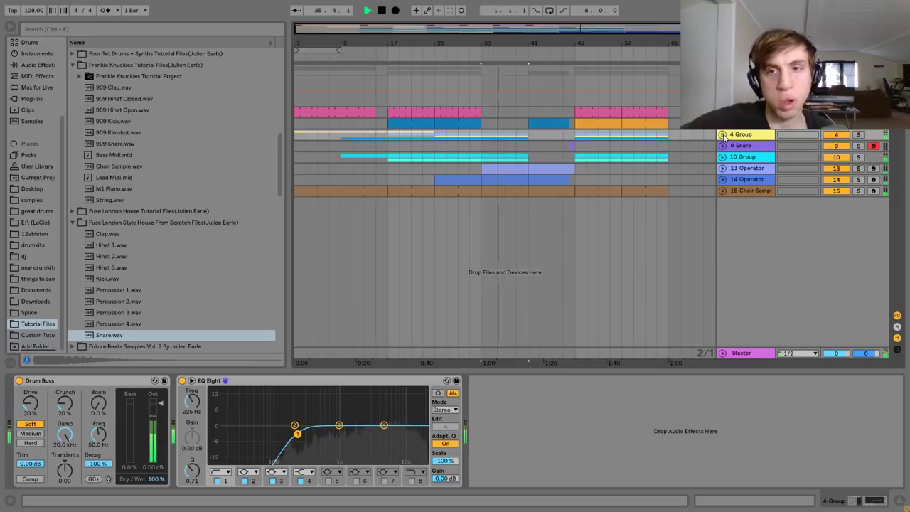
pyautogui.click(722, 134)
pyautogui.click(722, 134)
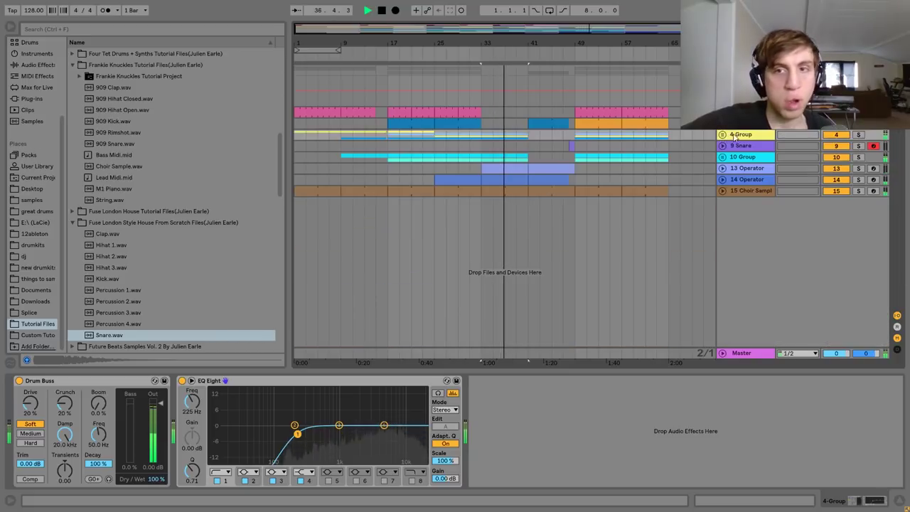
pyautogui.click(722, 135)
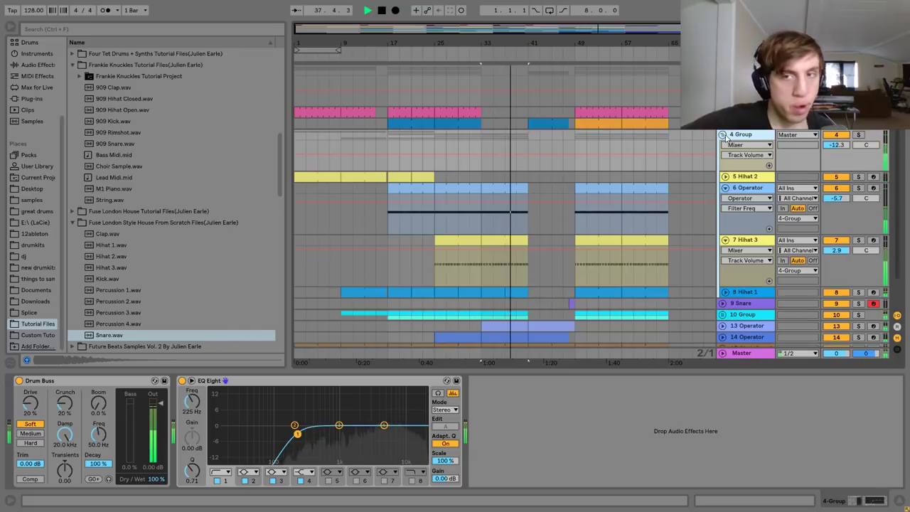
pyautogui.click(722, 135)
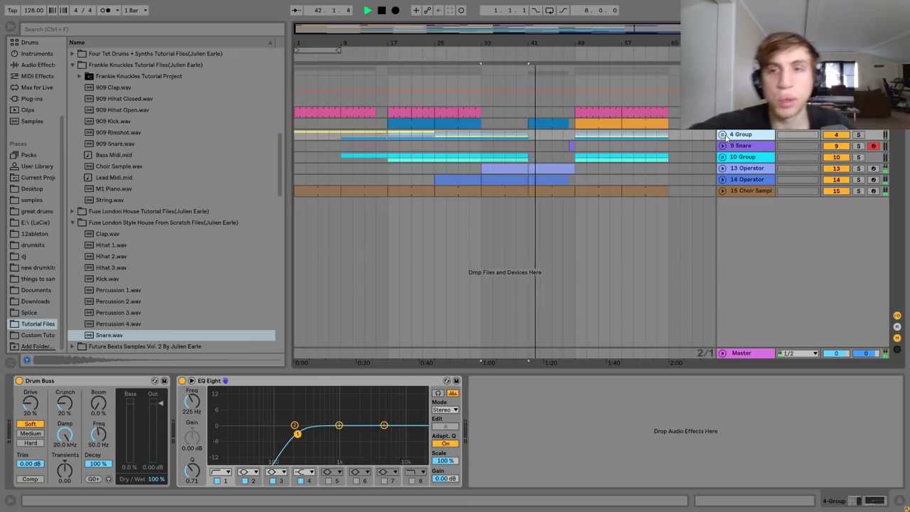
# Duplicate the 6 Operator clip at bars 33–41 into bars 41–49, shorten the copy to end at bar 48, and fold 4 Group.
pyautogui.click(722, 134)
pyautogui.click(499, 191)
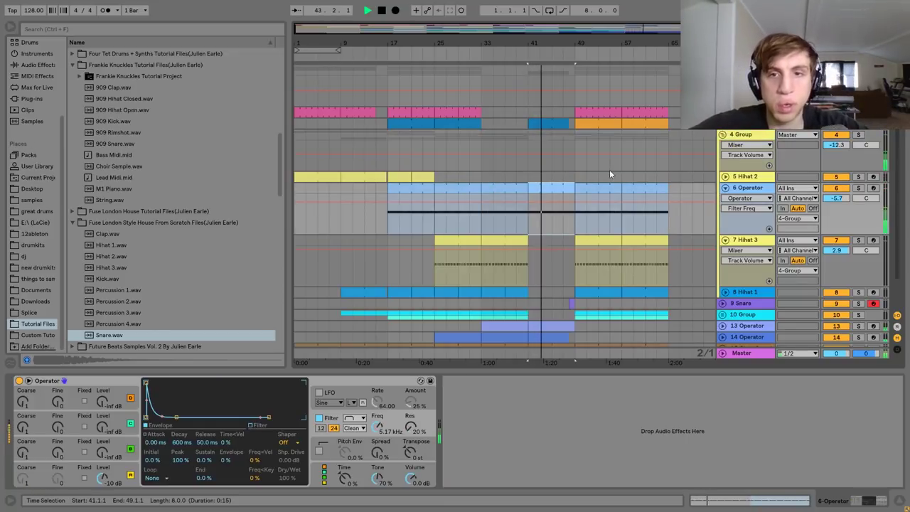
pyautogui.moveTo(558, 43); pyautogui.dragTo(559, 44)
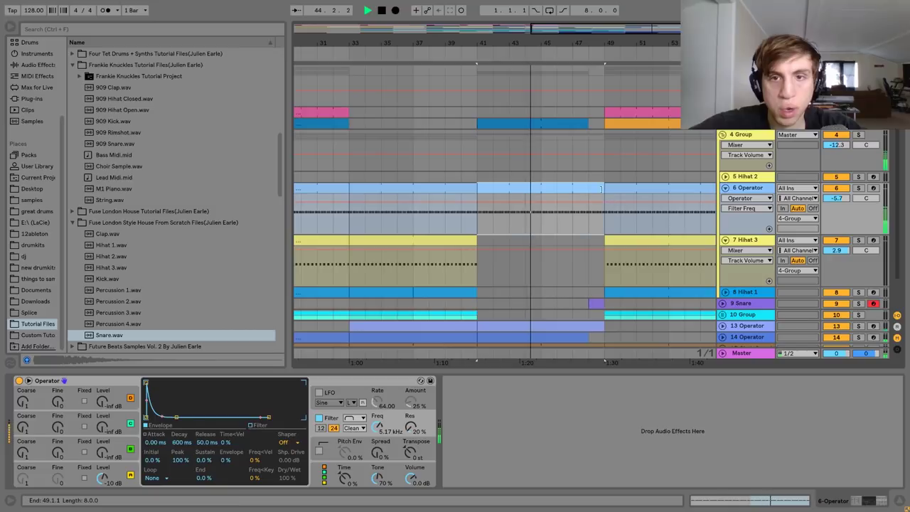
pyautogui.moveTo(604, 187); pyautogui.dragTo(589, 188)
pyautogui.click(723, 135)
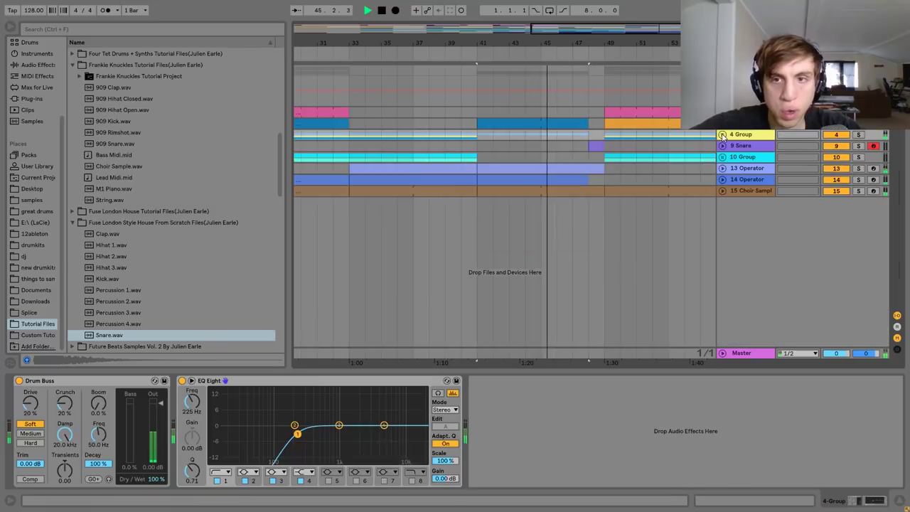
# Add an Auto Filter after 4 Group's EQ Eight, raise its frequency to 19.9 kHz and show that parameter's automation lane.
pyautogui.click(348, 136)
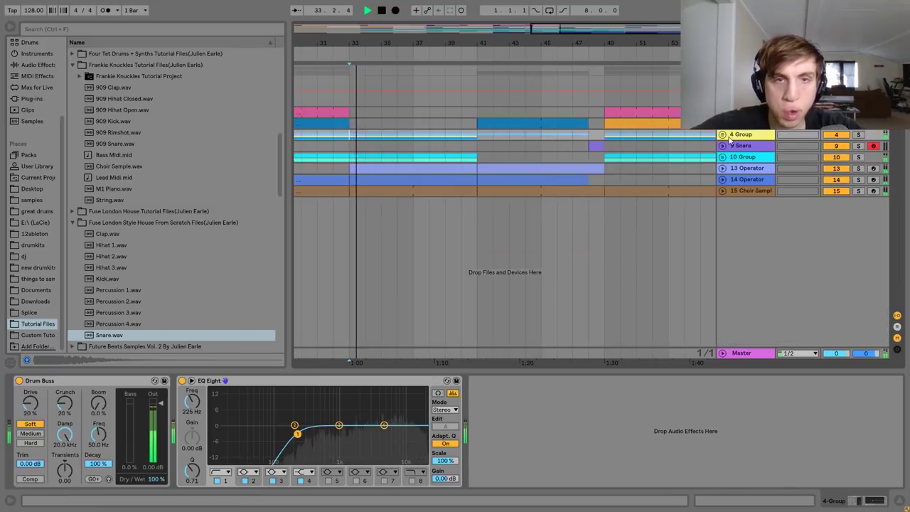
pyautogui.click(37, 65)
pyautogui.doubleClick(102, 64)
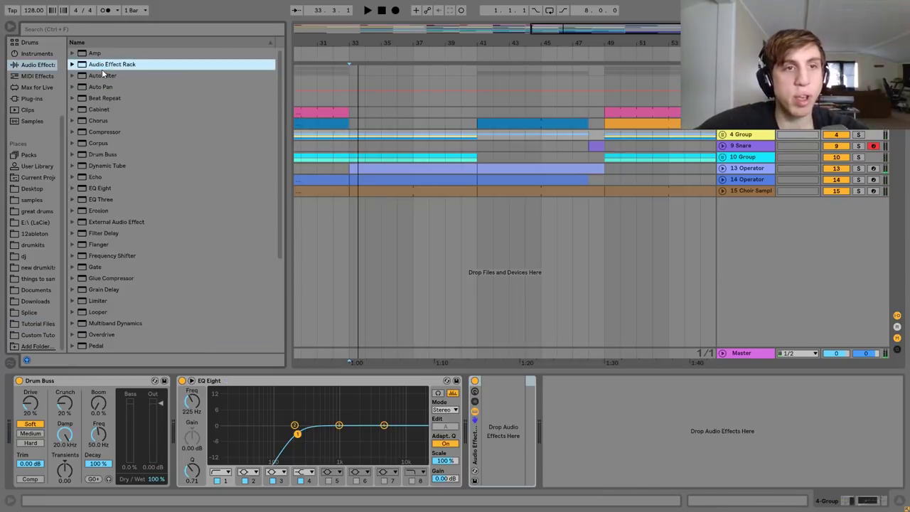
pyautogui.hotkey('ctrl', 'z')
pyautogui.doubleClick(102, 75)
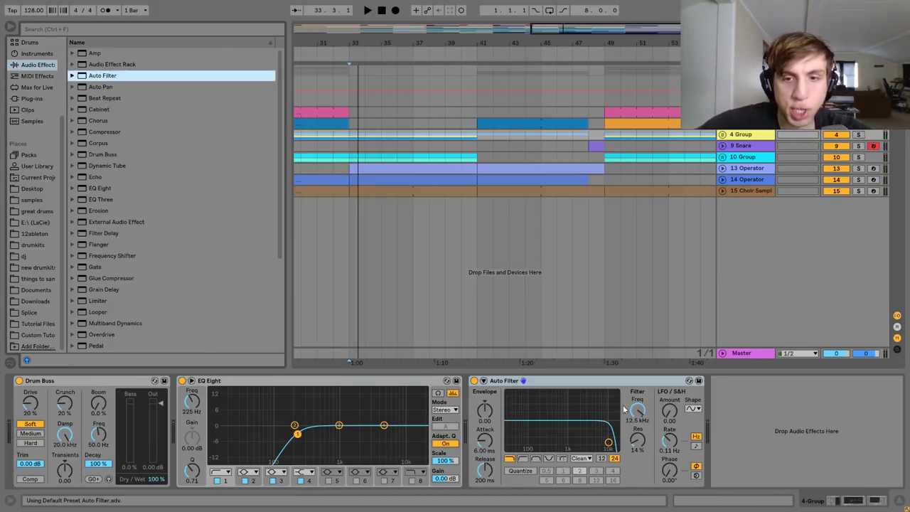
pyautogui.moveTo(638, 411); pyautogui.dragTo(639, 408)
pyautogui.rightClick(639, 413)
pyautogui.click(648, 418)
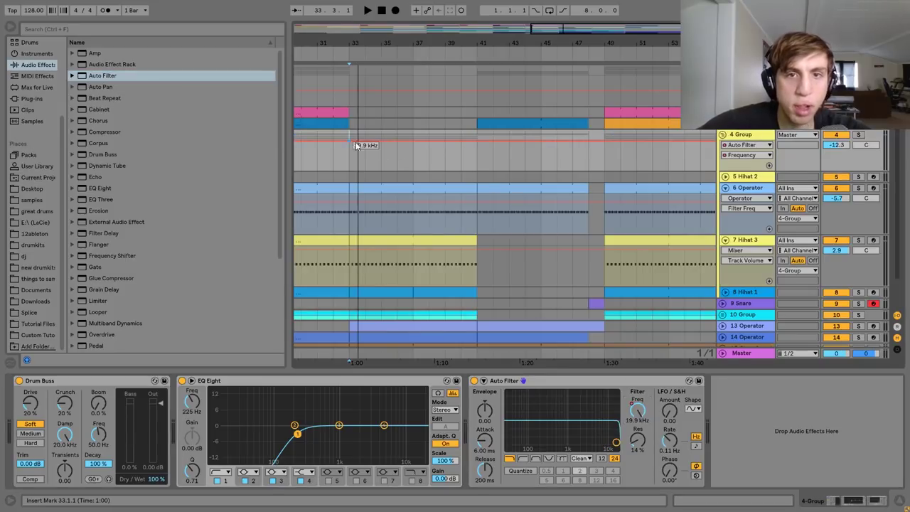
# Automate the filter frequency from 19.9 kHz at bar 33 down to about 1.74 kHz by bar 41, holding until mid-bar 48, and back up at bar 49.
pyautogui.press('space')
pyautogui.moveTo(477, 145); pyautogui.dragTo(477, 151)
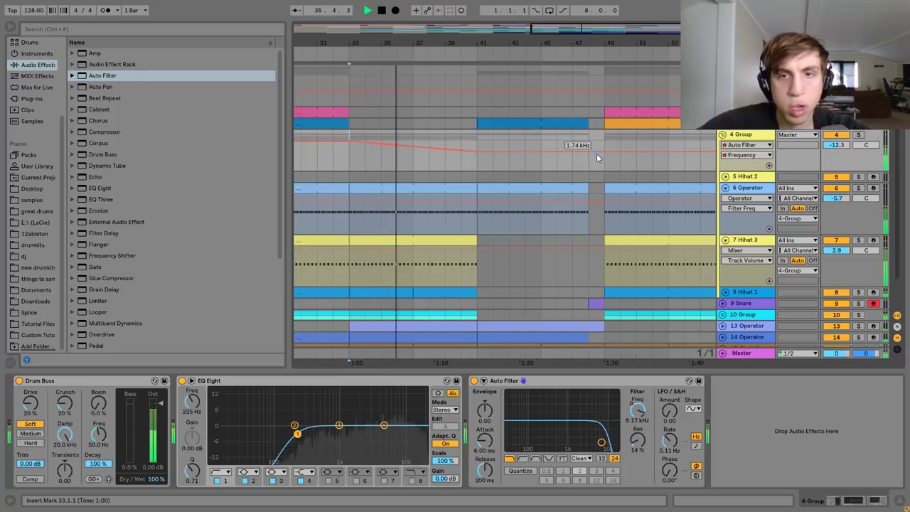
pyautogui.moveTo(596, 153); pyautogui.dragTo(596, 139)
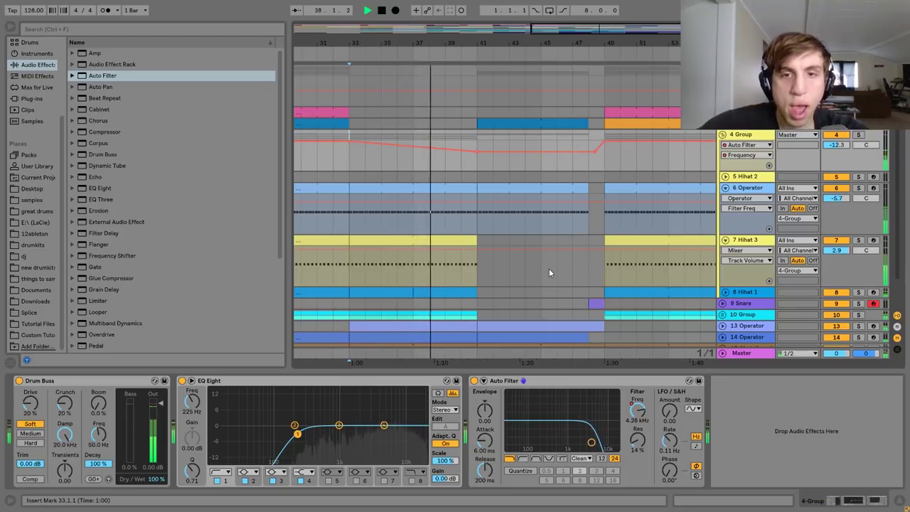
# Try duplicating 10 Group's clips at bars 33–41 into bars 41–49.
pyautogui.scroll(-2, 549, 268)
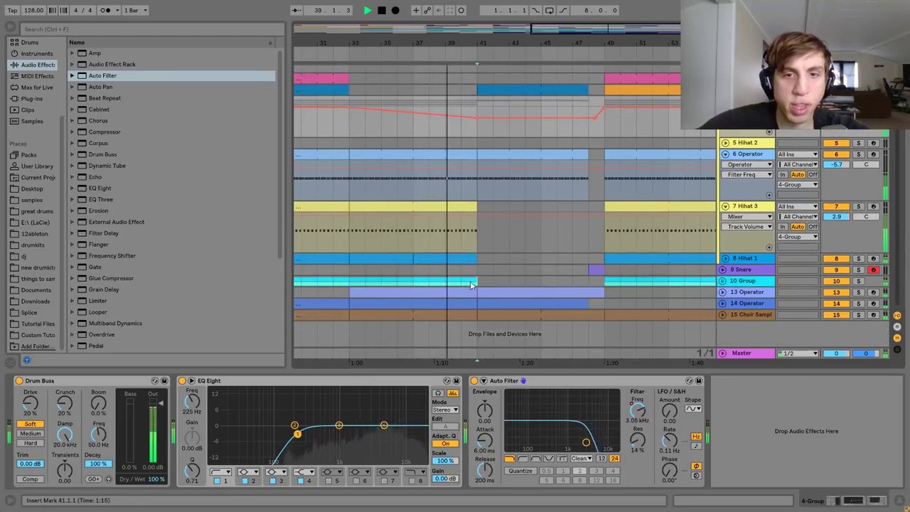
pyautogui.moveTo(475, 280); pyautogui.dragTo(346, 285)
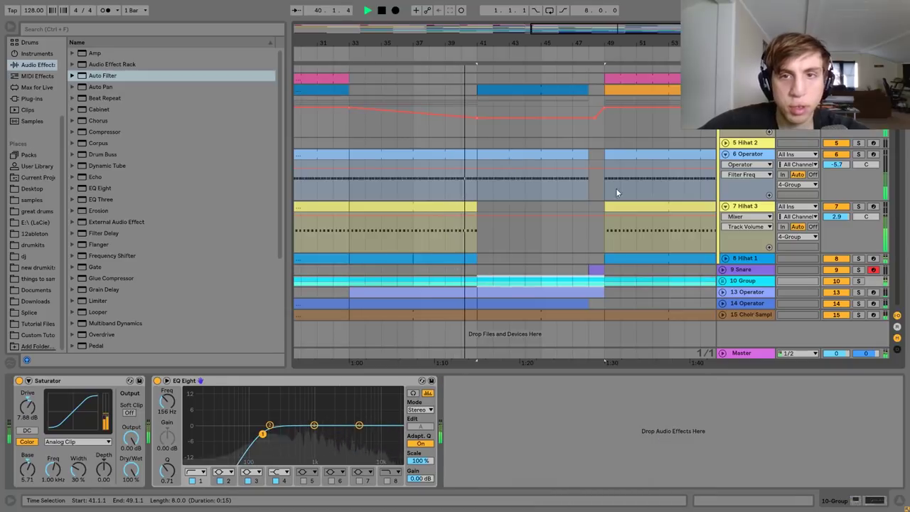
pyautogui.click(592, 284)
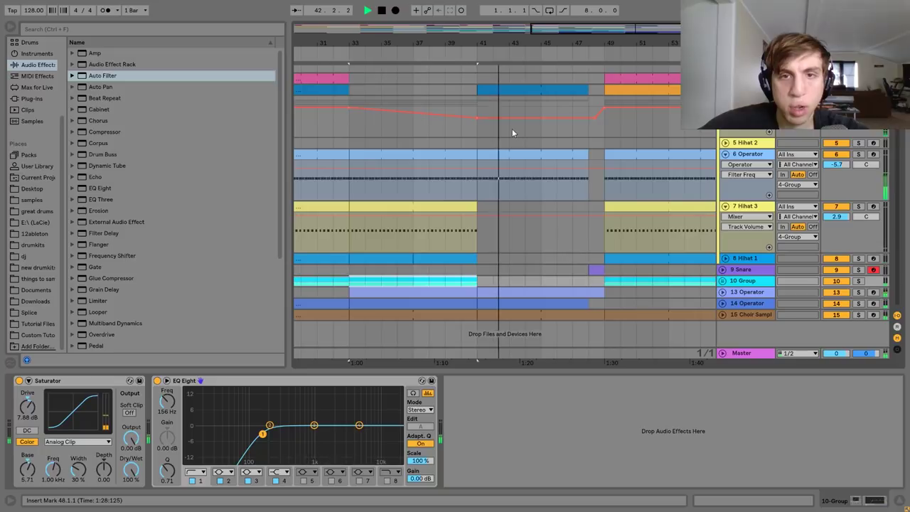
# Raise the bar 41 breakpoint of 4 Group's Auto Filter frequency automation to about 2.61 kHz.
pyautogui.moveTo(477, 119); pyautogui.dragTo(478, 118)
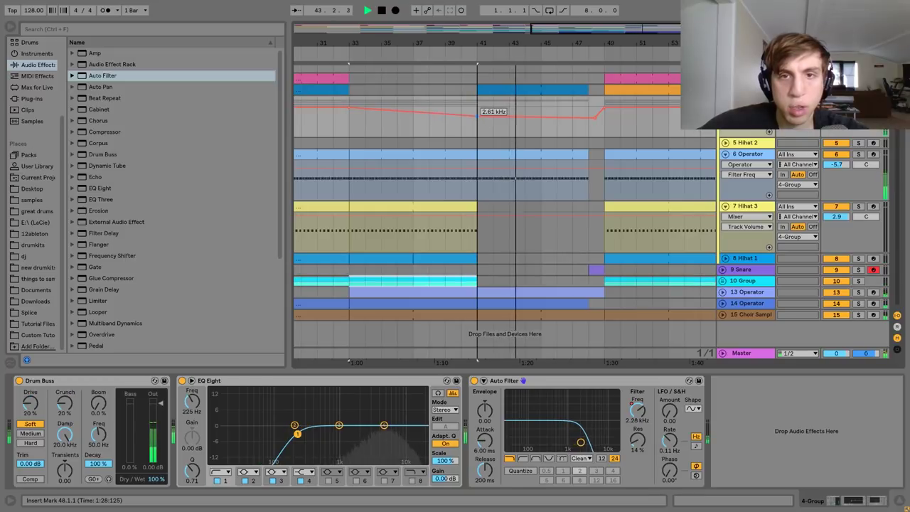
pyautogui.moveTo(594, 118)
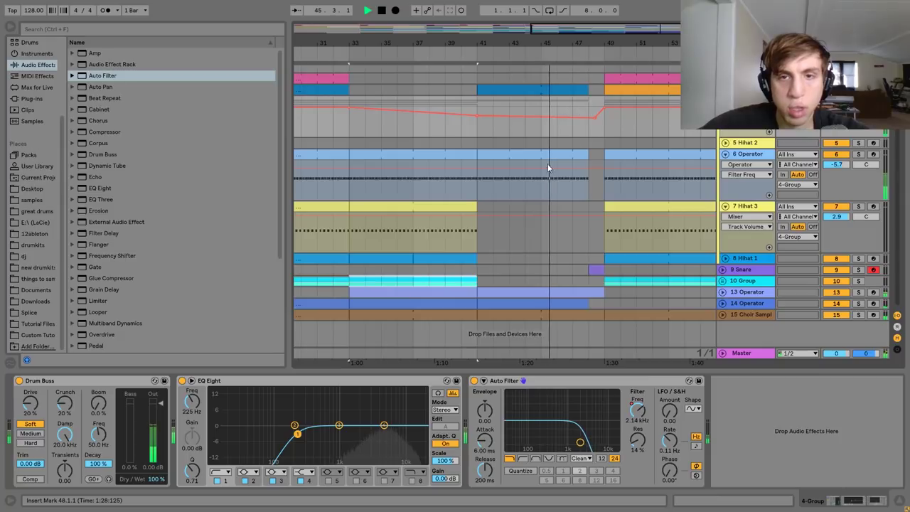
# Stop playback, retry copying 10 Group's bars 33–41 section into the gap before bar 49, and undo the copy.
pyautogui.press('space')
pyautogui.moveTo(348, 278); pyautogui.dragTo(482, 279)
pyautogui.hotkey('ctrl', 'd')
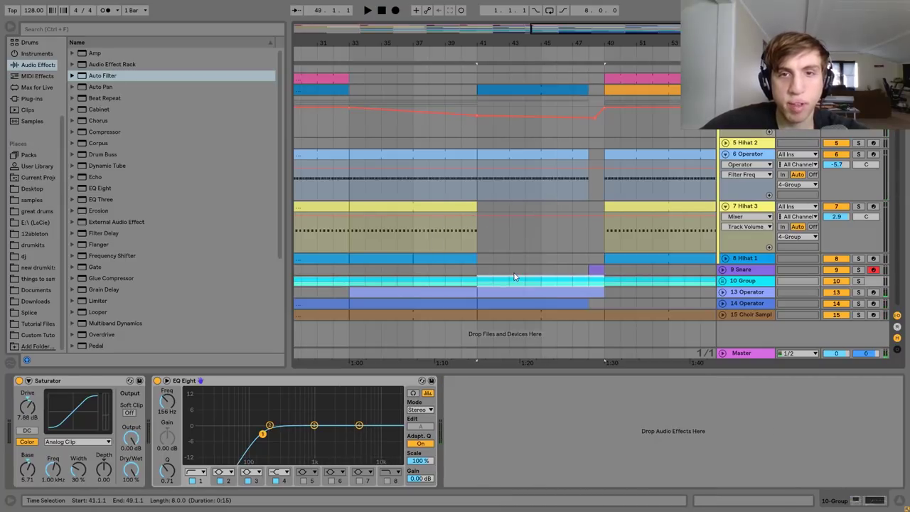
pyautogui.hotkey('ctrl', 'z')
# Copy 4 Group's Auto Filter with its frequency automation after 10 Group's EQ Eight and play from bar 33.
pyautogui.click(746, 102)
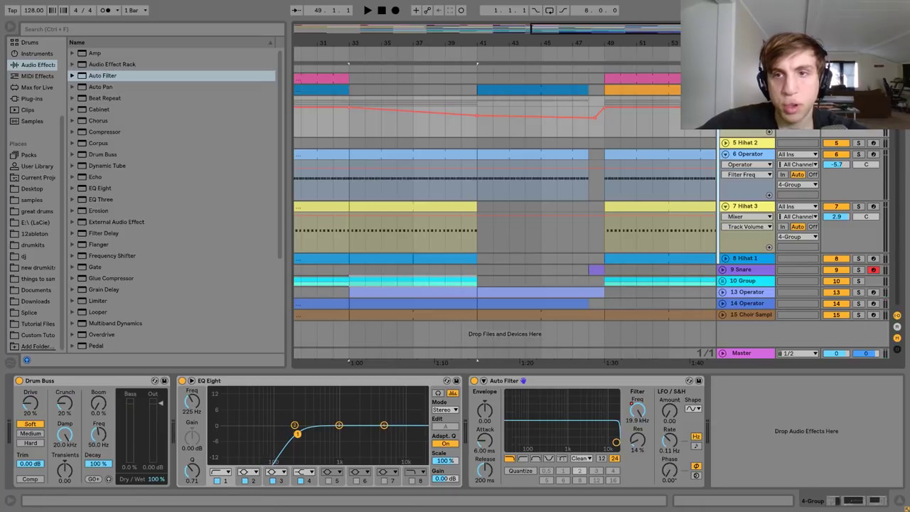
pyautogui.click(455, 283)
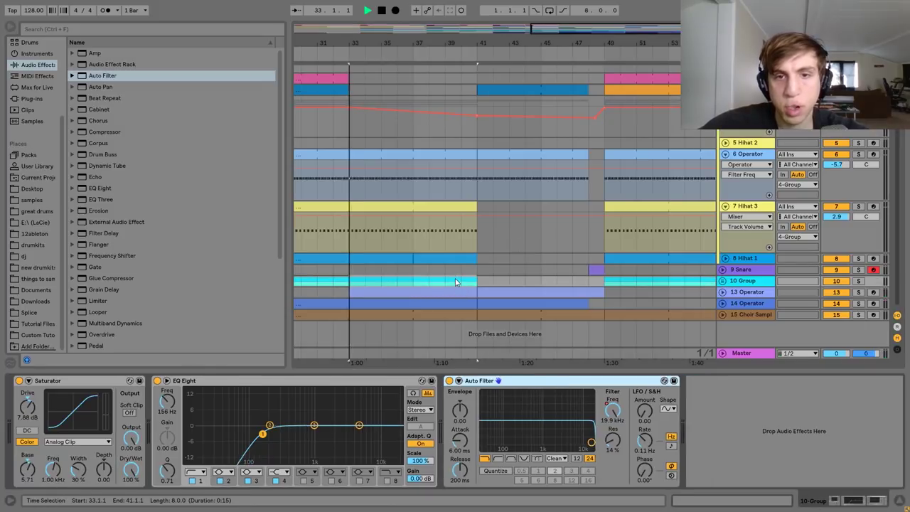
pyautogui.press('space')
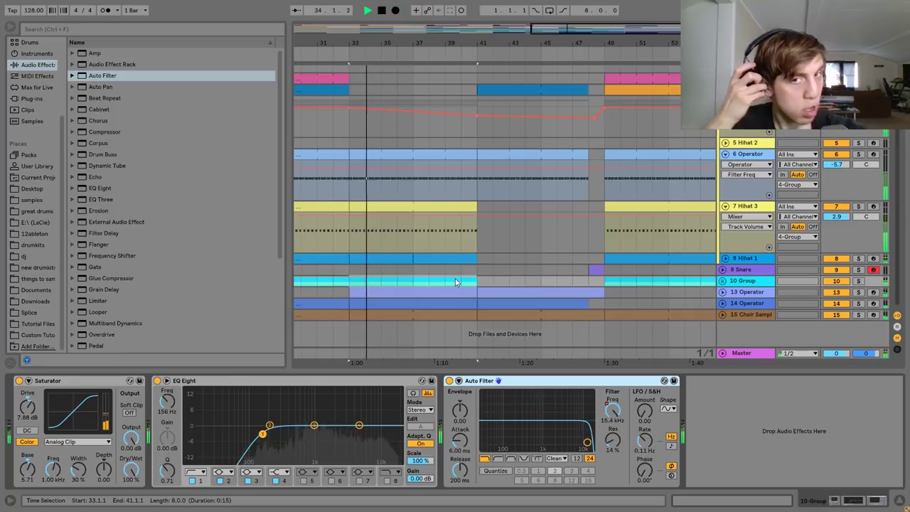
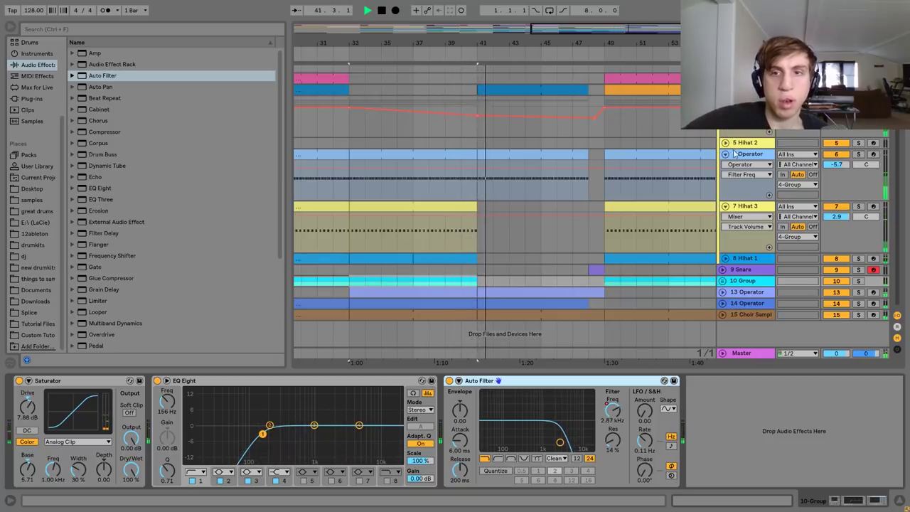
# Fold 4 Group and copy the 13 Operator and 14 Operator clips at bars 33–41 to bar 65.
pyautogui.click(722, 135)
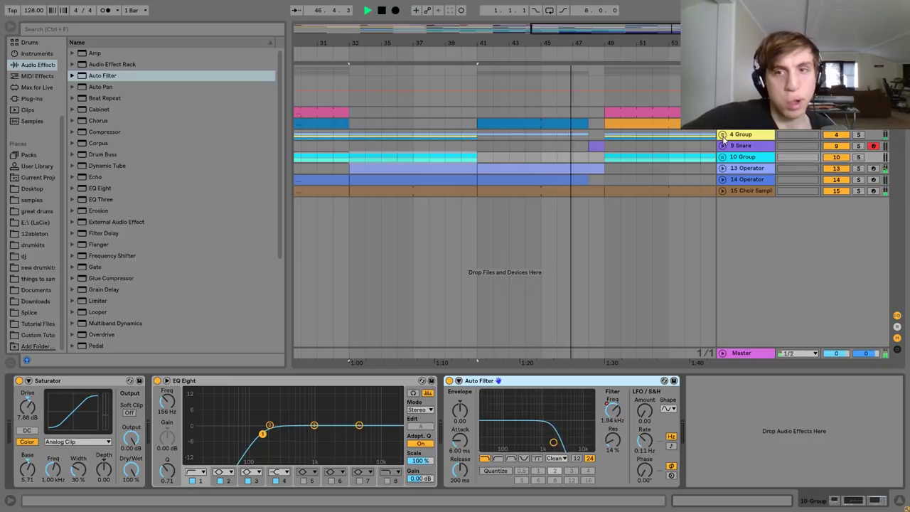
pyautogui.hscroll(4, 667, 146)
pyautogui.hscroll(3, 666, 147)
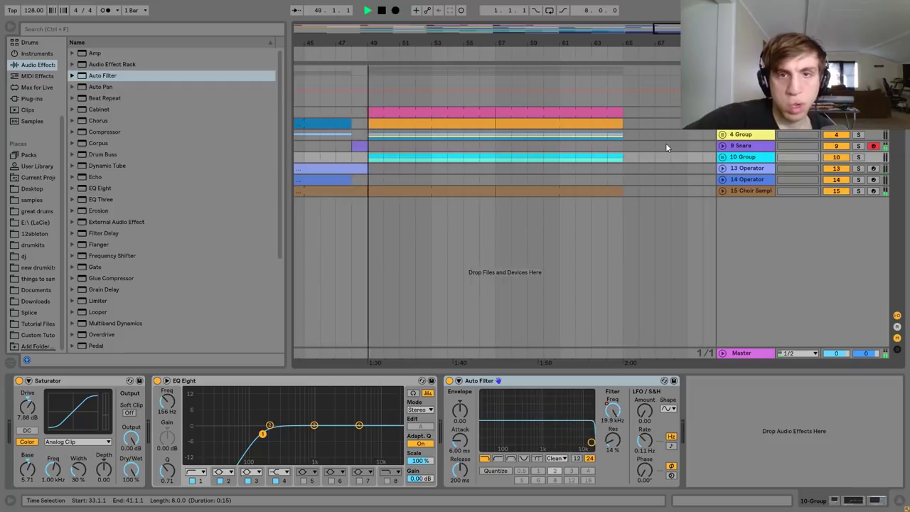
pyautogui.moveTo(454, 41); pyautogui.dragTo(604, 14)
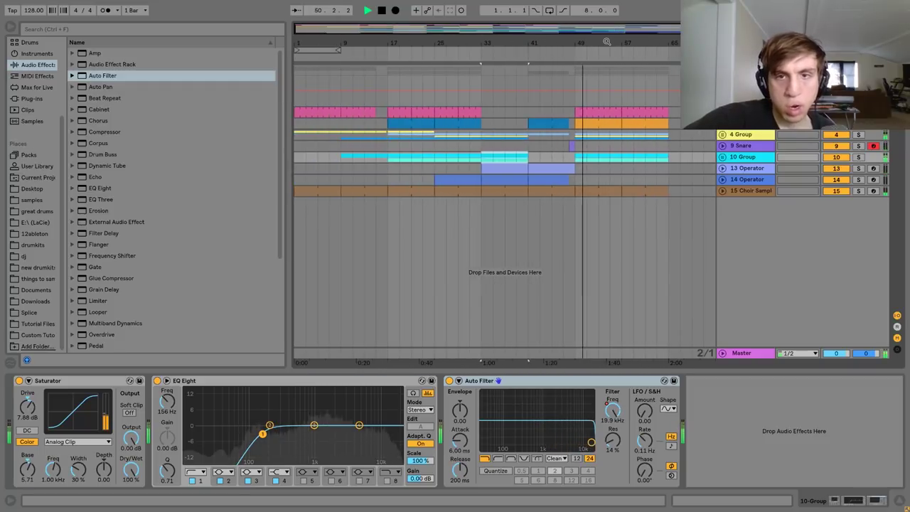
pyautogui.click(507, 168)
pyautogui.keyDown('shift'); pyautogui.click(514, 183); pyautogui.keyUp('shift')
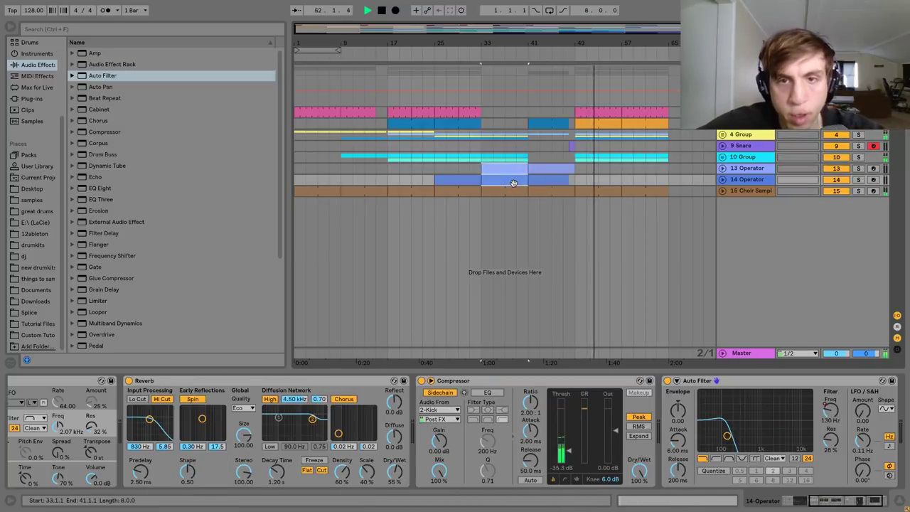
pyautogui.click(668, 171)
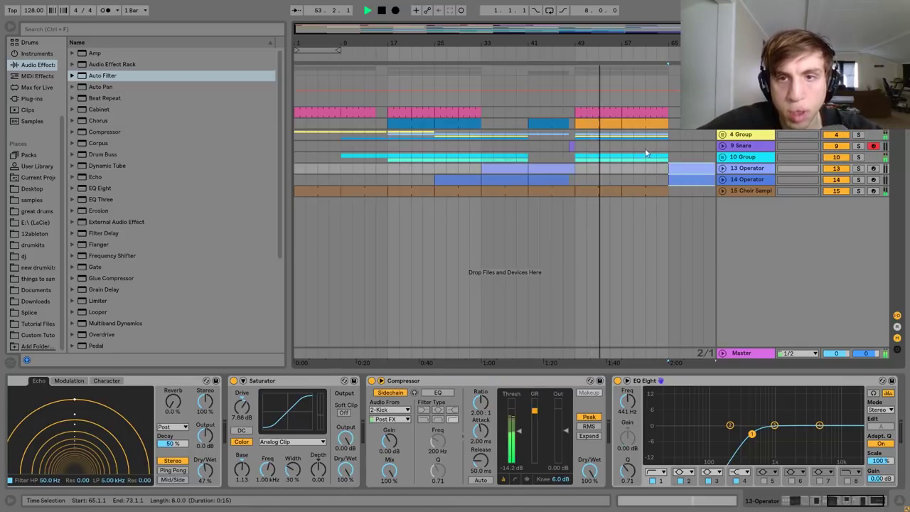
# Duplicate the bars 49–65 section from the Kick track through 10 Group into bars 65–81.
pyautogui.click(590, 112)
pyautogui.keyDown('shift'); pyautogui.click(661, 159); pyautogui.keyUp('shift')
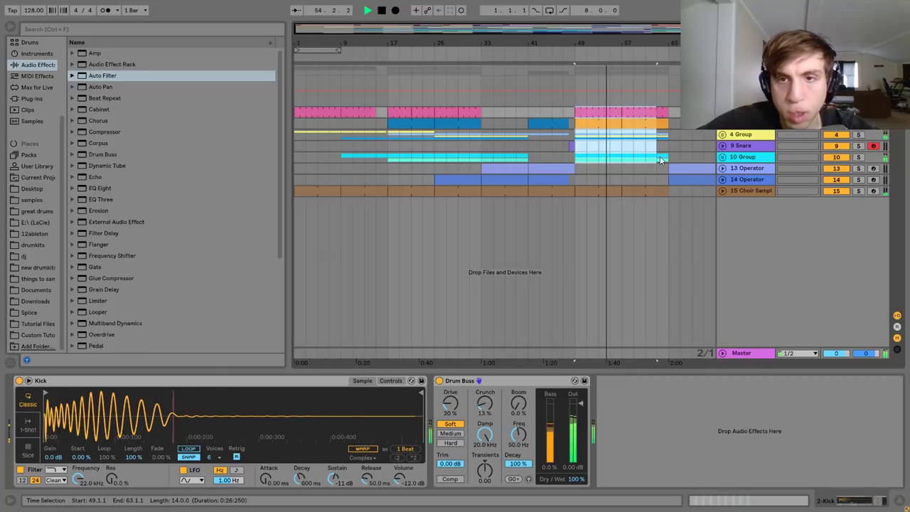
pyautogui.hotkey('ctrl', 'd')
pyautogui.click(661, 158)
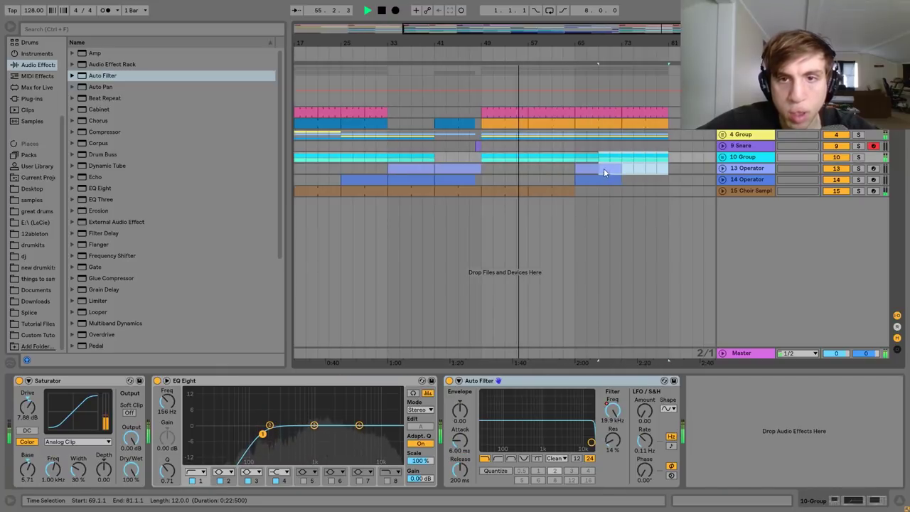
# Duplicate the 13 Operator and 14 Operator clips at bars 65–73 into bars 73–81.
pyautogui.click(604, 168)
pyautogui.keyDown('shift'); pyautogui.click(603, 179); pyautogui.keyUp('shift')
pyautogui.hotkey('ctrl', 'd')
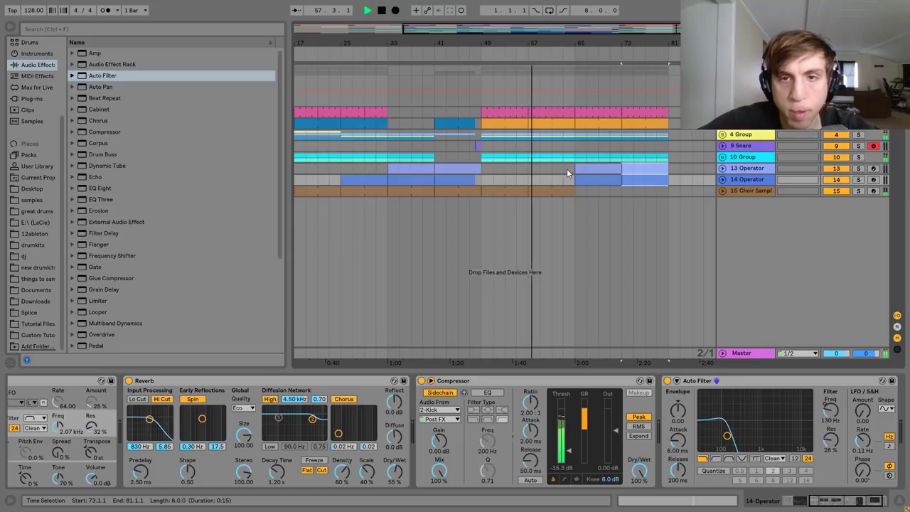
# Unfold 14 Operator and automate its Auto Filter frequency from the low level at about bar 62 up to 19.9 kHz by bar 63.
pyautogui.click(570, 168)
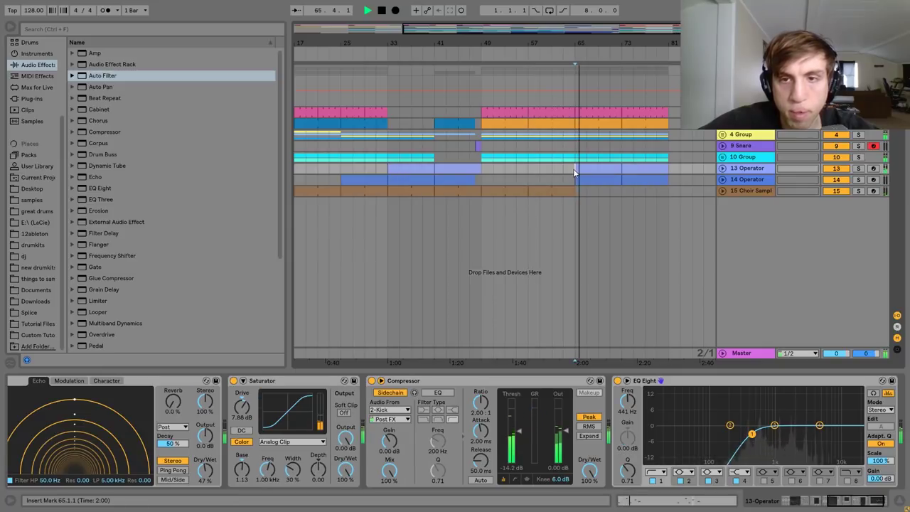
pyautogui.click(723, 180)
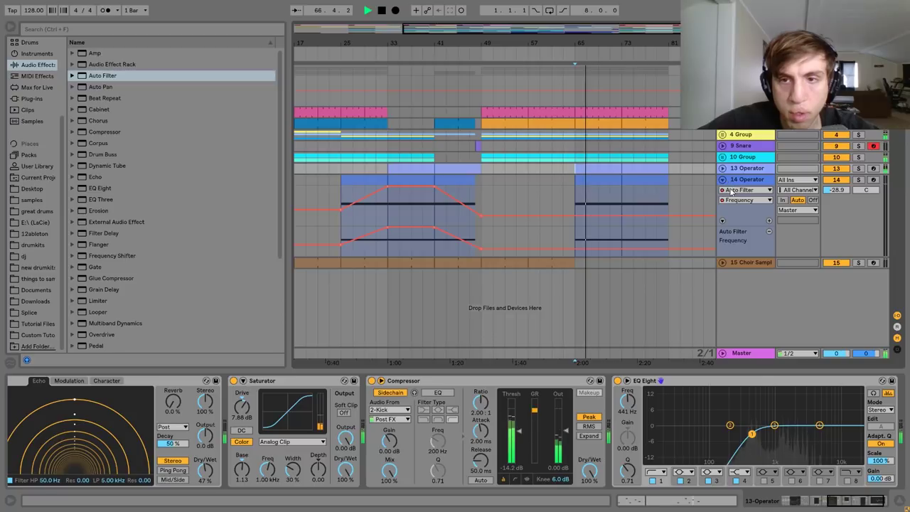
pyautogui.click(558, 213)
pyautogui.moveTo(564, 215); pyautogui.dragTo(563, 191)
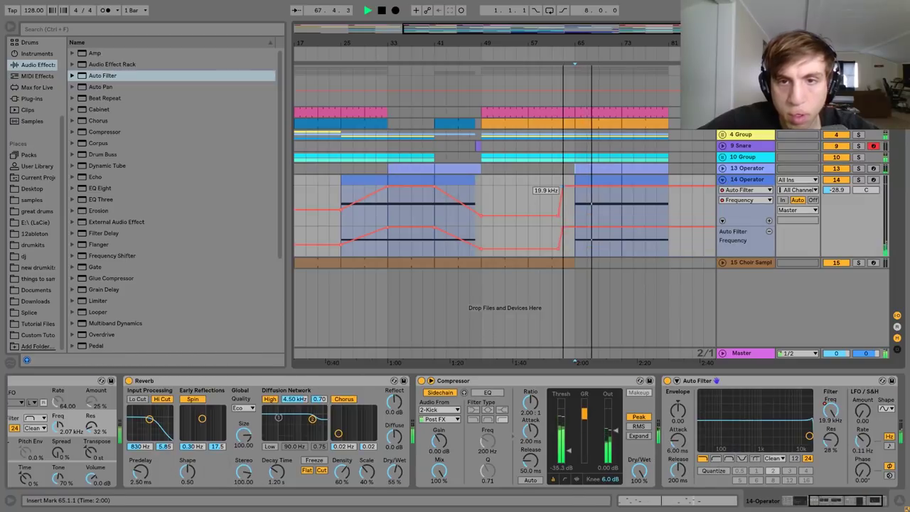
# Extend the 15 Choir Sample clips from bar 65 to bar 81 and play from bar 65.
pyautogui.click(550, 269)
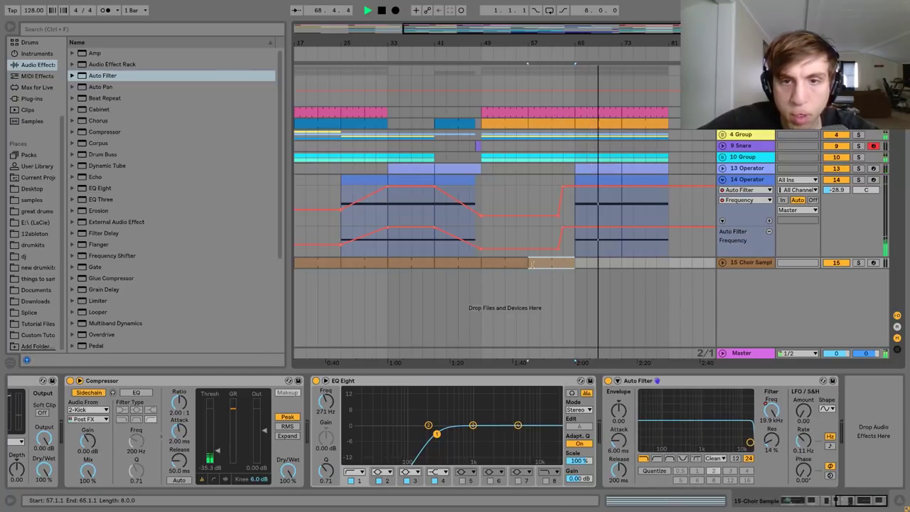
pyautogui.click(602, 179)
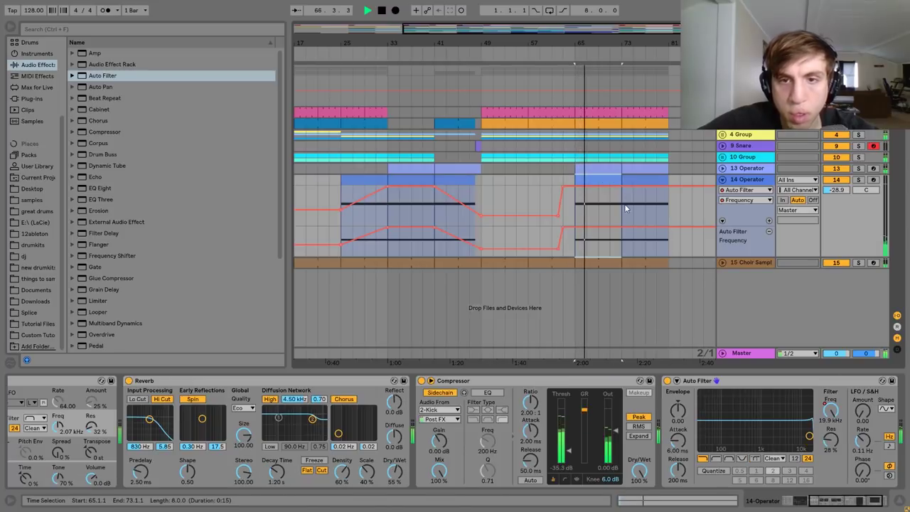
# Unfold 13 Operator, cut its clip at bars 65–73 down to bars 67–69, and play from bar 65.
pyautogui.click(722, 169)
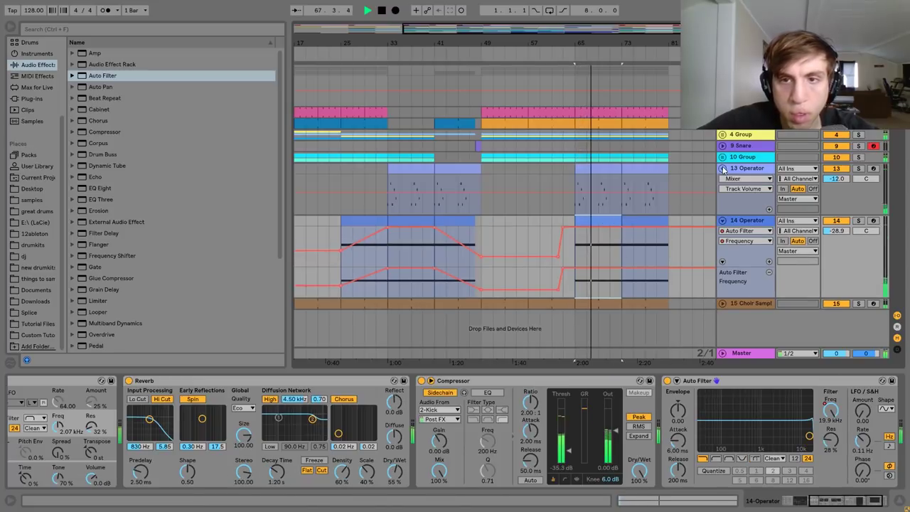
pyautogui.moveTo(617, 168); pyautogui.dragTo(587, 170)
pyautogui.click(573, 170)
pyautogui.press('space')
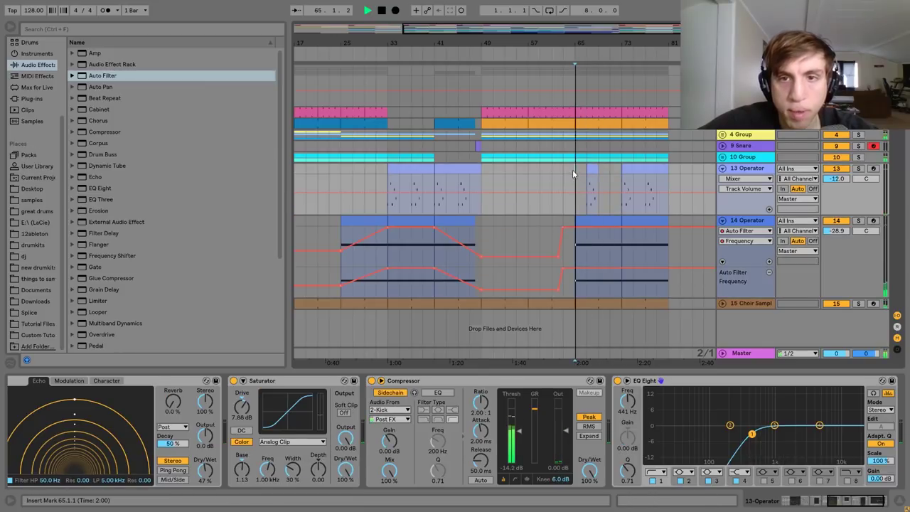
# Move 13 Operator's bar 73 clip back to bar 65 and keep only its parts at bars 67–69 and 71.3–73.
pyautogui.click(645, 167)
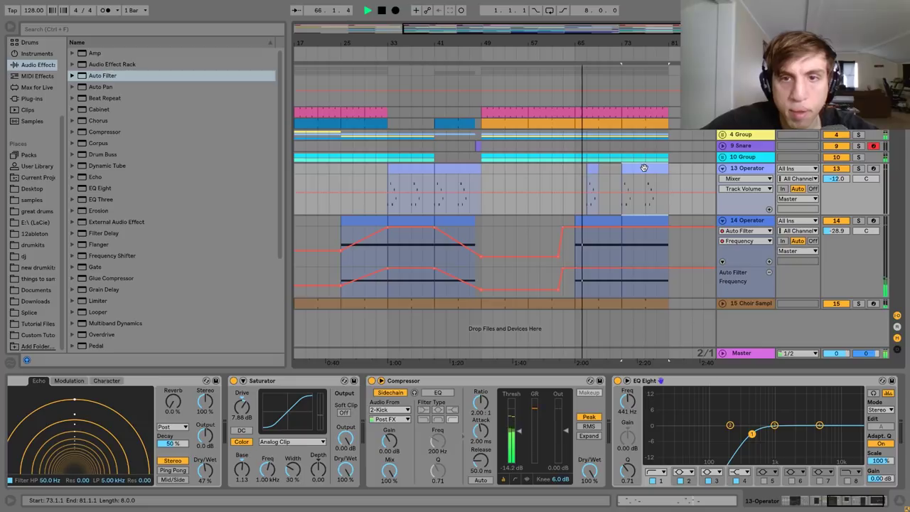
pyautogui.moveTo(644, 168); pyautogui.dragTo(574, 170)
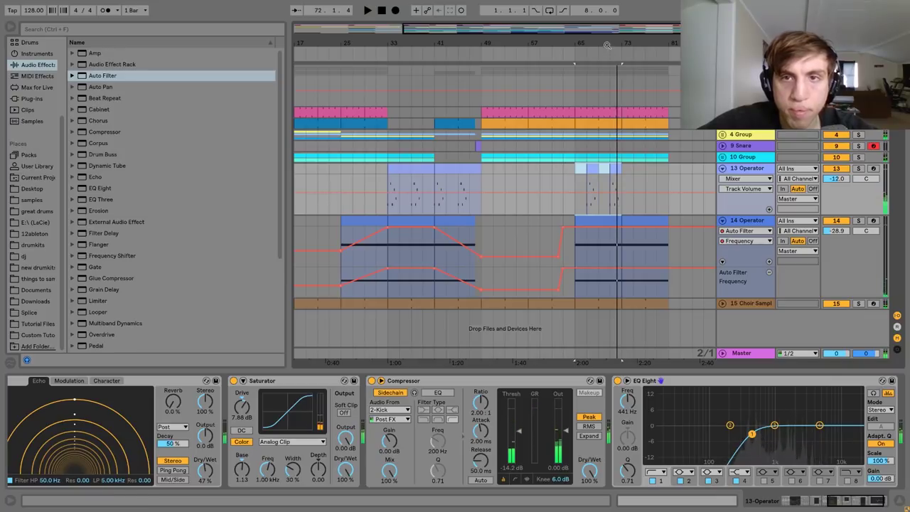
pyautogui.moveTo(607, 45); pyautogui.dragTo(646, 170)
pyautogui.click(629, 171)
pyautogui.click(628, 171)
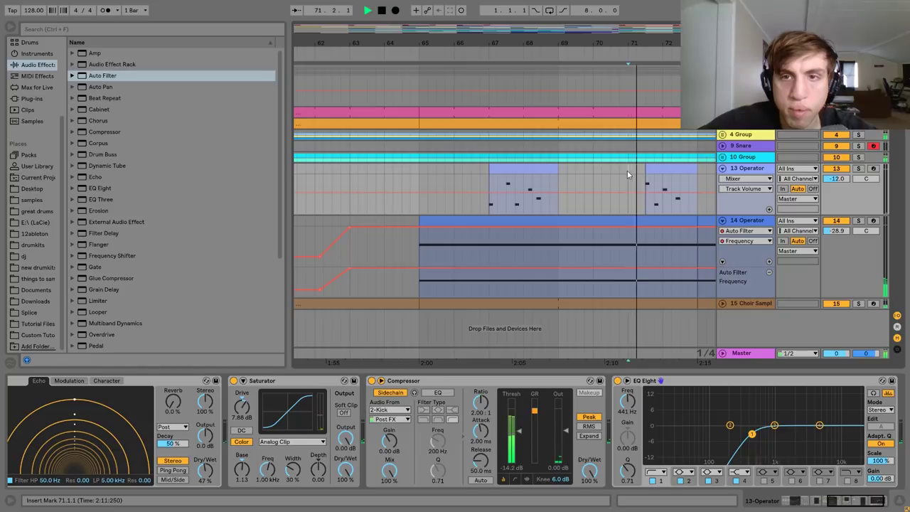
# Consolidate 13 Operator's bars 65–73 into one clip, duplicate it into bars 73–81, and fold 13 Operator and 14 Operator.
pyautogui.click(664, 168)
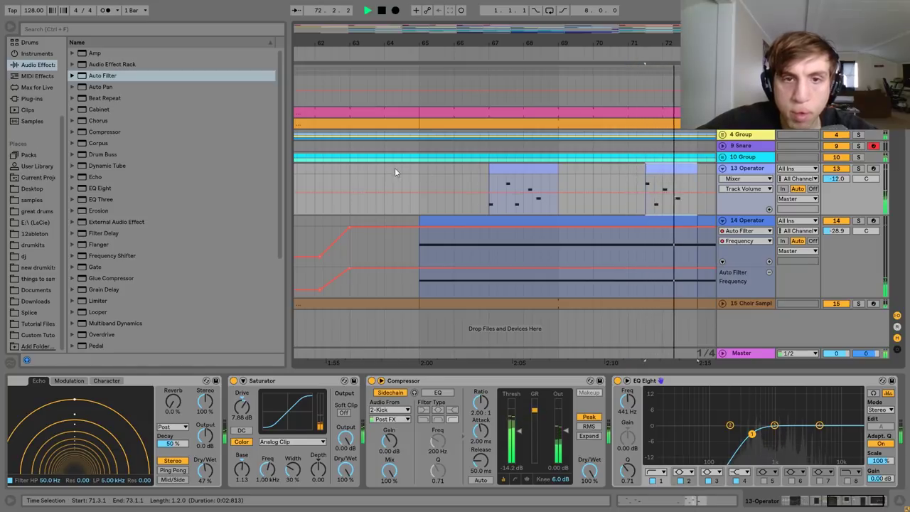
pyautogui.keyDown('shift'); pyautogui.click(417, 172); pyautogui.keyUp('shift')
pyautogui.hotkey('ctrl', 'd')
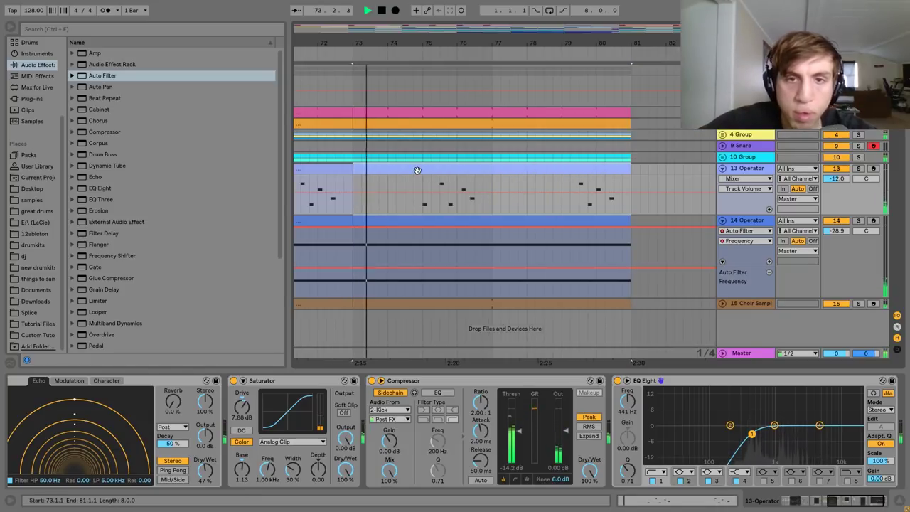
pyautogui.moveTo(447, 42); pyautogui.dragTo(587, 38)
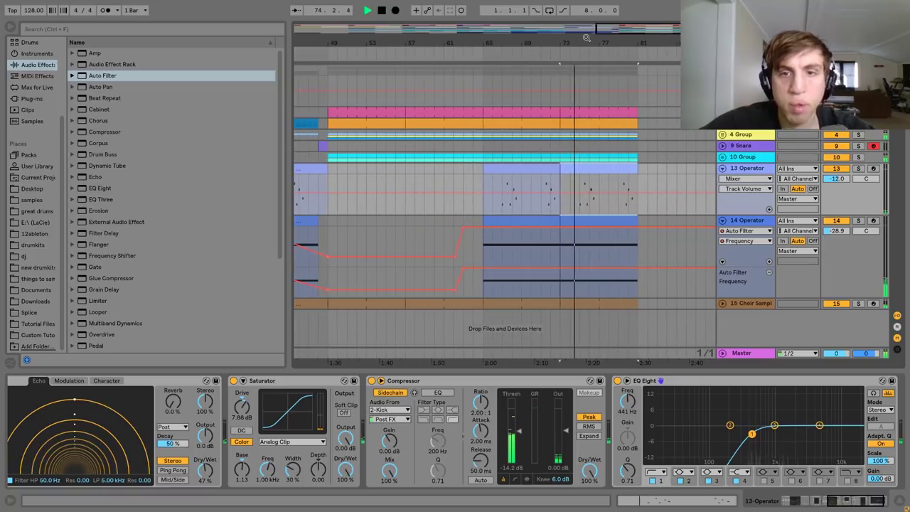
pyautogui.click(723, 169)
pyautogui.click(724, 180)
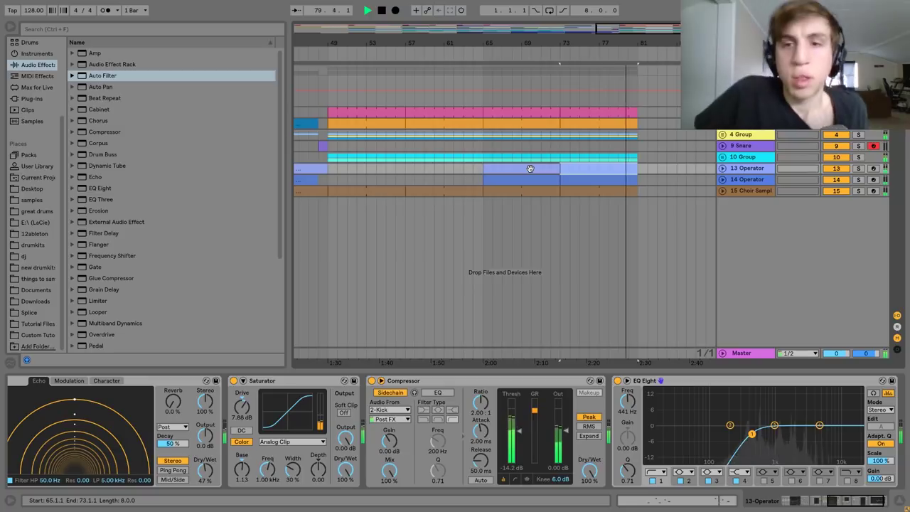
# Unfold 13 Operator and play the arrangement from bar 67 to check its thinned-out melody.
pyautogui.click(722, 168)
pyautogui.hscroll(-5, 497, 198)
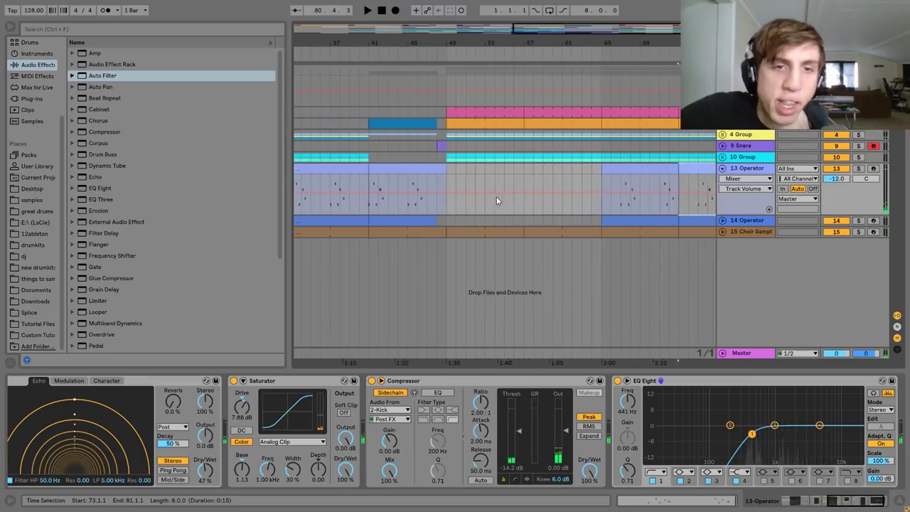
pyautogui.hscroll(4, 452, 190)
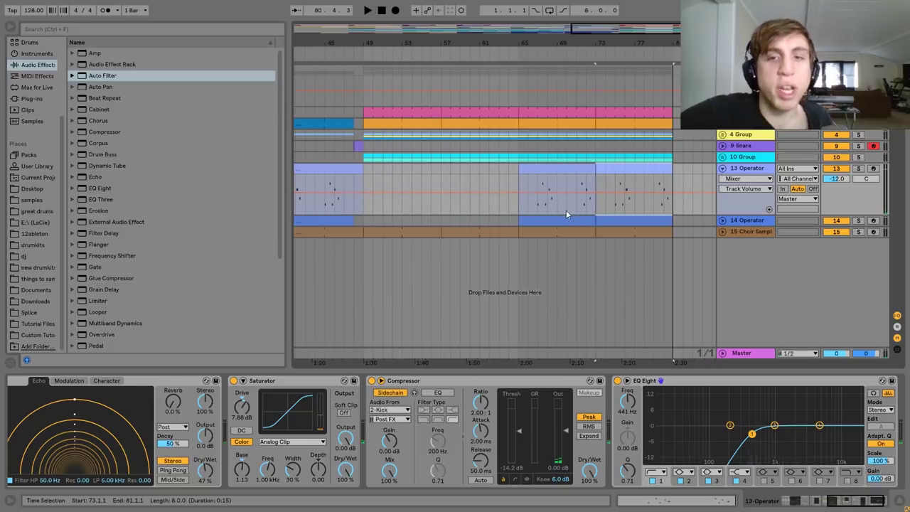
pyautogui.click(539, 206)
pyautogui.press('space')
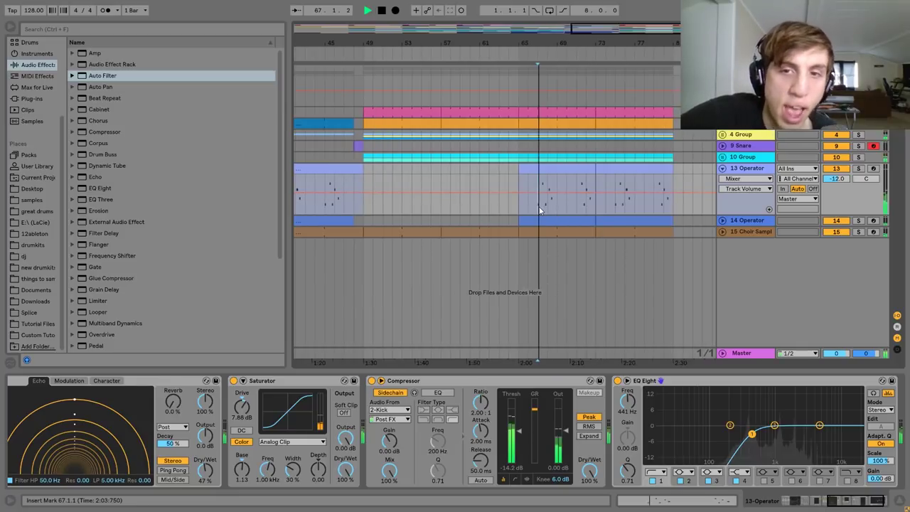
# Play from bar 71, show the whole arrangement, and spot-check it from bars 33, 1, 17 and 45.
pyautogui.click(581, 208)
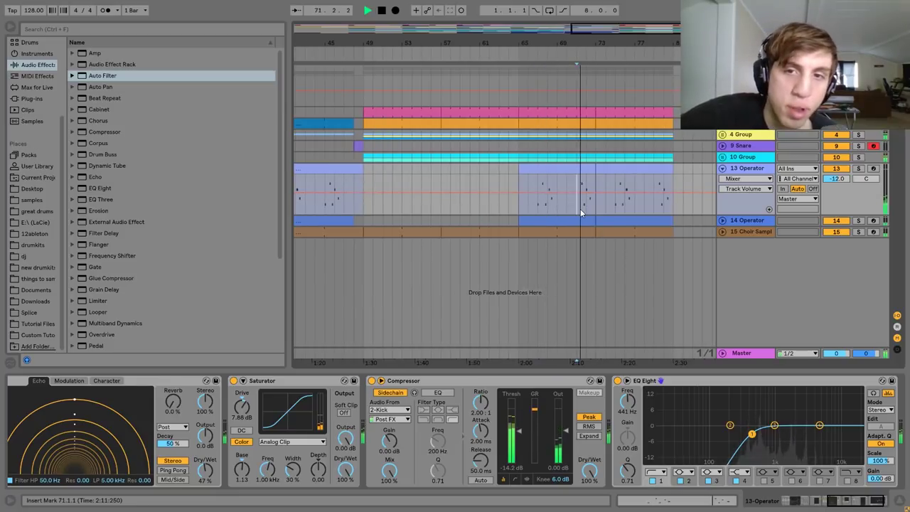
pyautogui.hscroll(-5, 580, 210)
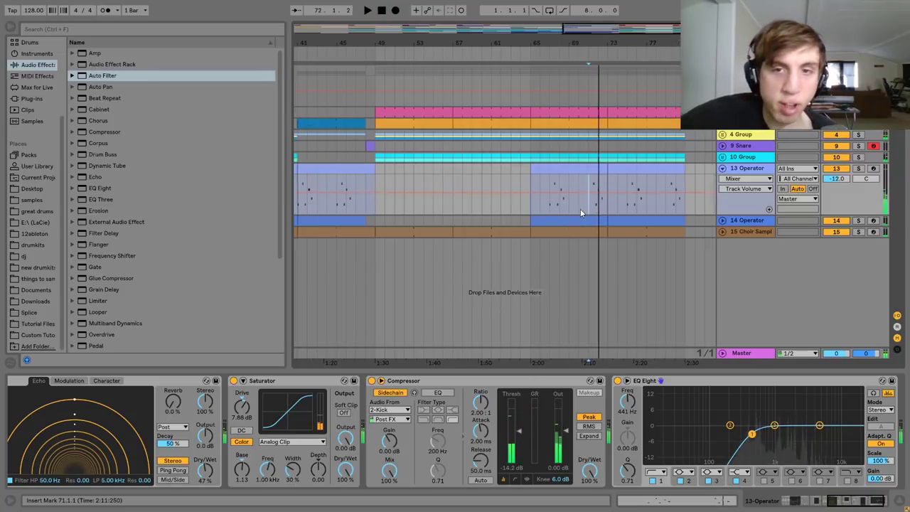
pyautogui.moveTo(478, 43)
pyautogui.mouseDown()
pyautogui.moveTo(478, 32)
pyautogui.moveTo(475, 59)
pyautogui.mouseUp()
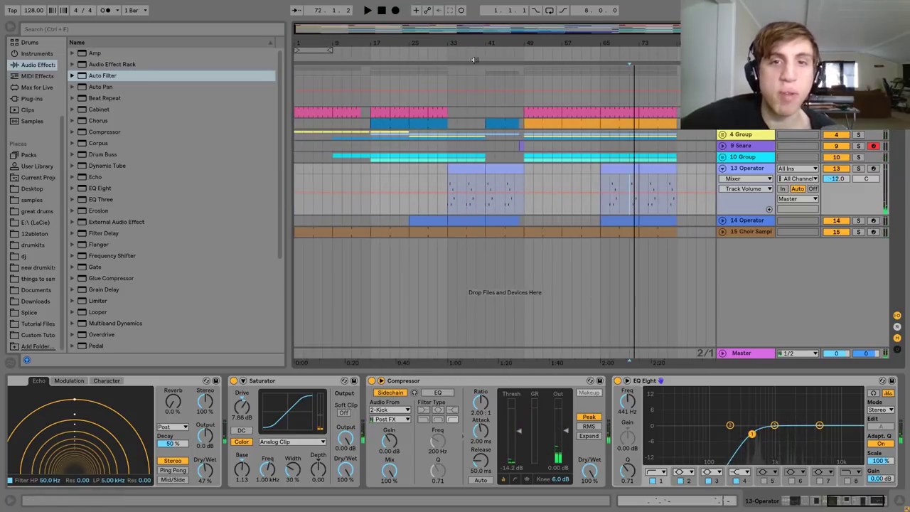
pyautogui.click(448, 125)
pyautogui.press('space')
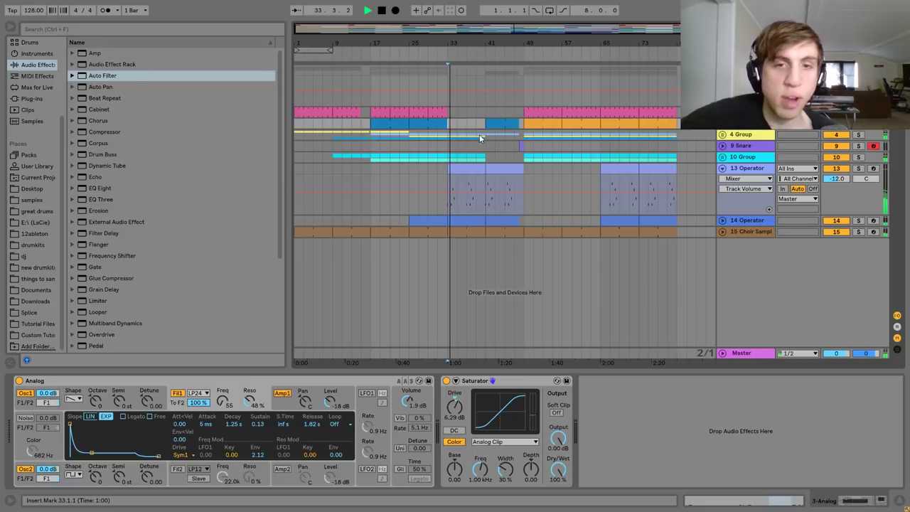
pyautogui.click(297, 128)
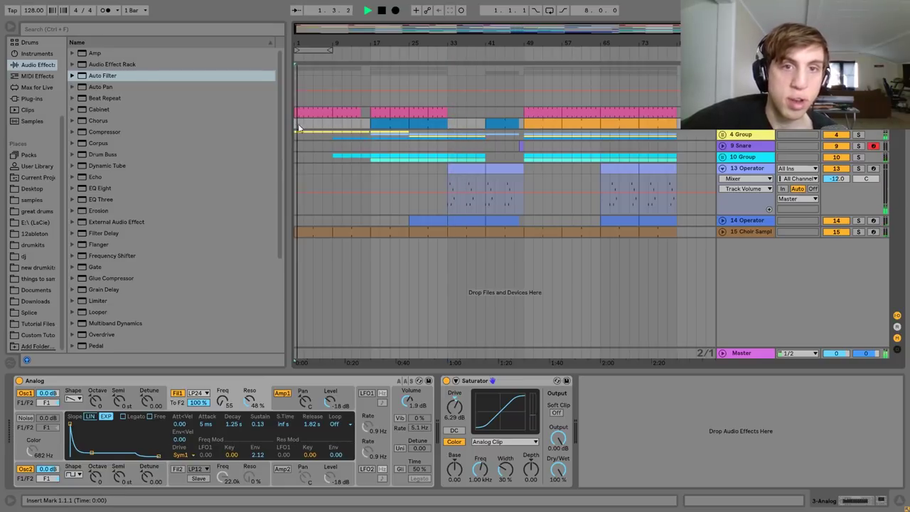
pyautogui.click(371, 137)
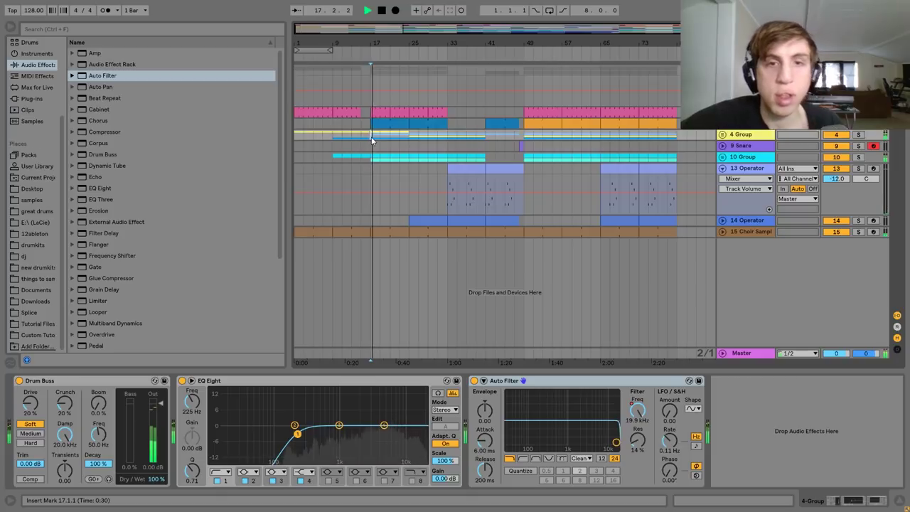
pyautogui.click(505, 137)
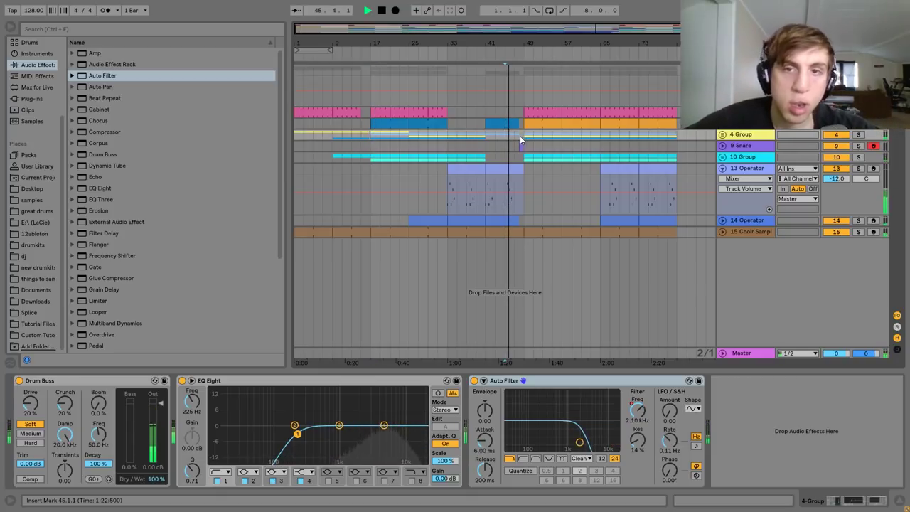
pyautogui.press('space')
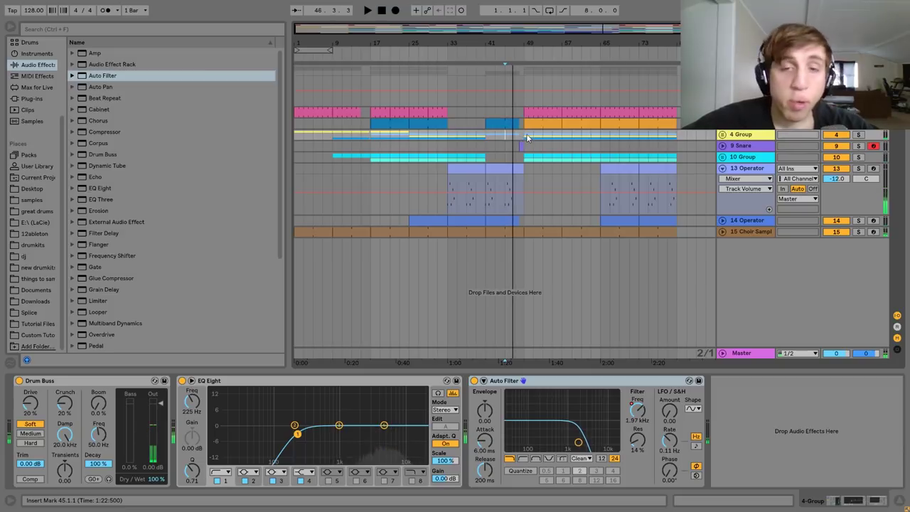
# Play the drop from bar 65 while inspecting the Kick track and the Clap and Drum Rack tracks inside 10 Group.
pyautogui.click(545, 134)
pyautogui.click(600, 137)
pyautogui.press('space')
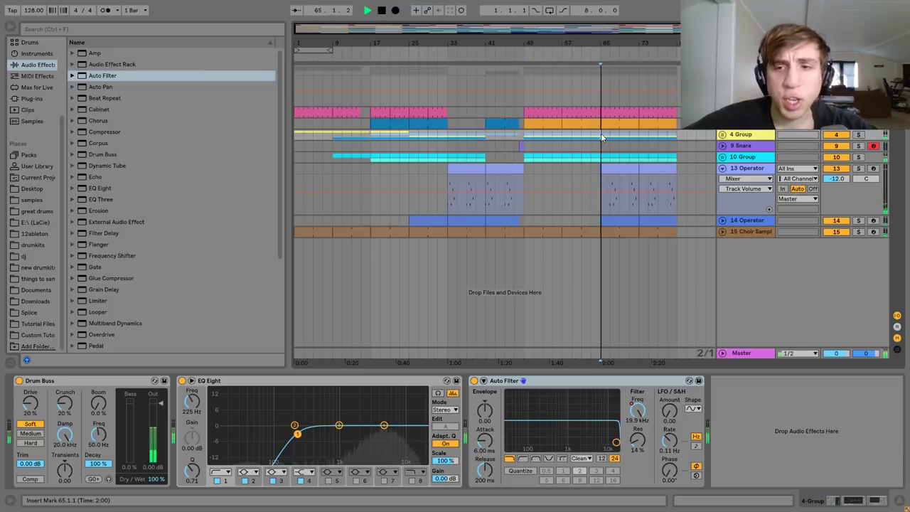
pyautogui.press('Tab')
pyautogui.press('Tab')
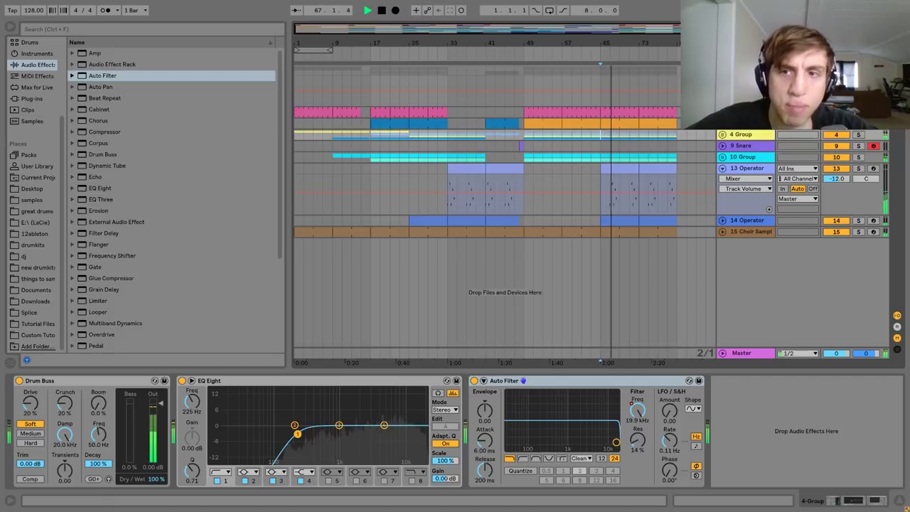
pyautogui.click(725, 112)
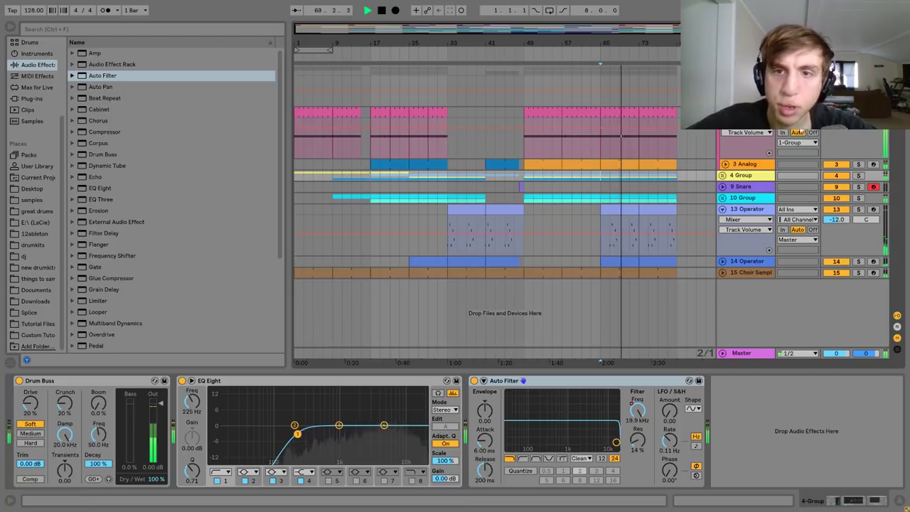
pyautogui.click(742, 198)
pyautogui.click(722, 198)
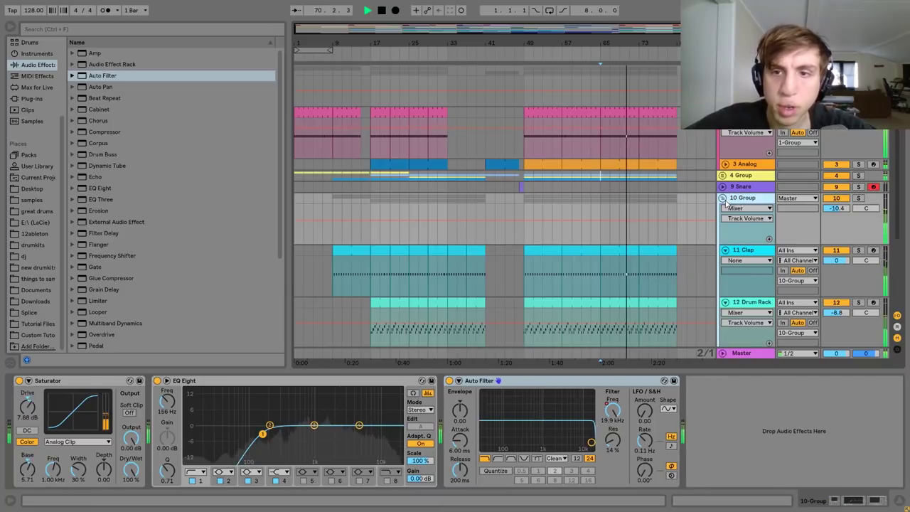
pyautogui.scroll(-1, 737, 225)
pyautogui.scroll(-1, 737, 225)
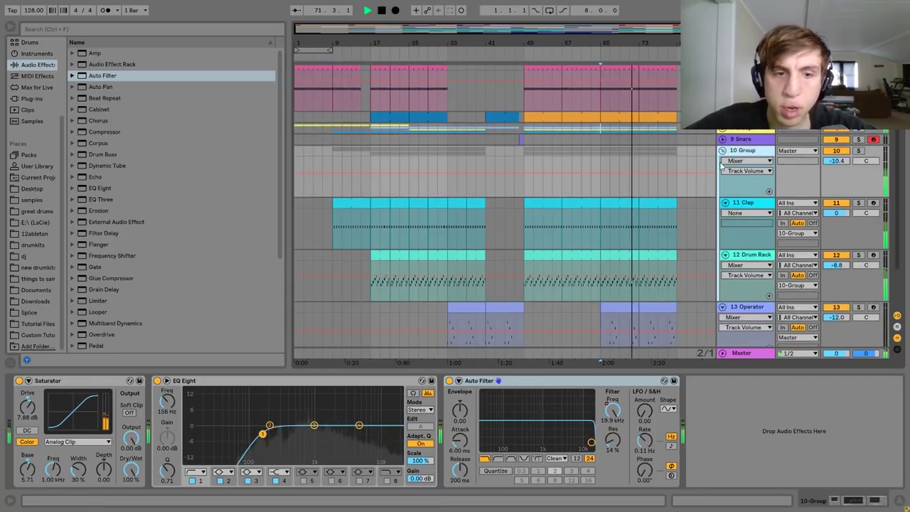
pyautogui.click(751, 255)
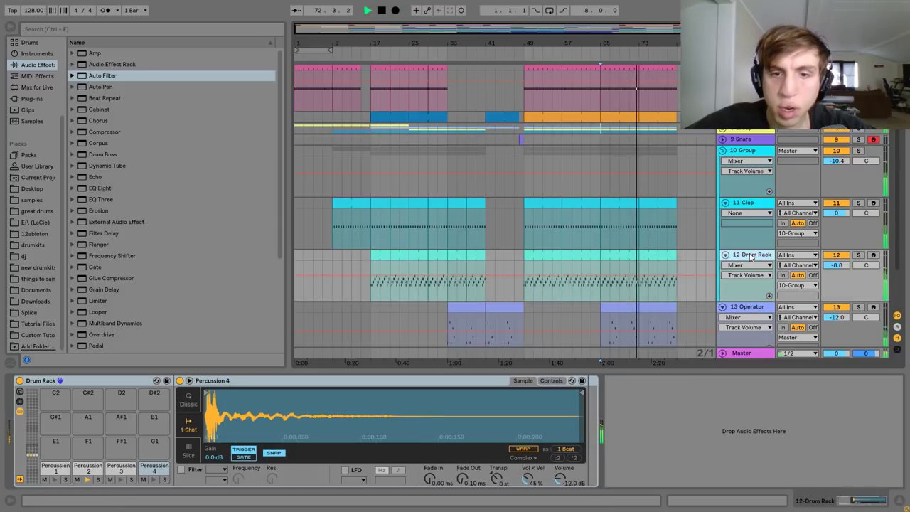
pyautogui.click(722, 151)
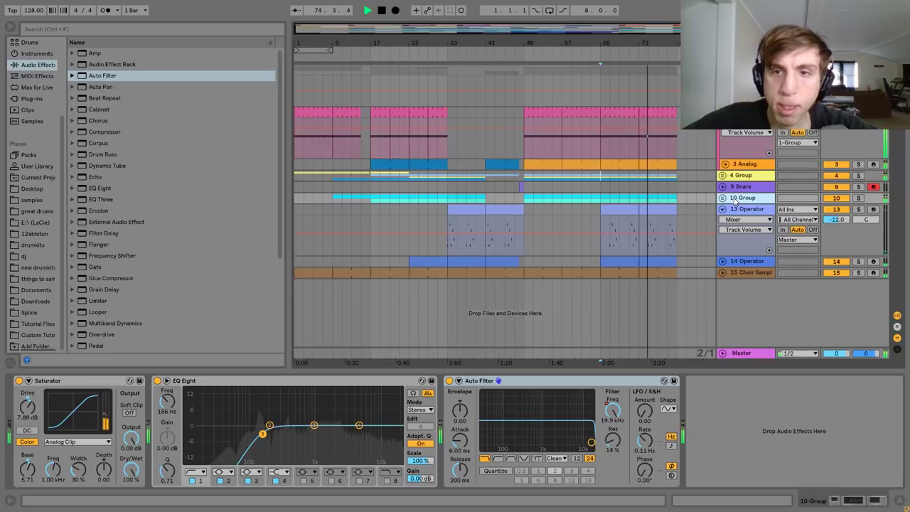
# Unfold 15 Choir Sample and check the levels of 14 Operator and 15 Choir Sample in the Session View mixer during the drop.
pyautogui.click(742, 262)
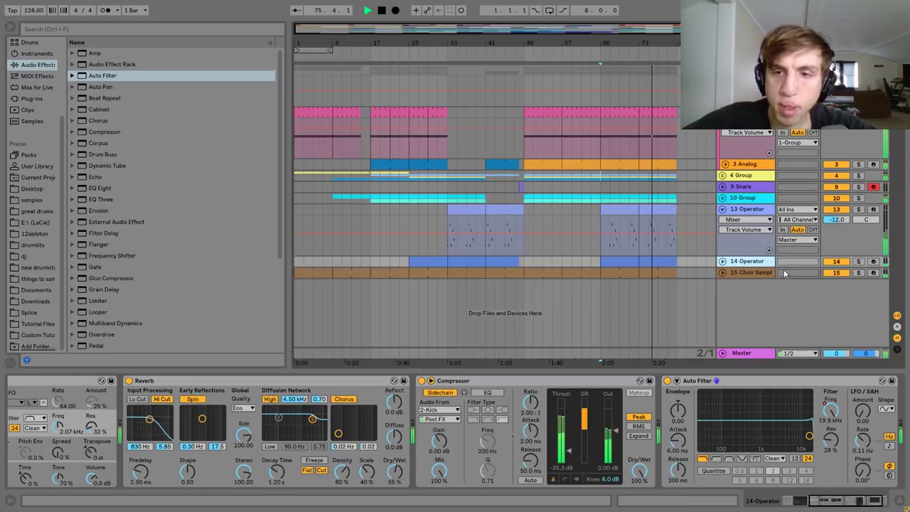
pyautogui.click(723, 272)
pyautogui.click(835, 283)
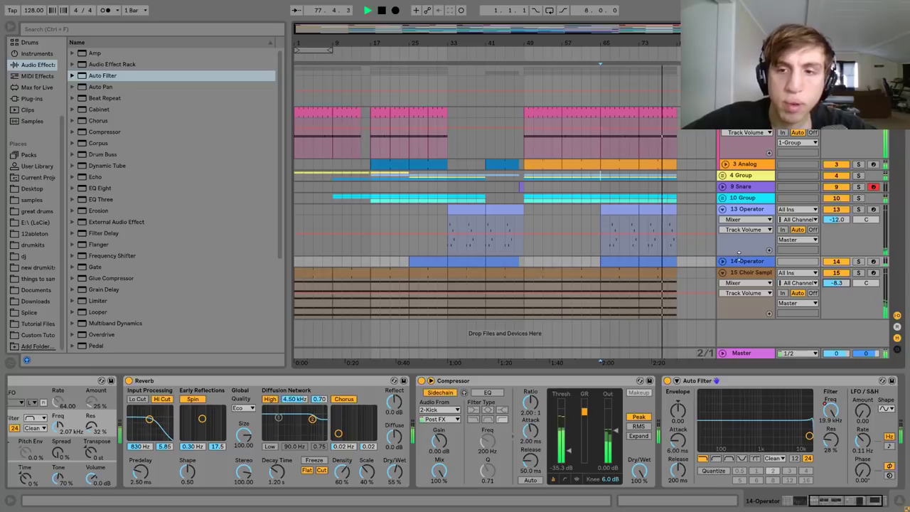
pyautogui.press('Tab')
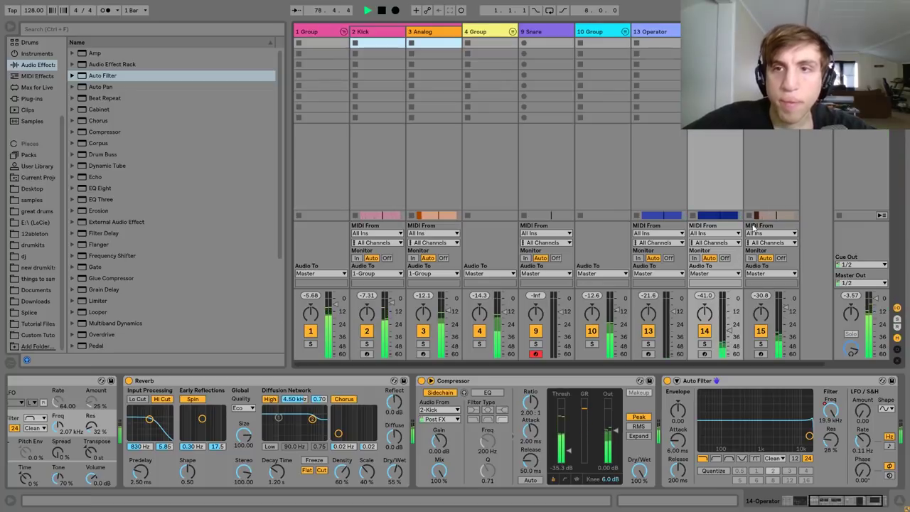
pyautogui.click(779, 152)
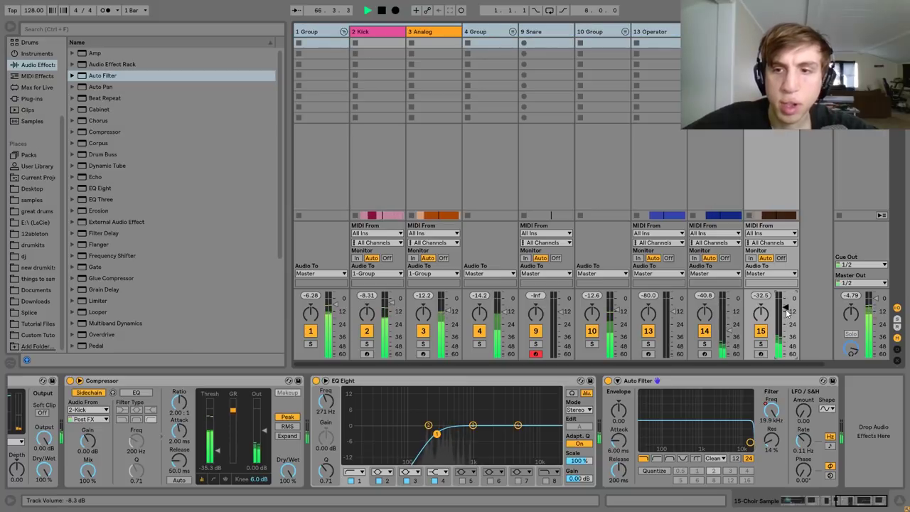
pyautogui.press('space')
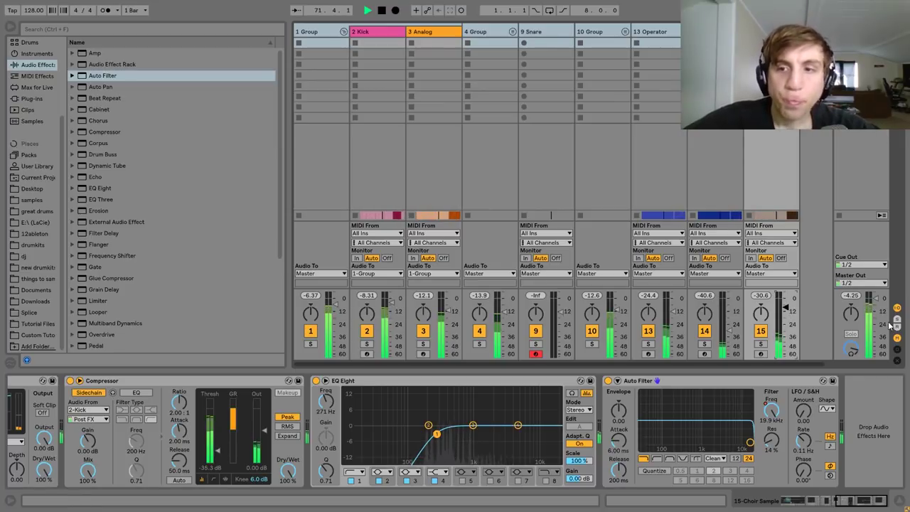
pyautogui.press('Tab')
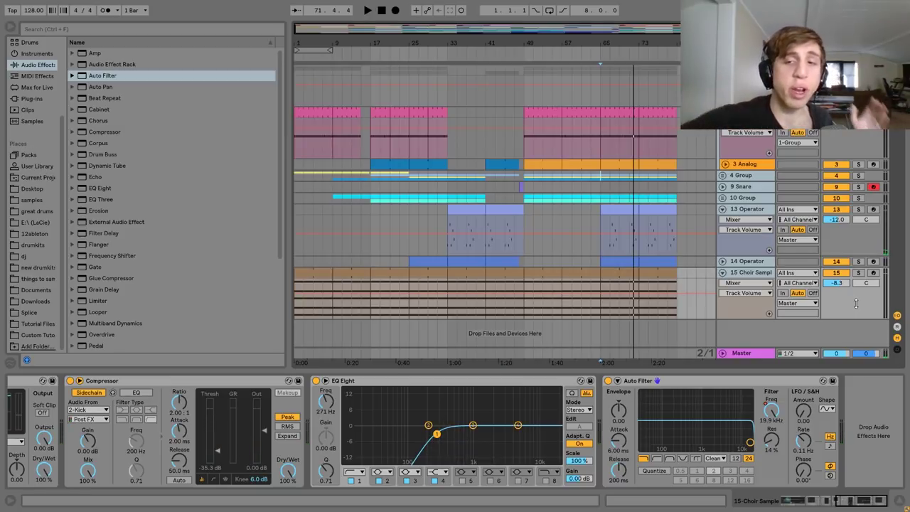
# Add EQ Eight to the Master and boost its low band by about 3.5 dB and its high band by about 3 dB.
pyautogui.click(745, 357)
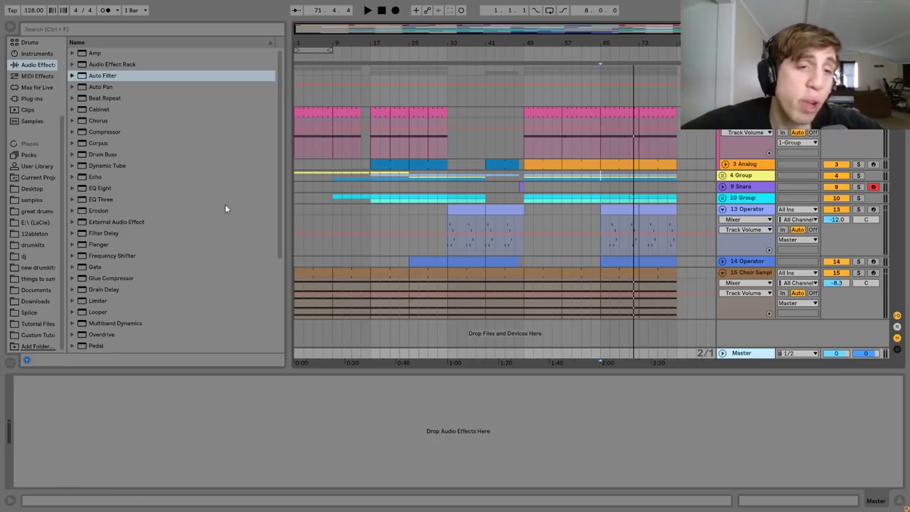
pyautogui.doubleClick(97, 188)
pyautogui.moveTo(79, 425); pyautogui.dragTo(99, 420)
pyautogui.moveTo(221, 425); pyautogui.dragTo(220, 419)
# Cut band 2 of the Master's EQ Eight to about -6 dB at 250 Hz with a Q of about 2.70.
pyautogui.moveTo(137, 429); pyautogui.dragTo(137, 435)
pyautogui.click(31, 402)
pyautogui.write('25')
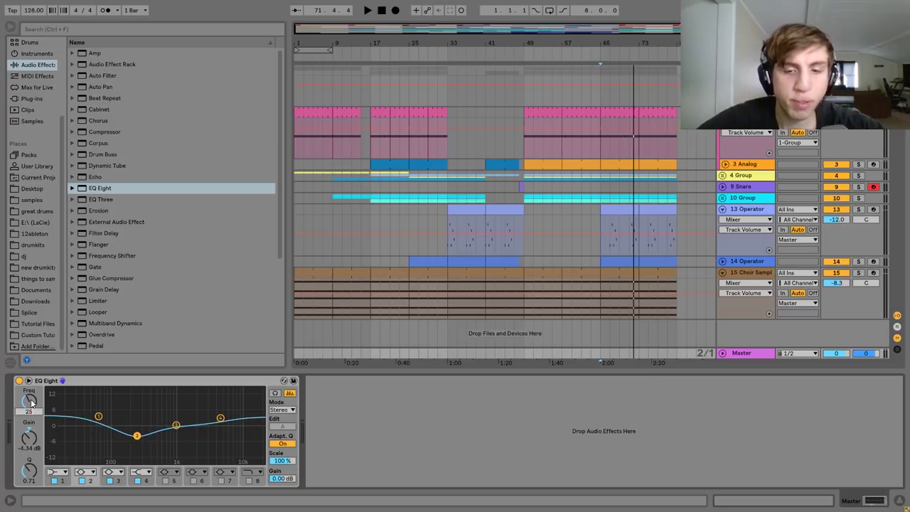
pyautogui.write('0')
pyautogui.press('Return')
pyautogui.moveTo(30, 470); pyautogui.dragTo(29, 444)
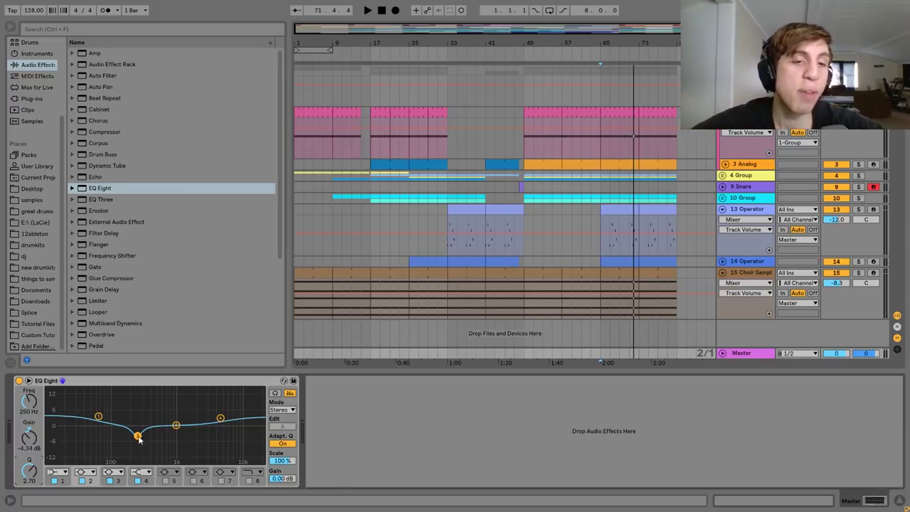
pyautogui.moveTo(137, 435); pyautogui.dragTo(136, 440)
pyautogui.click(28, 406)
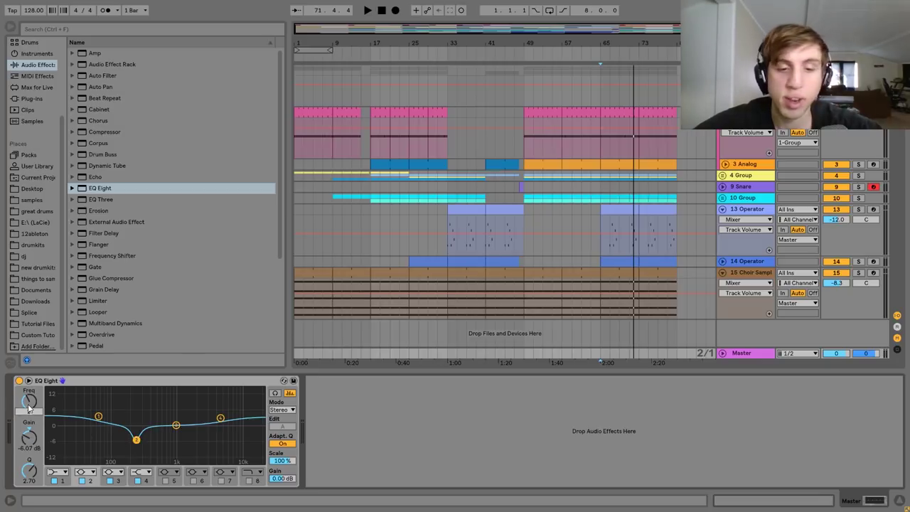
pyautogui.write('250')
pyautogui.press('Return')
# Compare the Master with EQ Eight bypassed and active while playing the drop from bar 65.
pyautogui.press('space')
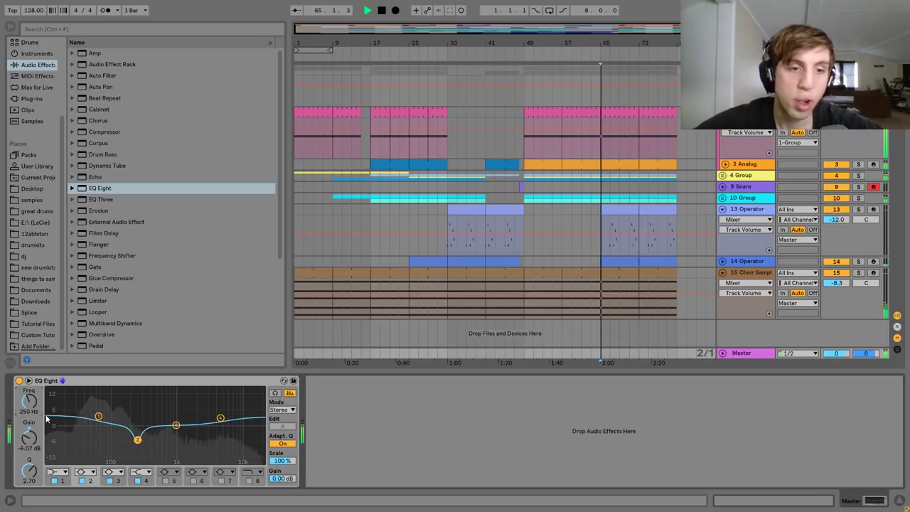
pyautogui.click(19, 380)
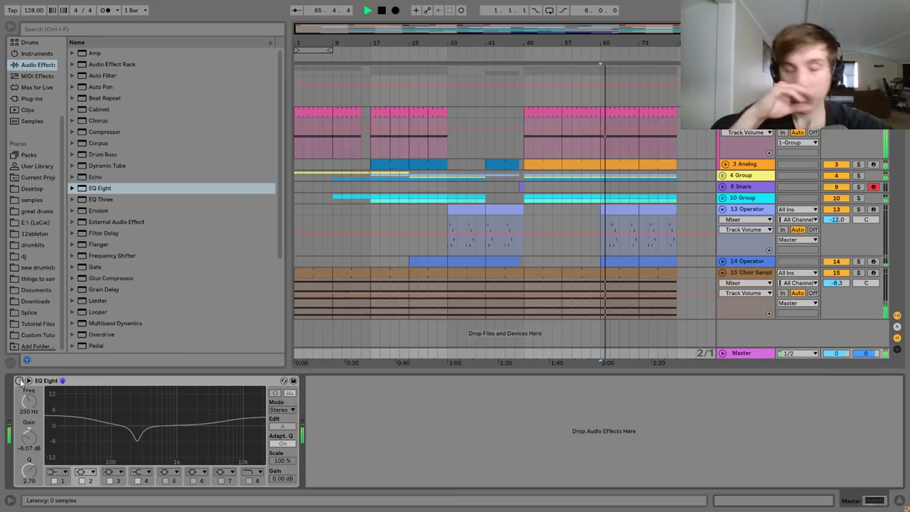
pyautogui.click(19, 381)
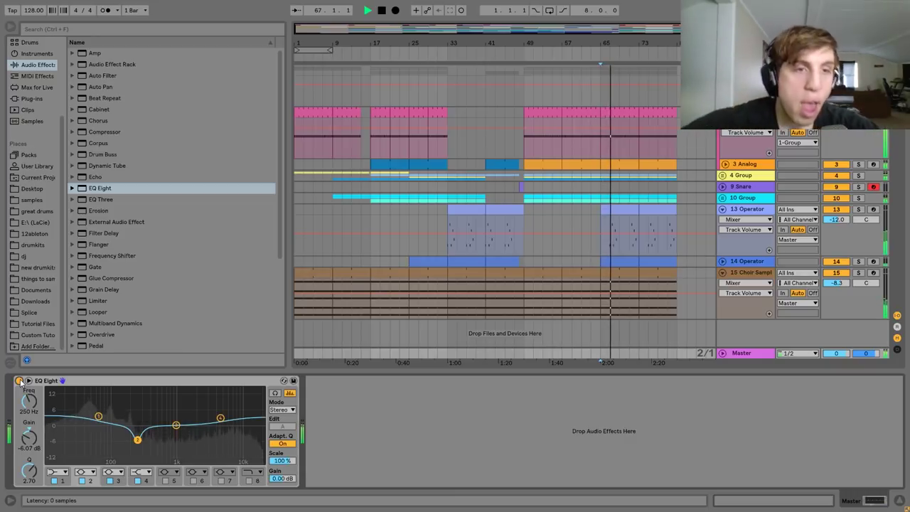
pyautogui.scroll(-5, 155, 288)
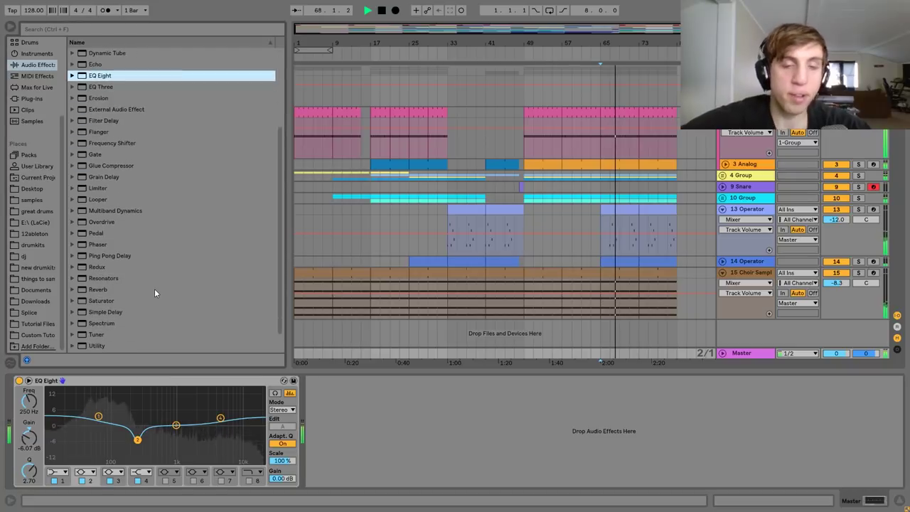
pyautogui.scroll(5, 154, 289)
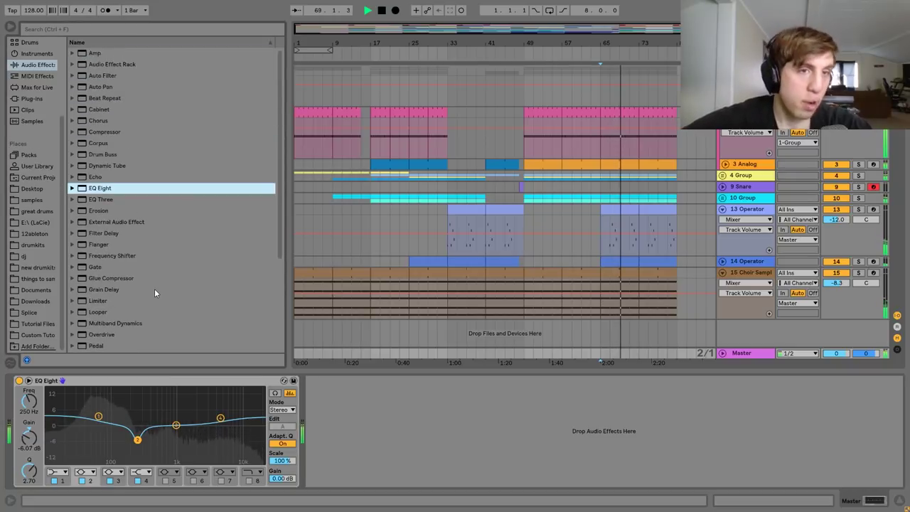
pyautogui.press('space')
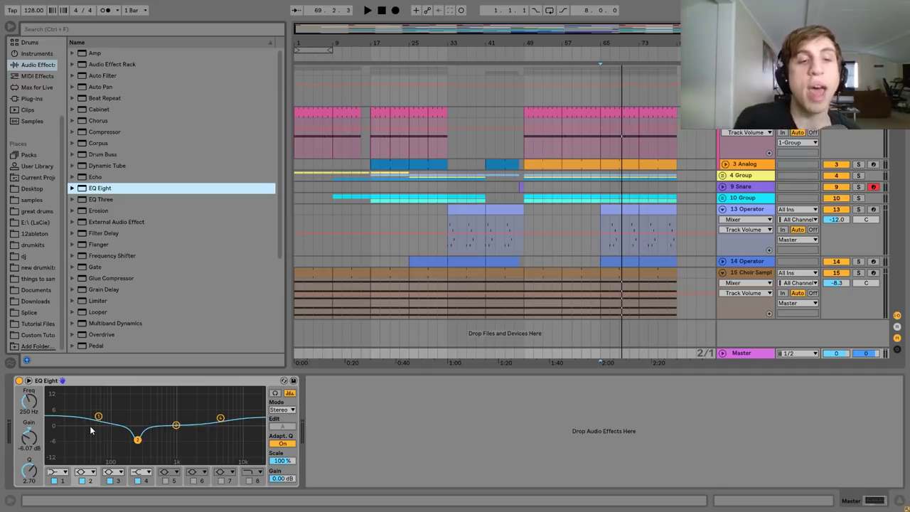
pyautogui.click(137, 440)
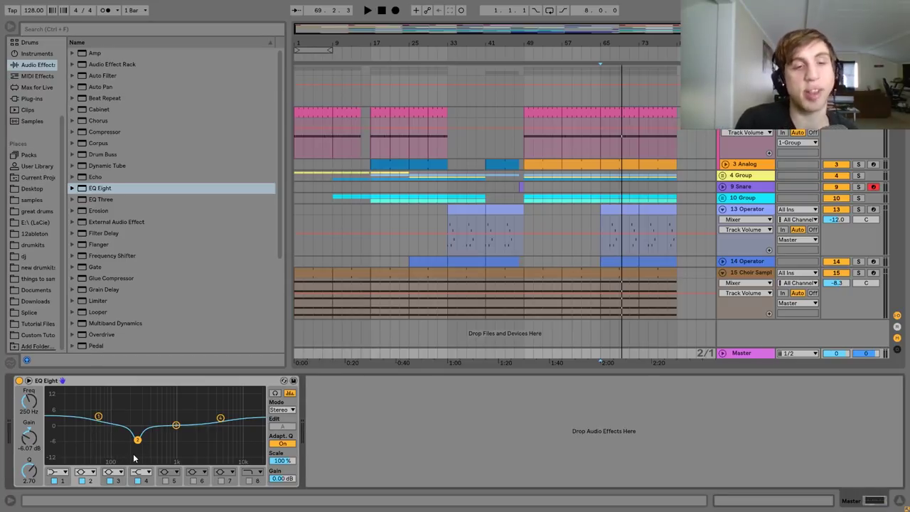
pyautogui.click(19, 381)
pyautogui.press('space')
pyautogui.click(19, 381)
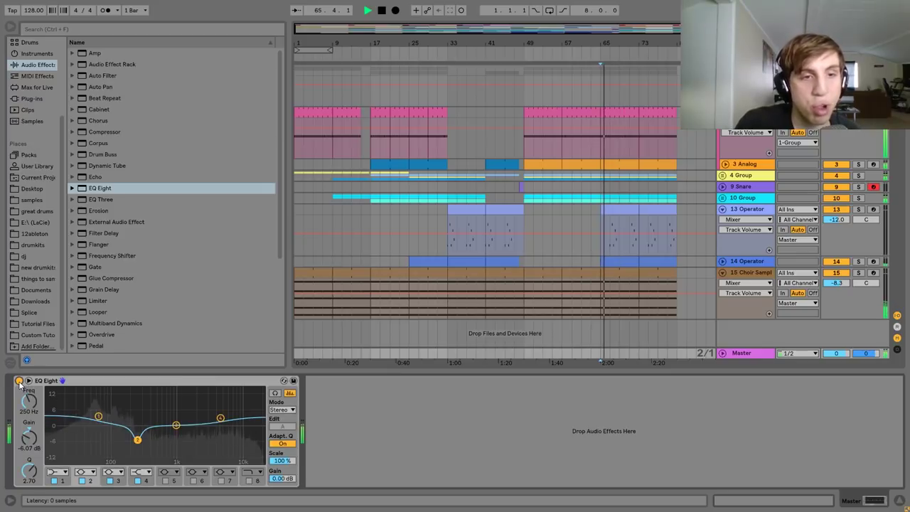
pyautogui.press('space')
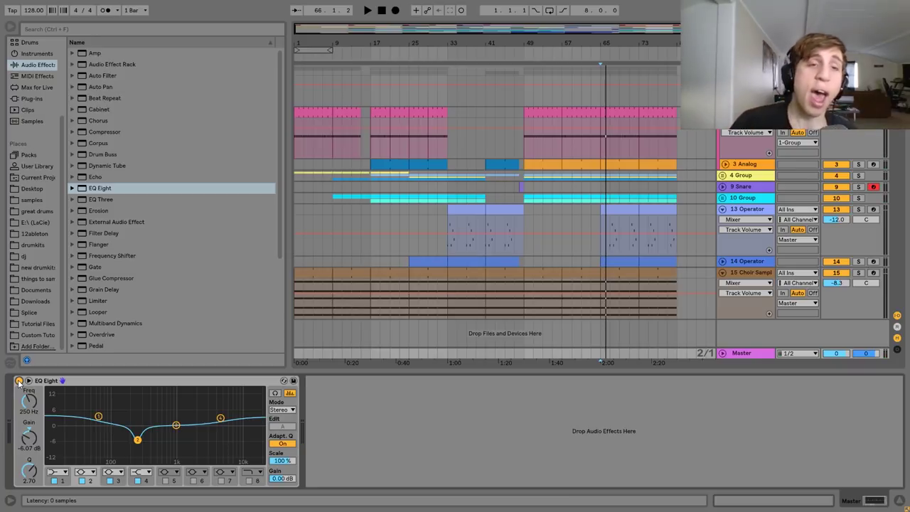
# Add a Compressor to the Master, turn off its Makeup, and lower the threshold to about -11.6 dB during playback.
pyautogui.doubleClick(106, 132)
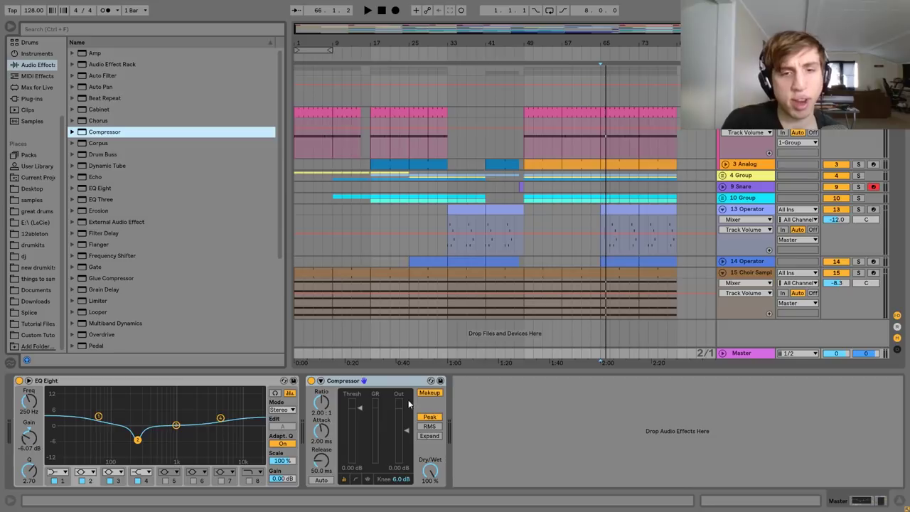
pyautogui.click(427, 394)
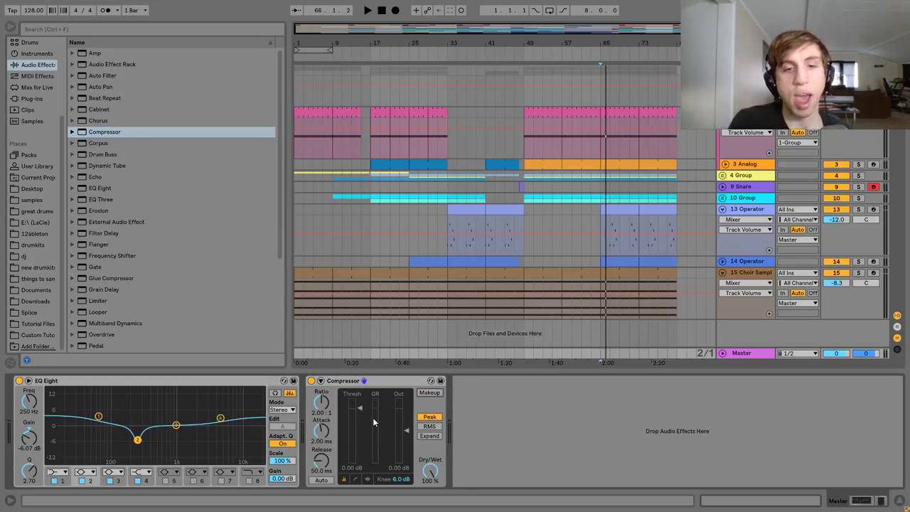
pyautogui.press('space')
pyautogui.moveTo(360, 408); pyautogui.dragTo(360, 425)
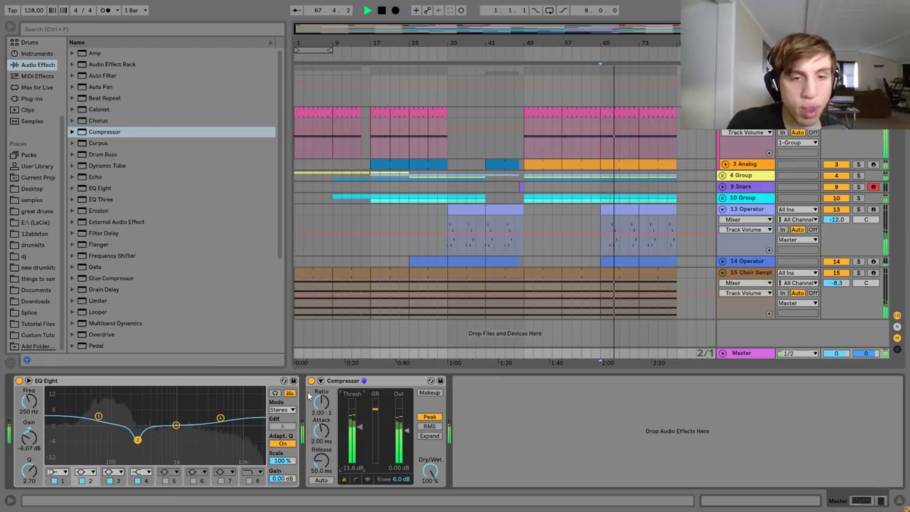
# Set the Master Compressor's attack to about 14.9 ms and its output gain to 1 dB.
pyautogui.moveTo(321, 430); pyautogui.dragTo(322, 406)
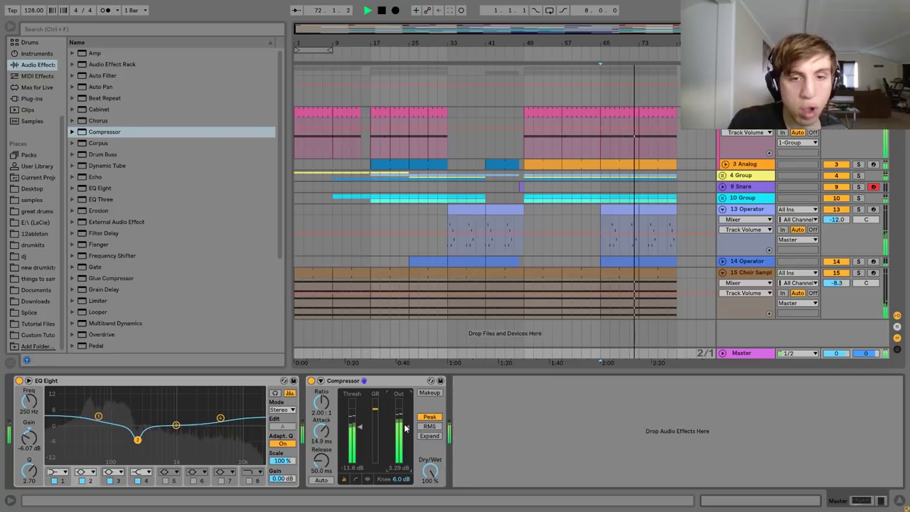
pyautogui.press('space')
pyautogui.press('space')
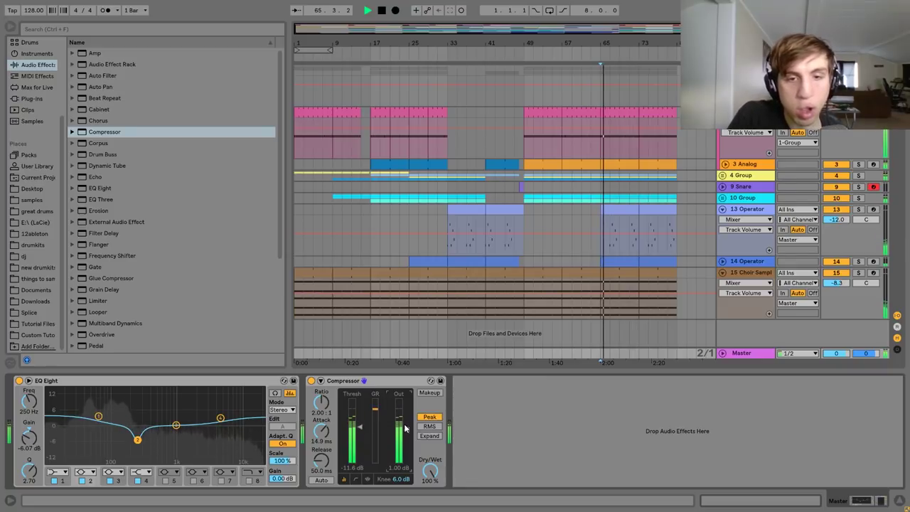
# Lower the Master Compressor's threshold to about -15.7 dB, comparing the drop with the Compressor bypassed and active.
pyautogui.moveTo(360, 427); pyautogui.dragTo(360, 429)
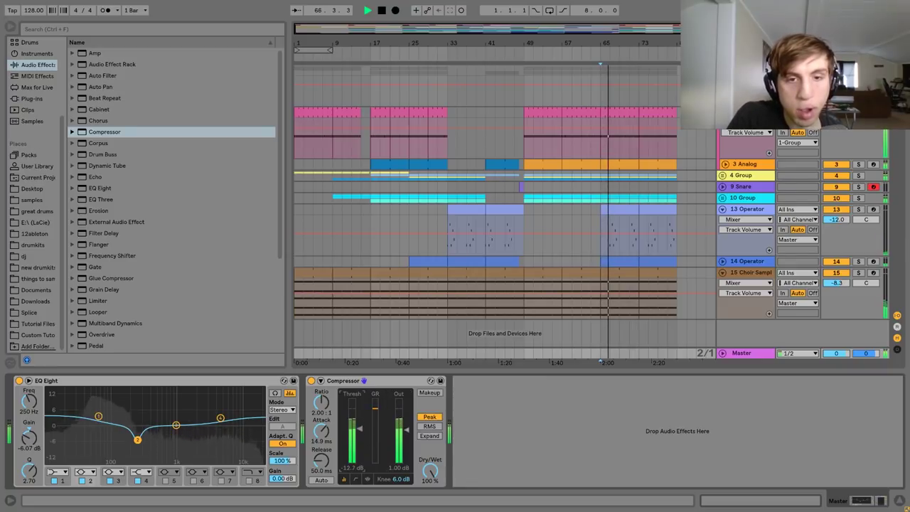
pyautogui.click(311, 380)
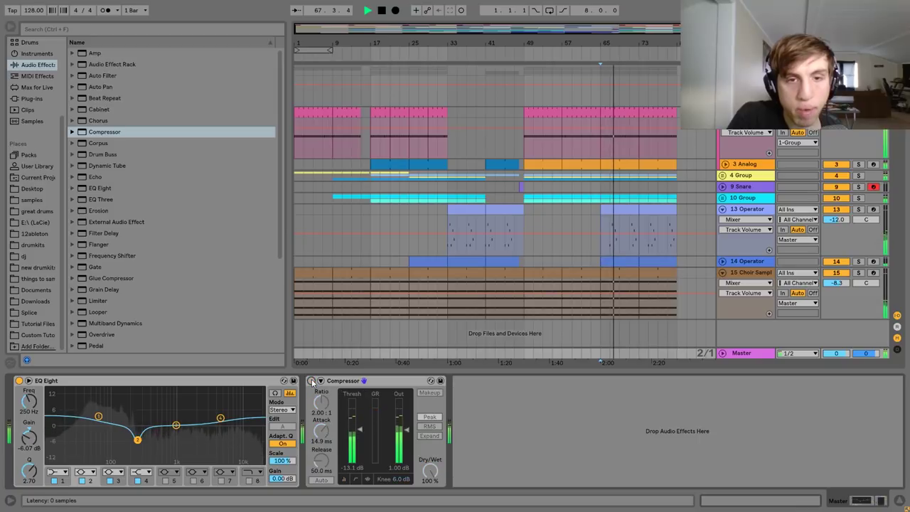
pyautogui.click(311, 381)
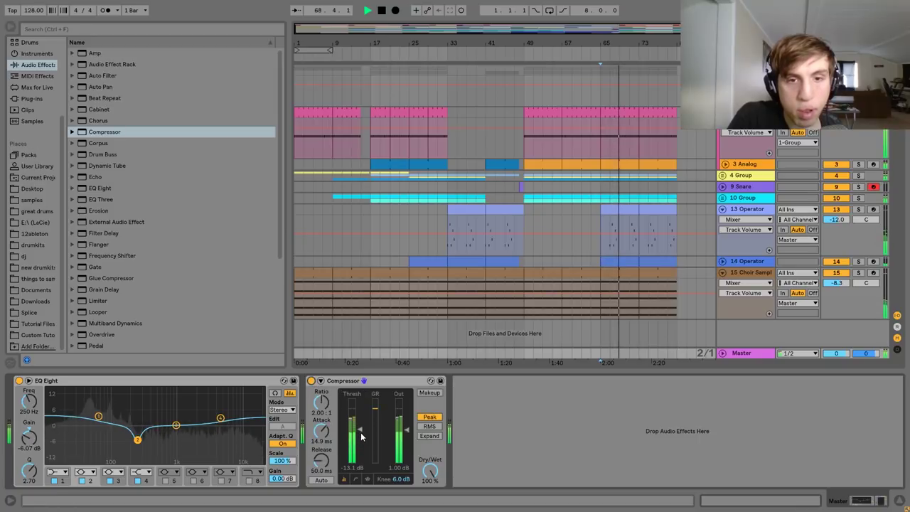
pyautogui.moveTo(361, 435); pyautogui.dragTo(361, 439)
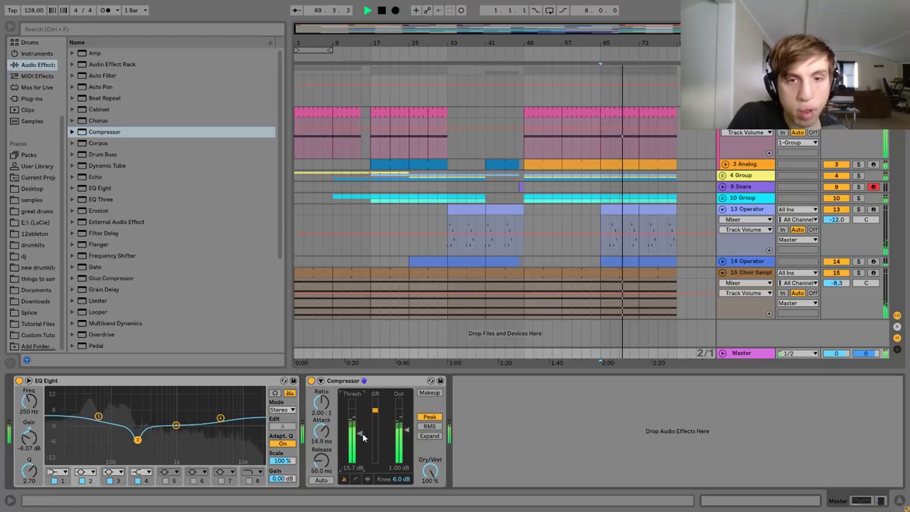
pyautogui.click(311, 380)
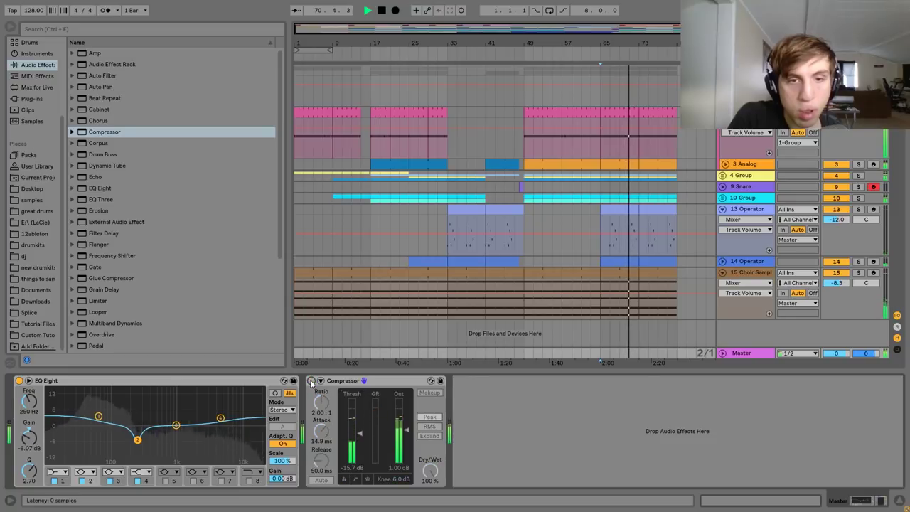
pyautogui.click(311, 381)
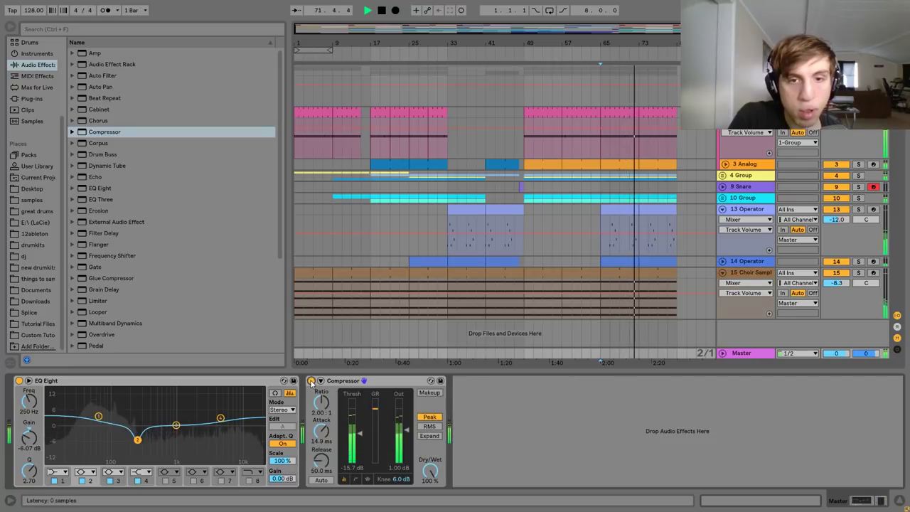
# Replay the drop from bar 65 several times to check the Compressor's gain reduction on the Master.
pyautogui.press('space')
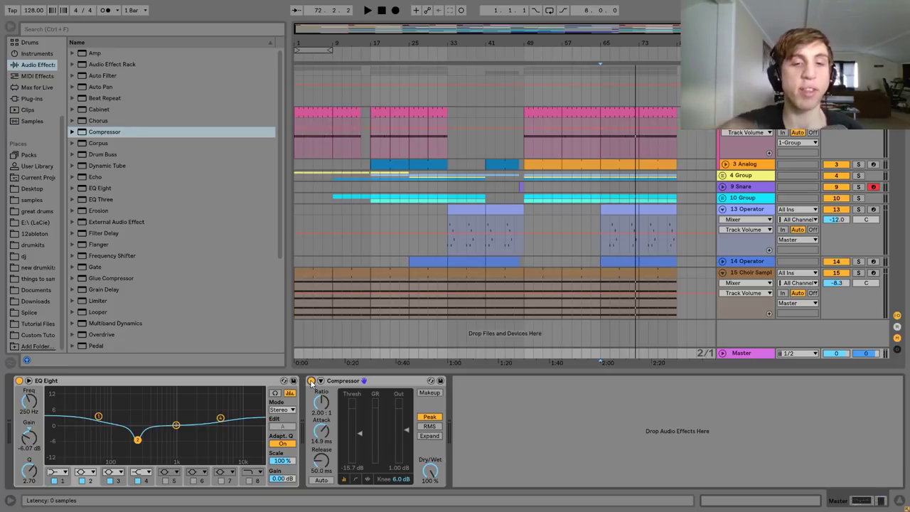
pyautogui.press('space')
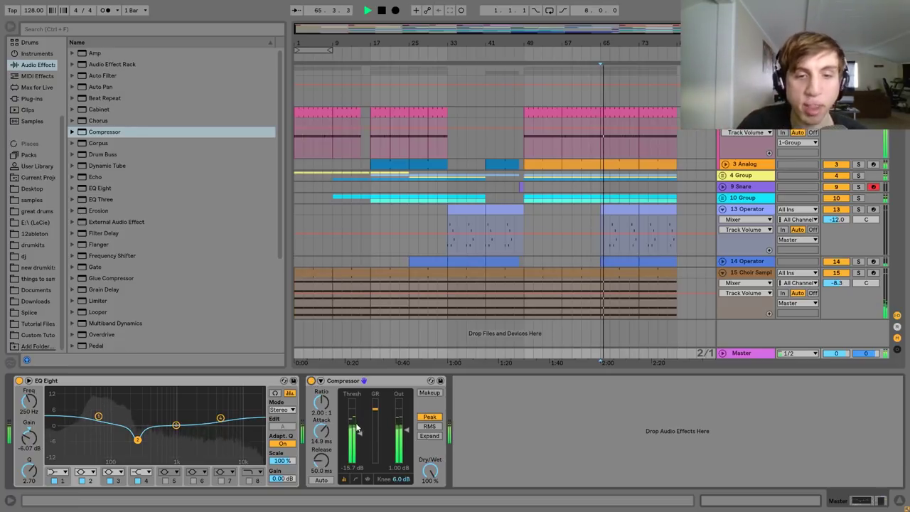
pyautogui.press('space')
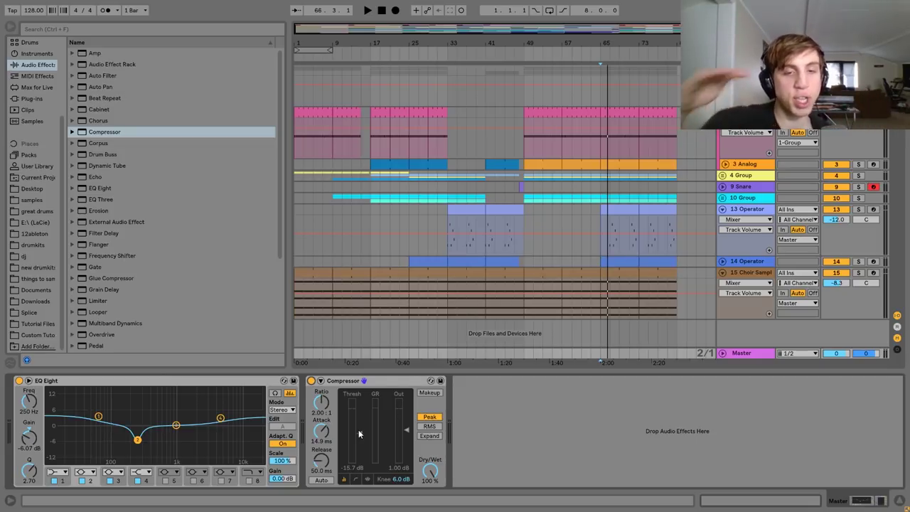
pyautogui.press('space')
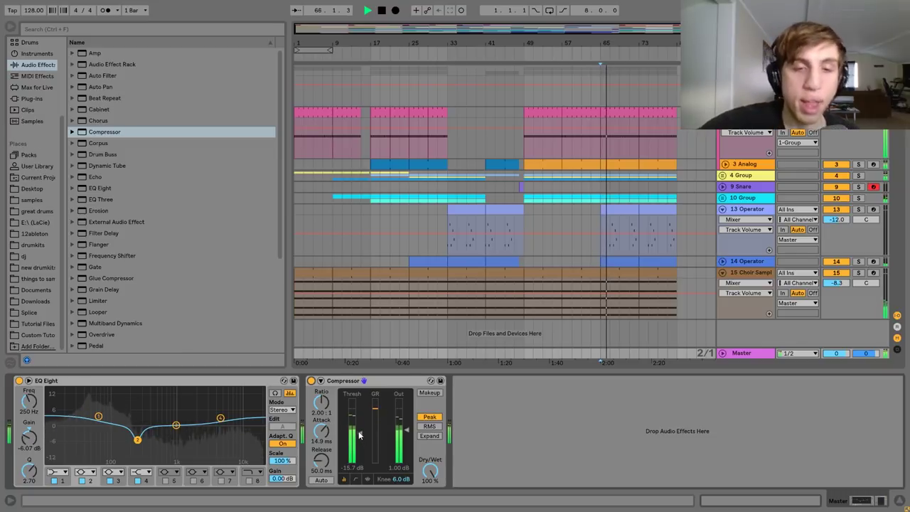
pyautogui.press('space')
pyautogui.press('space')
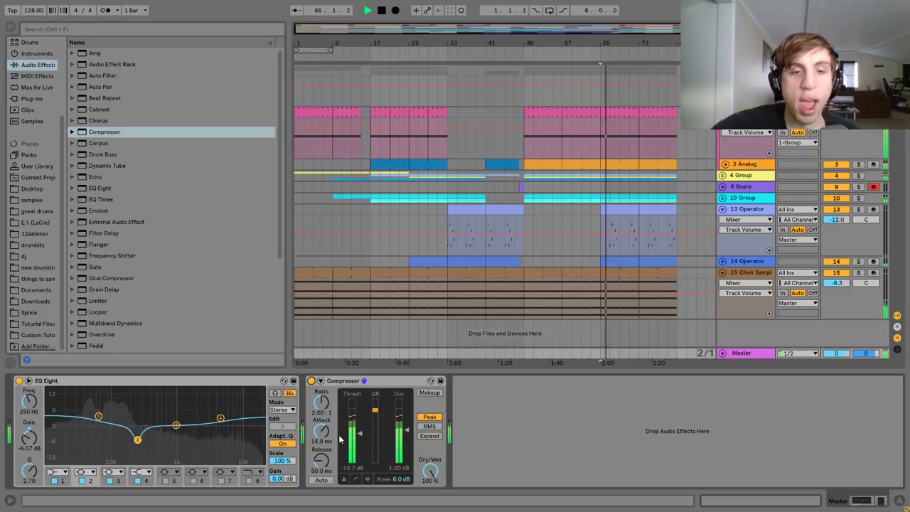
pyautogui.press('space')
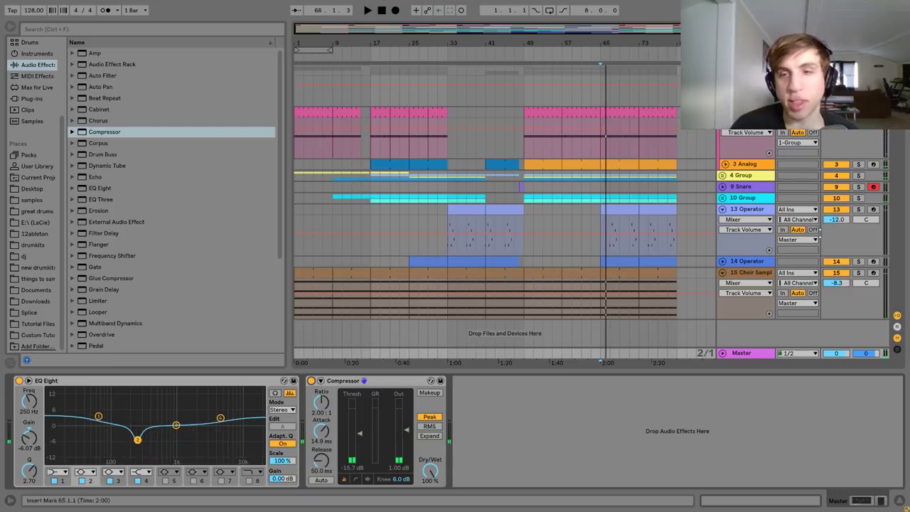
# Examine the start of the 2 Kick sample's waveform up close to see its initial transient.
pyautogui.click(747, 113)
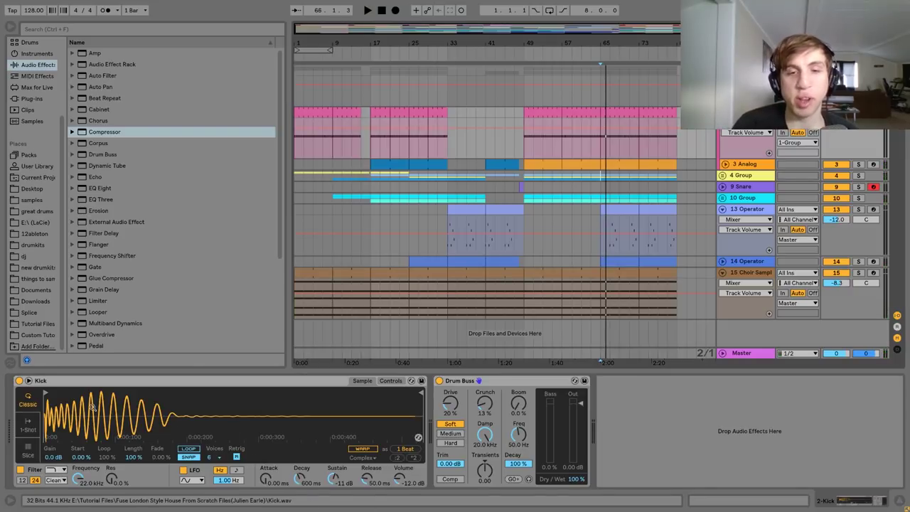
pyautogui.scroll(5, 47, 420)
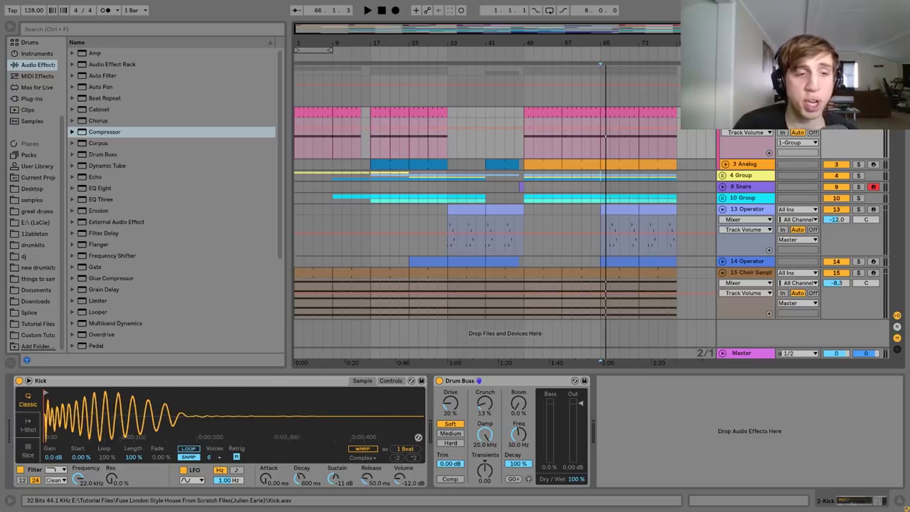
pyautogui.scroll(3, 47, 421)
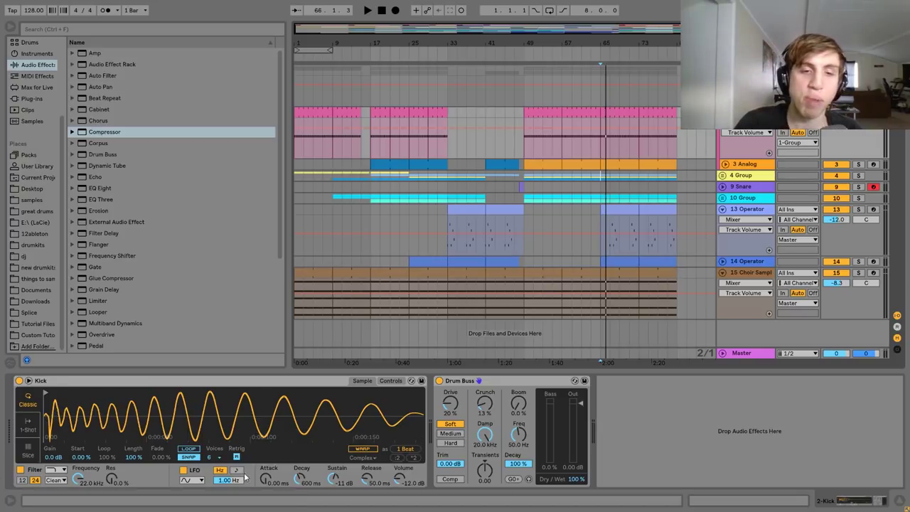
pyautogui.scroll(-5, 115, 434)
pyautogui.moveTo(70, 427)
pyautogui.mouseDown()
pyautogui.moveTo(72, 437)
pyautogui.moveTo(75, 426)
pyautogui.mouseUp()
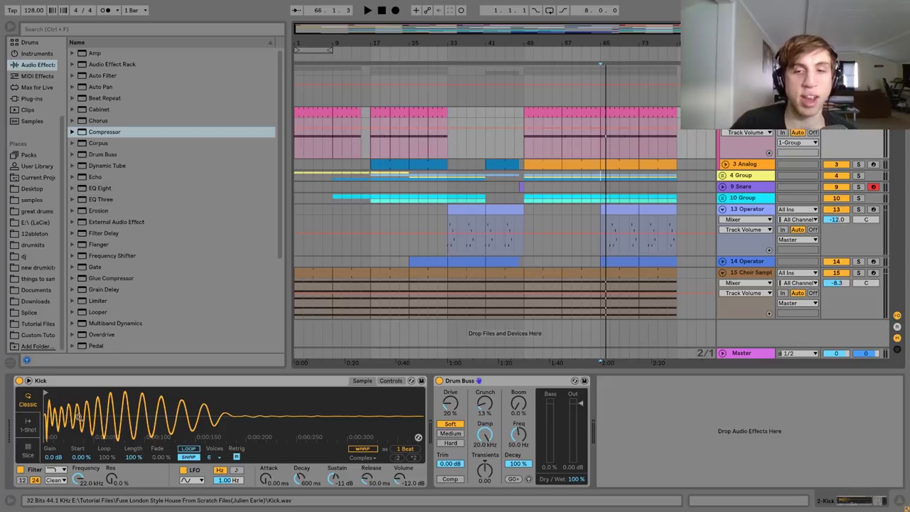
# Add a Limiter after the Master's Compressor with 5 dB gain and a 0 dB ceiling, watching the Session View mixer.
pyautogui.click(735, 354)
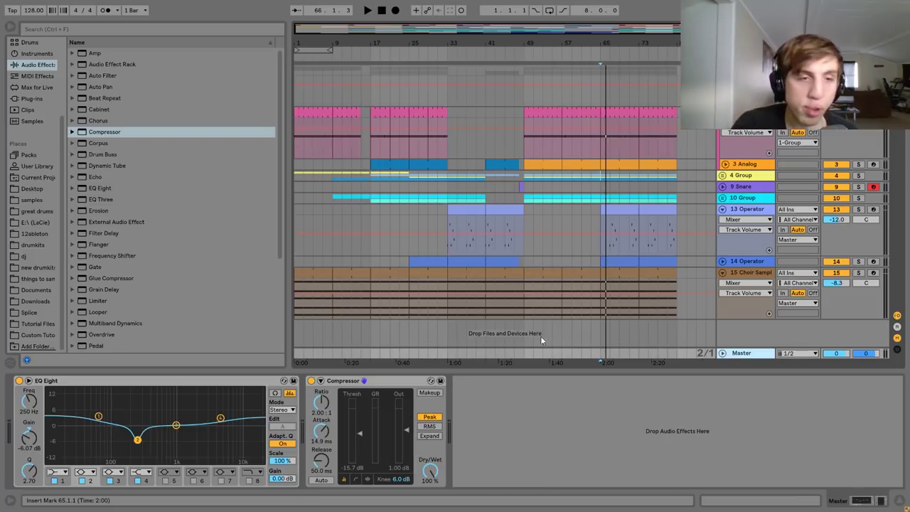
pyautogui.click(92, 302)
pyautogui.moveTo(92, 301); pyautogui.dragTo(502, 458)
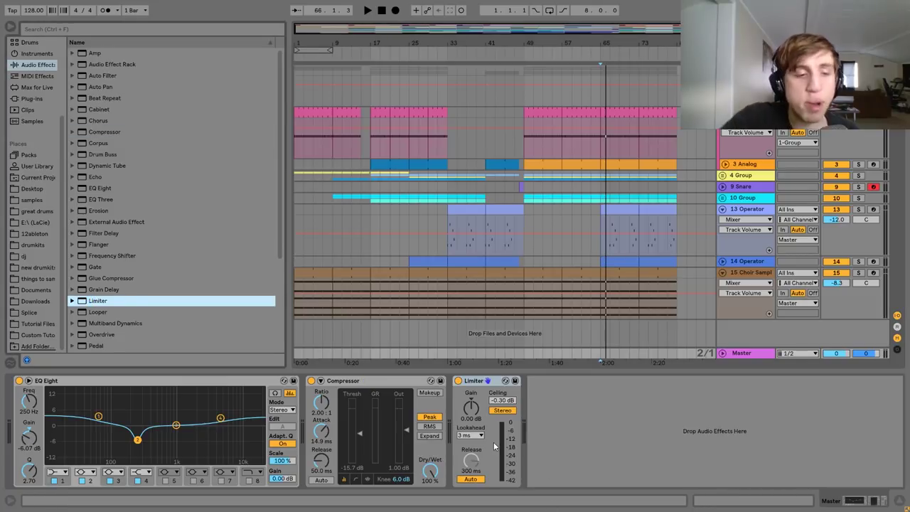
pyautogui.press('Tab')
pyautogui.press('space')
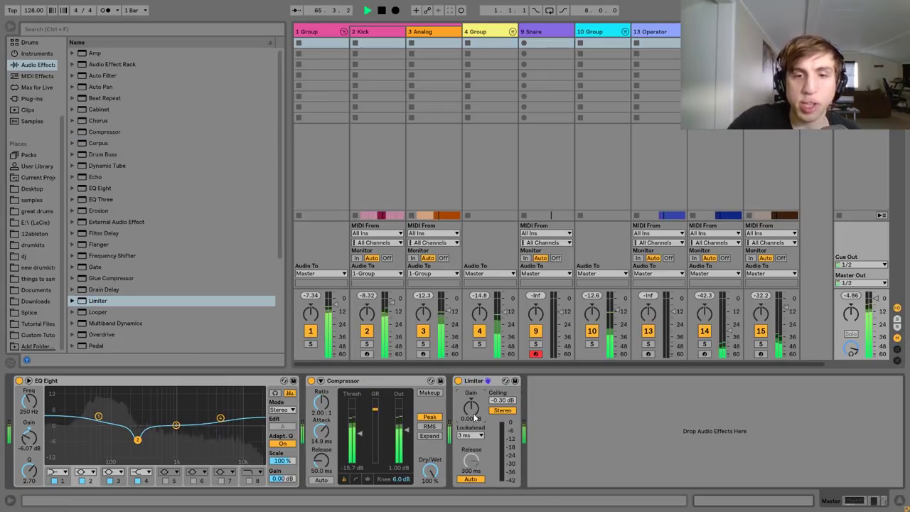
pyautogui.moveTo(475, 418)
pyautogui.mouseDown()
pyautogui.moveTo(475, 408)
pyautogui.moveTo(477, 416)
pyautogui.mouseUp()
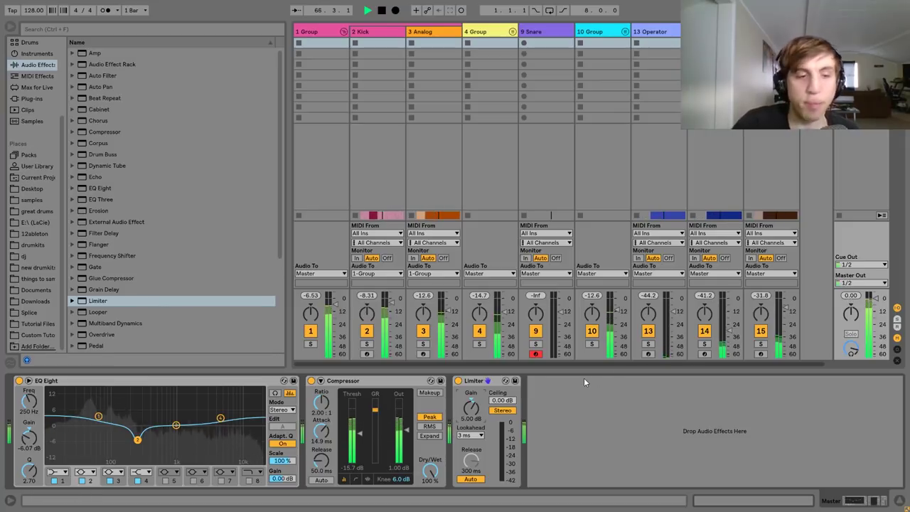
# Compare the Master with the Limiter bypassed and active during the drop.
pyautogui.click(458, 380)
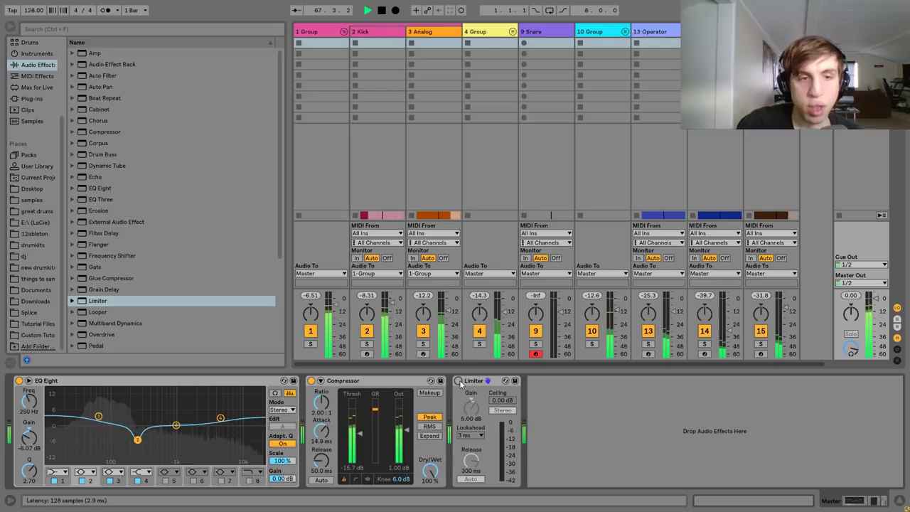
pyautogui.click(457, 381)
pyautogui.press('space')
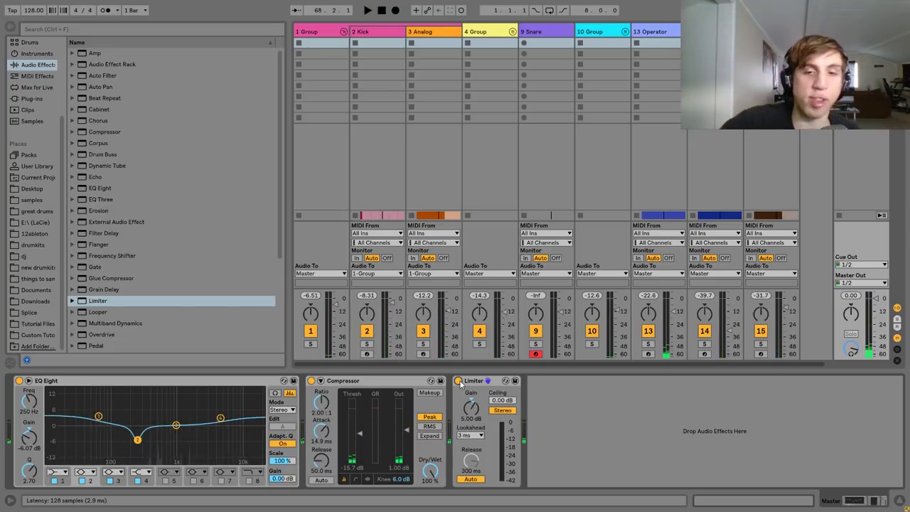
pyautogui.click(457, 380)
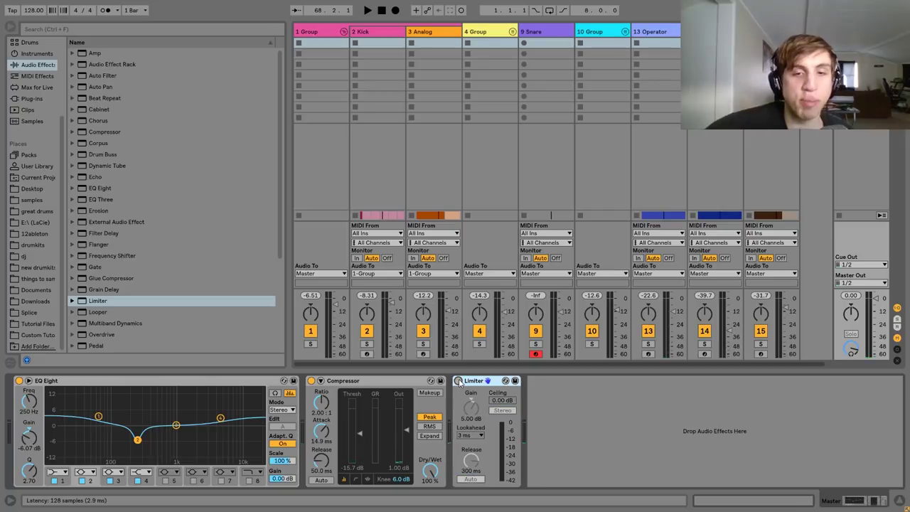
pyautogui.click(457, 381)
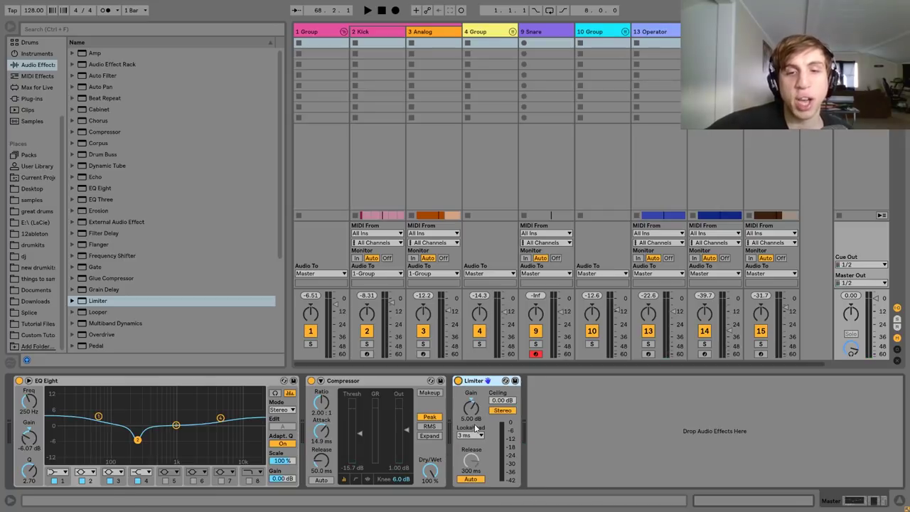
# Try a Utility with 5 dB gain on the Master in place of the bypassed Limiter, and restore the Limiter.
pyautogui.click(458, 380)
pyautogui.scroll(-4, 214, 281)
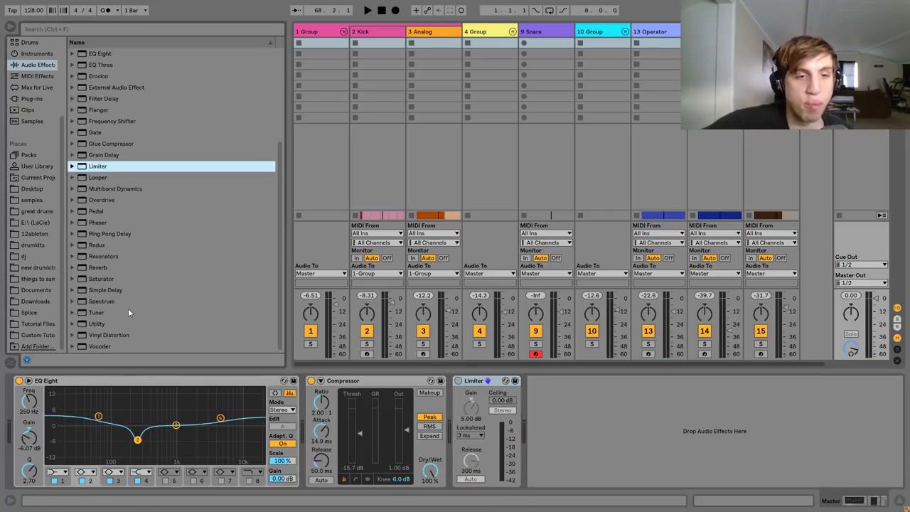
pyautogui.click(93, 325)
pyautogui.moveTo(92, 325); pyautogui.dragTo(553, 437)
pyautogui.click(594, 428)
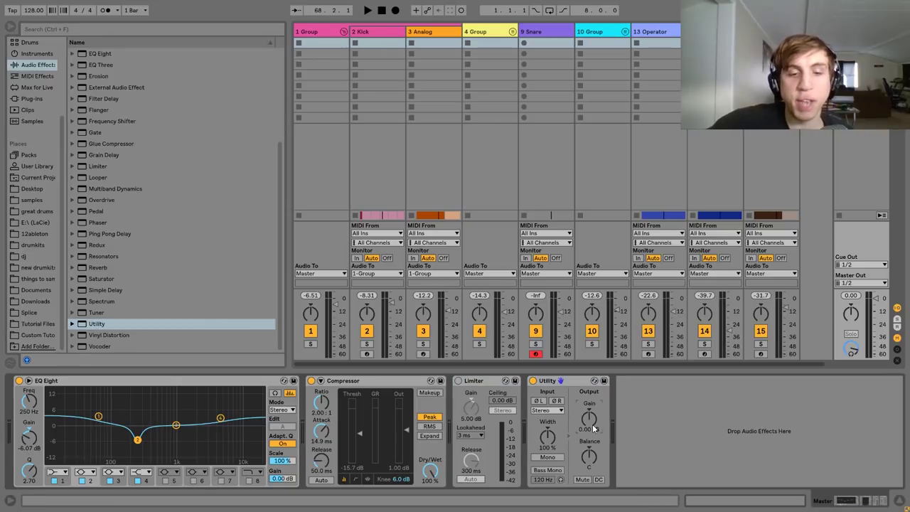
pyautogui.press('space')
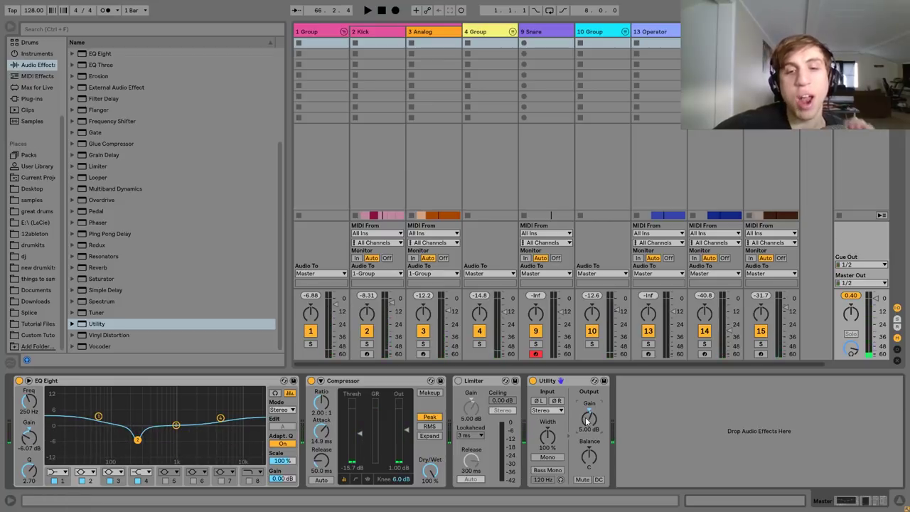
pyautogui.click(562, 380)
pyautogui.press('Delete')
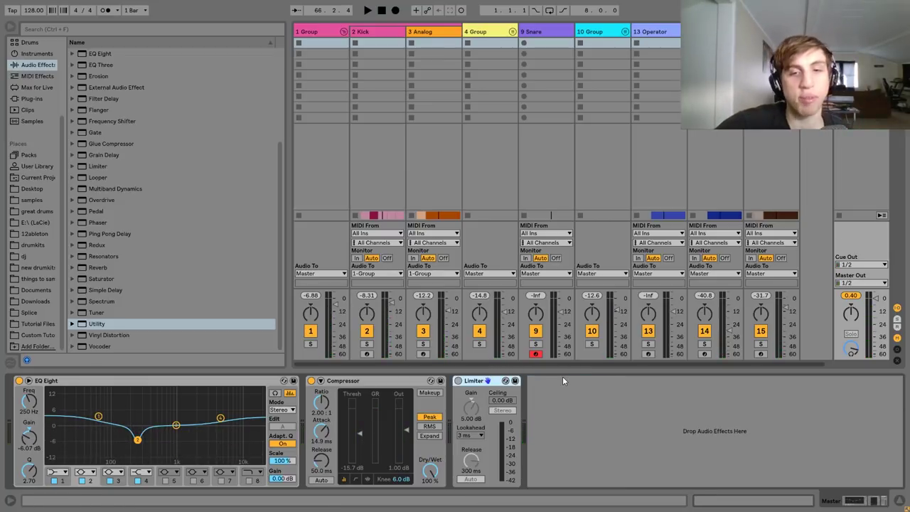
pyautogui.click(458, 380)
# Play the drop from bar 65 to check the Master level with the Limiter active.
pyautogui.press('space')
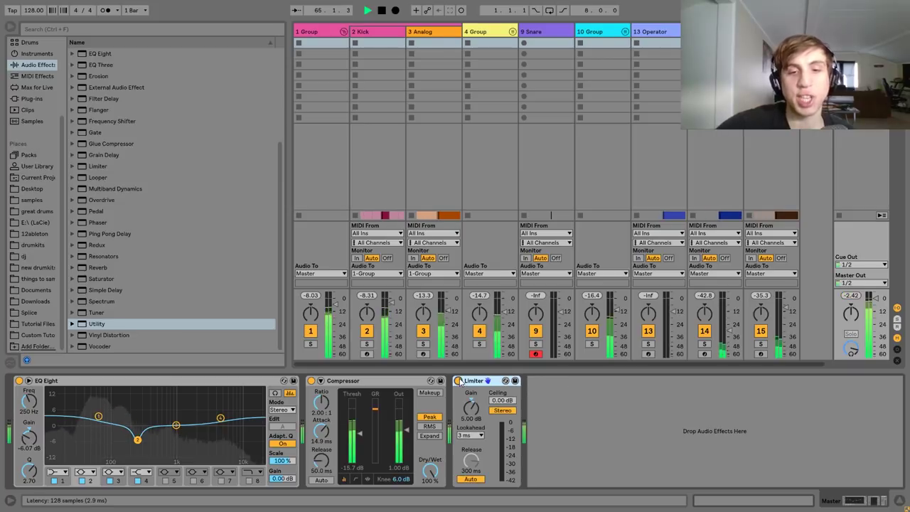
pyautogui.click(475, 418)
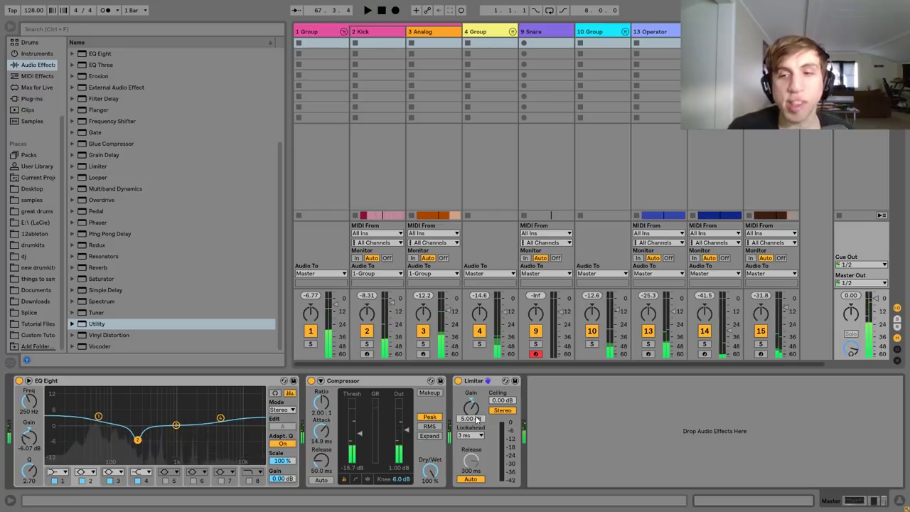
# Replay short passages of the drop from bar 65 and watch the Master track's peaks on its volume meter.
pyautogui.press('space')
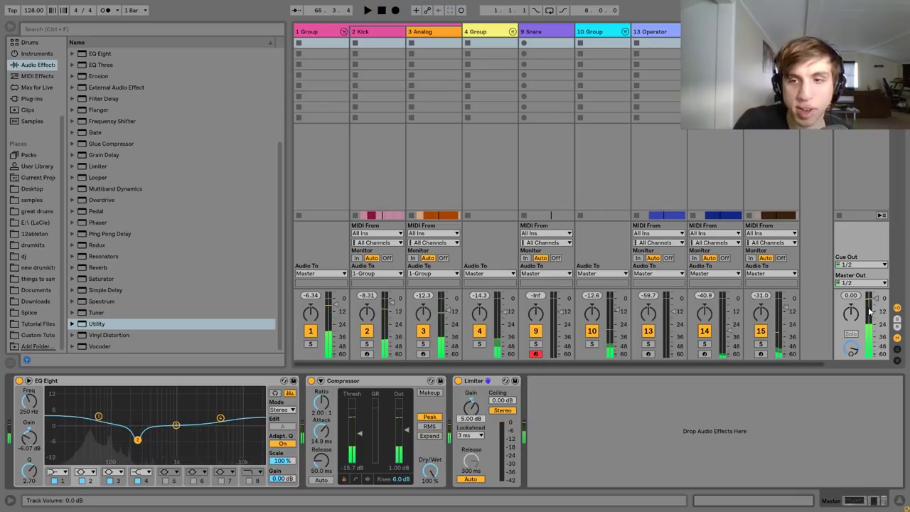
pyautogui.press('space')
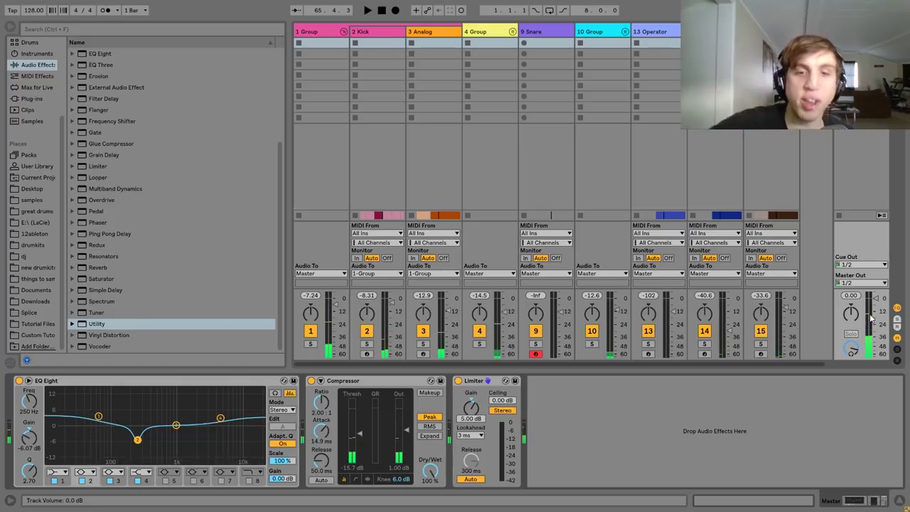
pyautogui.press('space')
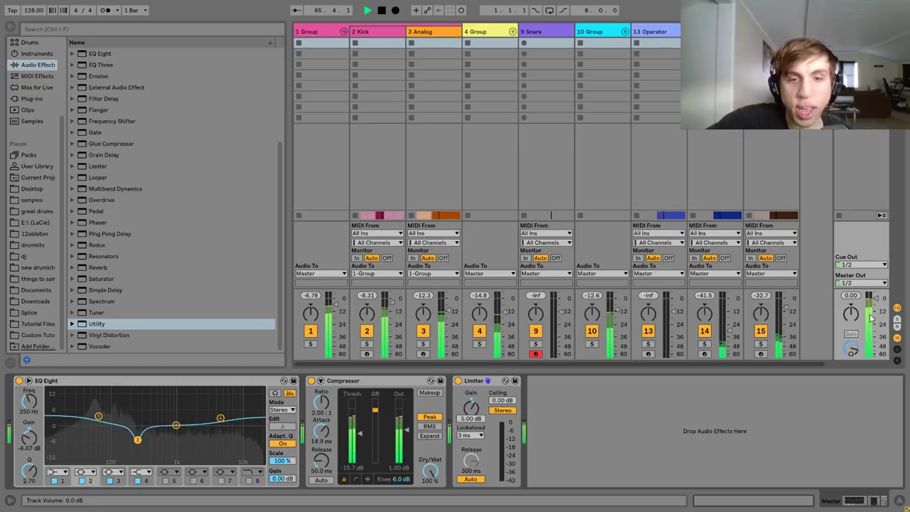
pyautogui.press('space')
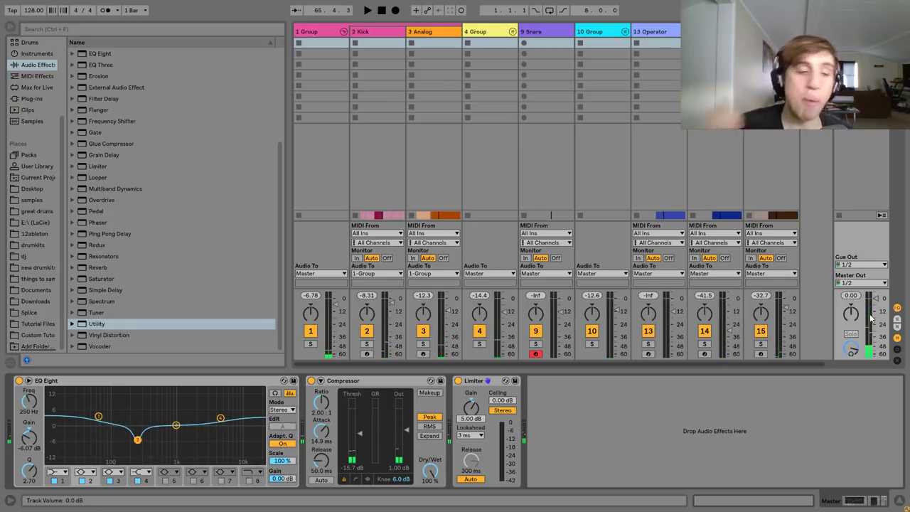
# Return to the Arrangement View and play the finished track from bar 1.
pyautogui.press('Tab')
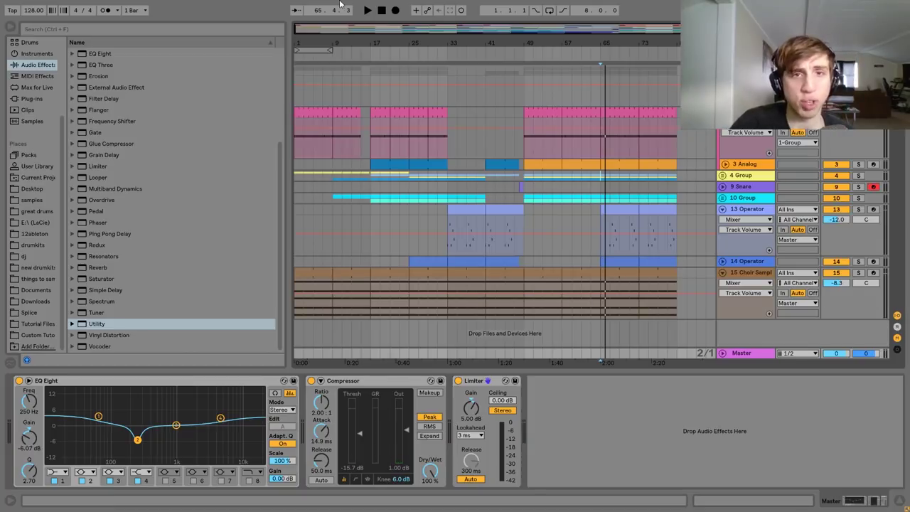
pyautogui.press('space')
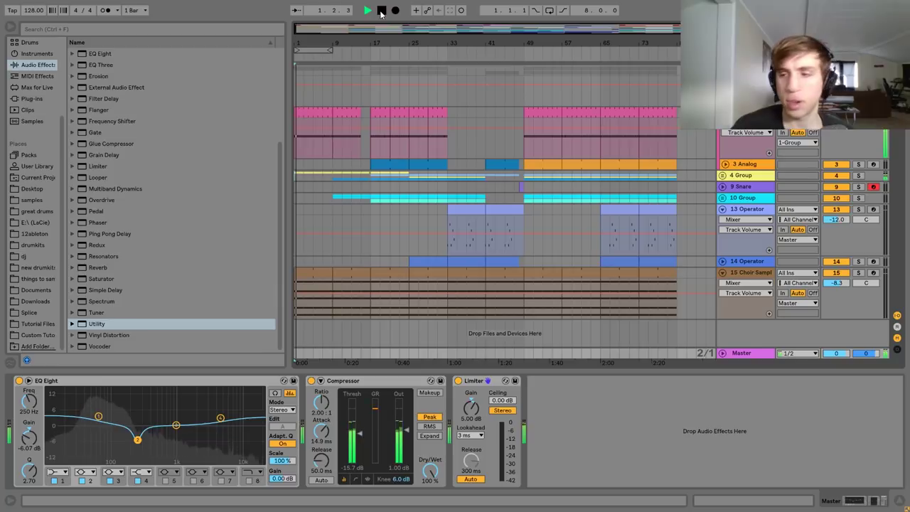